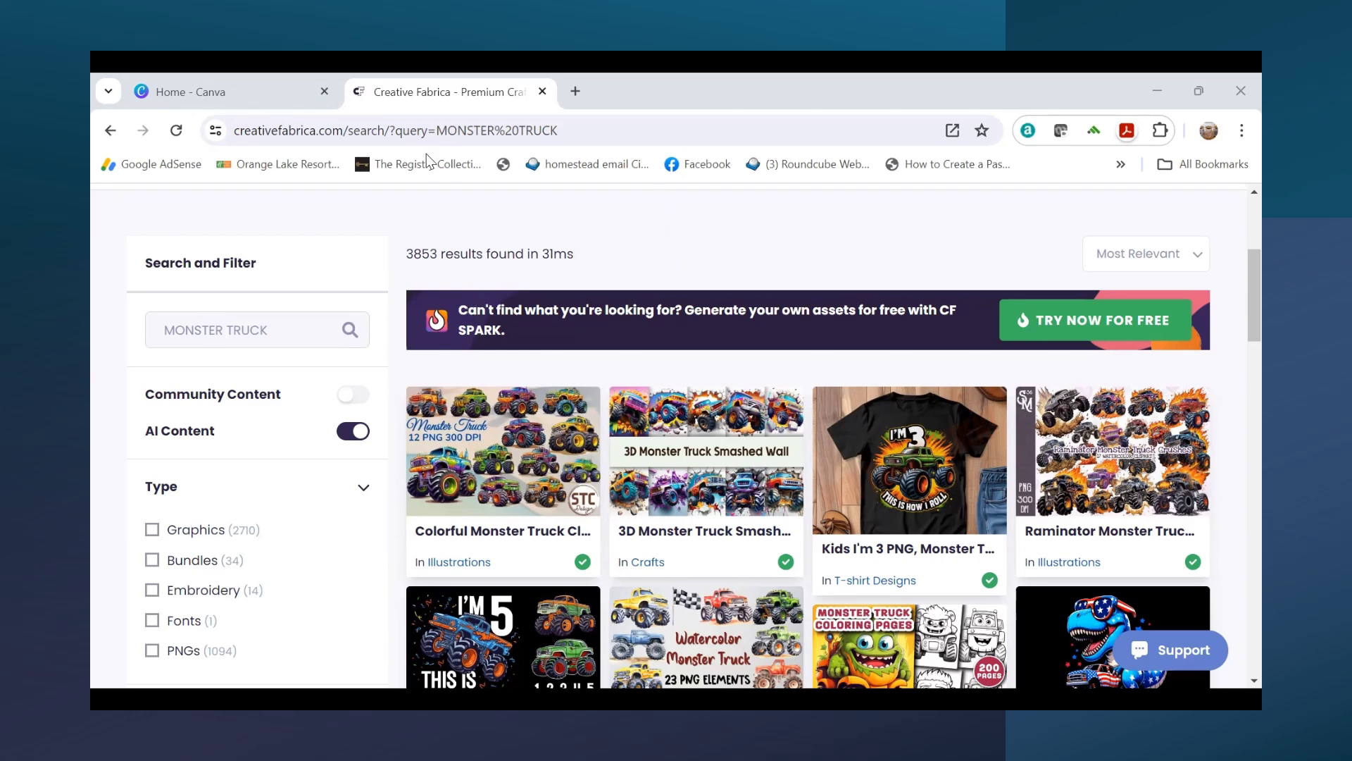
# Step: Browse the monster truck search results and open the Colorful Monster Truck Clipart Bundle page at its download option
pyautogui.scroll(2, 672, 313)
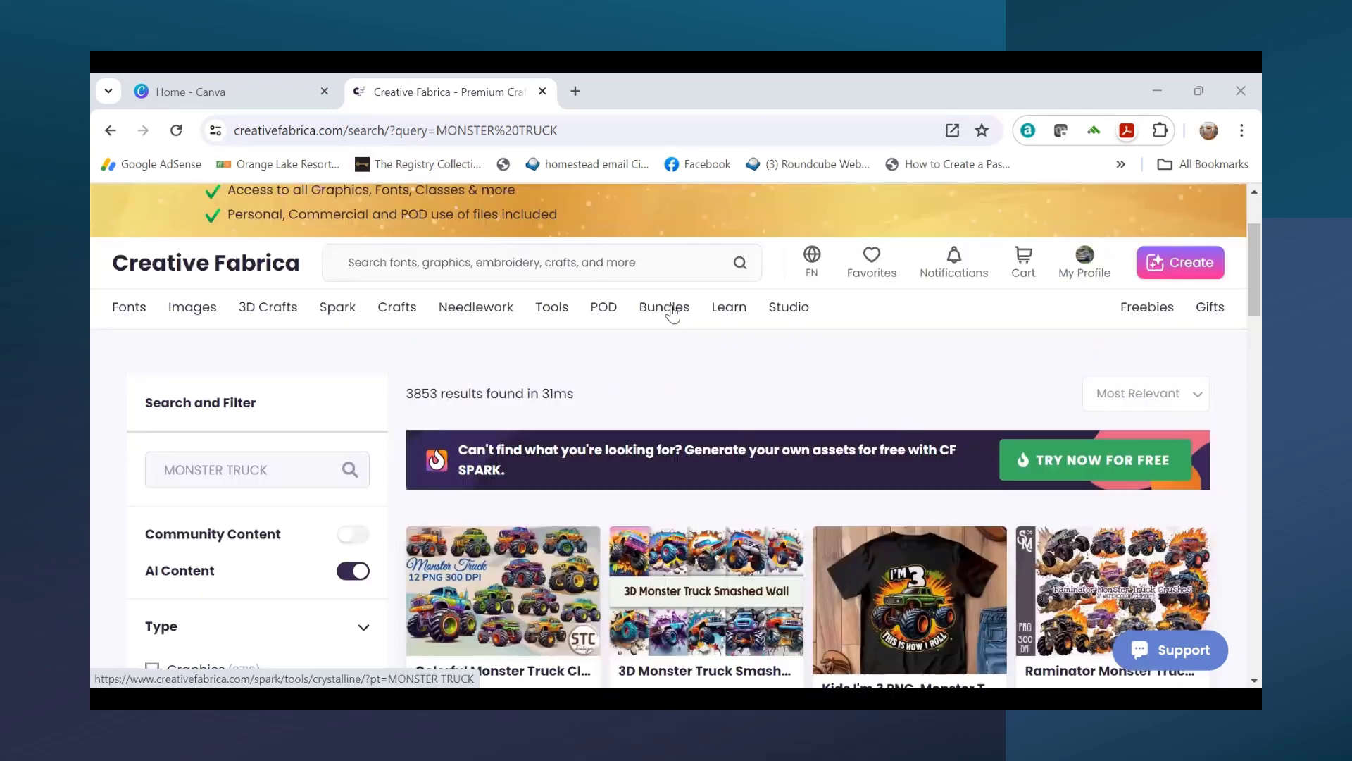
pyautogui.scroll(2, 672, 313)
pyautogui.scroll(-1, 672, 313)
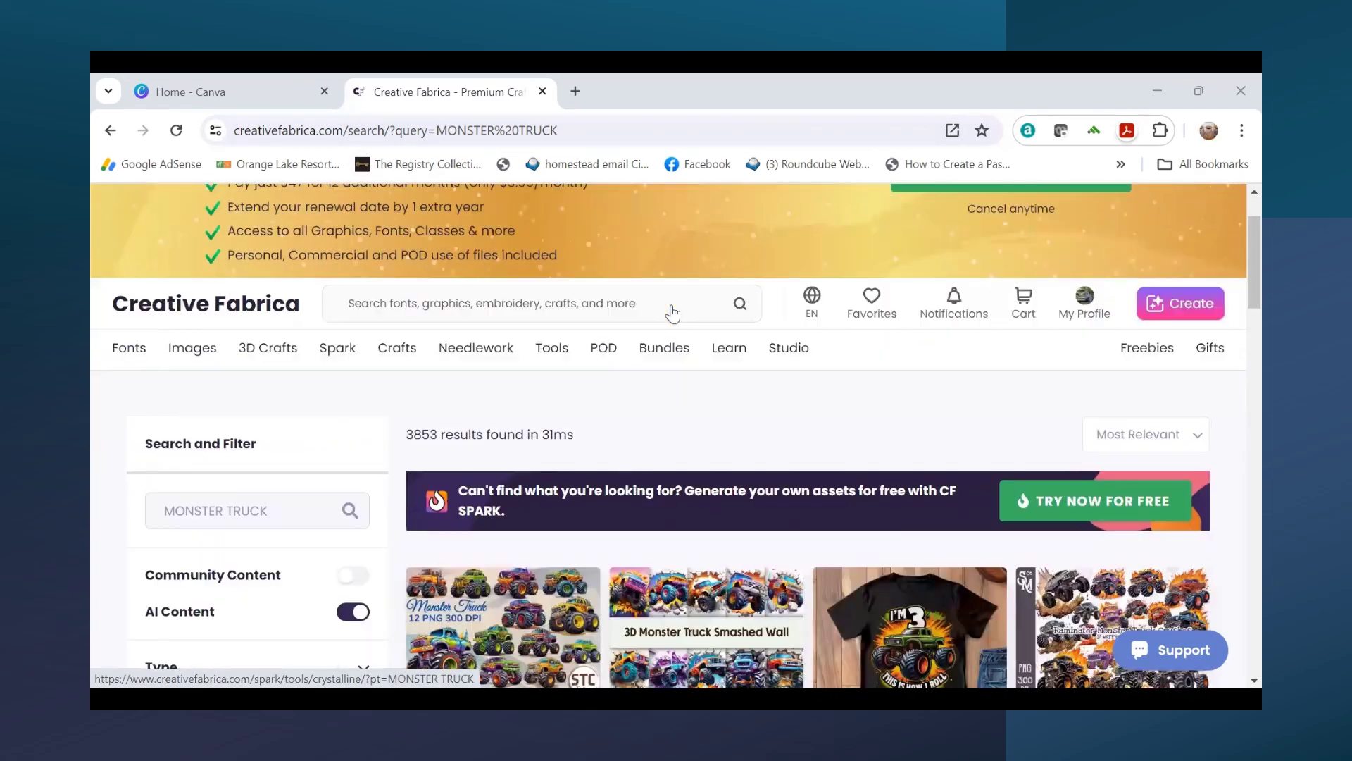
pyautogui.scroll(1, 672, 313)
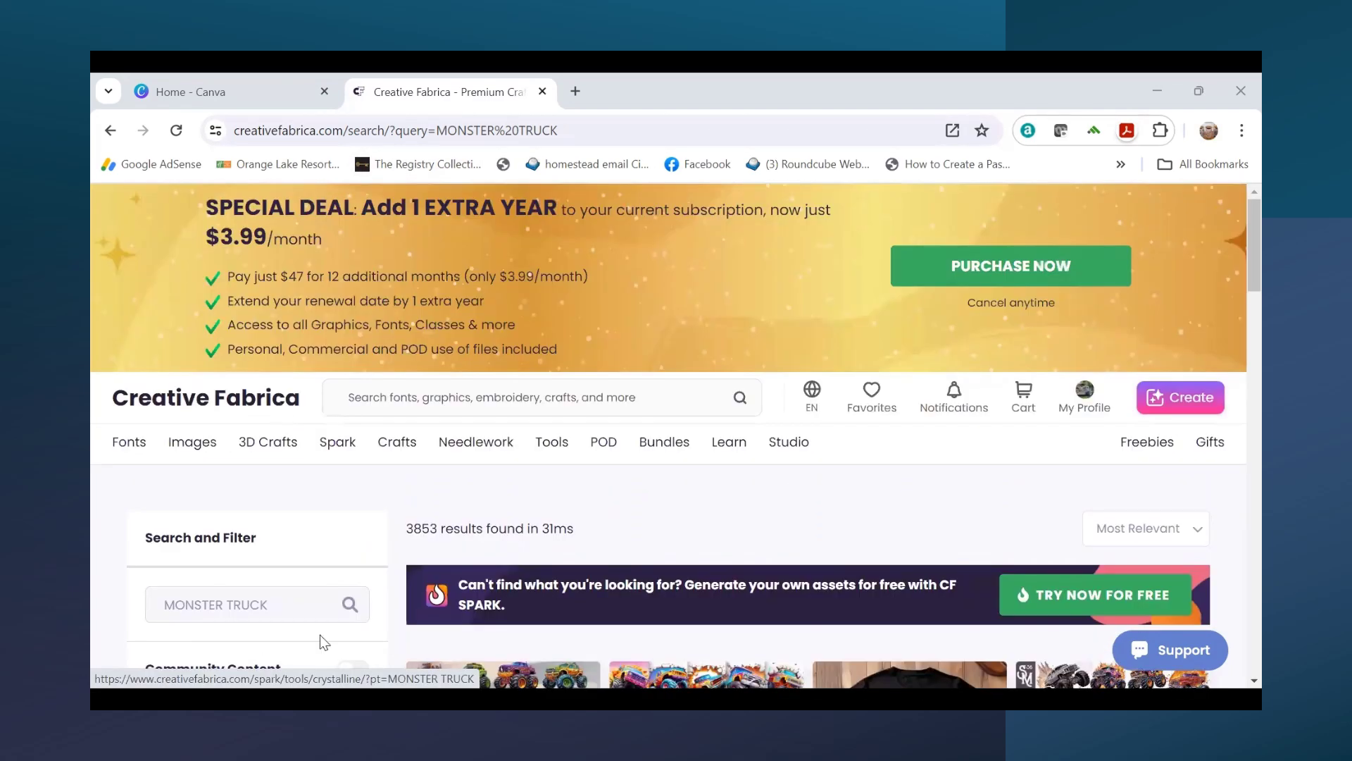
pyautogui.scroll(-2, 412, 601)
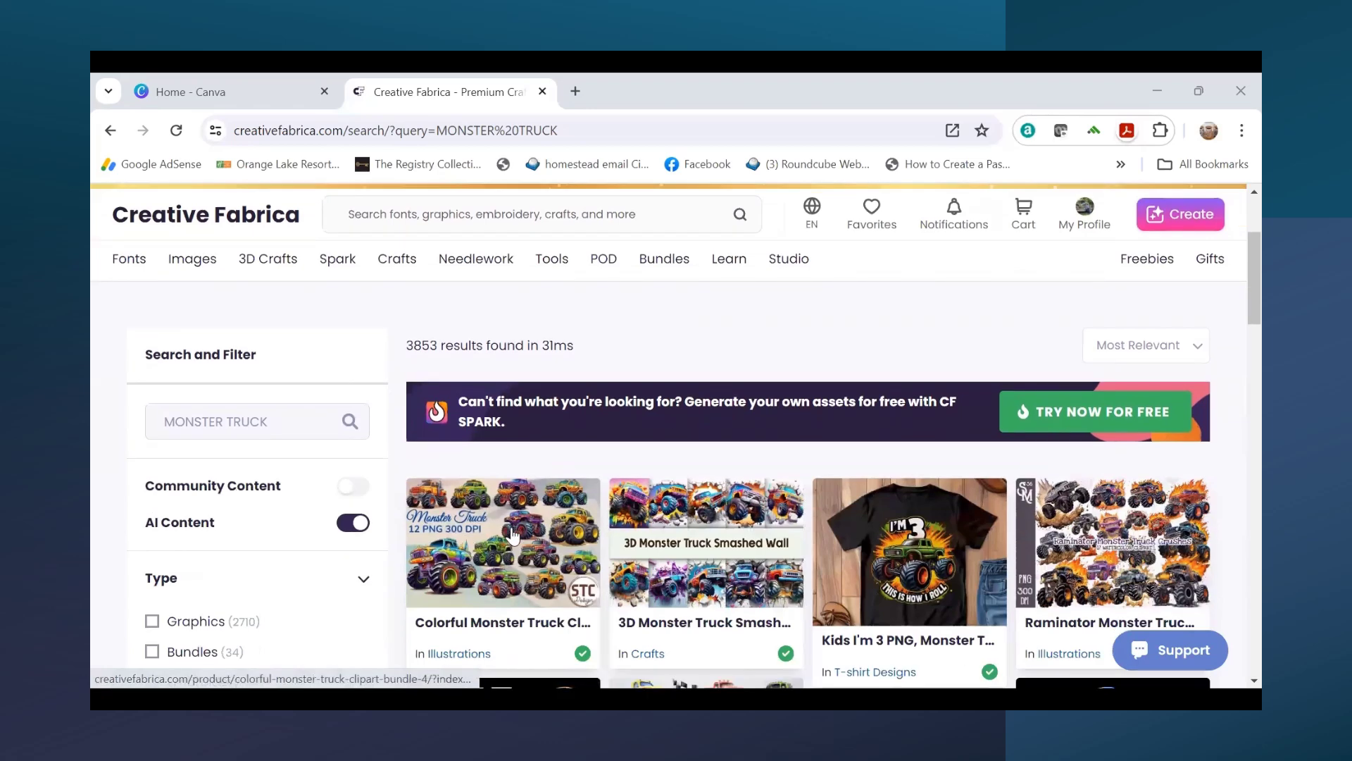
pyautogui.scroll(-1, 511, 535)
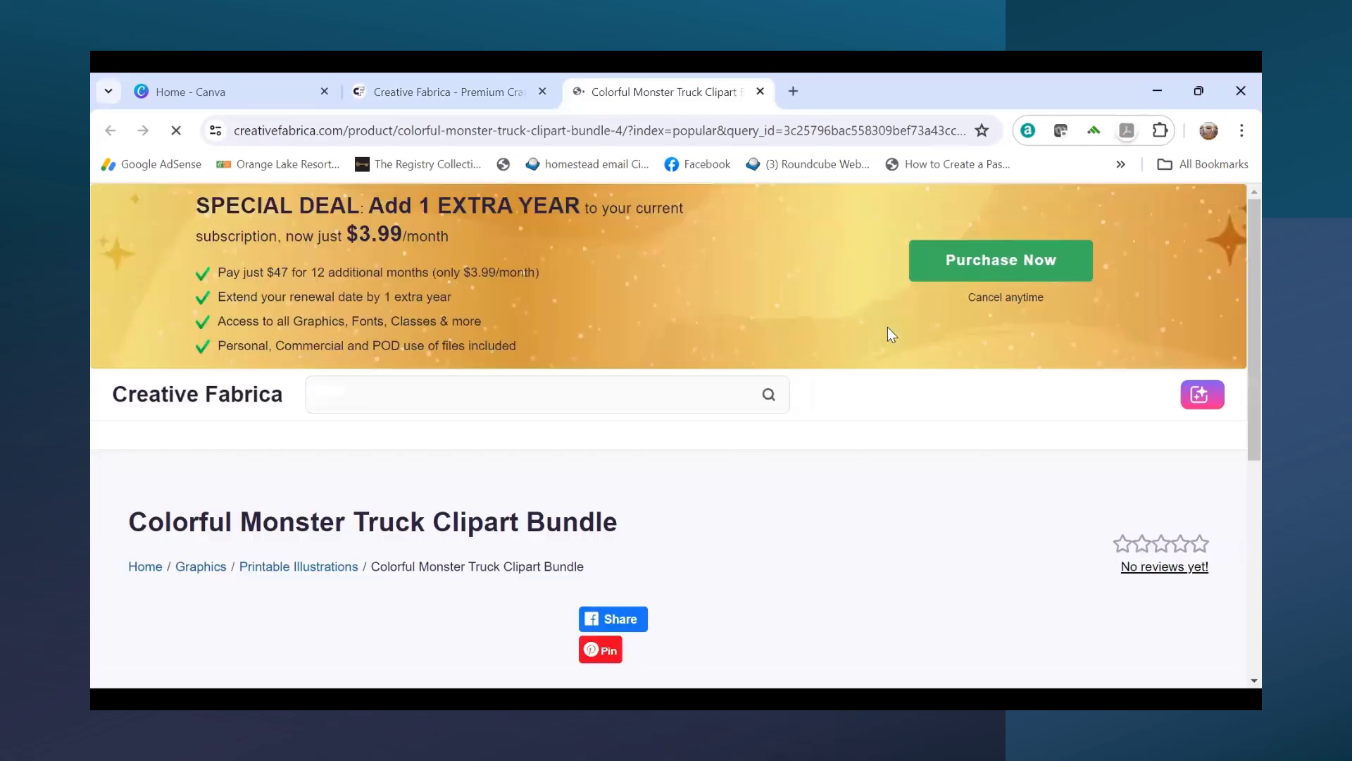
pyautogui.scroll(-2, 810, 398)
pyautogui.scroll(-1, 822, 394)
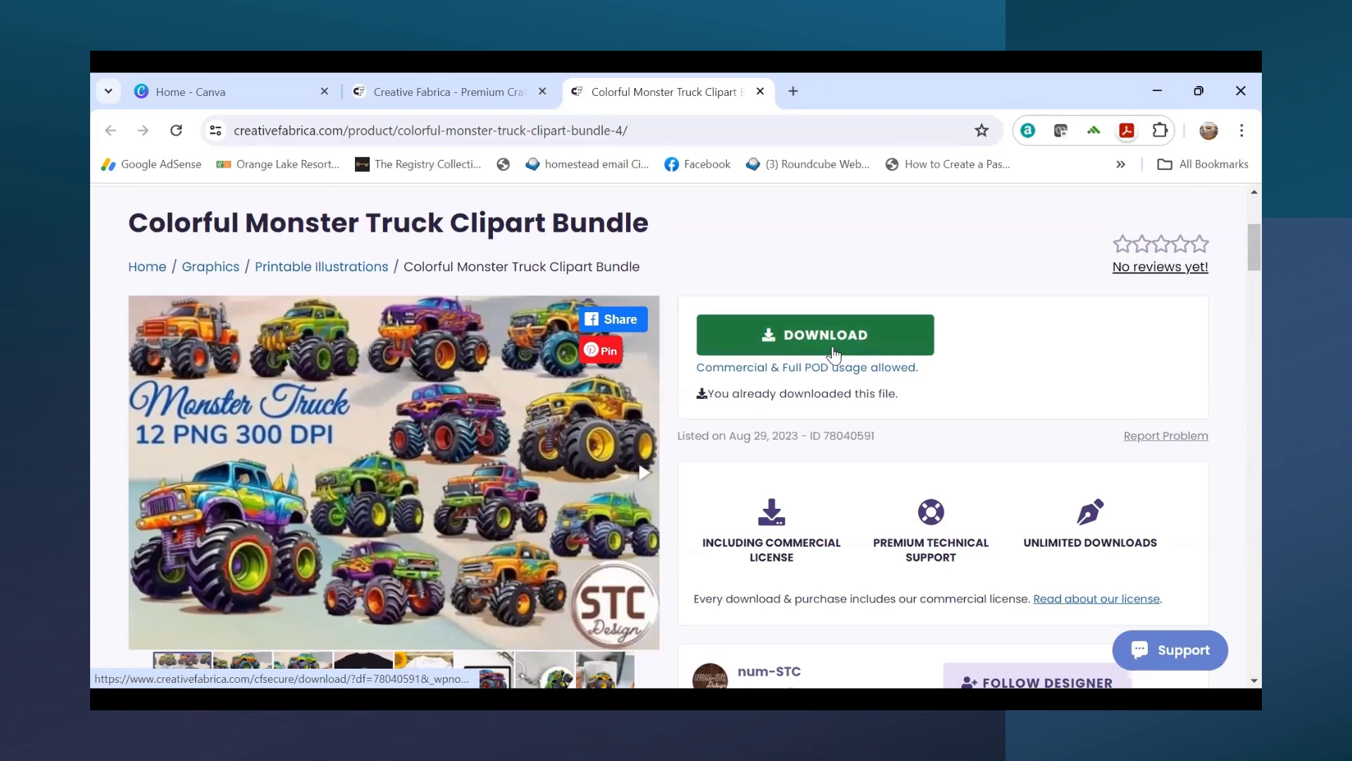
# Step: Switch to Canva and create a new custom-size design of 8 × 8 in
pyautogui.click(197, 91)
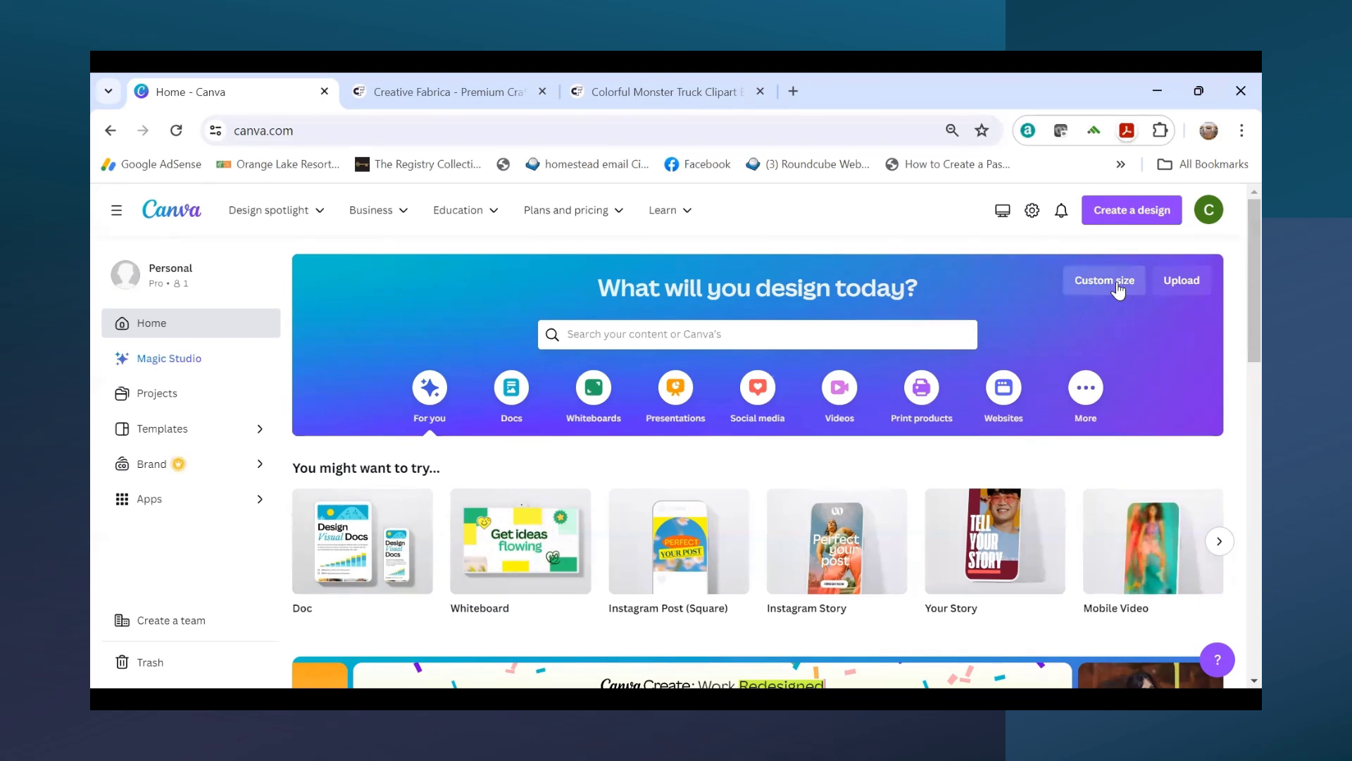
pyautogui.click(1095, 286)
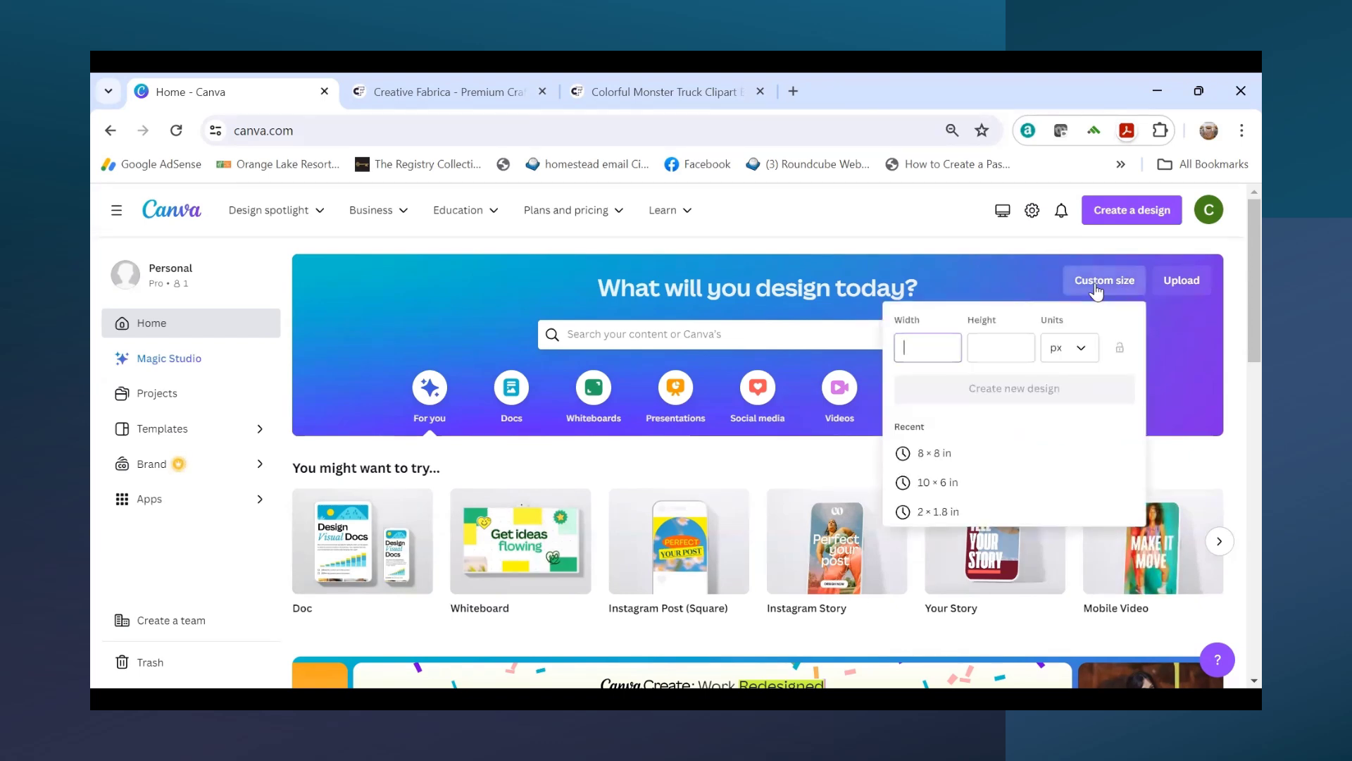
pyautogui.click(1079, 356)
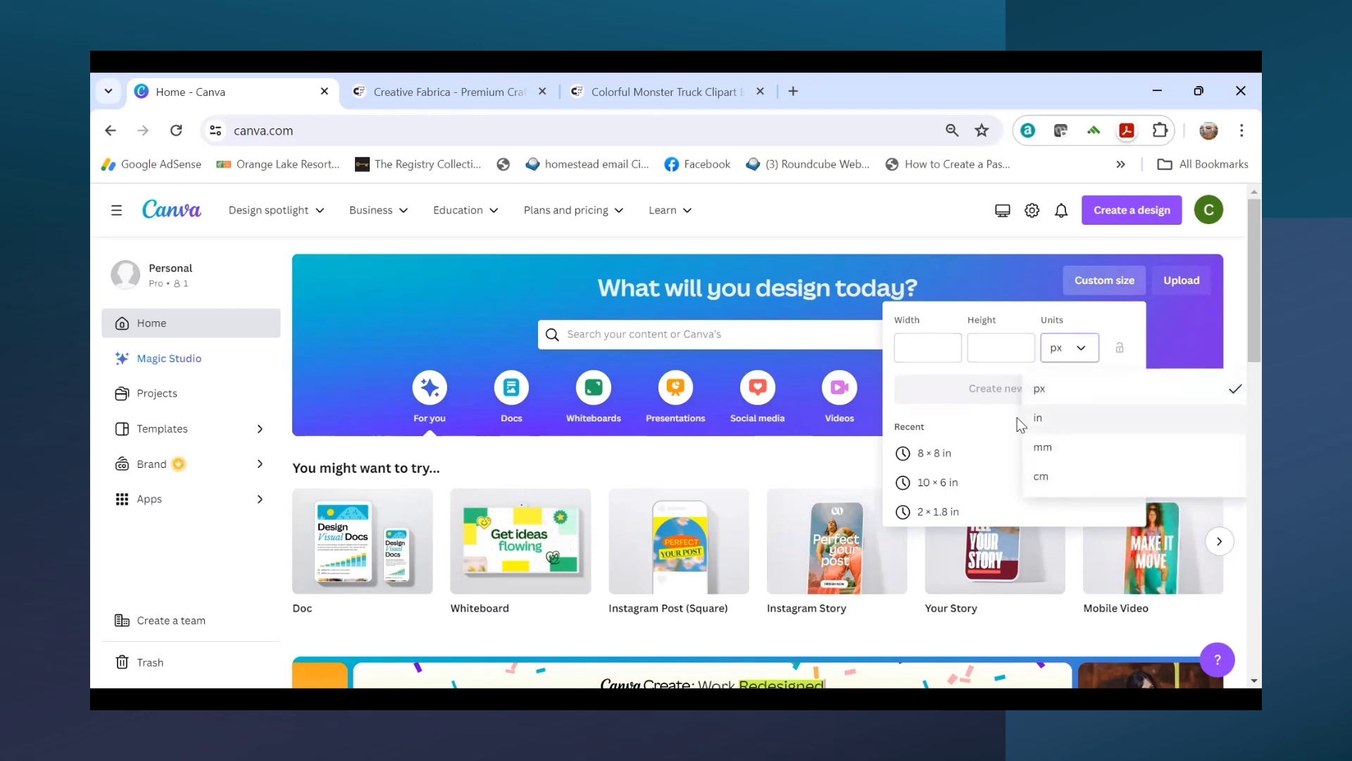
pyautogui.click(926, 460)
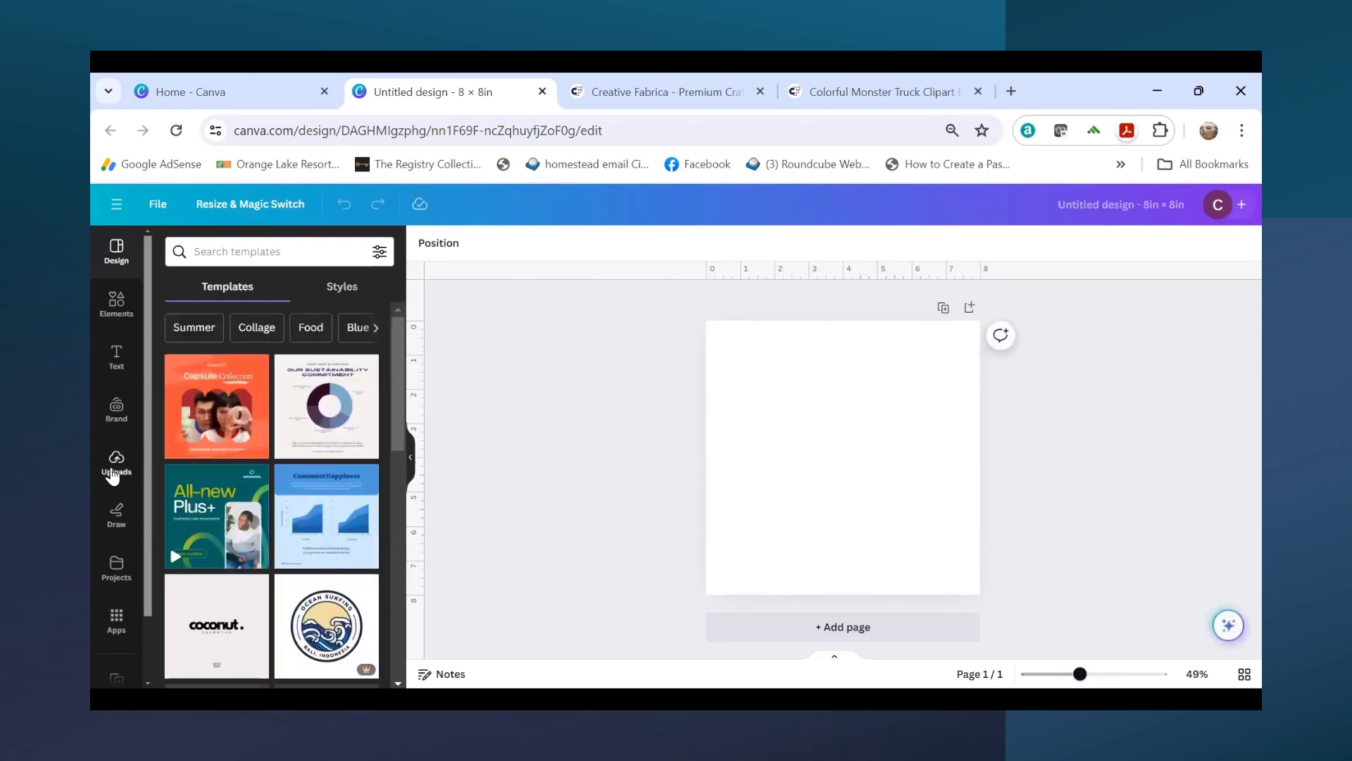
# Step: Upload truck images 5 and 6 from the Colorful-Monster-Truck-Clipart-Bundle-78040591 folder in Downloads
pyautogui.click(112, 476)
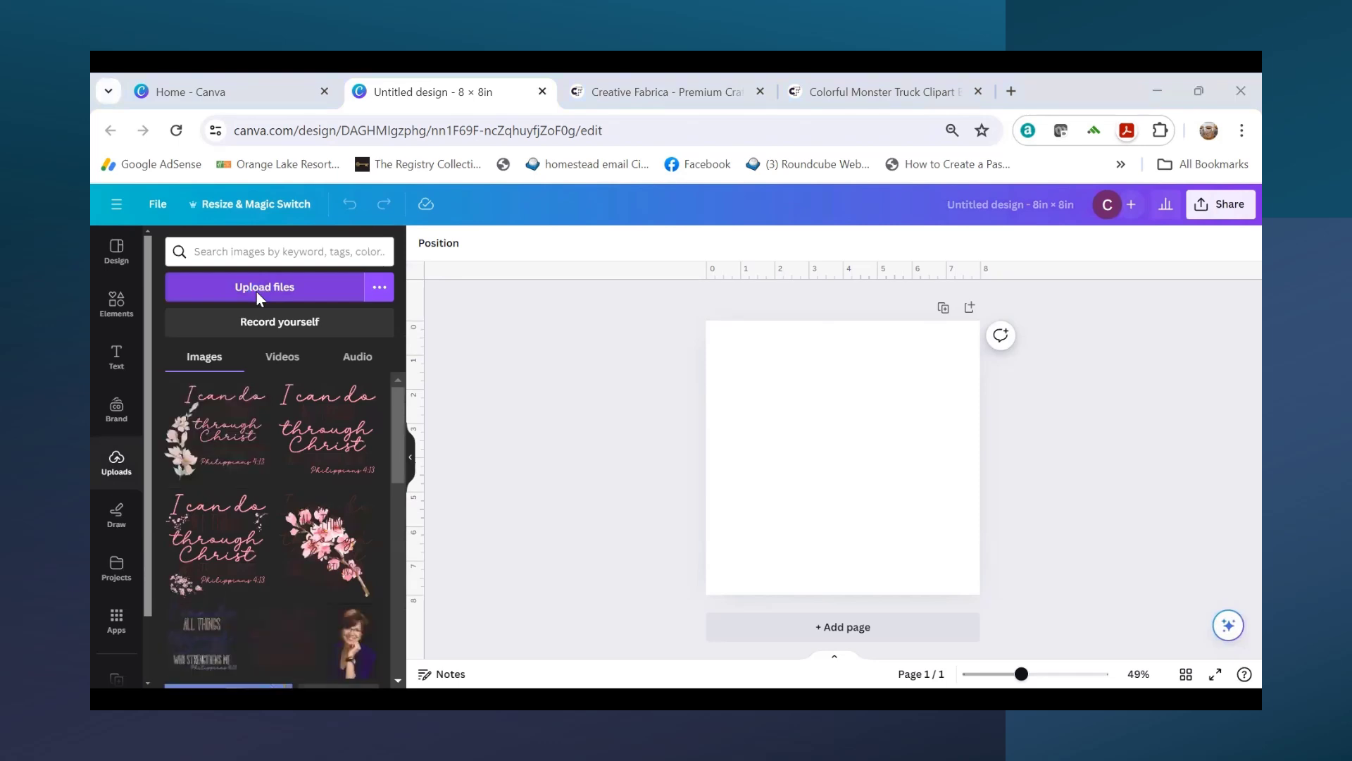
pyautogui.click(261, 300)
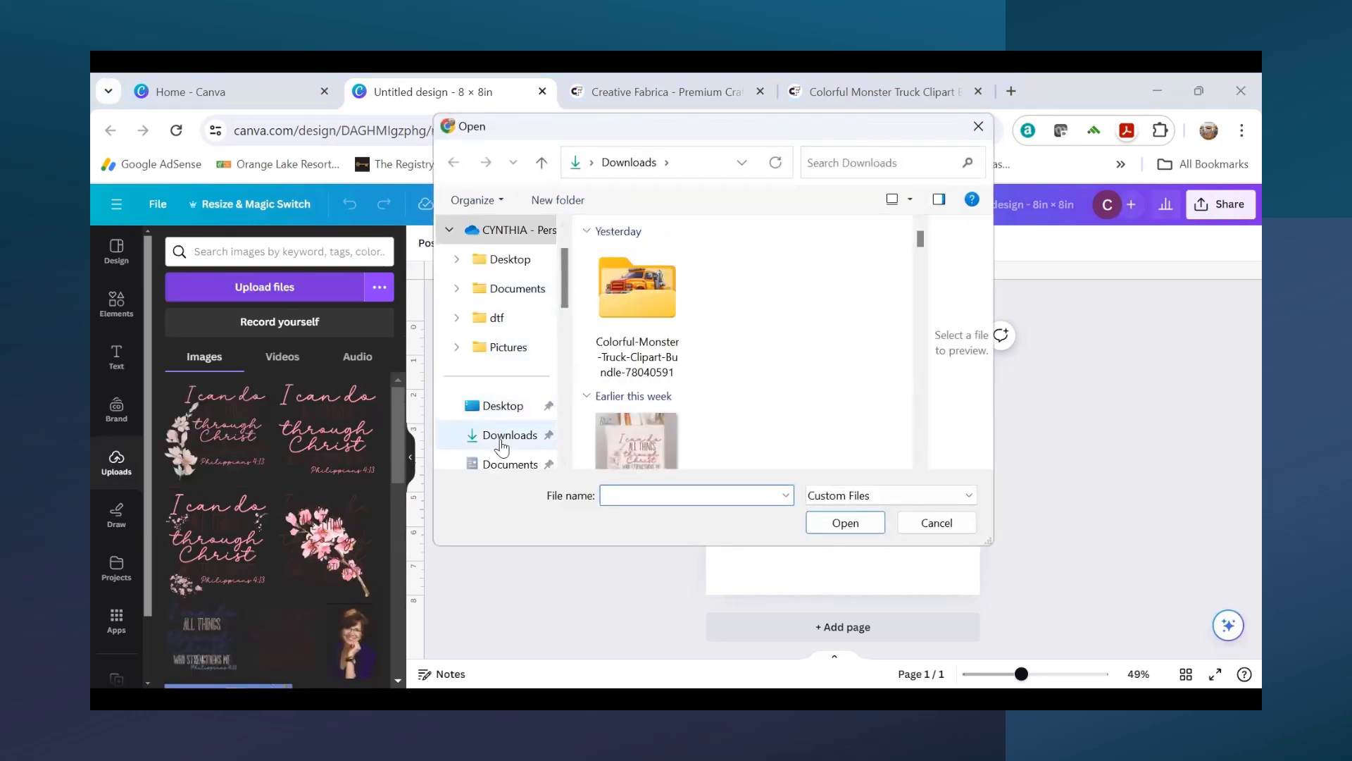
pyautogui.scroll(-1, 501, 447)
pyautogui.doubleClick(640, 289)
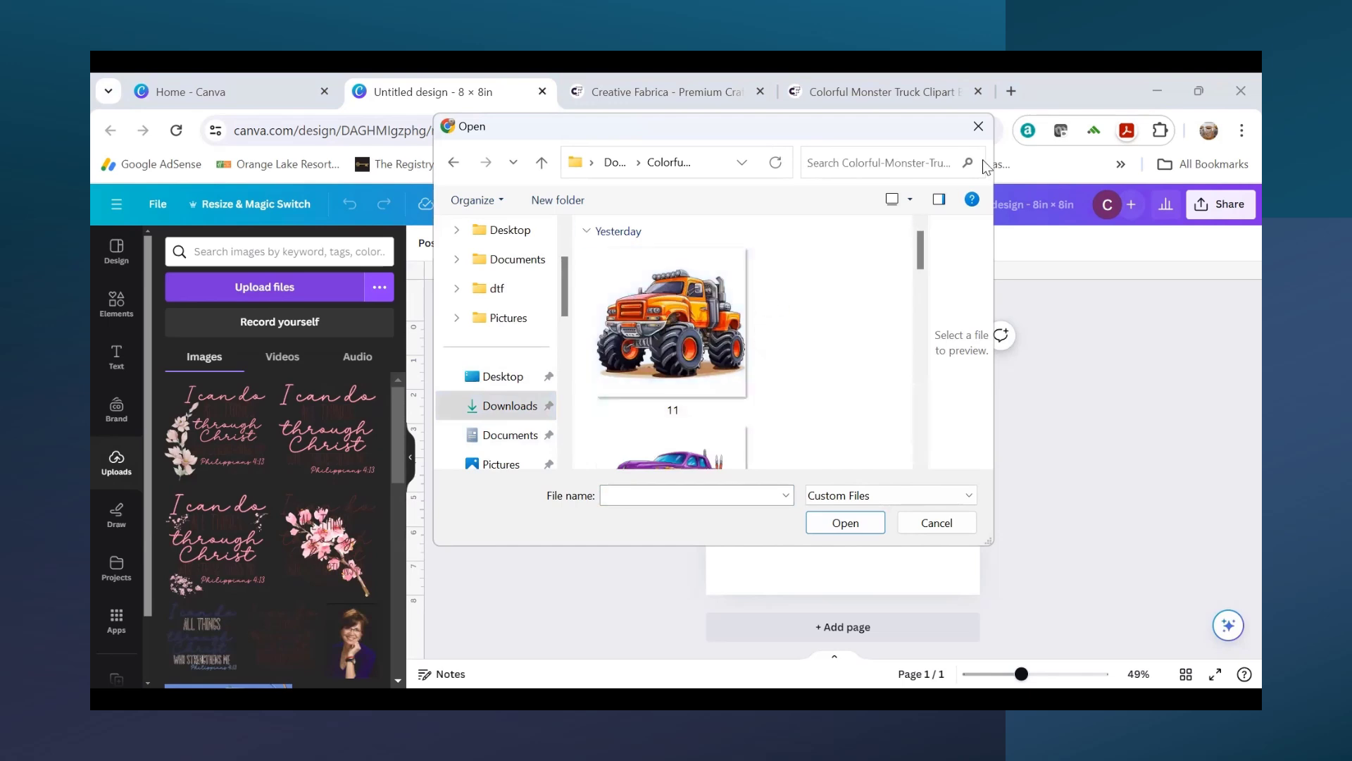
pyautogui.scroll(-2, 758, 401)
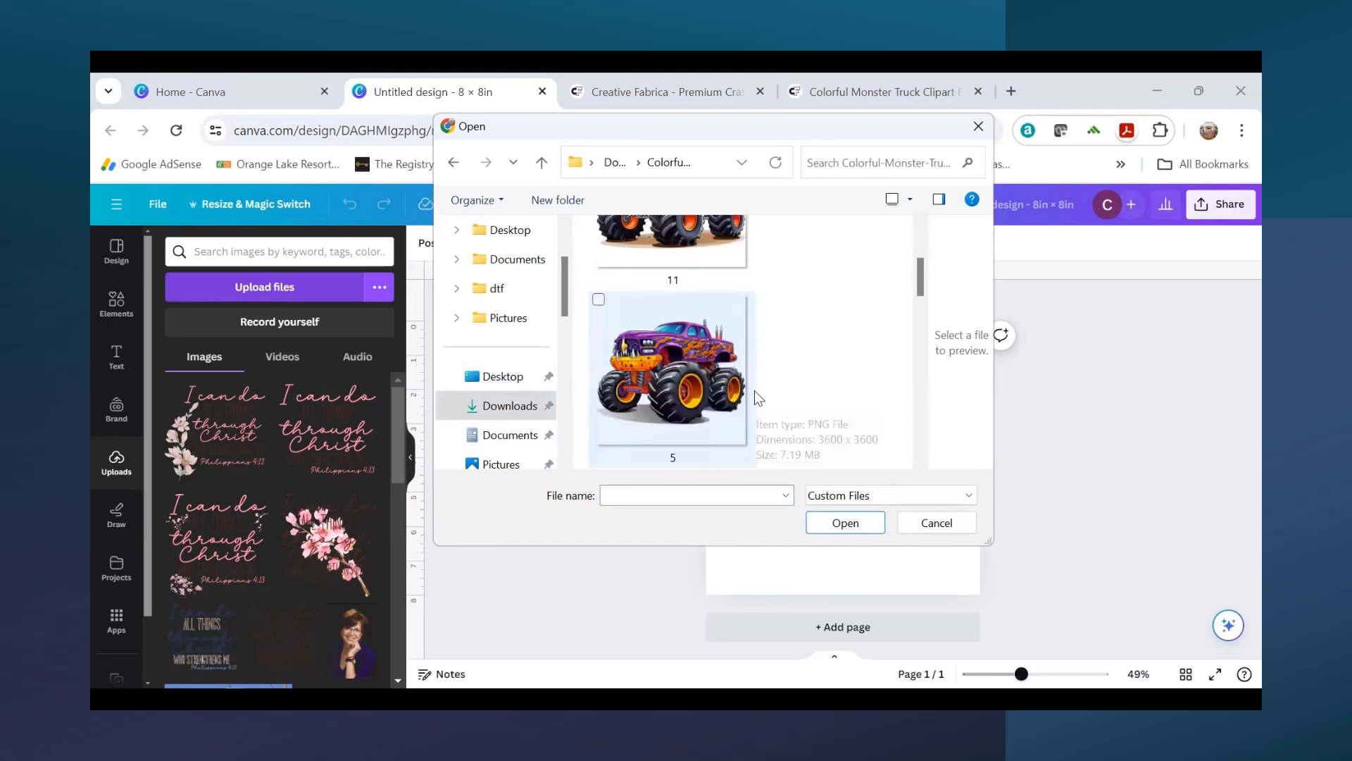
pyautogui.click(717, 386)
pyautogui.scroll(-1, 810, 379)
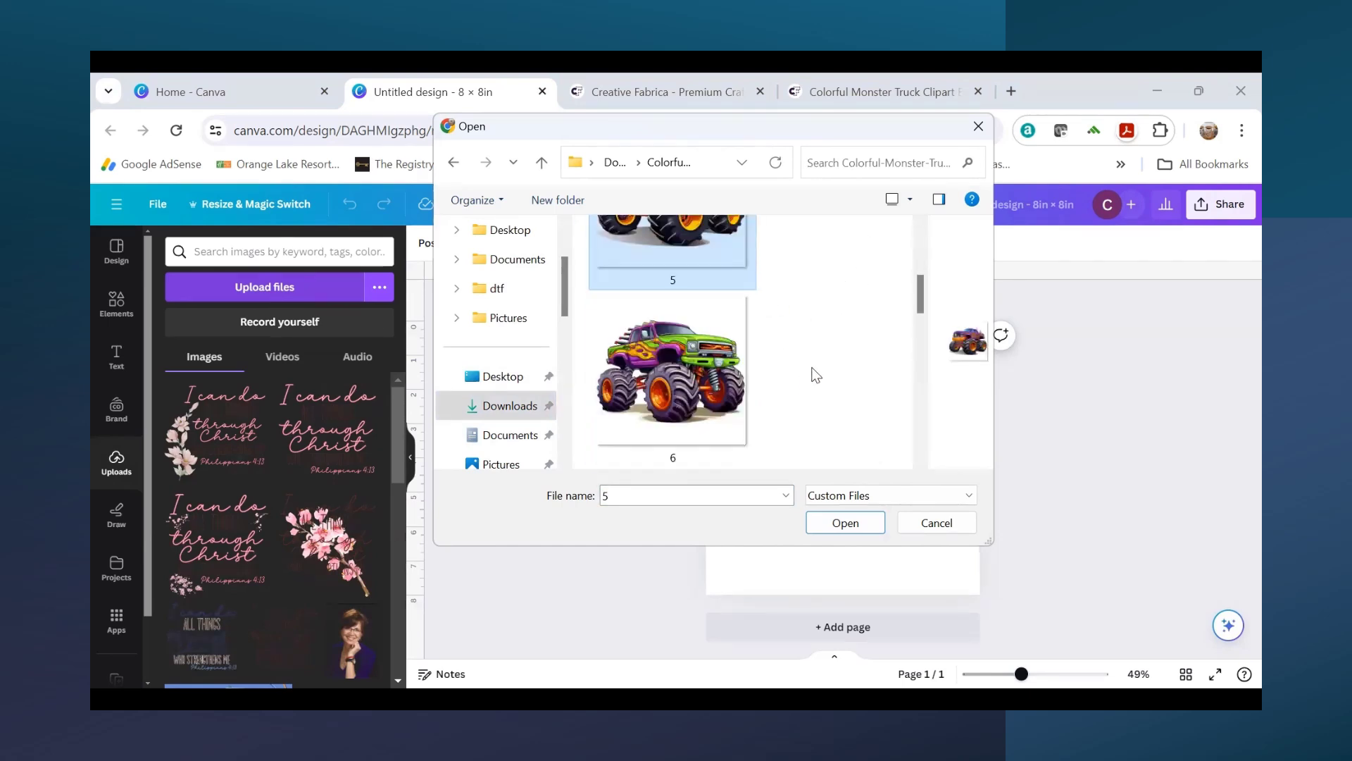
pyautogui.keyDown('ctrl'); pyautogui.click(688, 380); pyautogui.keyUp('ctrl')
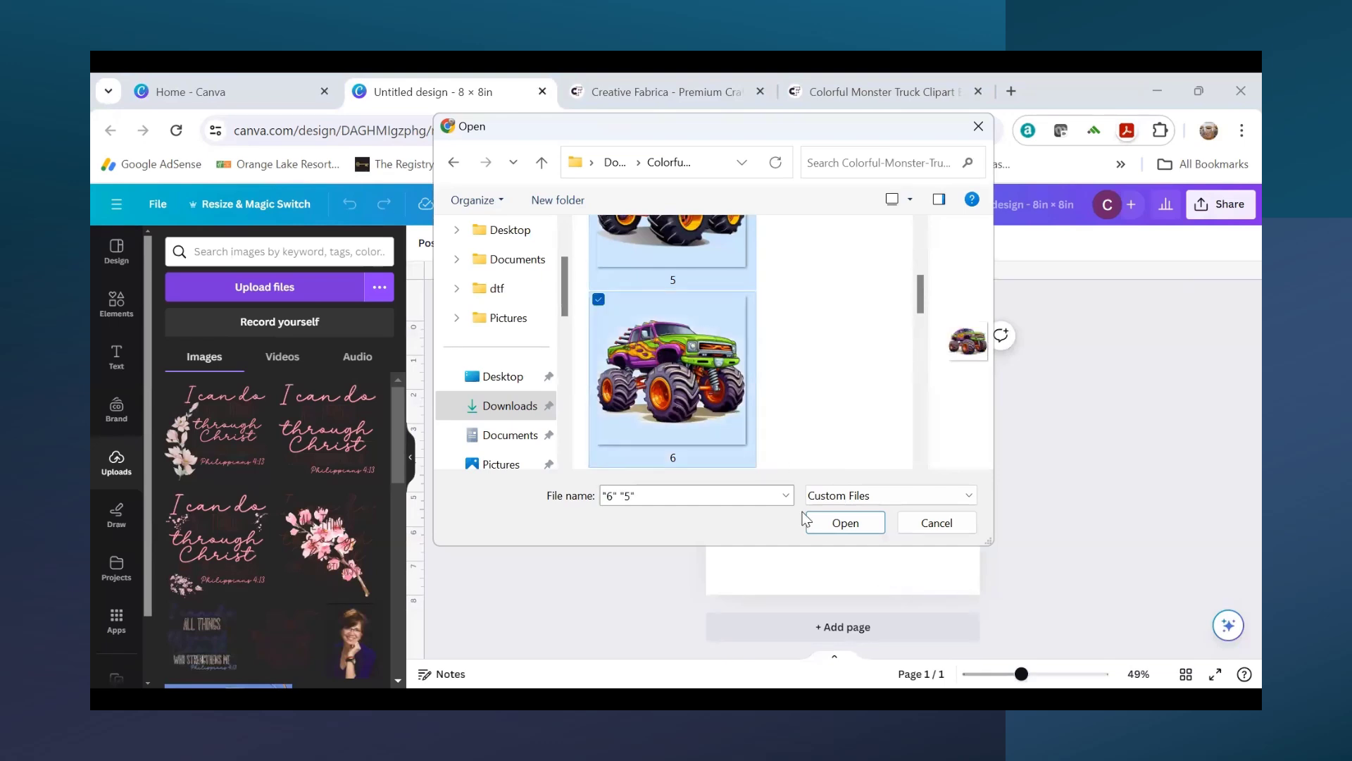
pyautogui.click(836, 523)
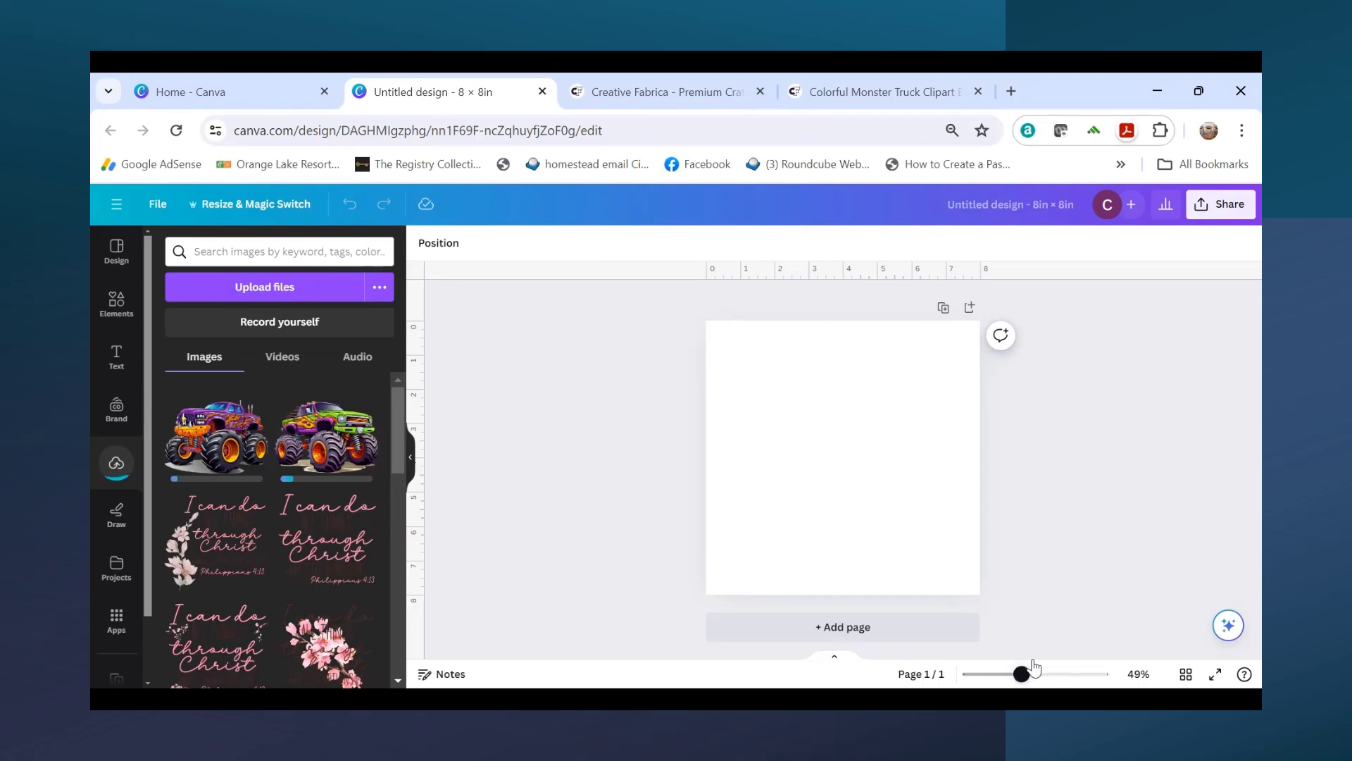
# Step: Place the uploaded purple monster truck on the page and move it down to leave space above it
pyautogui.click(1036, 670)
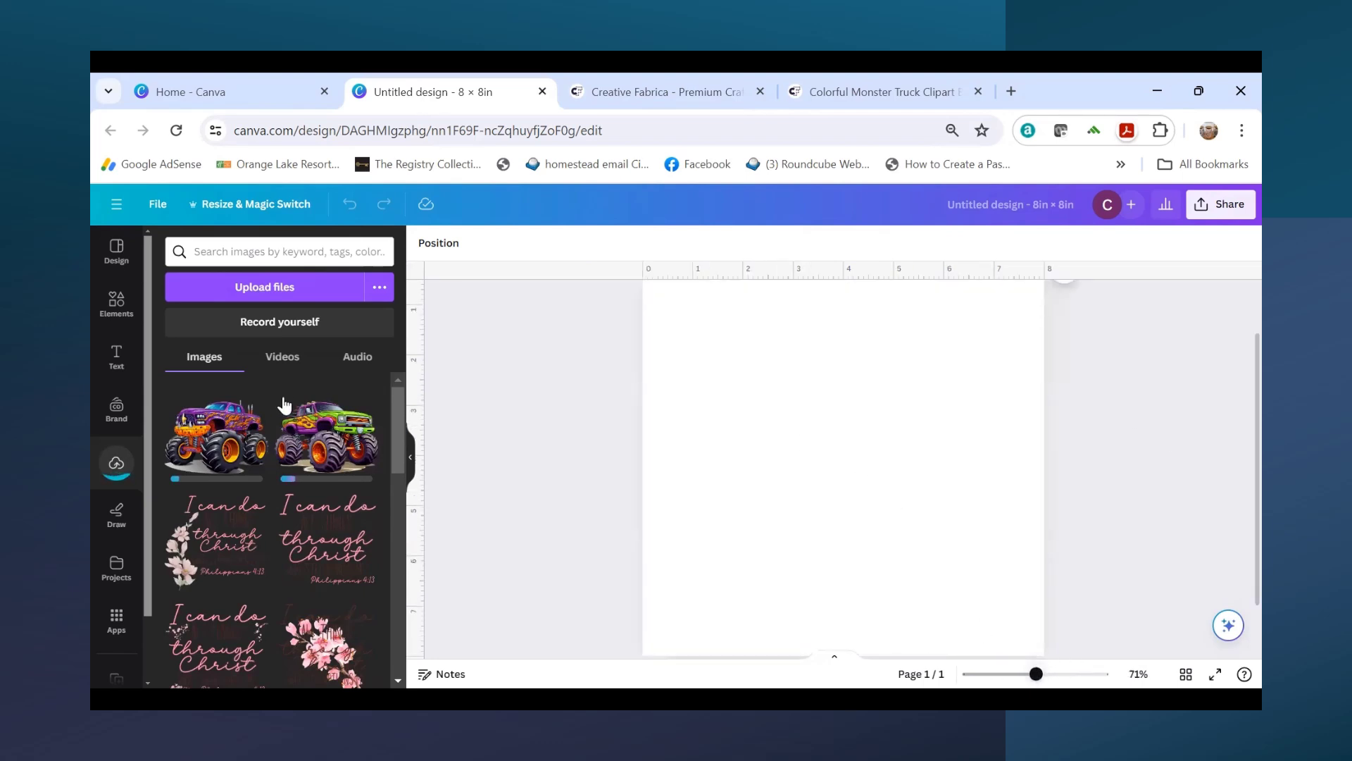
pyautogui.click(207, 431)
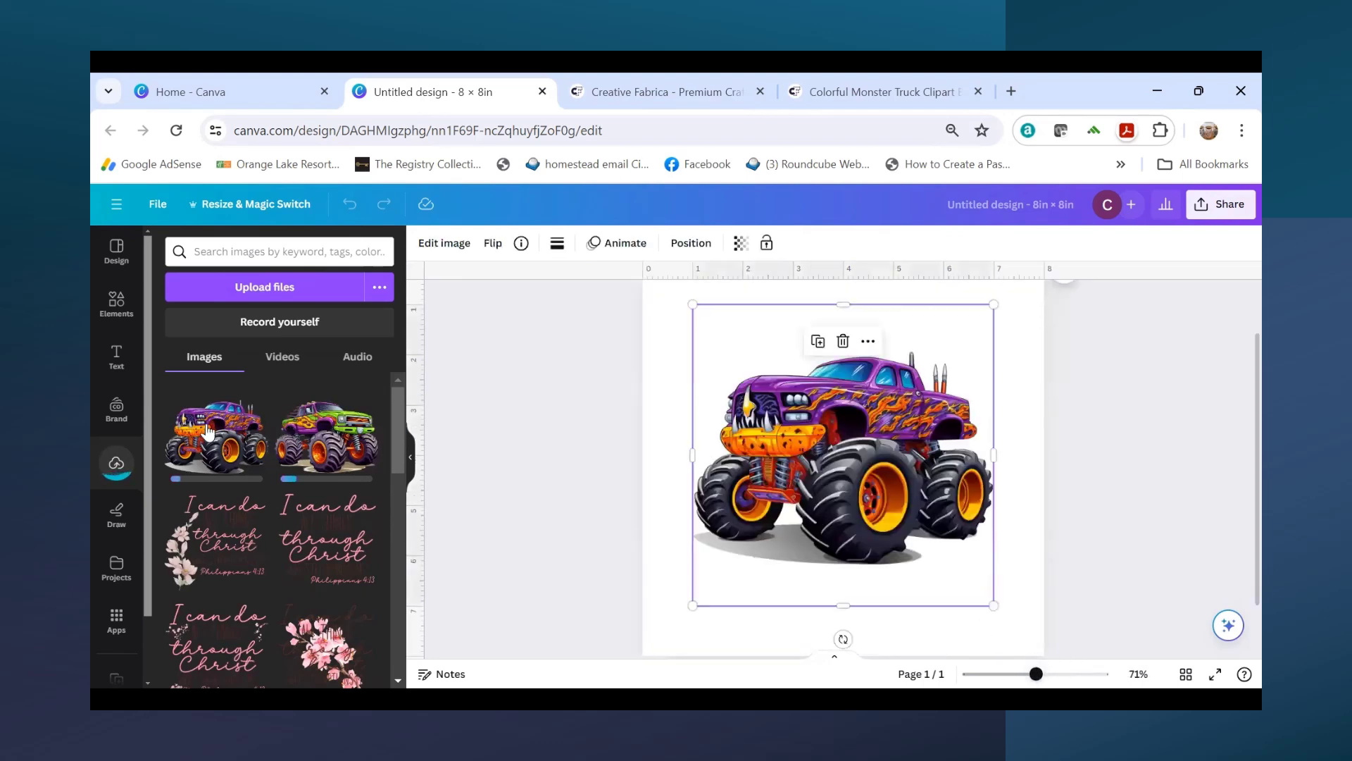
pyautogui.moveTo(839, 546); pyautogui.dragTo(843, 477)
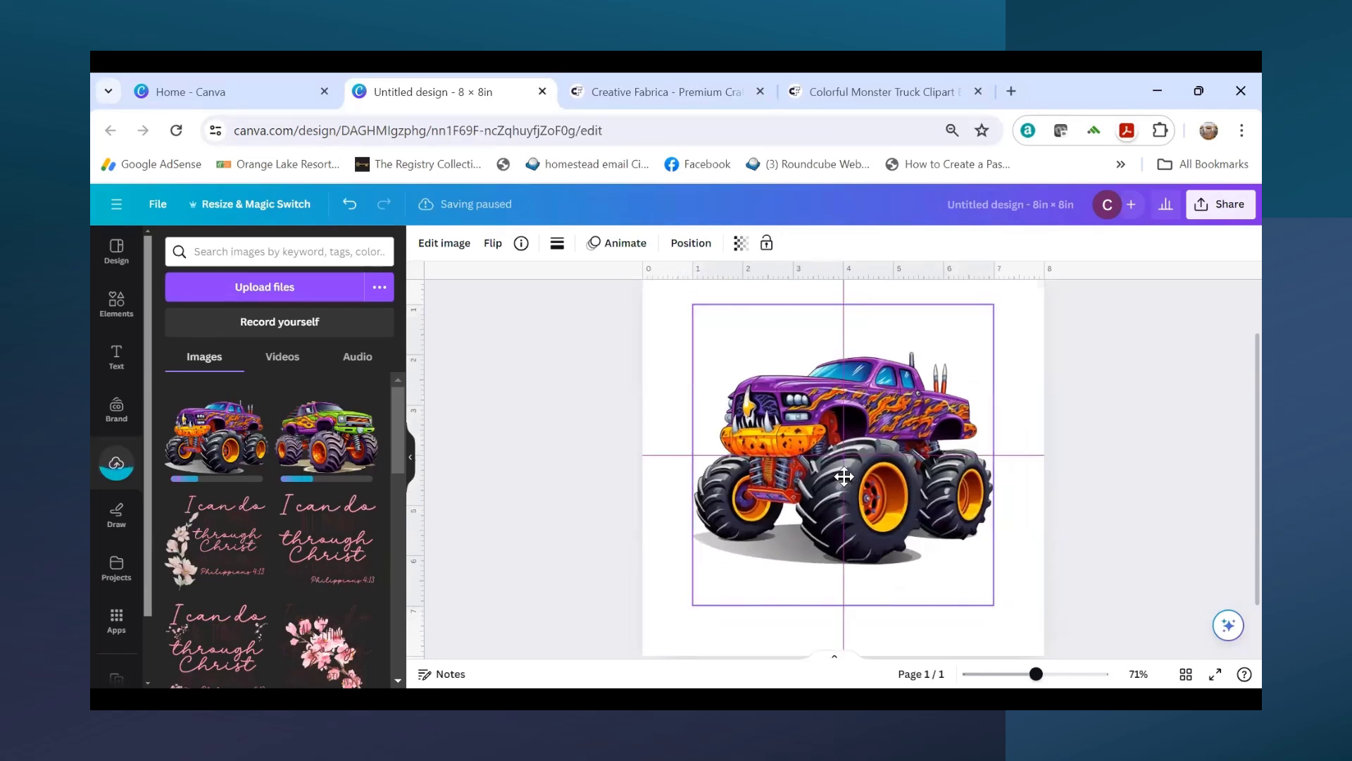
pyautogui.moveTo(843, 477); pyautogui.dragTo(837, 528)
pyautogui.click(1148, 497)
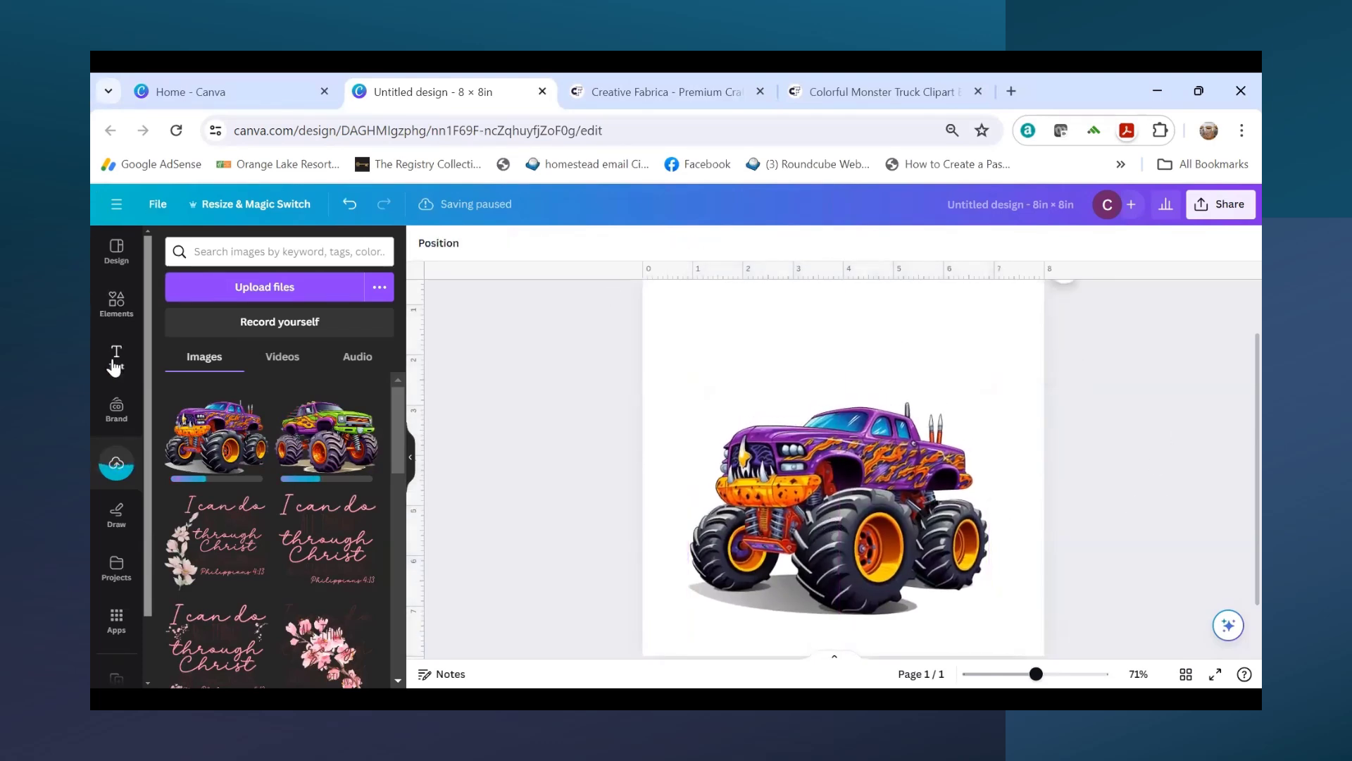
# Step: Add a text box and move it into the empty space above the truck
pyautogui.click(115, 361)
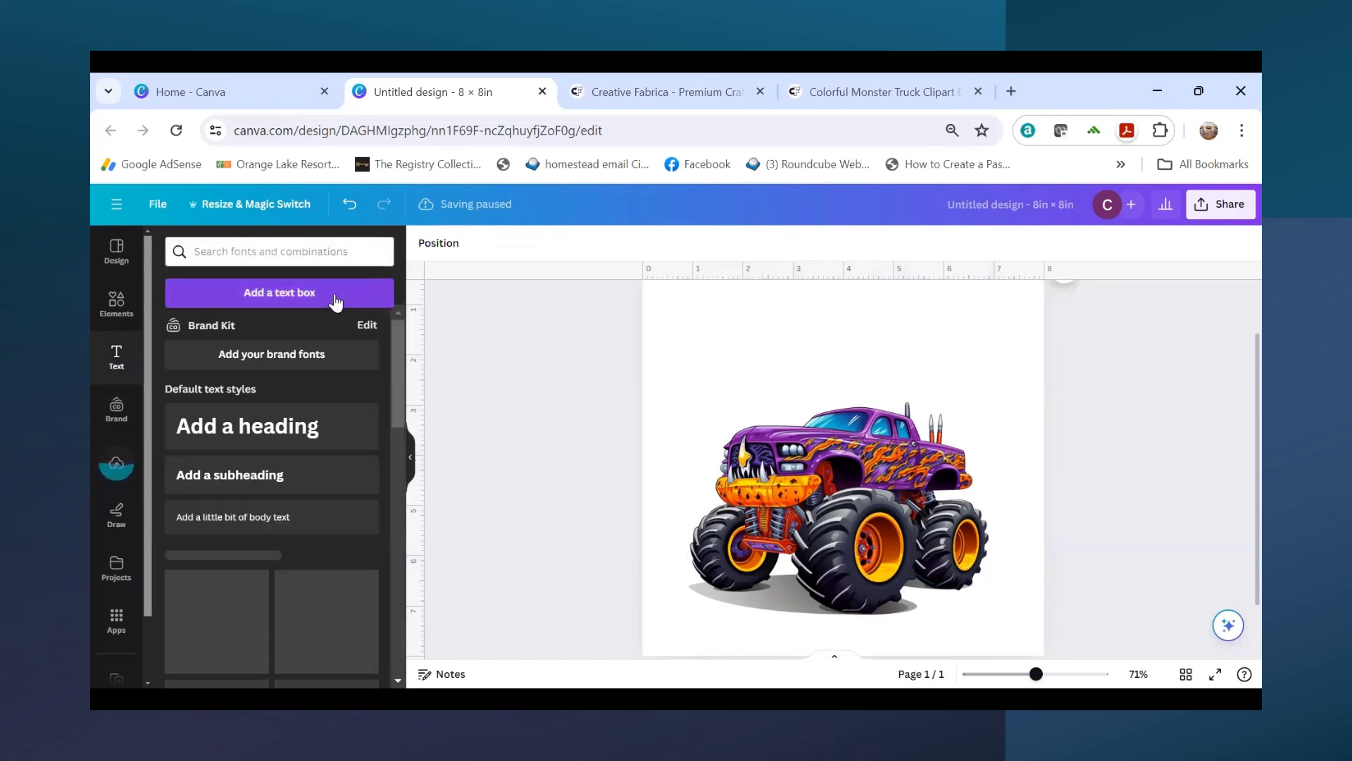
pyautogui.click(331, 295)
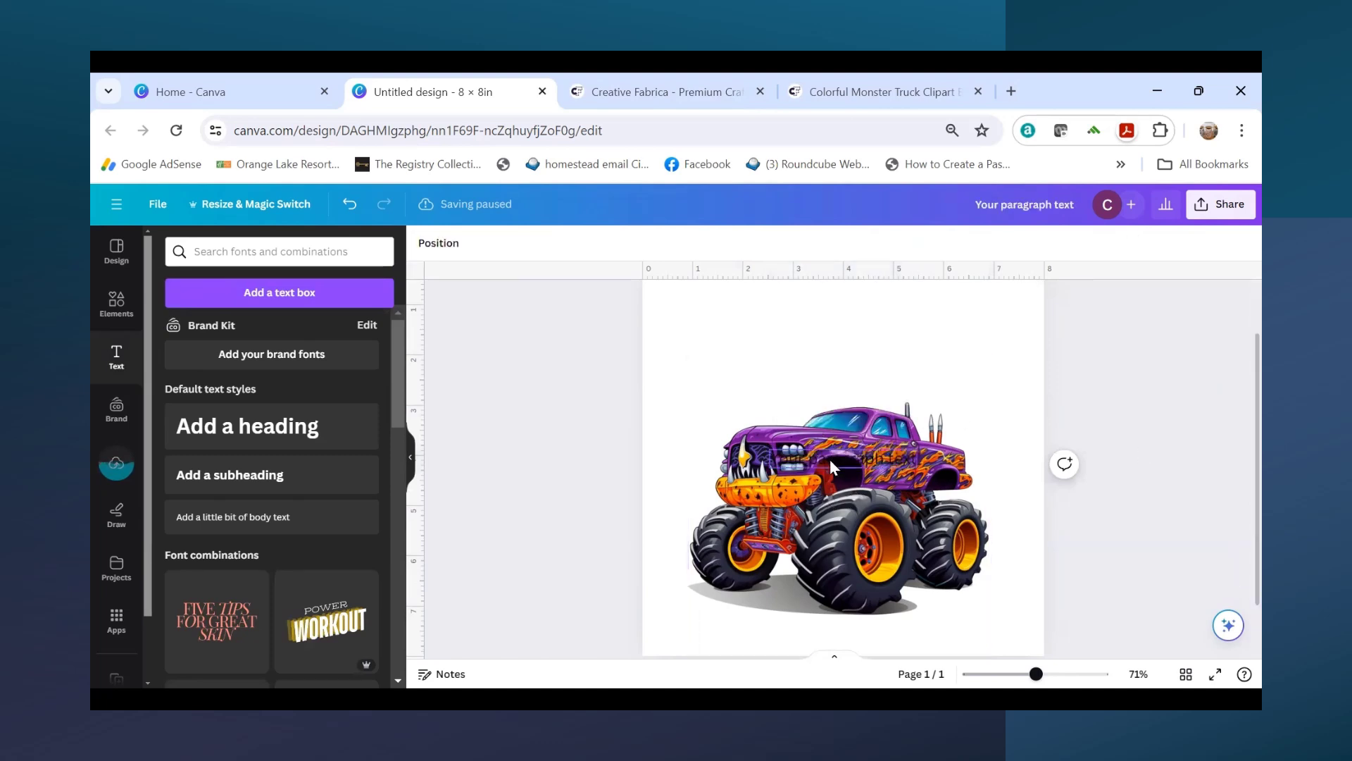
pyautogui.moveTo(856, 501); pyautogui.dragTo(854, 411)
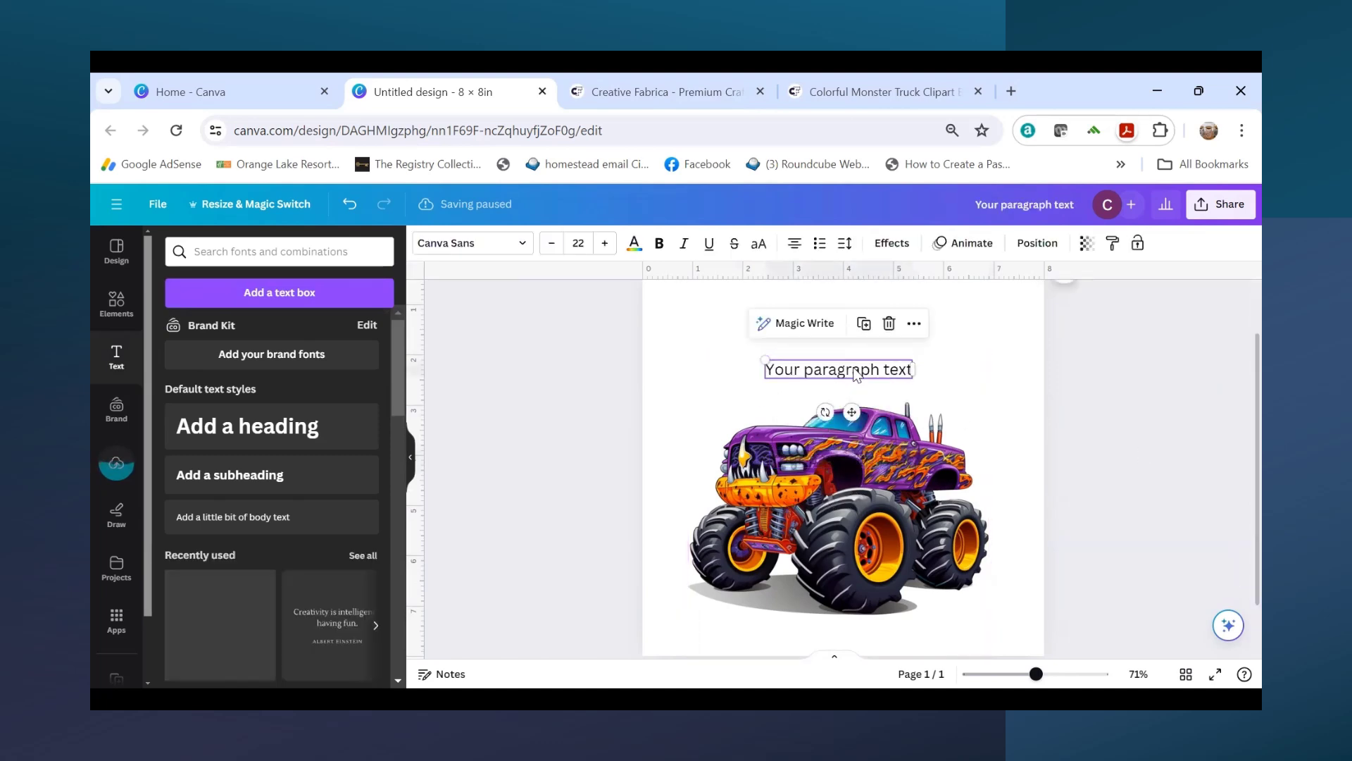
# Step: Replace the placeholder text with "Lil Monster" and move it slightly higher, centered above the truck
pyautogui.doubleClick(856, 373)
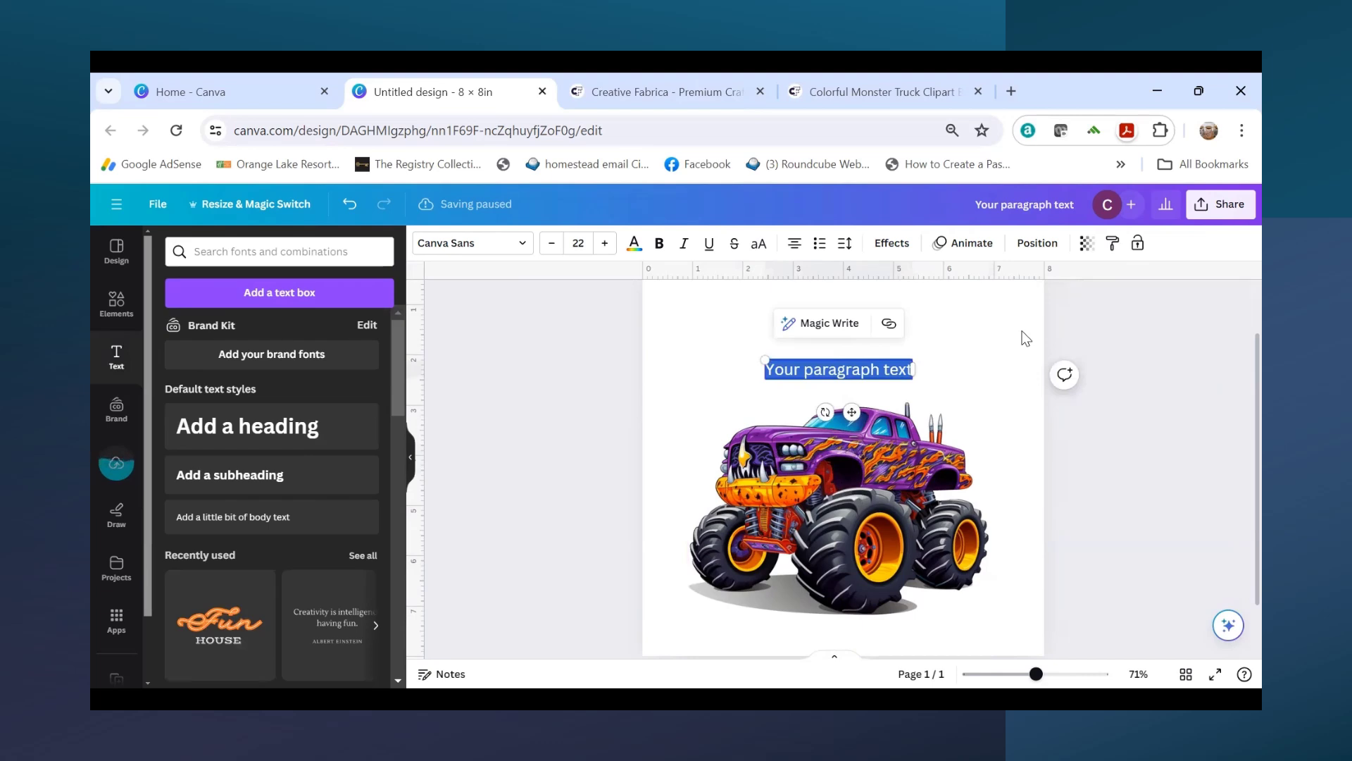
pyautogui.write('LIL')
pyautogui.press('BackSpace')
pyautogui.press('BackSpace')
pyautogui.write('il')
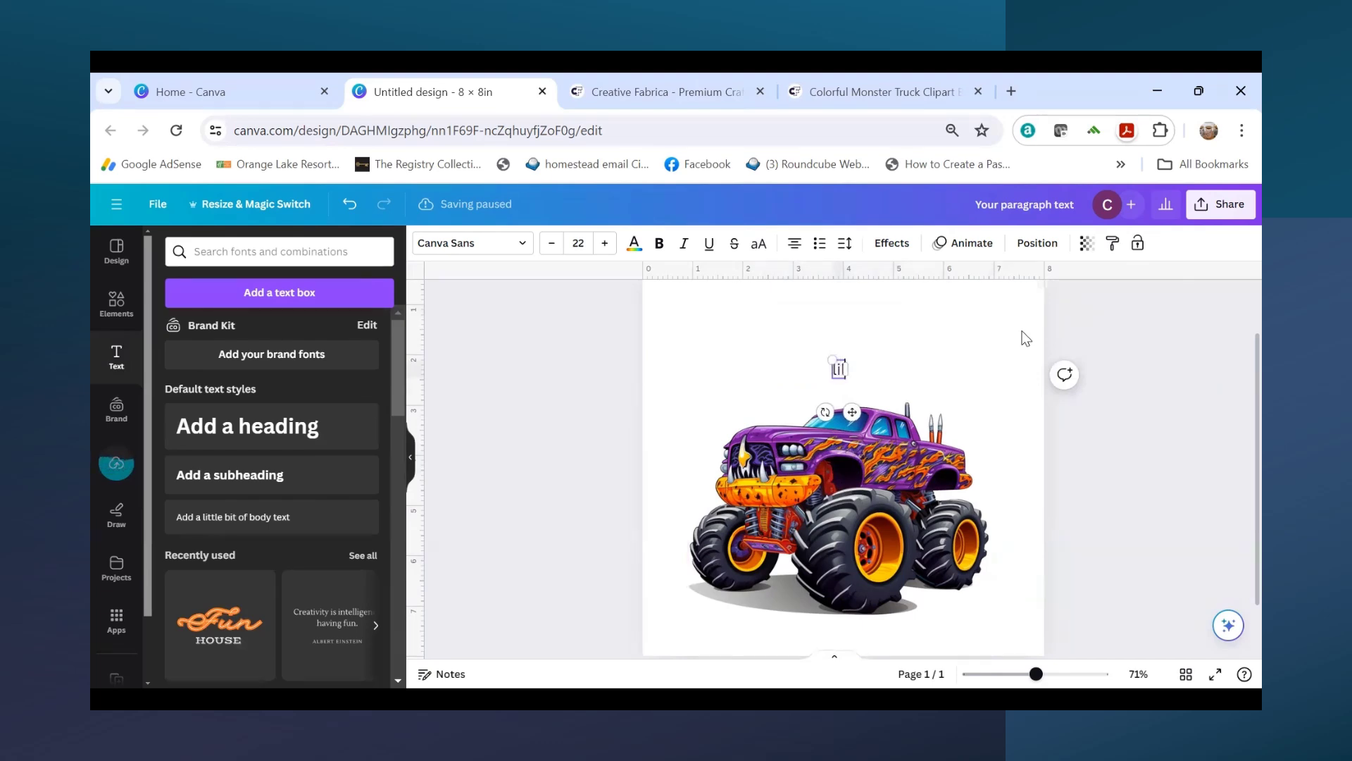
pyautogui.write(' Monster')
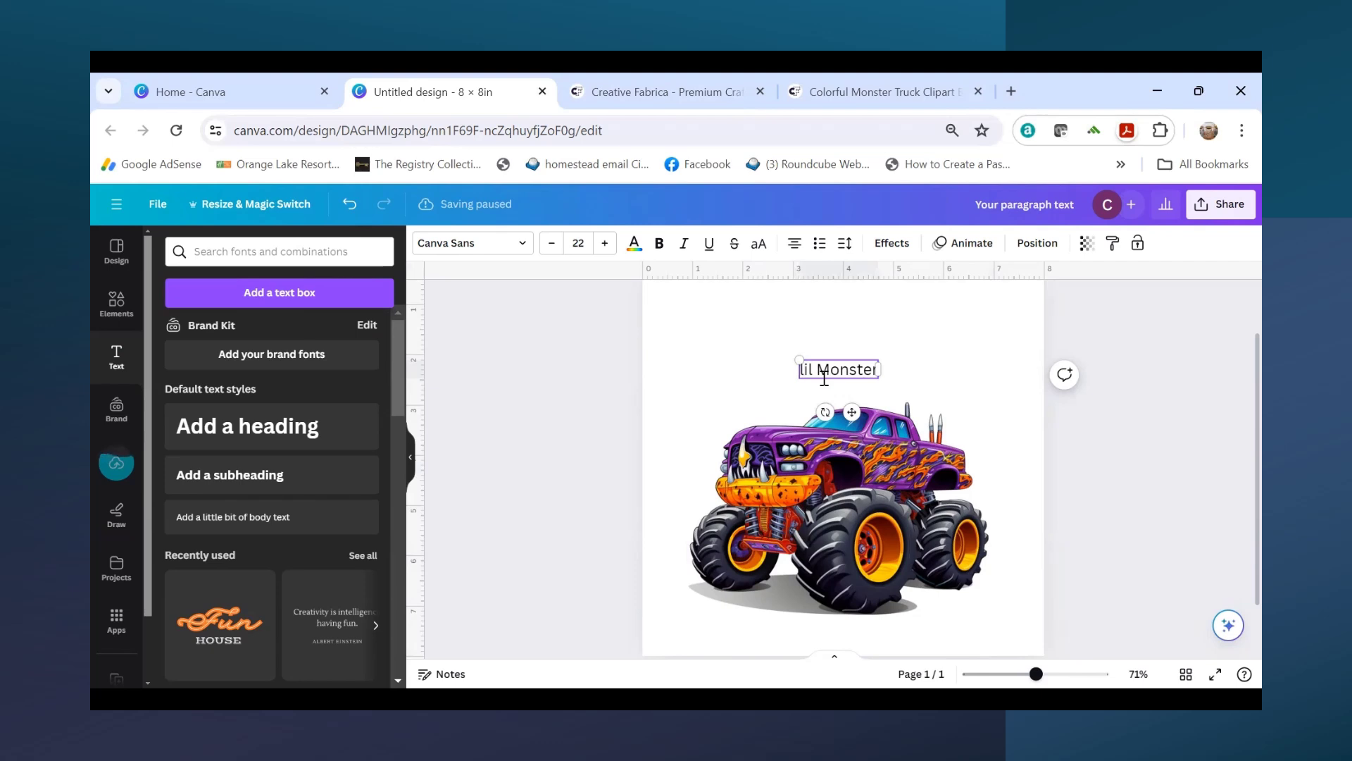
pyautogui.press('Delete')
pyautogui.write('L')
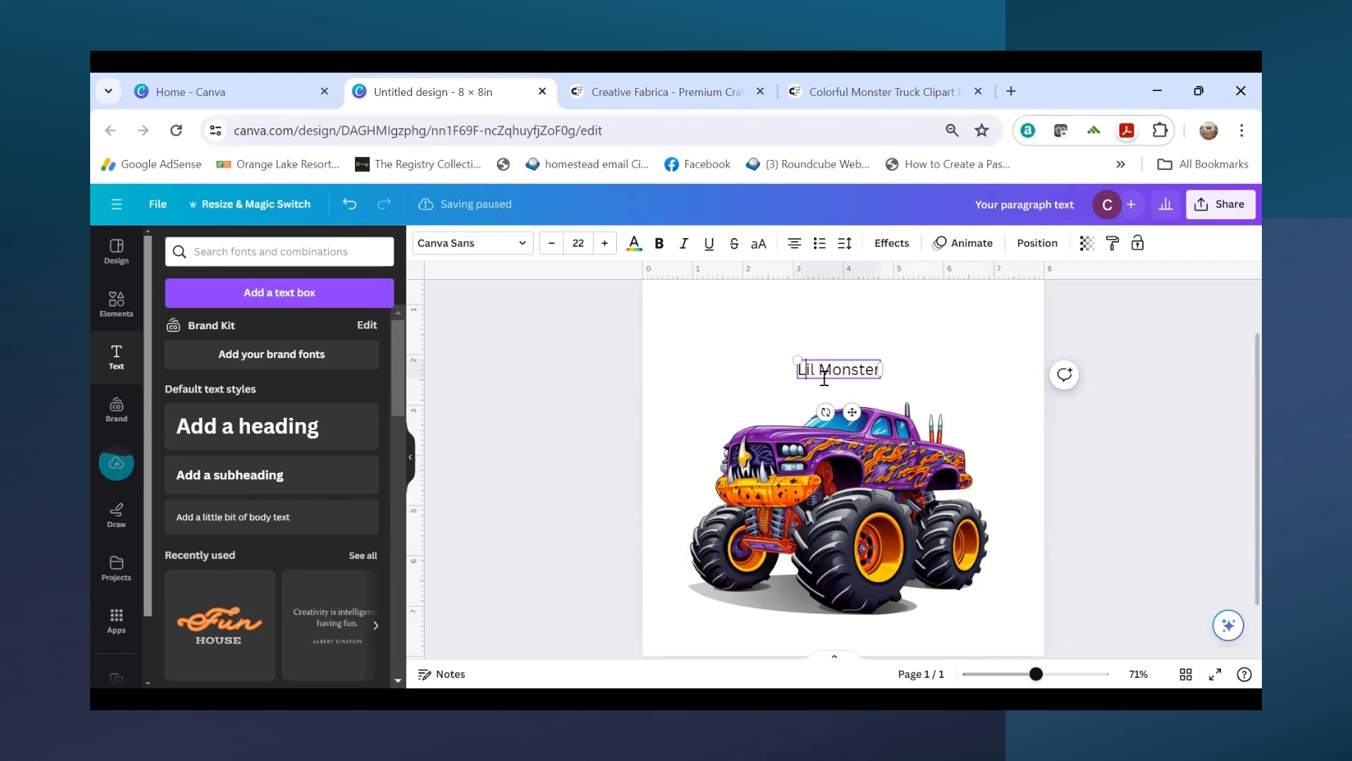
pyautogui.click(845, 372)
pyautogui.moveTo(842, 377)
pyautogui.mouseDown()
pyautogui.moveTo(858, 371)
pyautogui.moveTo(841, 353)
pyautogui.mouseUp()
pyautogui.click(1036, 370)
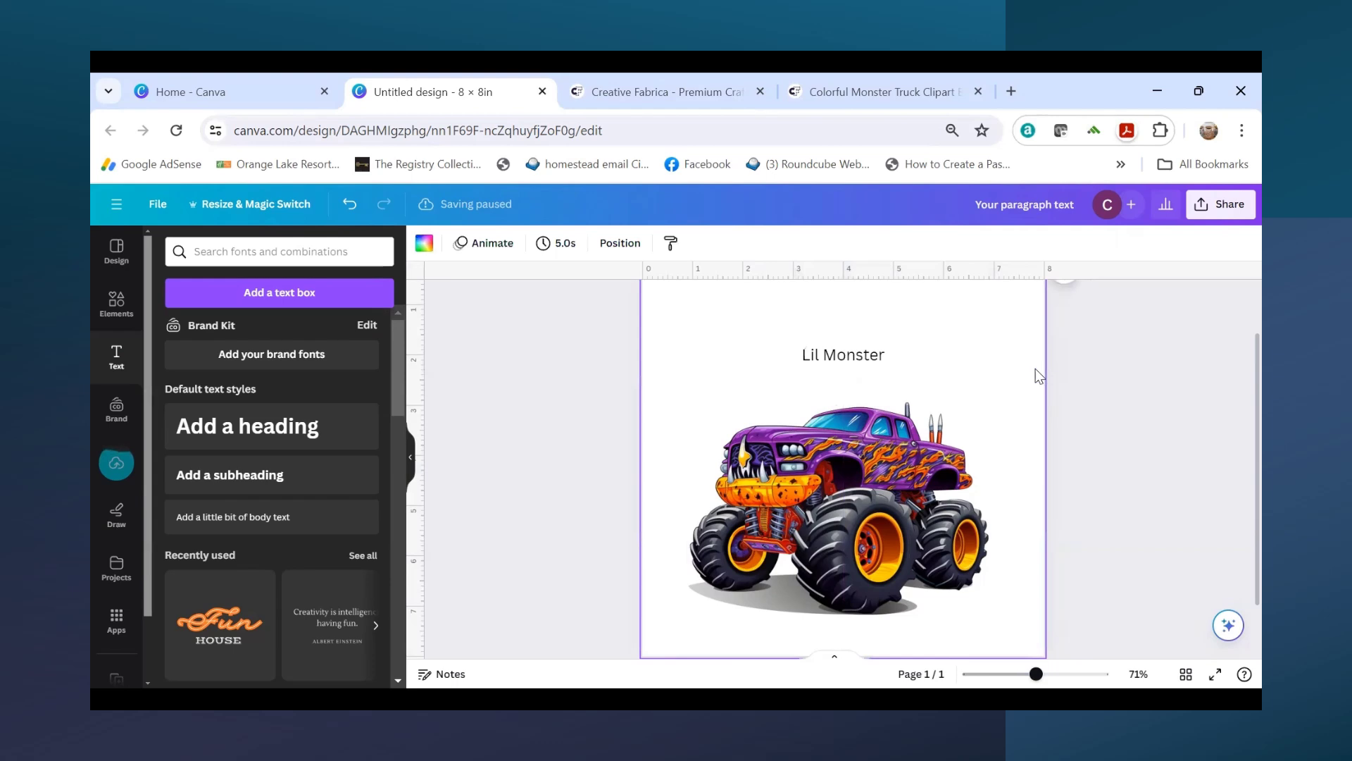
# Step: Recolor the "Lil Monster" text to #7E1E00, sampled with the eyedropper from the truck's large front wheel
pyautogui.click(867, 354)
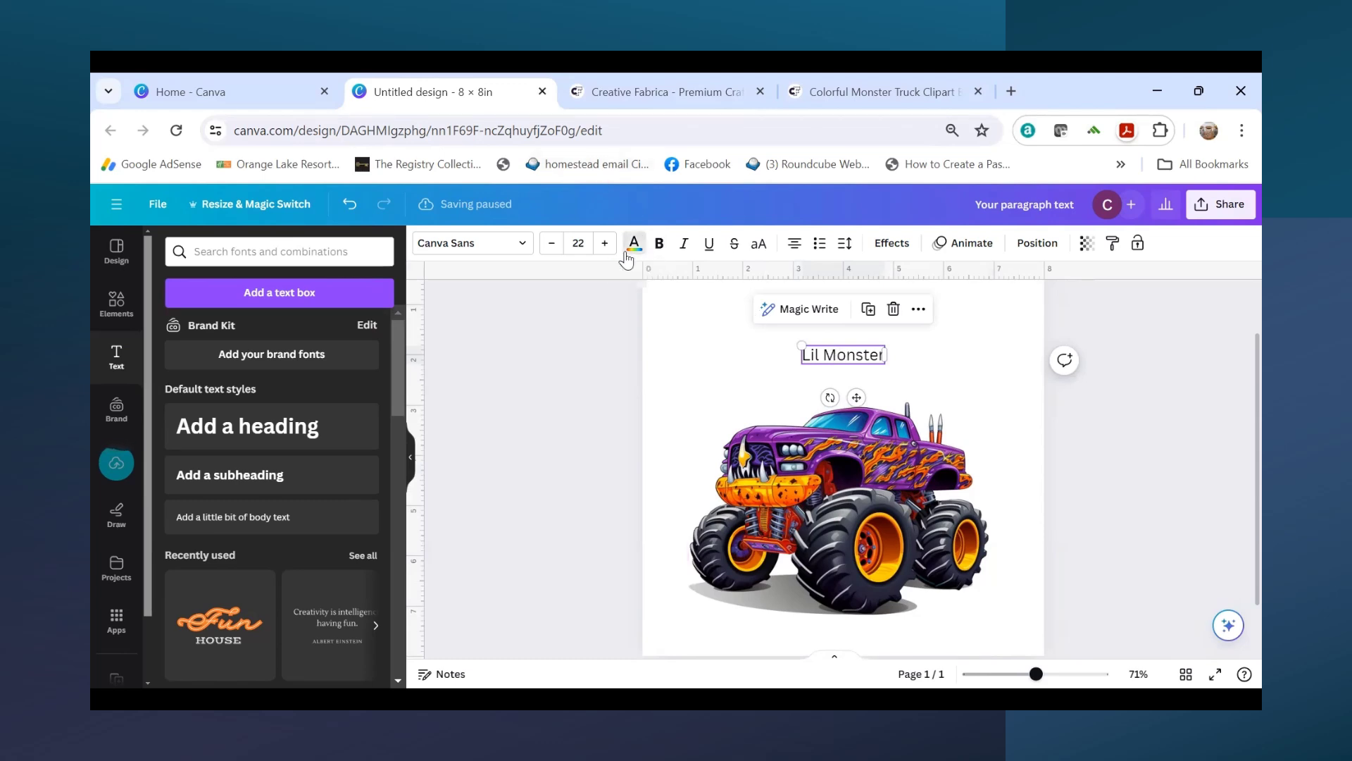
pyautogui.click(633, 252)
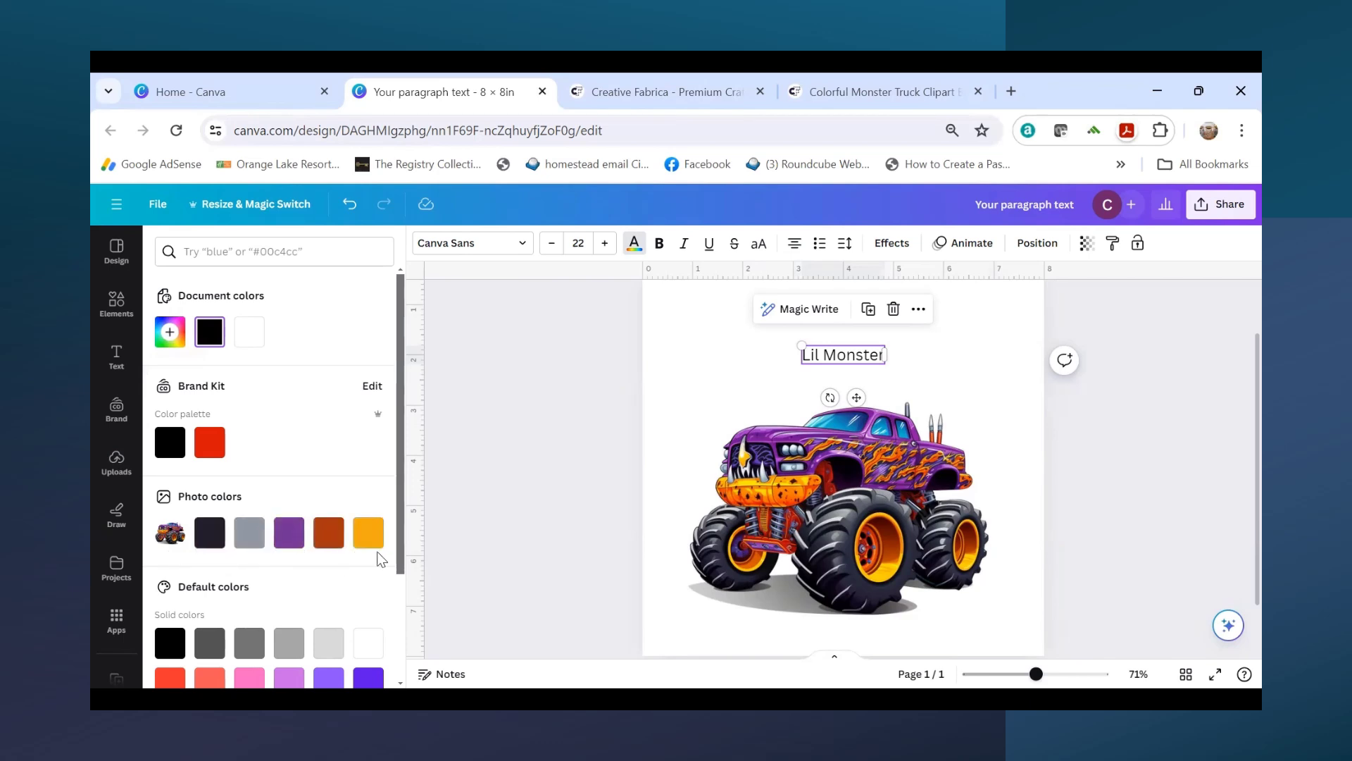
pyautogui.click(207, 329)
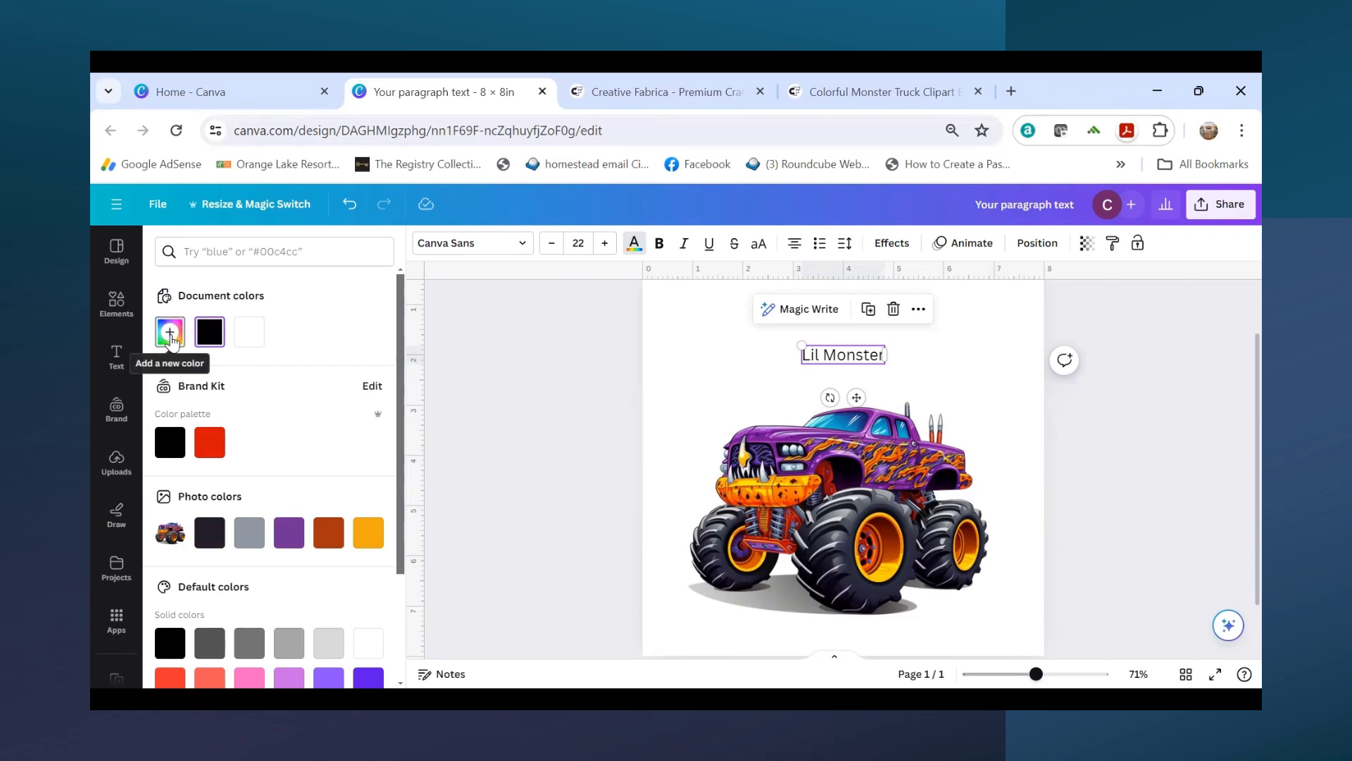
pyautogui.click(169, 334)
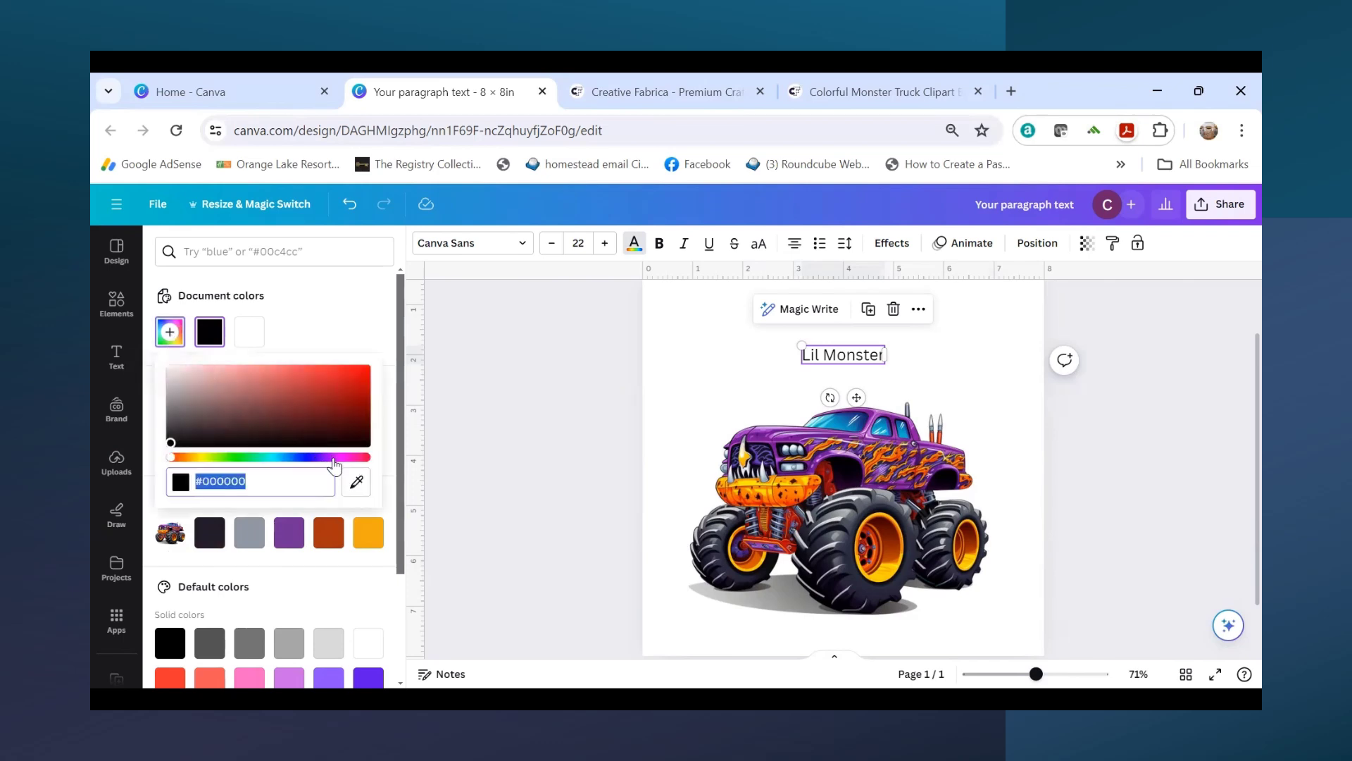
pyautogui.click(355, 486)
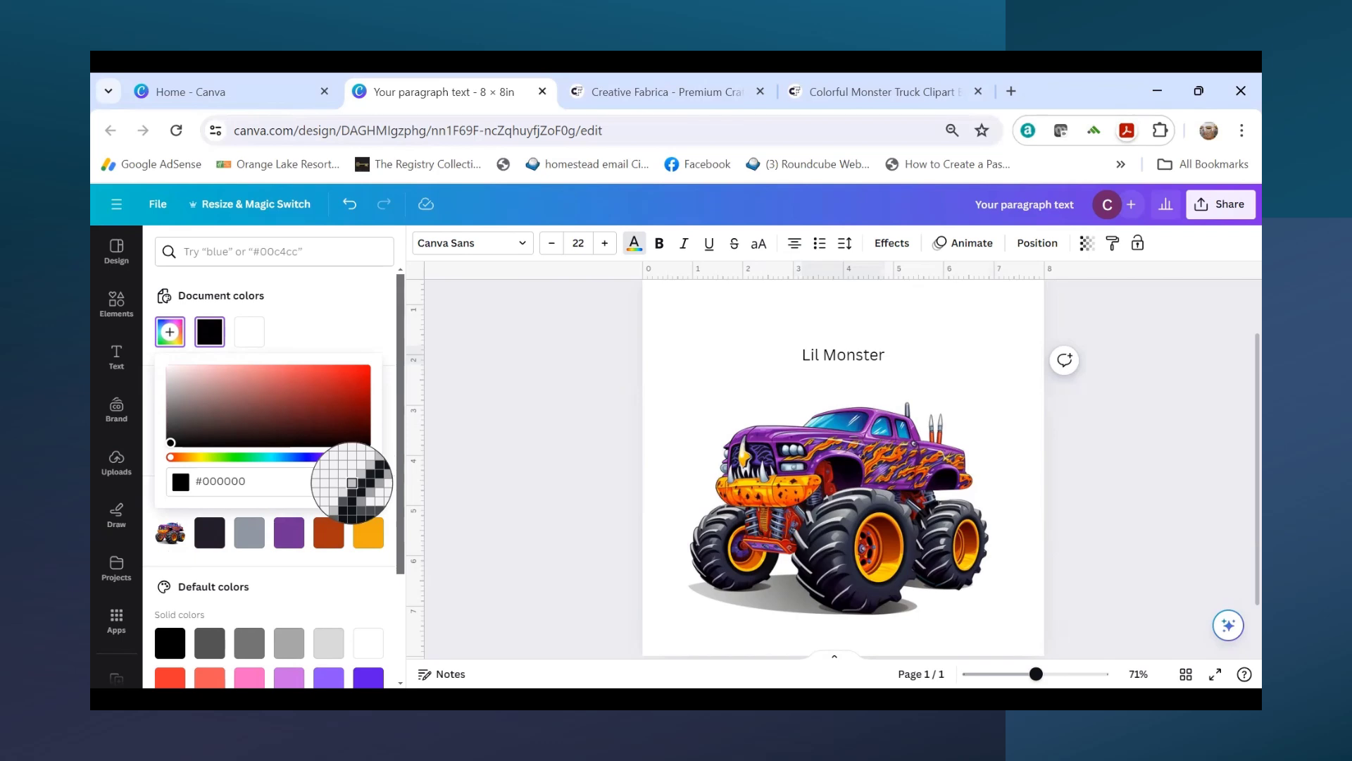
pyautogui.click(885, 542)
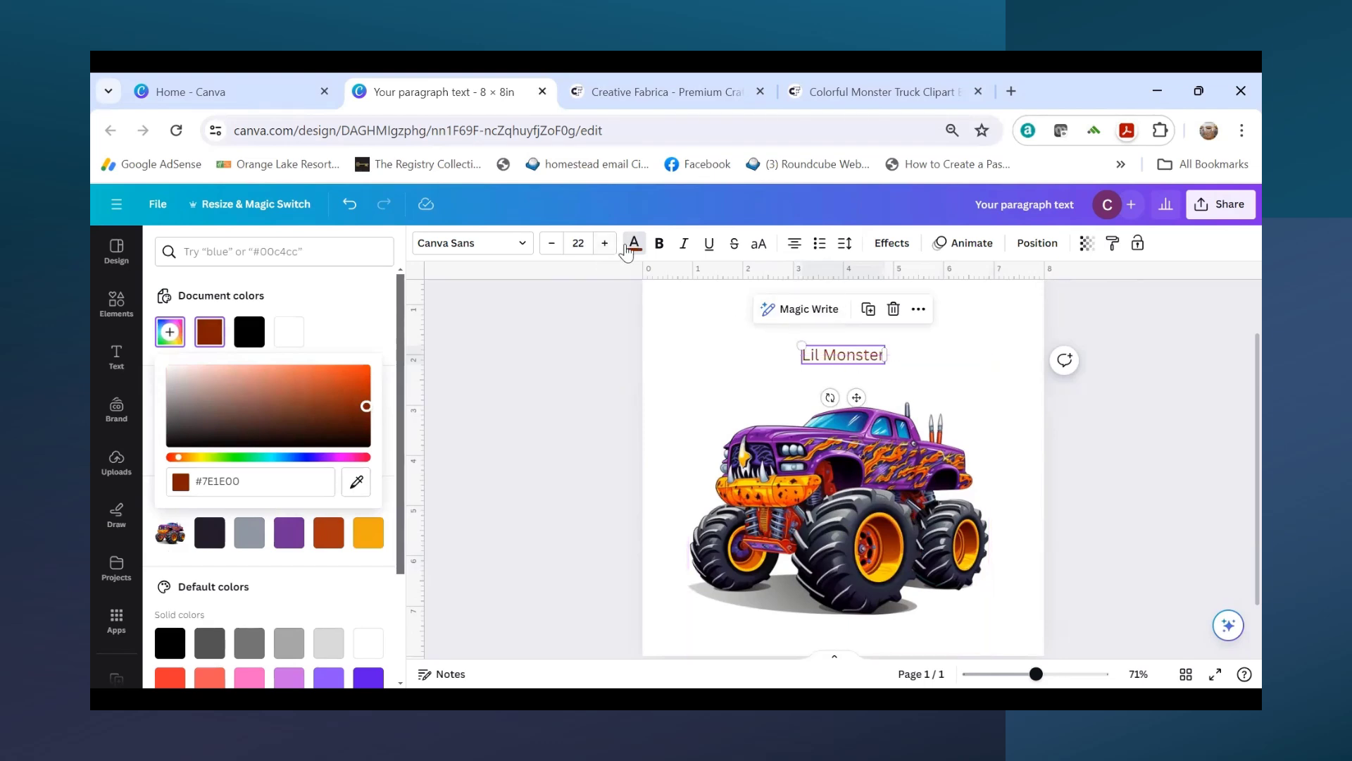
# Step: Increase the font size of the "Lil Monster" text to 58
pyautogui.click(604, 243)
pyautogui.click(604, 243)
pyautogui.click(604, 243)
pyautogui.click(604, 243)
pyautogui.click(604, 243)
pyautogui.click(604, 243)
pyautogui.click(605, 243)
pyautogui.click(604, 243)
pyautogui.click(604, 243)
pyautogui.click(605, 243)
pyautogui.click(605, 243)
pyautogui.click(604, 243)
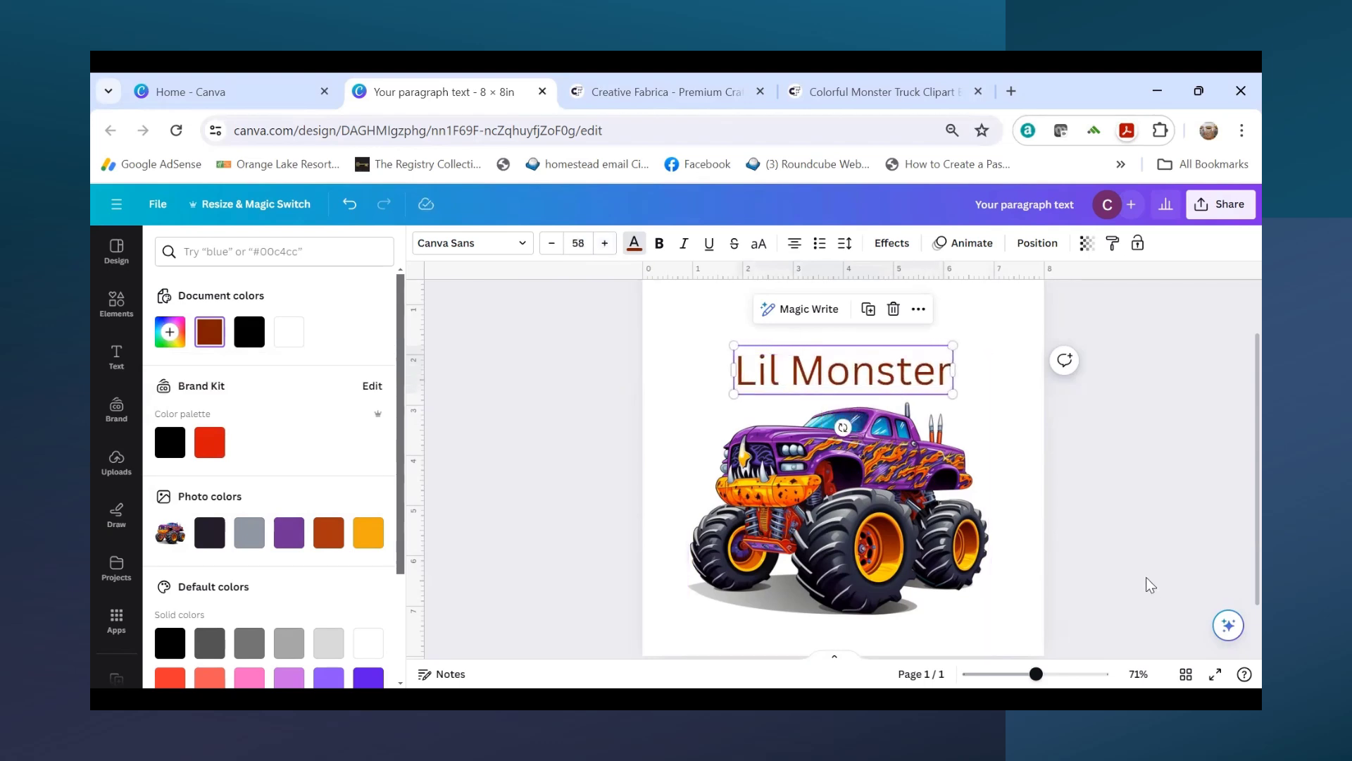
# Step: Try the recently used Autumn Vibes Regular font on the "Lil Monster" text
pyautogui.scroll(-1, 1141, 567)
pyautogui.scroll(2, 916, 493)
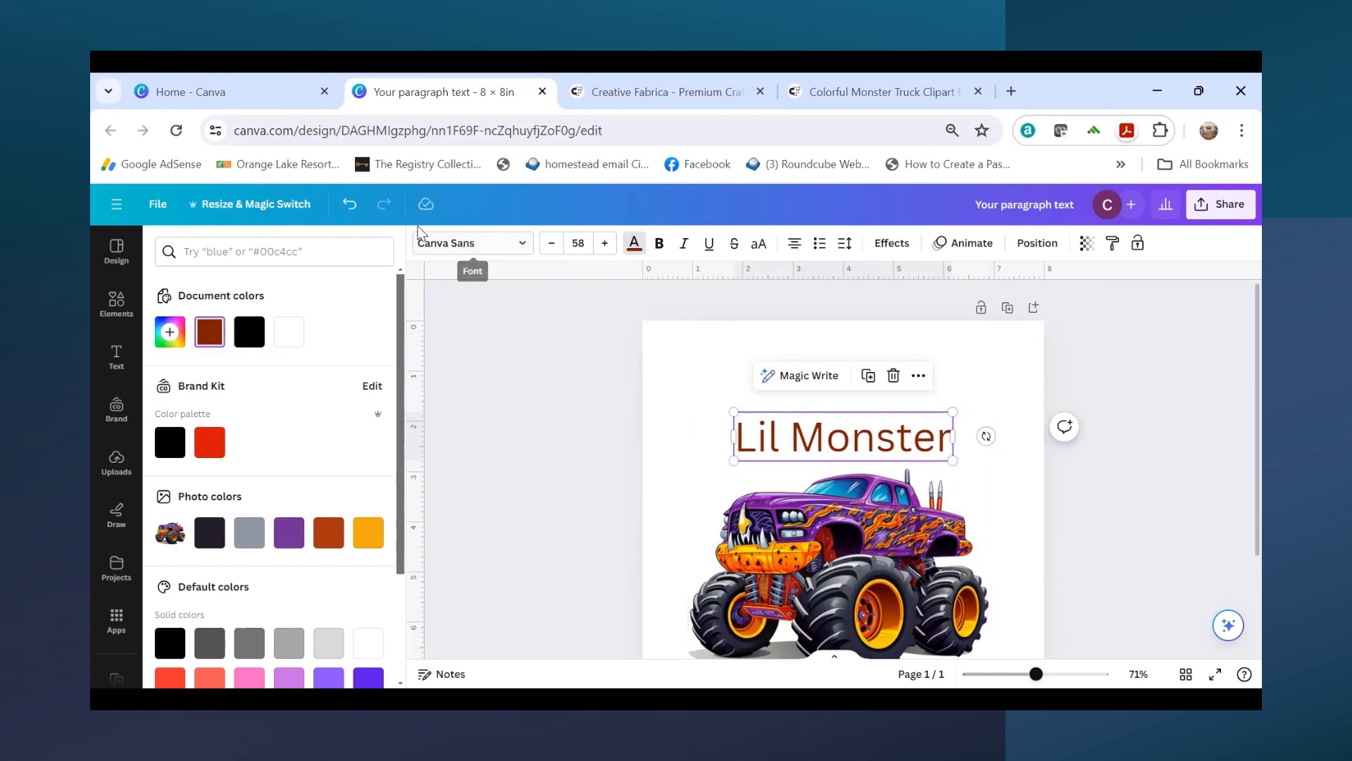
pyautogui.click(525, 254)
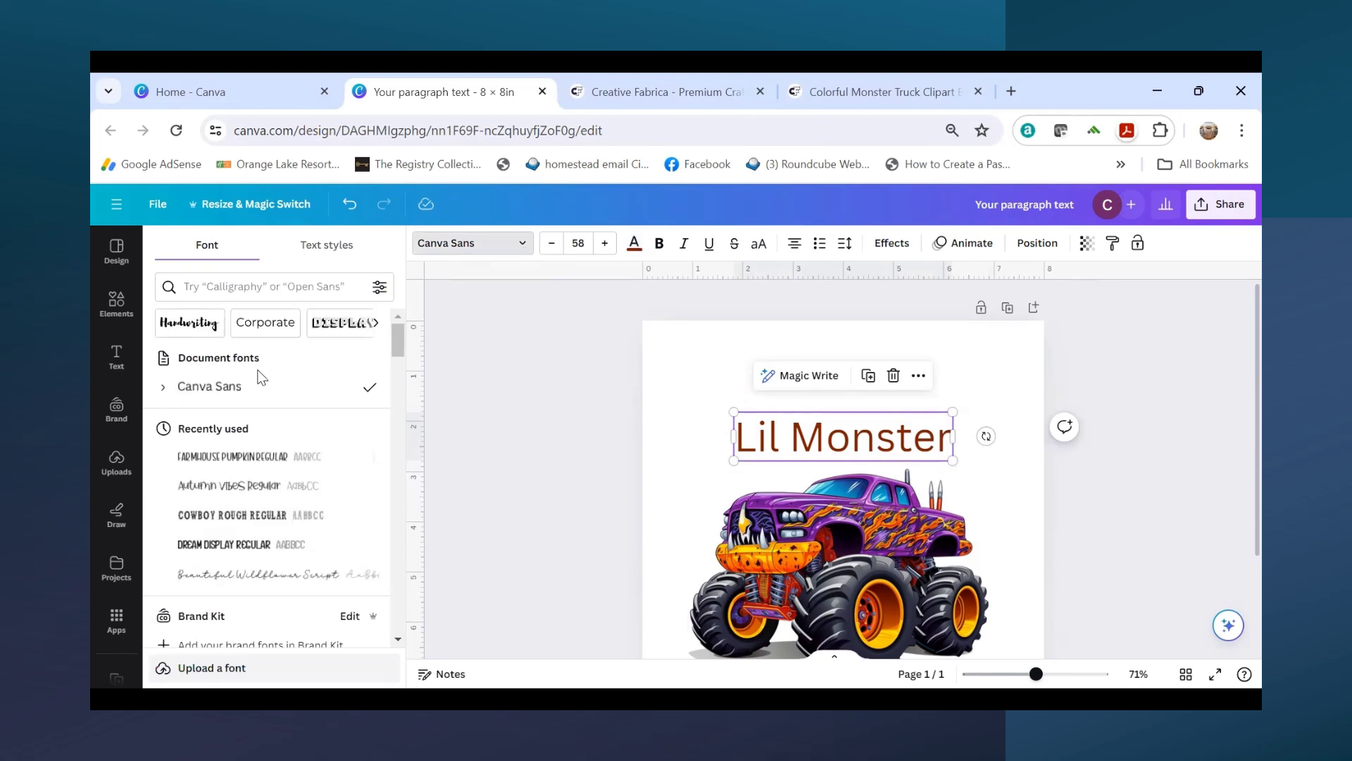
pyautogui.scroll(-2, 260, 376)
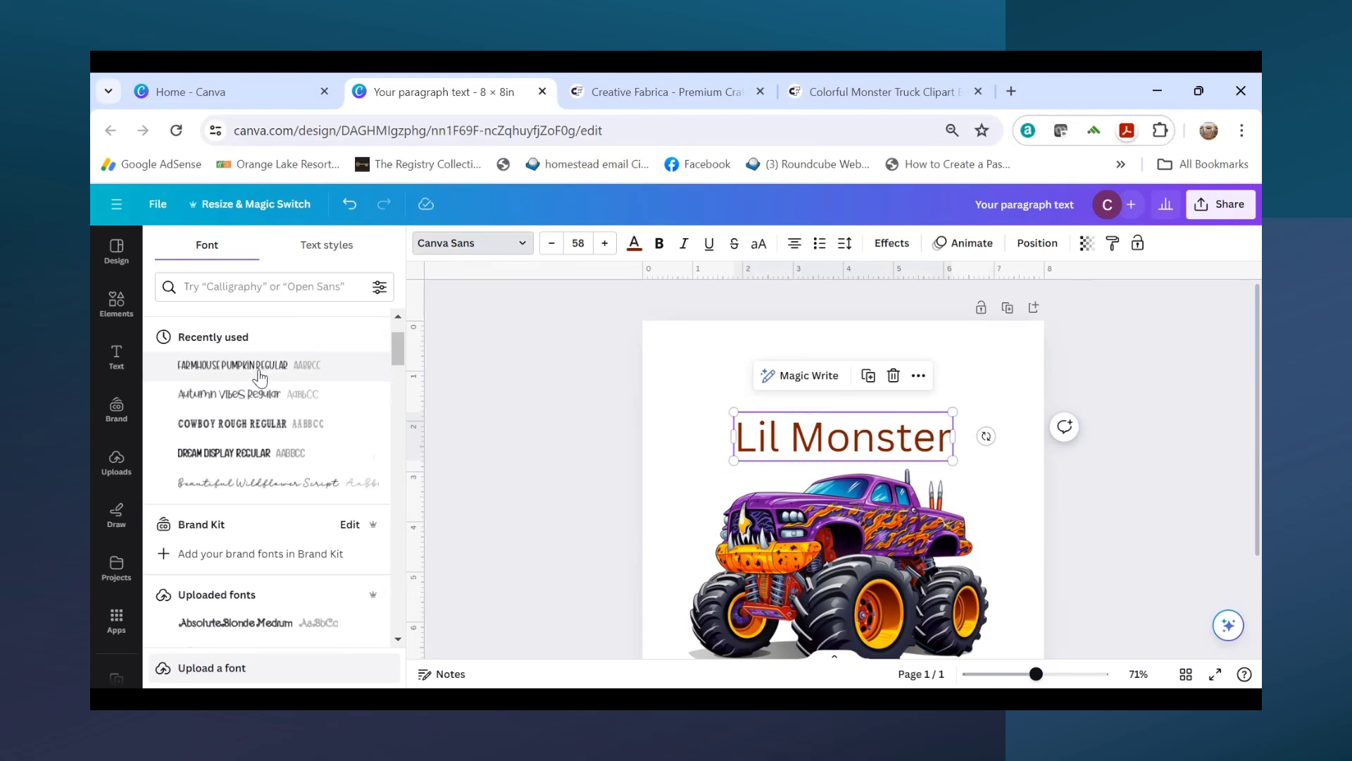
pyautogui.click(197, 401)
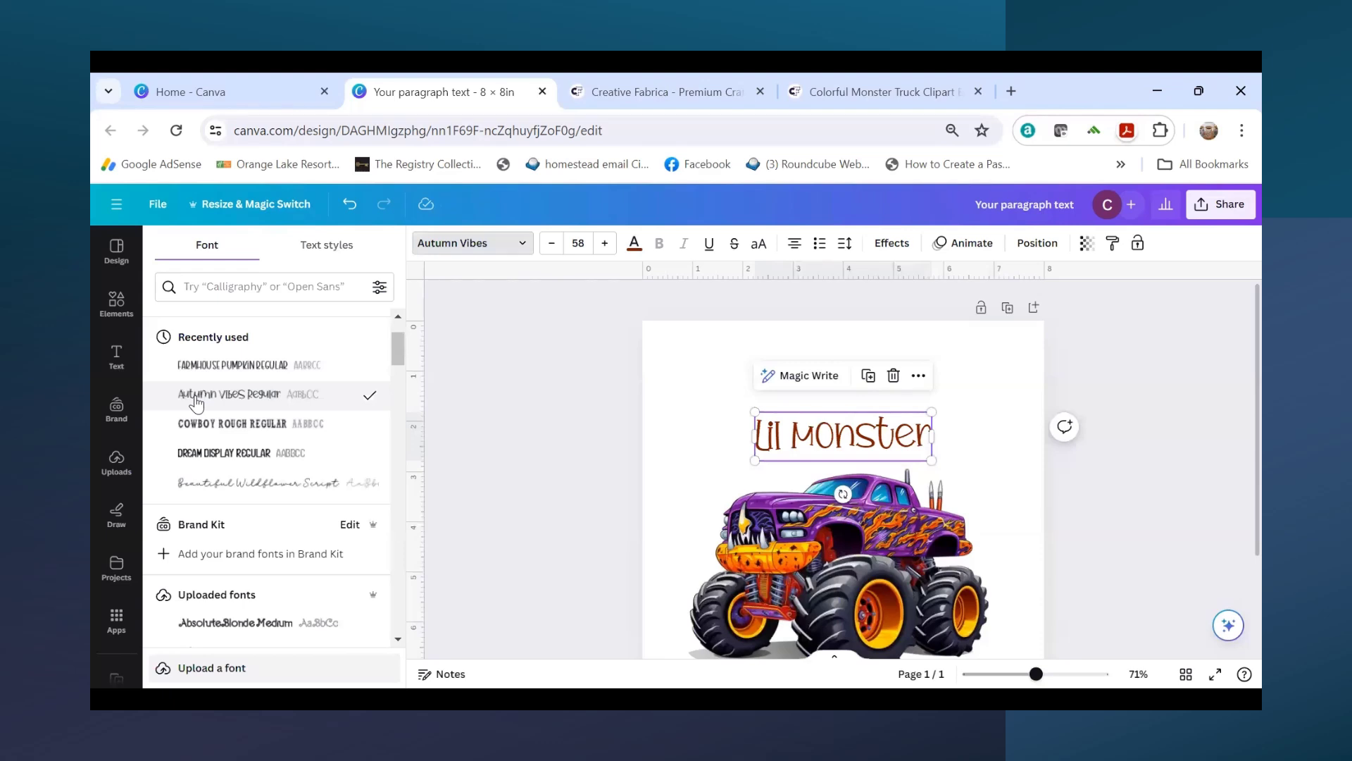
# Step: Change the "Lil Monster" text to the uploaded font Farmhouse Pumpkin Regular
pyautogui.scroll(-2, 204, 403)
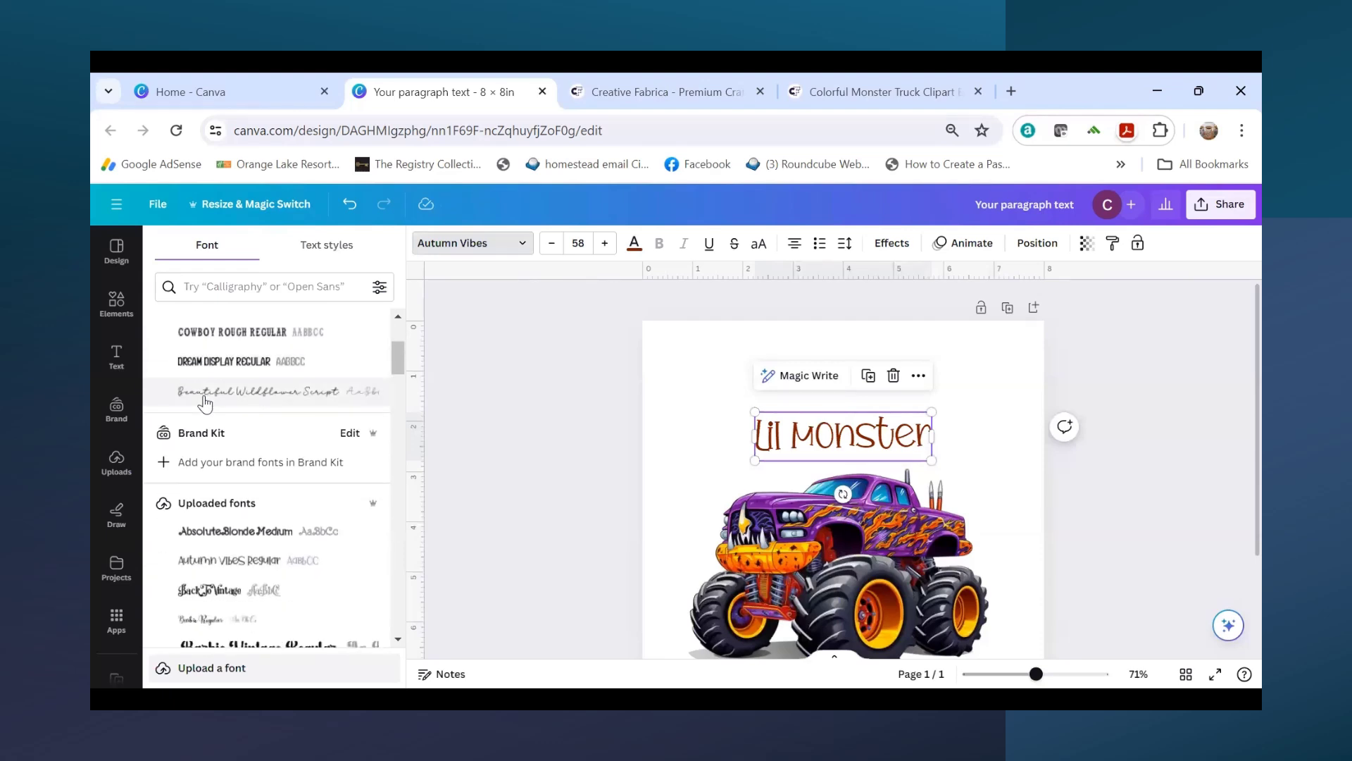
pyautogui.scroll(-4, 207, 403)
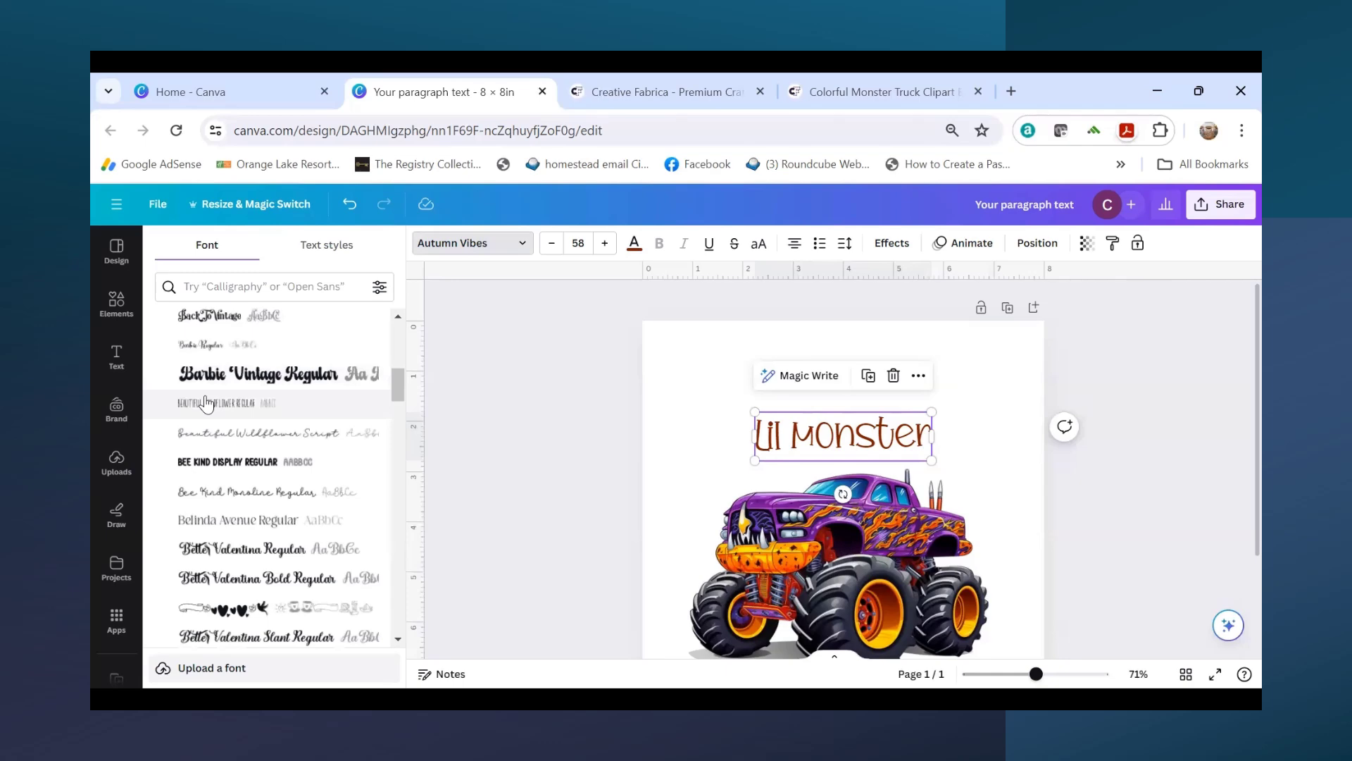
pyautogui.scroll(-6, 207, 403)
pyautogui.scroll(-5, 212, 404)
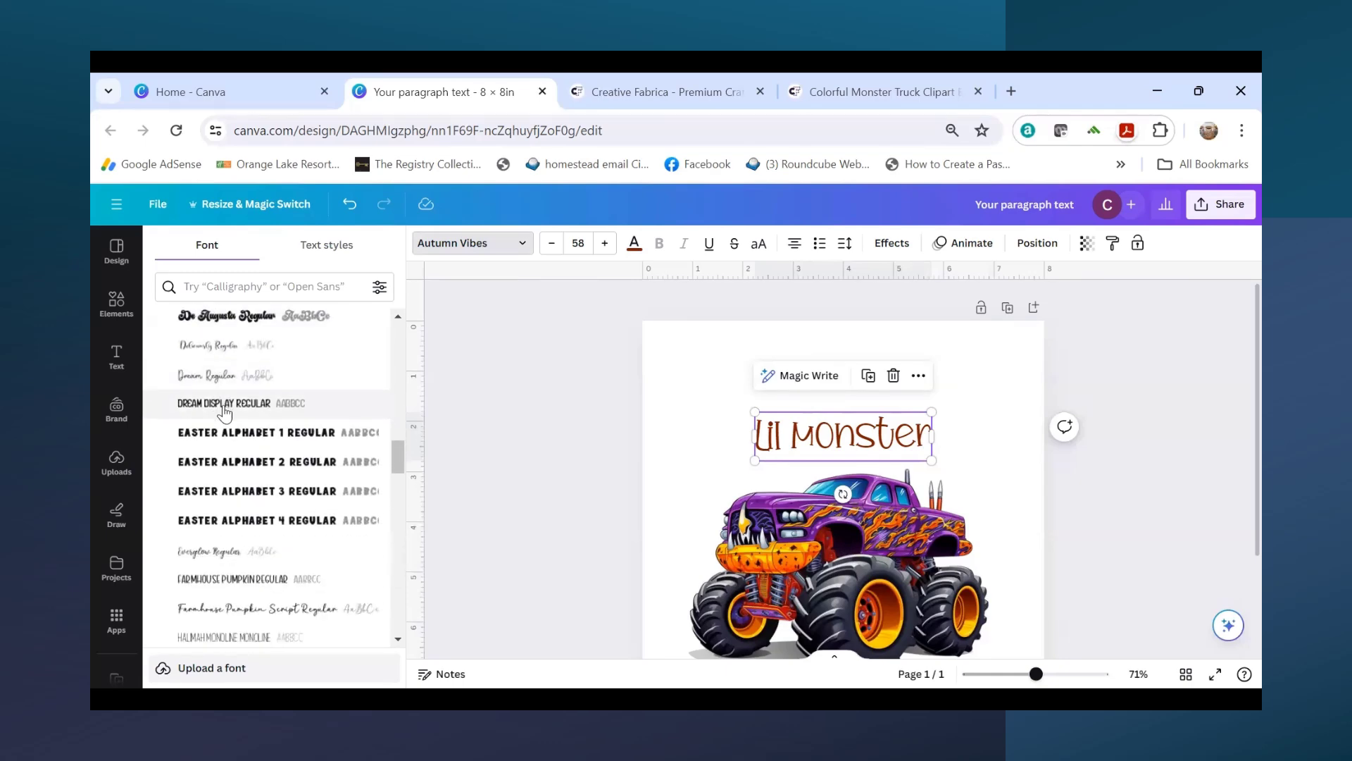
pyautogui.scroll(3, 225, 416)
pyautogui.scroll(-2, 227, 423)
pyautogui.scroll(-2, 226, 422)
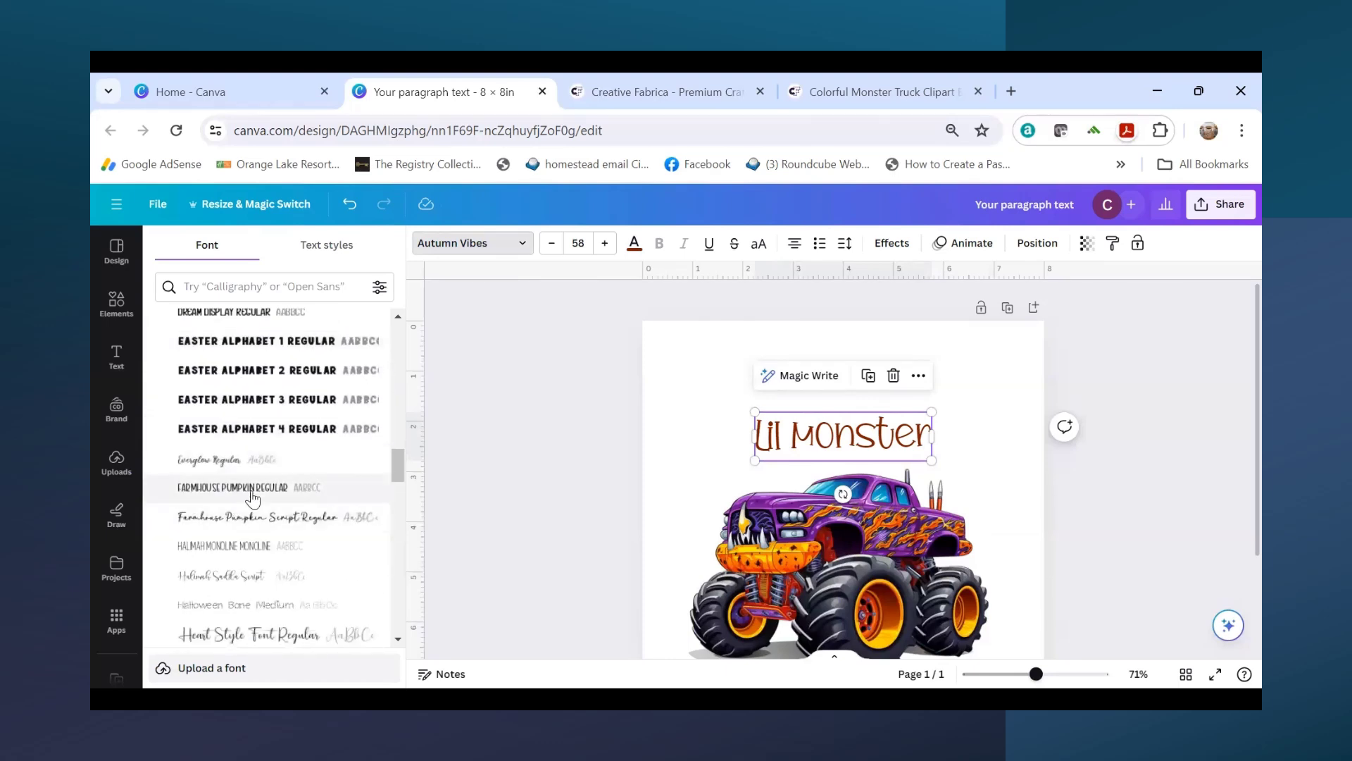
pyautogui.click(253, 490)
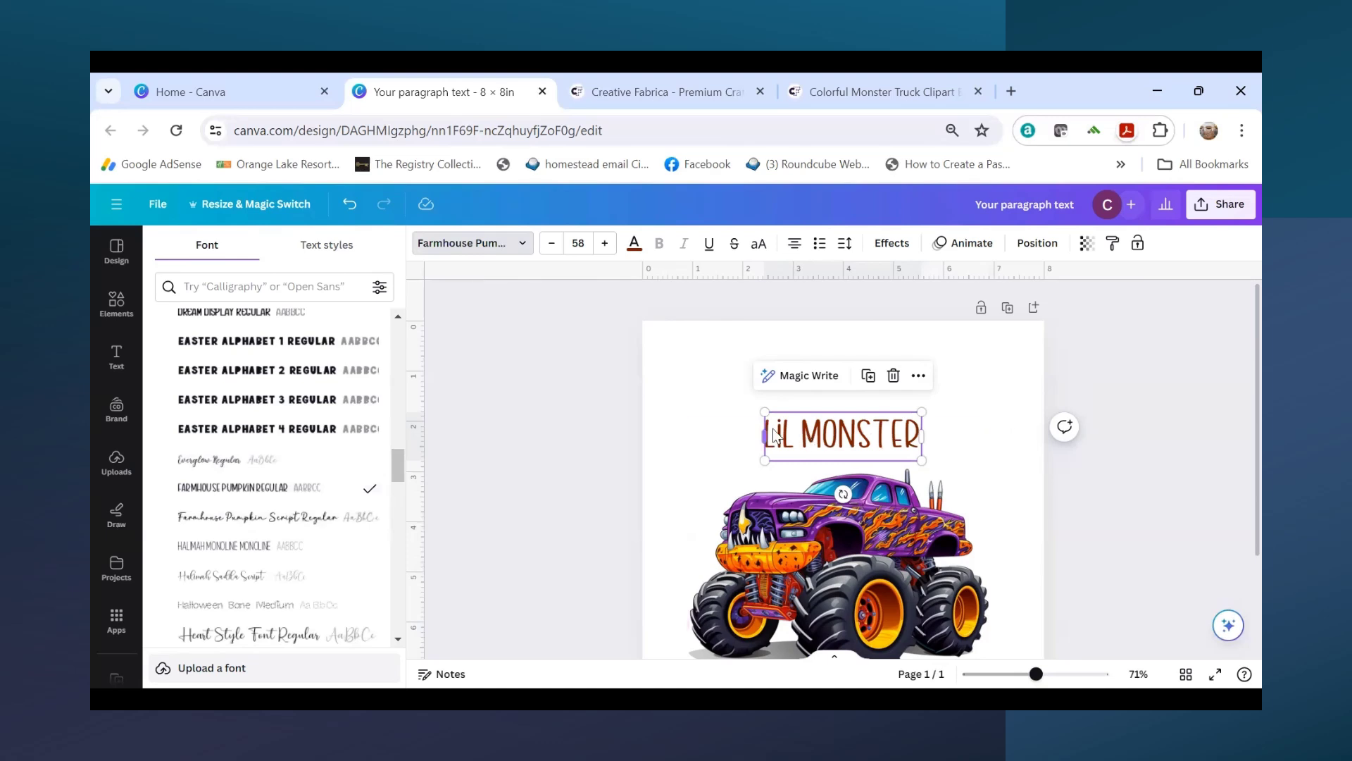
pyautogui.click(843, 421)
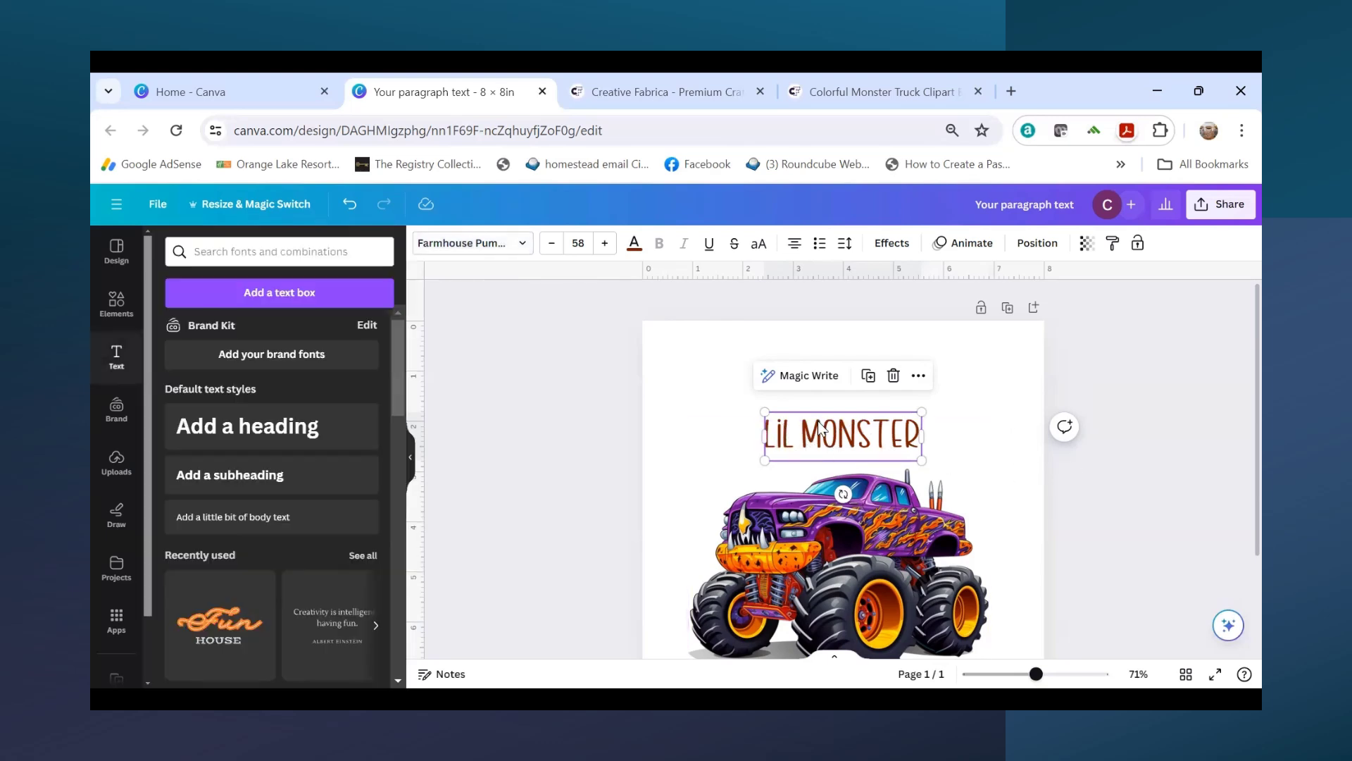
# Step: Enlarge the "Lil Monster" text to font size 64 and keep it selected
pyautogui.click(604, 243)
pyautogui.click(604, 243)
pyautogui.click(605, 243)
pyautogui.click(605, 243)
pyautogui.click(604, 243)
pyautogui.click(605, 243)
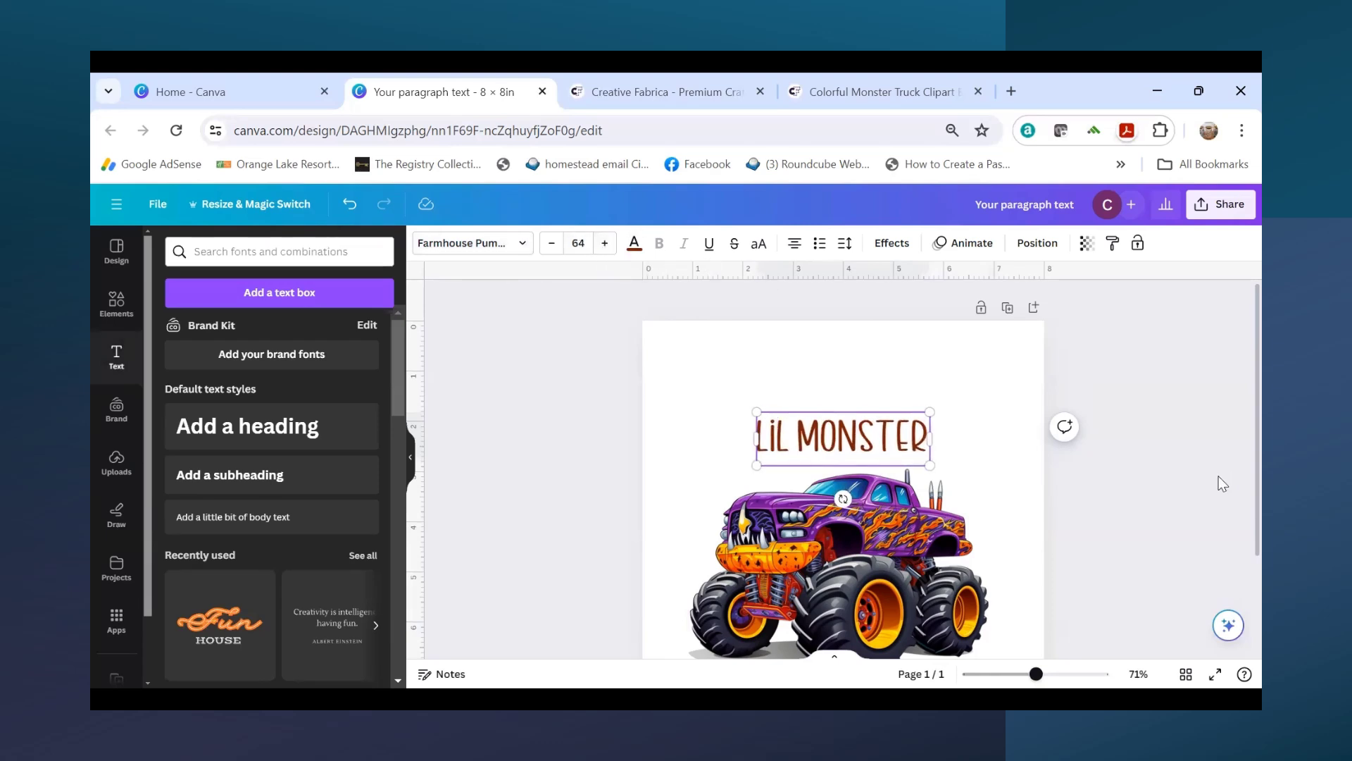
pyautogui.click(1025, 433)
pyautogui.click(886, 440)
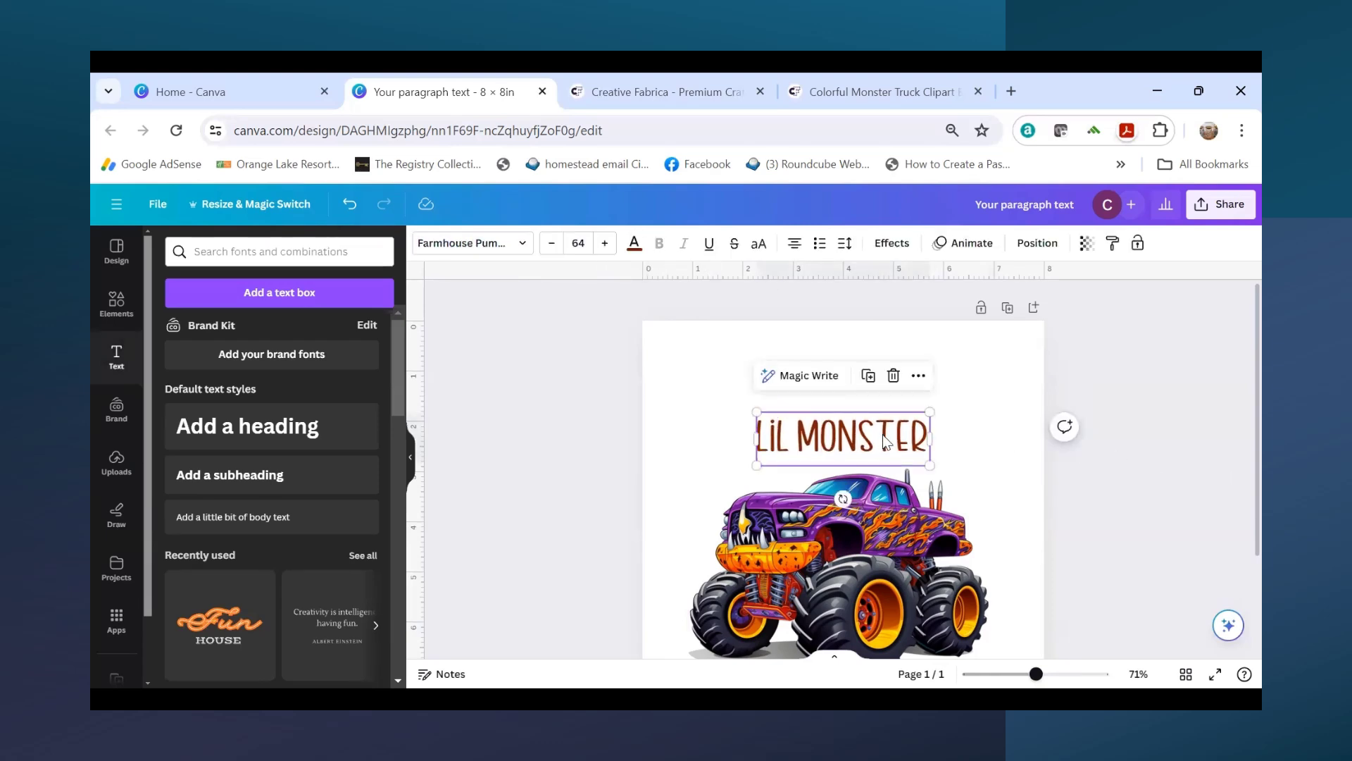
# Step: Apply the Outline effect to the "Lil Monster" text with a thickness of 41
pyautogui.click(895, 248)
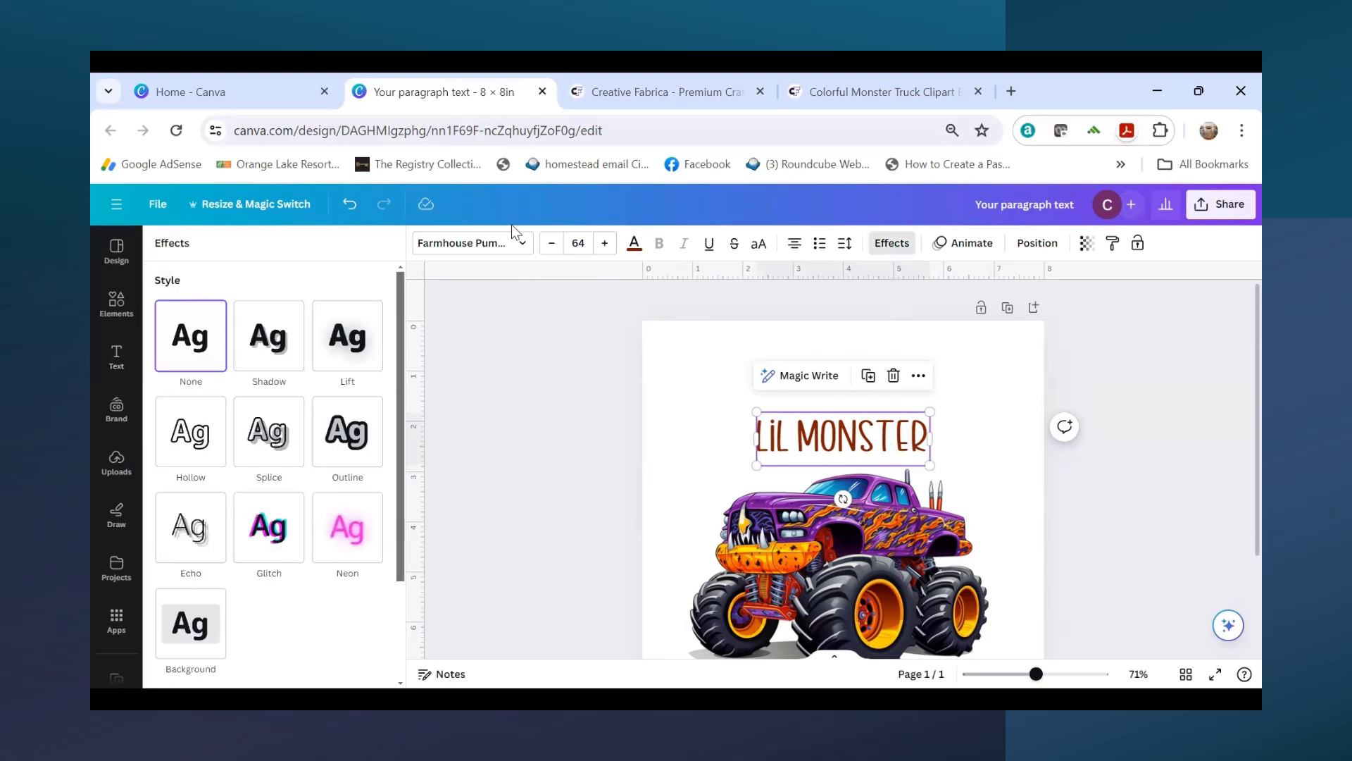
pyautogui.click(347, 452)
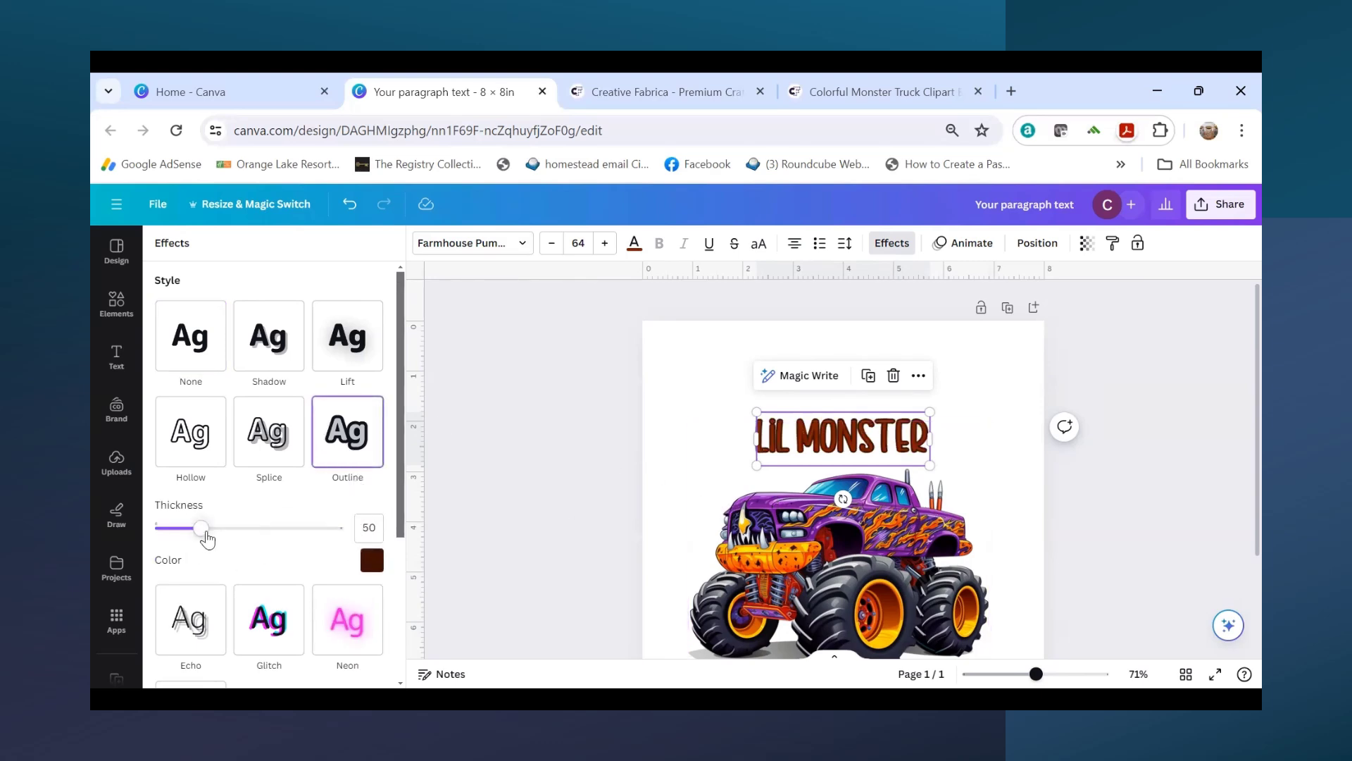
pyautogui.moveTo(206, 536); pyautogui.dragTo(194, 566)
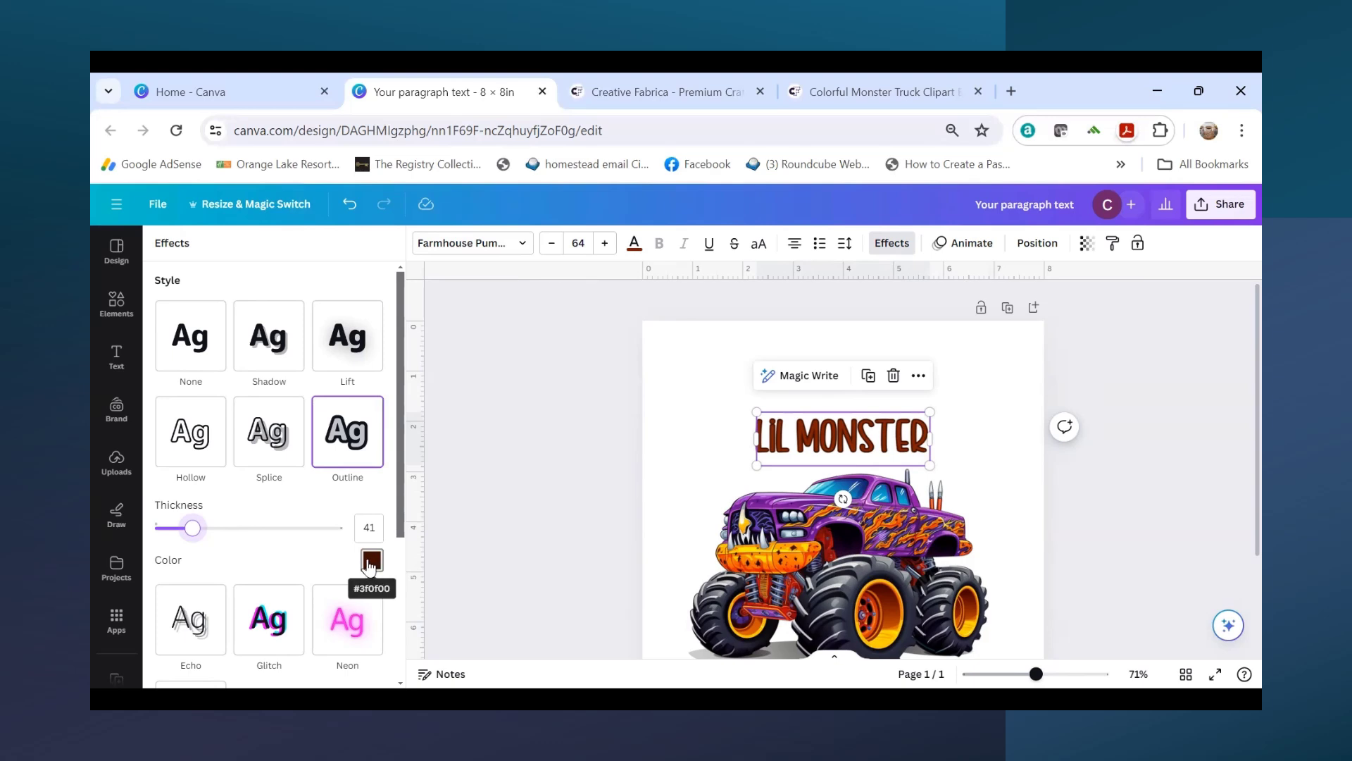
# Step: Try purple #780C96, sampled with the eyedropper from the truck's bodywork, as the text outline color and inspect it up close
pyautogui.click(370, 561)
pyautogui.moveTo(382, 423); pyautogui.dragTo(415, 377)
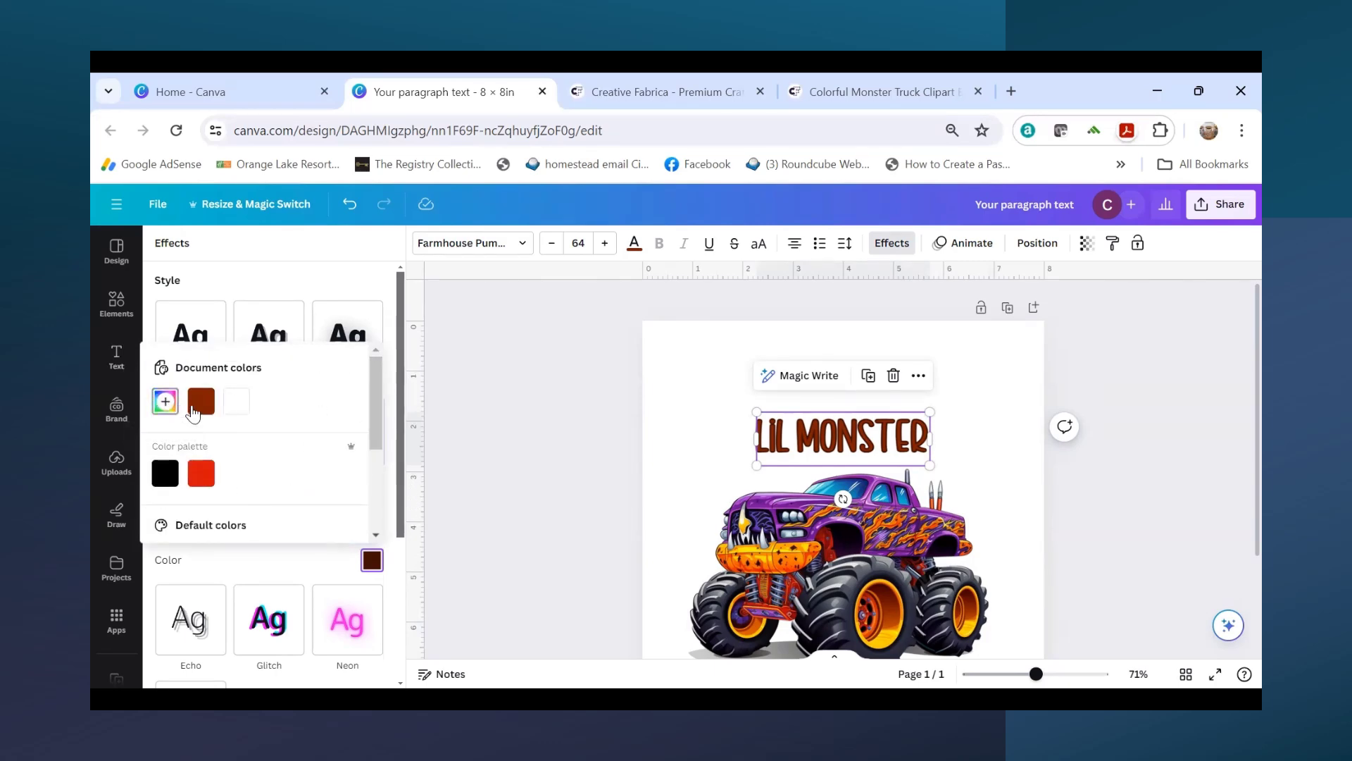
pyautogui.click(165, 401)
pyautogui.click(354, 555)
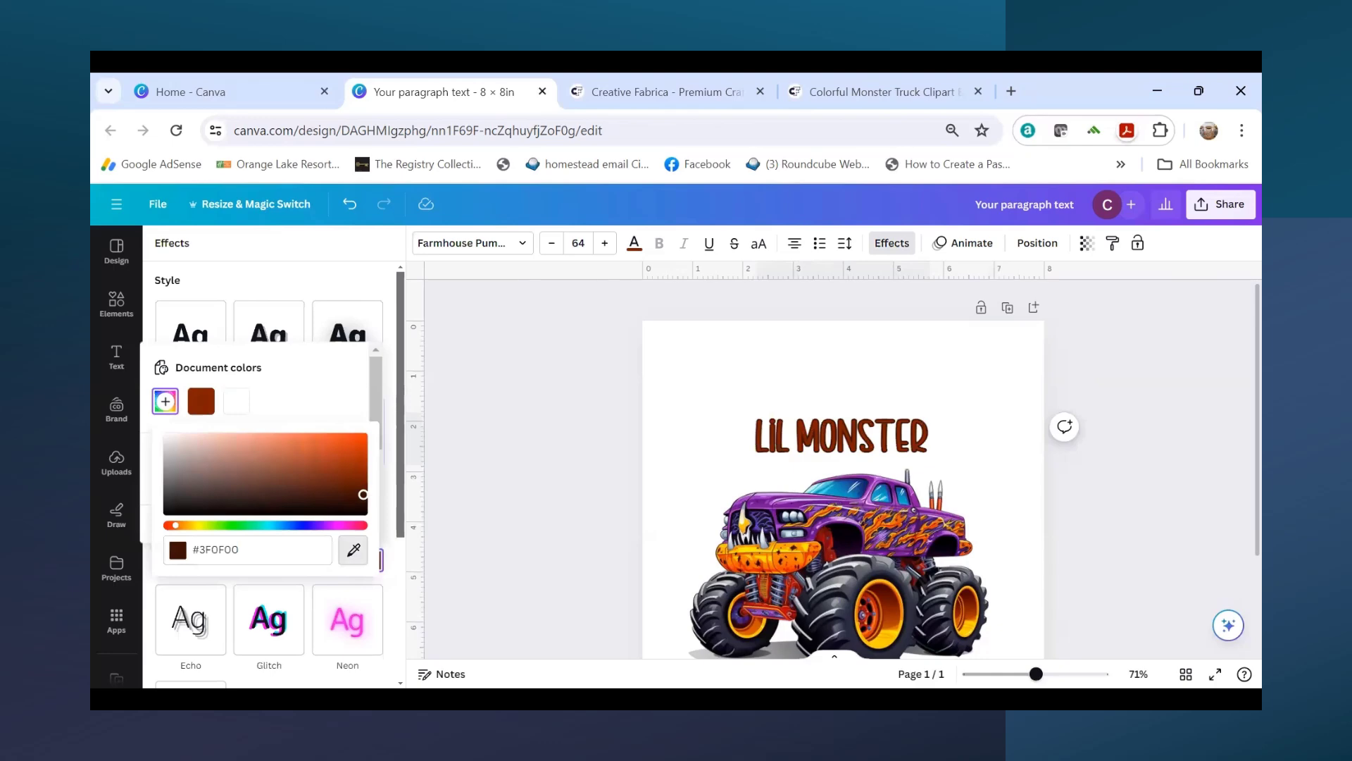
pyautogui.click(789, 513)
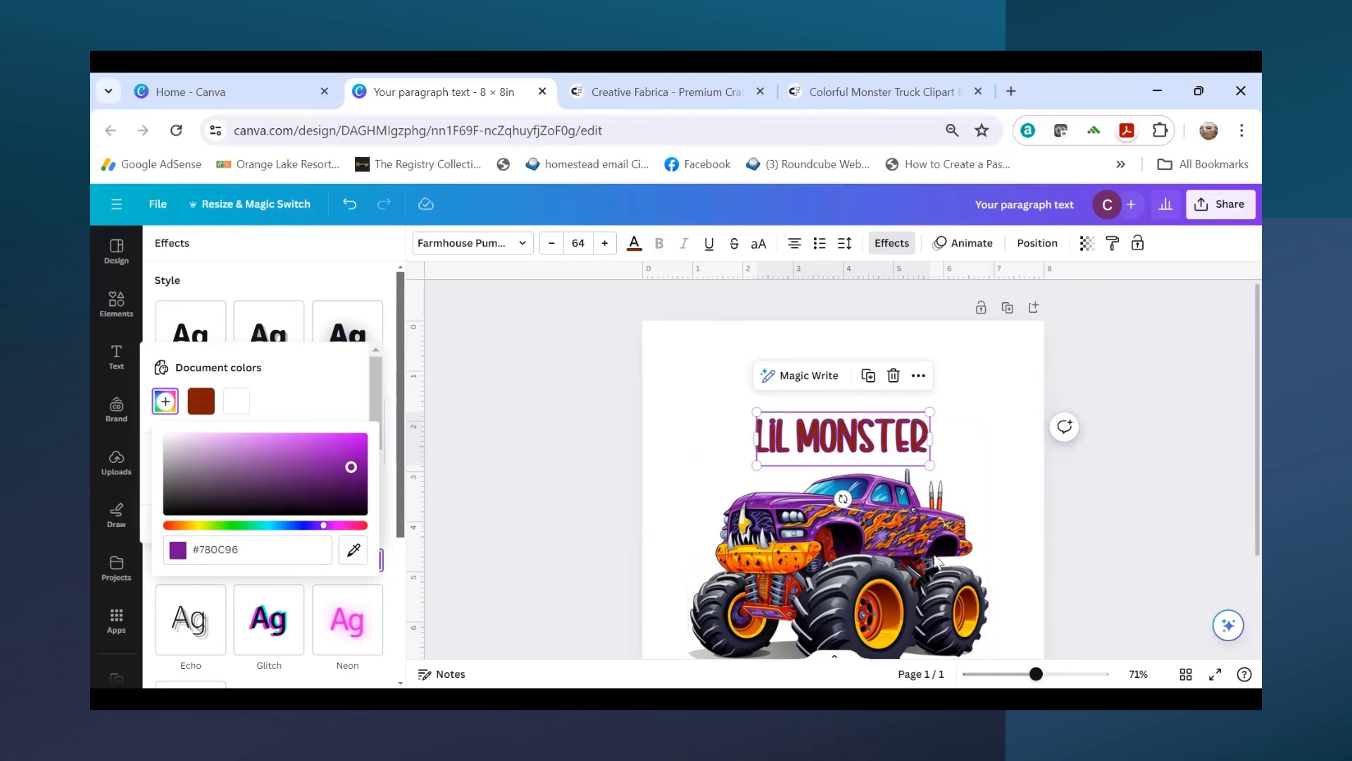
pyautogui.click(1094, 674)
pyautogui.moveTo(1093, 674); pyautogui.dragTo(1082, 674)
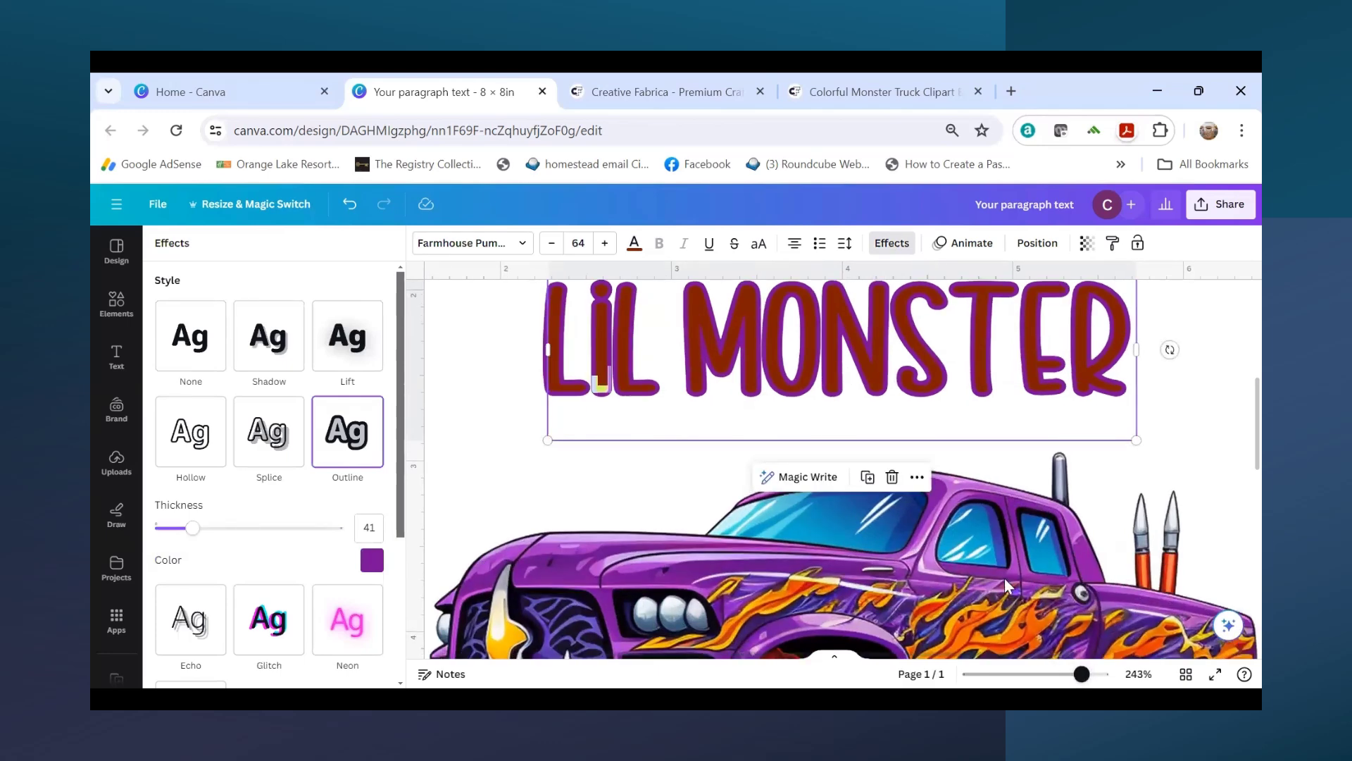
# Step: Try red #B02418, sampled with the eyedropper from the flames on the truck's side, as the text outline color
pyautogui.click(374, 562)
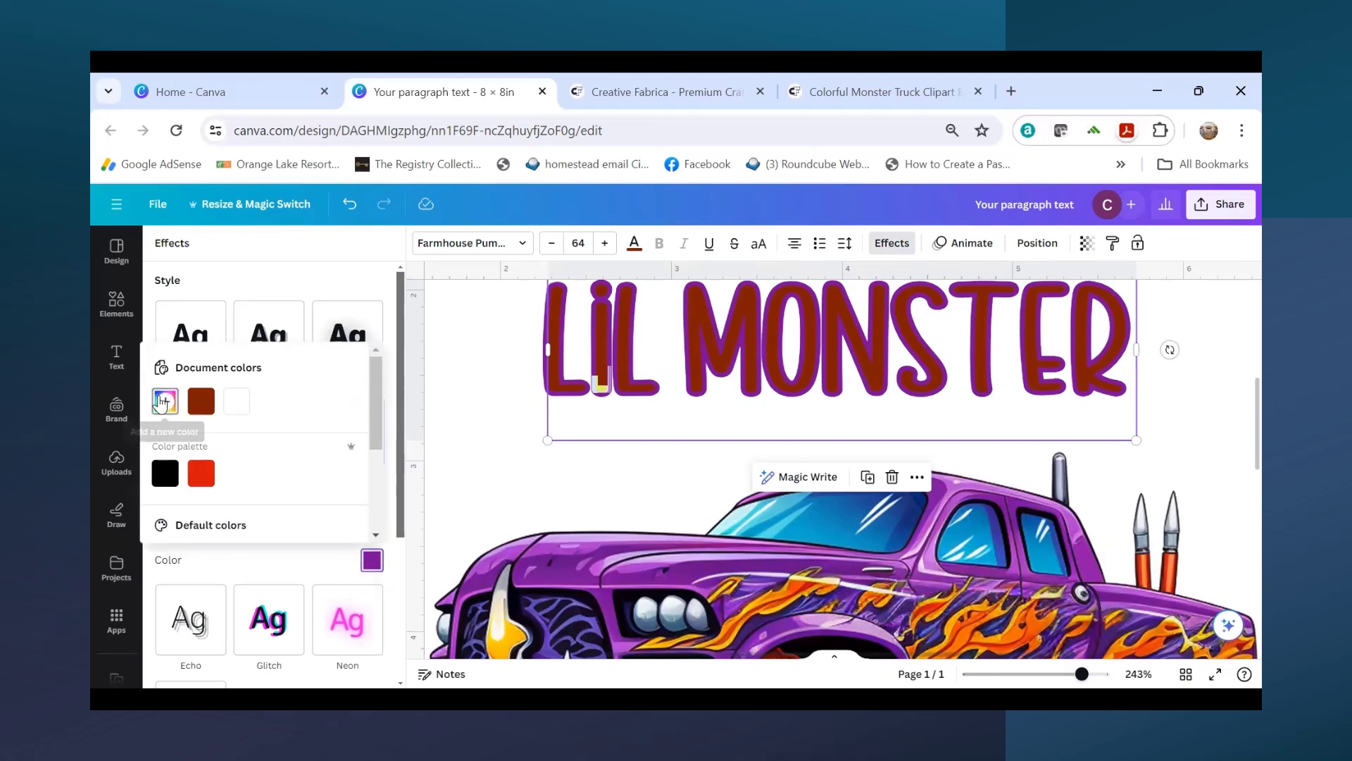
pyautogui.click(165, 401)
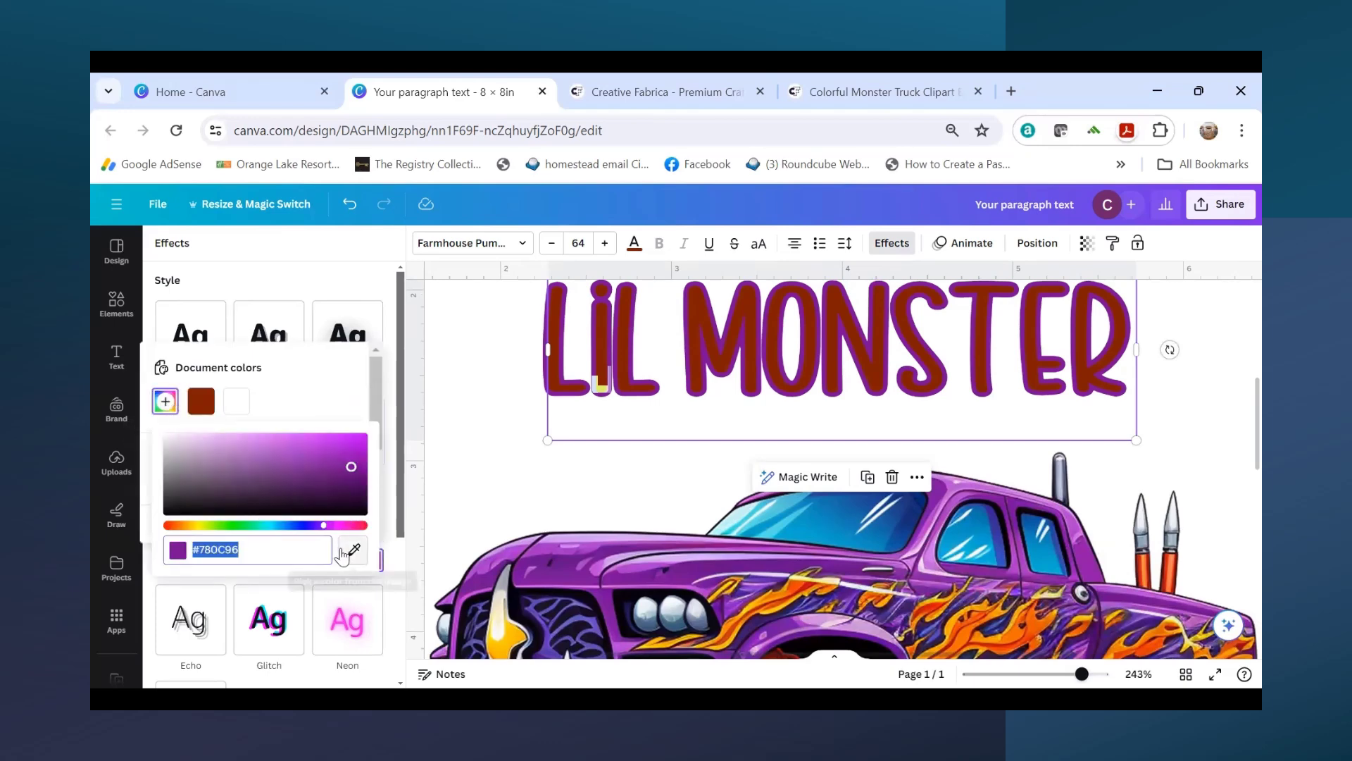
pyautogui.click(353, 550)
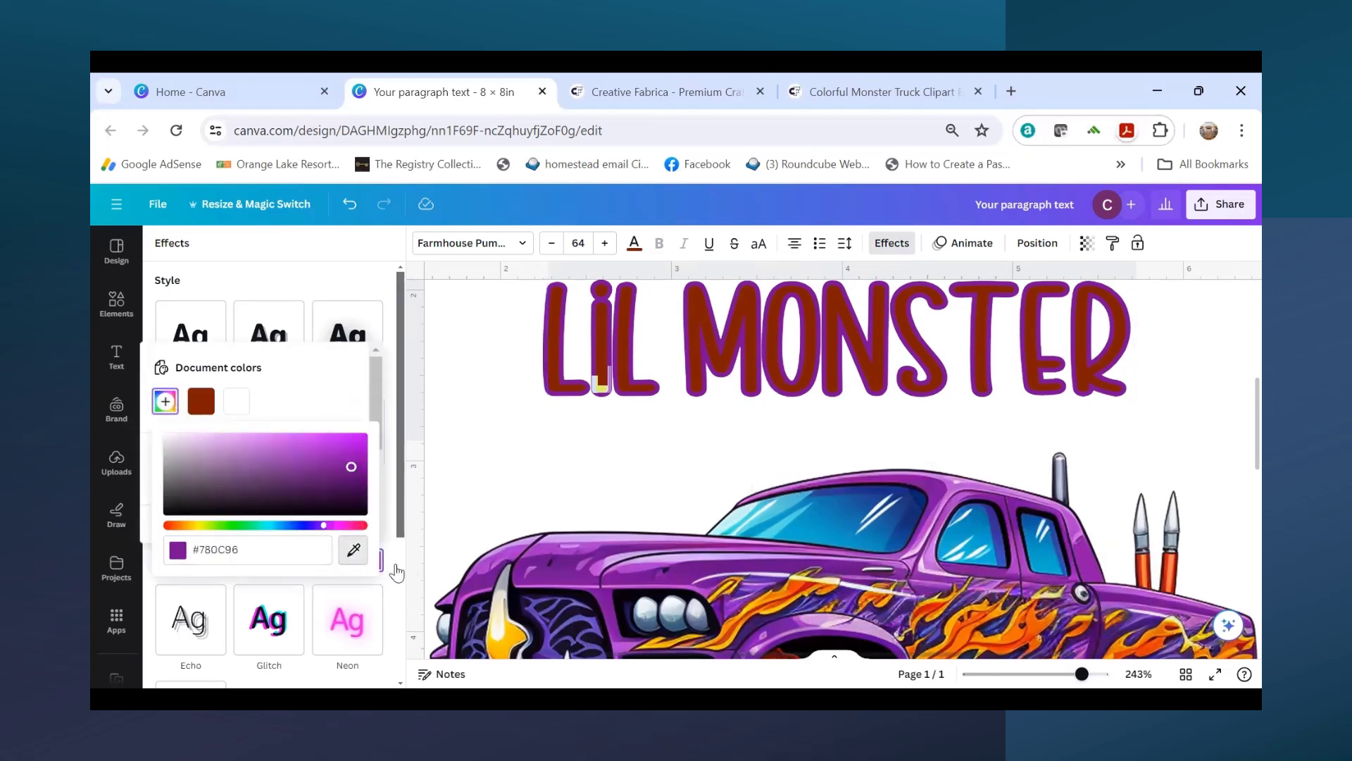
pyautogui.click(754, 610)
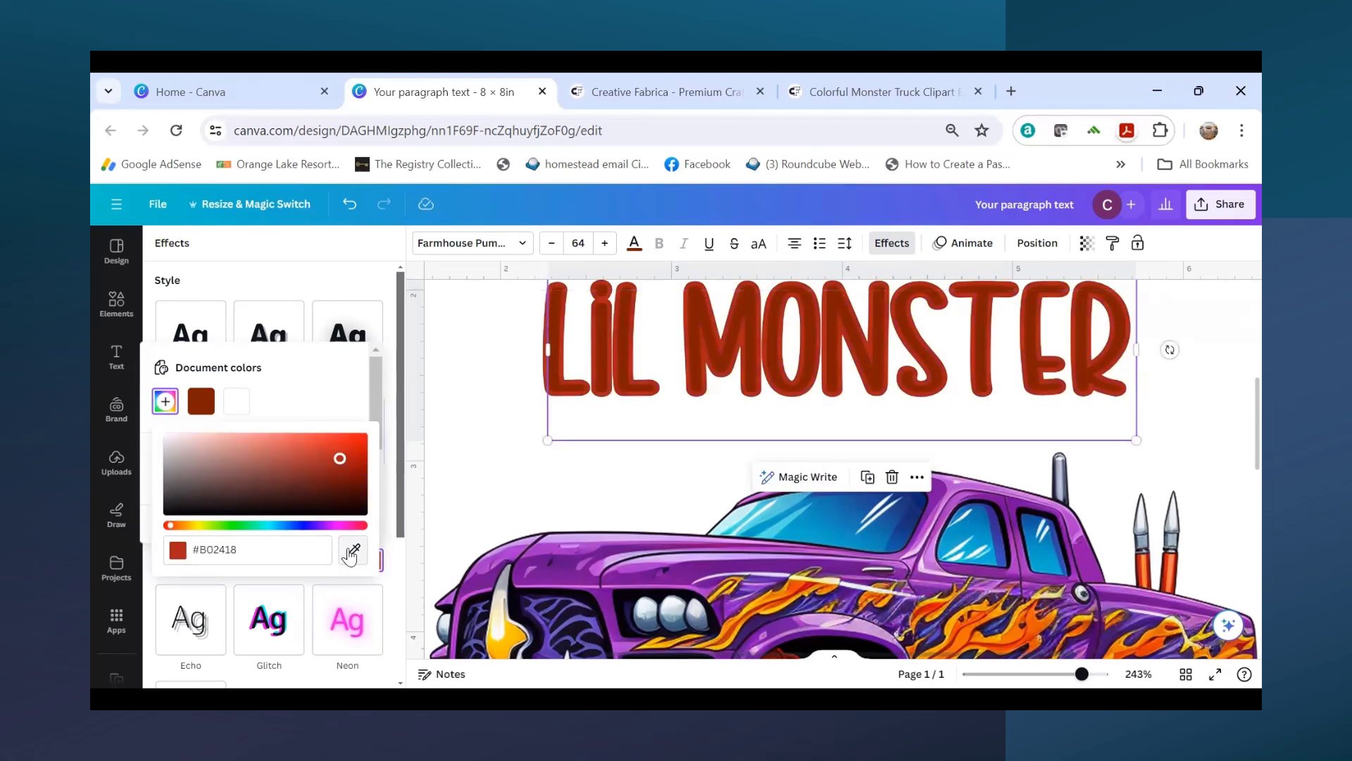
# Step: Set the text outline color to yellow #FBCD00, sampled with the eyedropper from the tusk on the truck's front
pyautogui.click(353, 549)
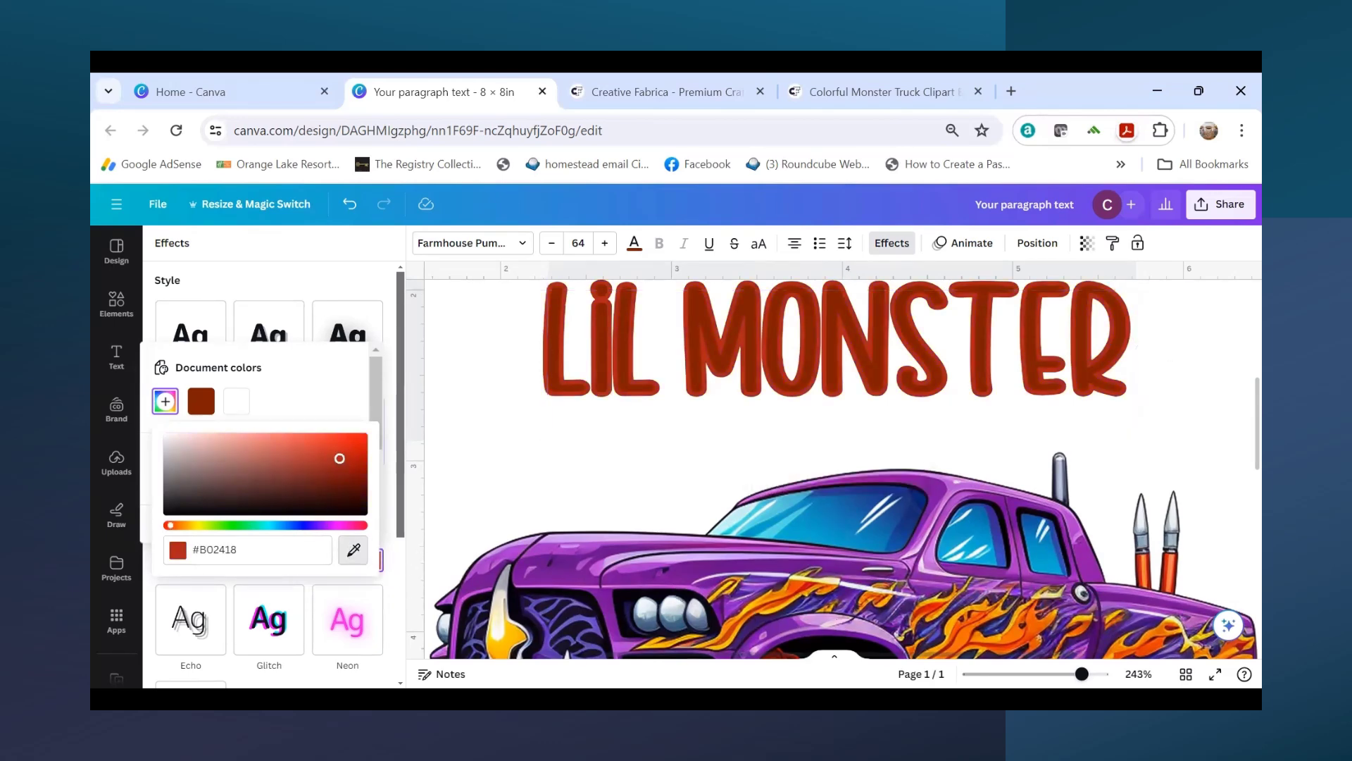
pyautogui.click(512, 627)
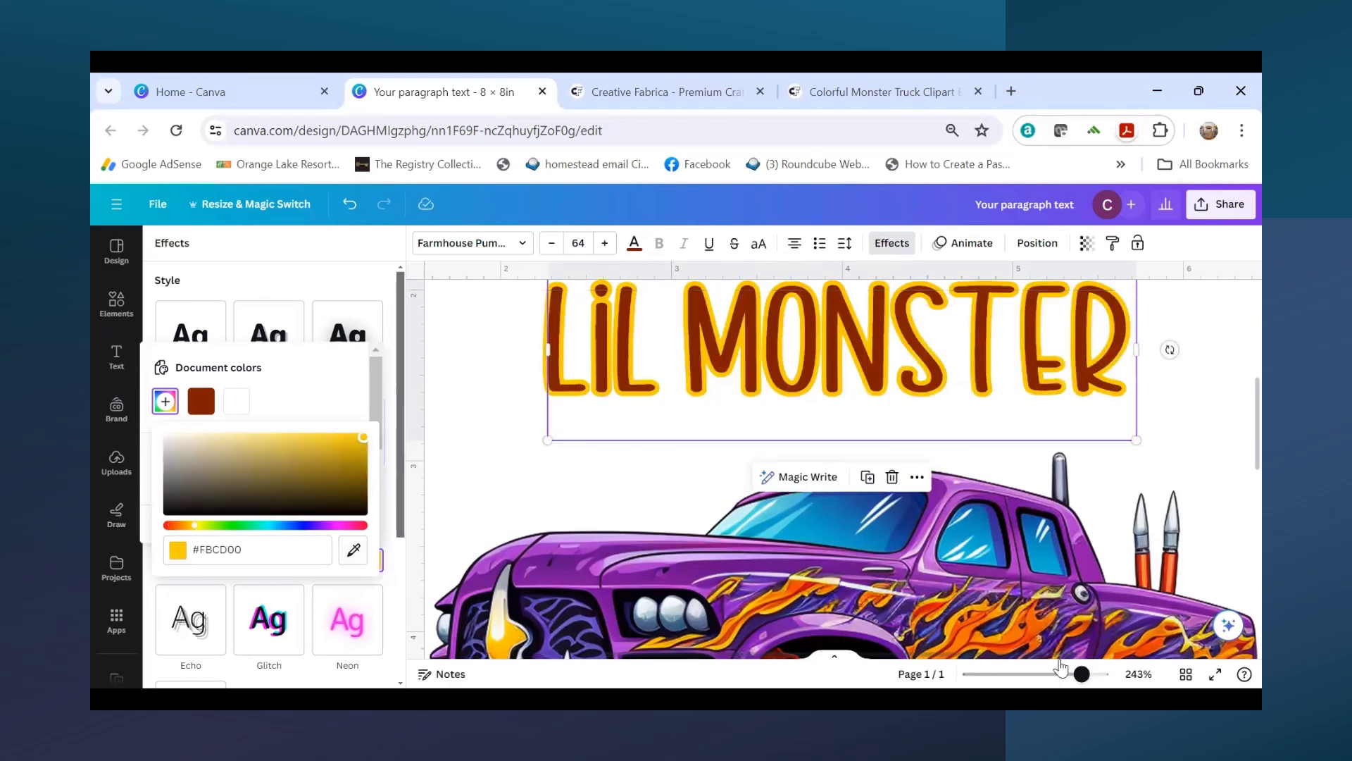
pyautogui.click(1024, 666)
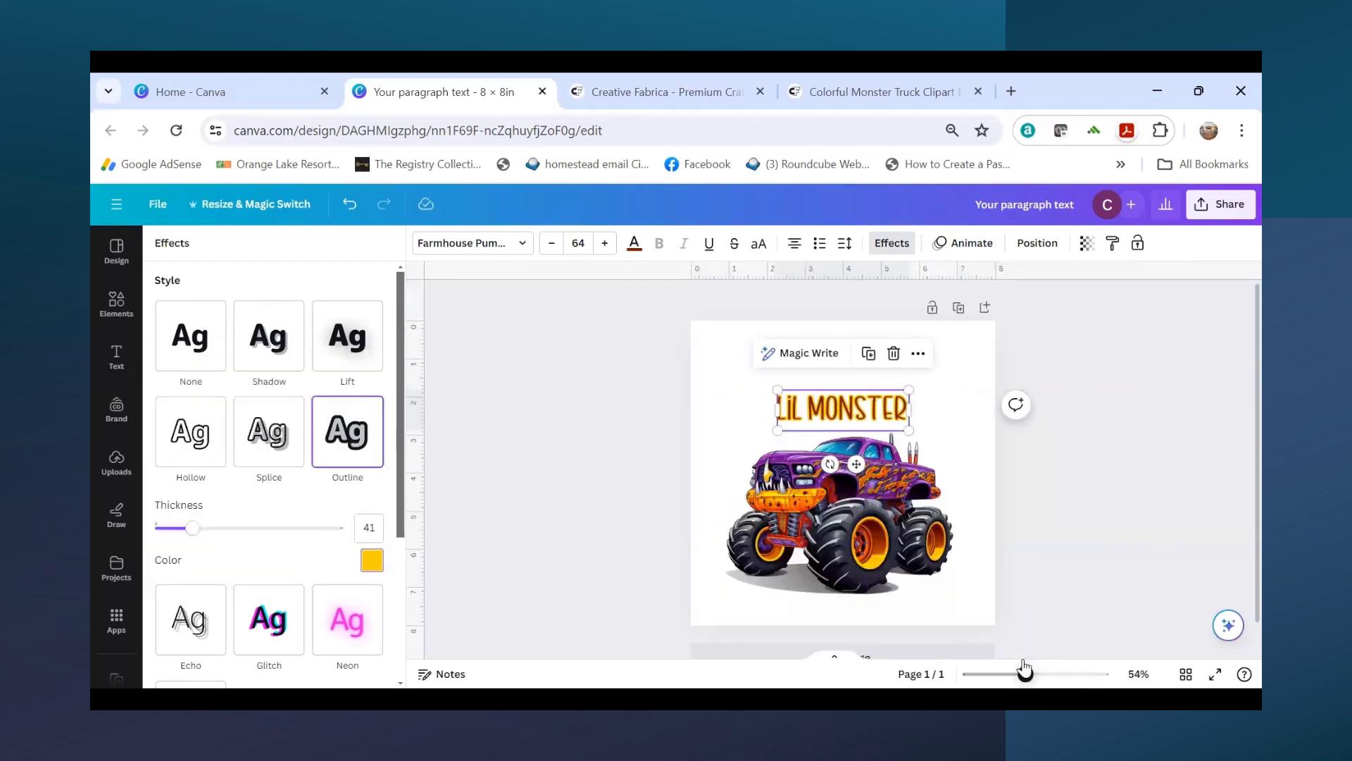
pyautogui.moveTo(1026, 667)
pyautogui.mouseDown()
pyautogui.moveTo(1063, 667)
pyautogui.moveTo(1045, 667)
pyautogui.mouseUp()
# Step: Apply the Curve shape to the "Lil Monster" text, flatten it to a gentle arch, and nudge it into place above the truck
pyautogui.scroll(-1, 1162, 456)
pyautogui.scroll(3, 1162, 456)
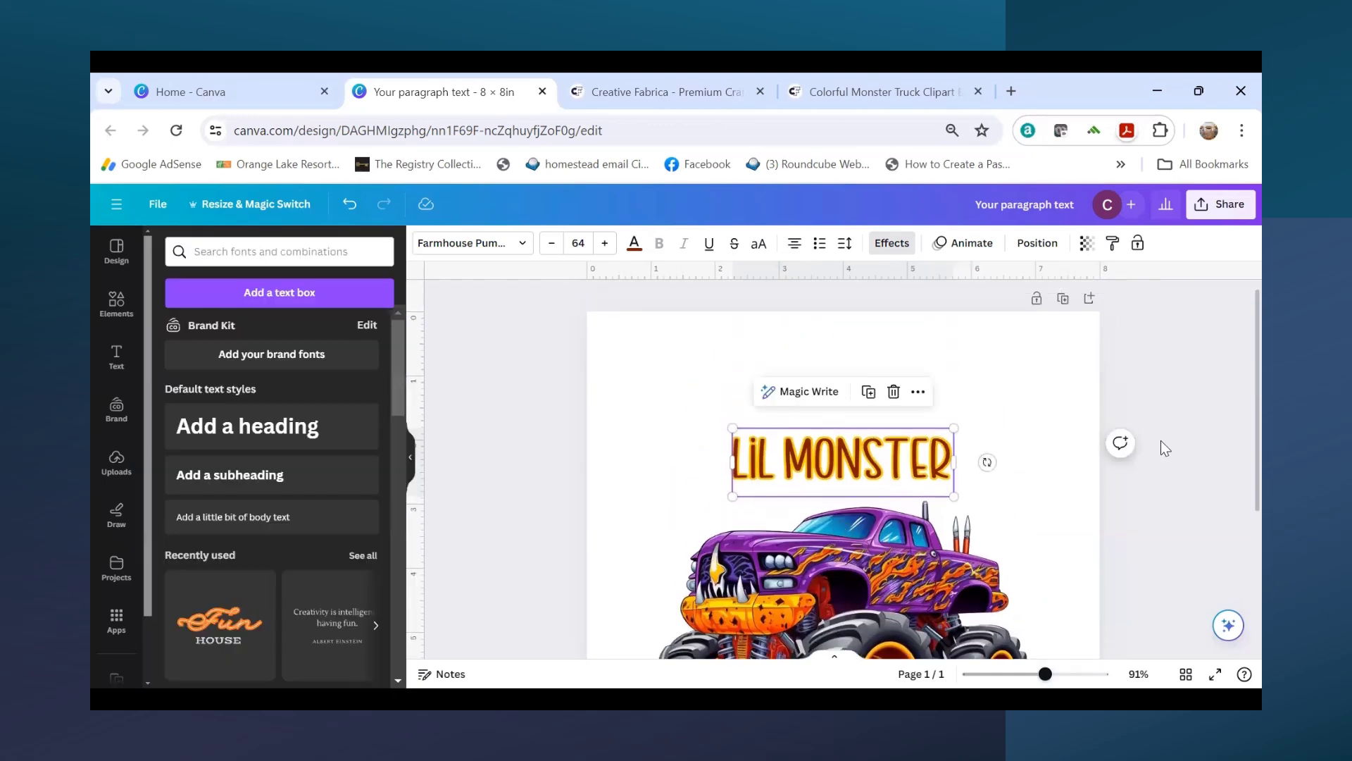
pyautogui.scroll(-2, 1100, 455)
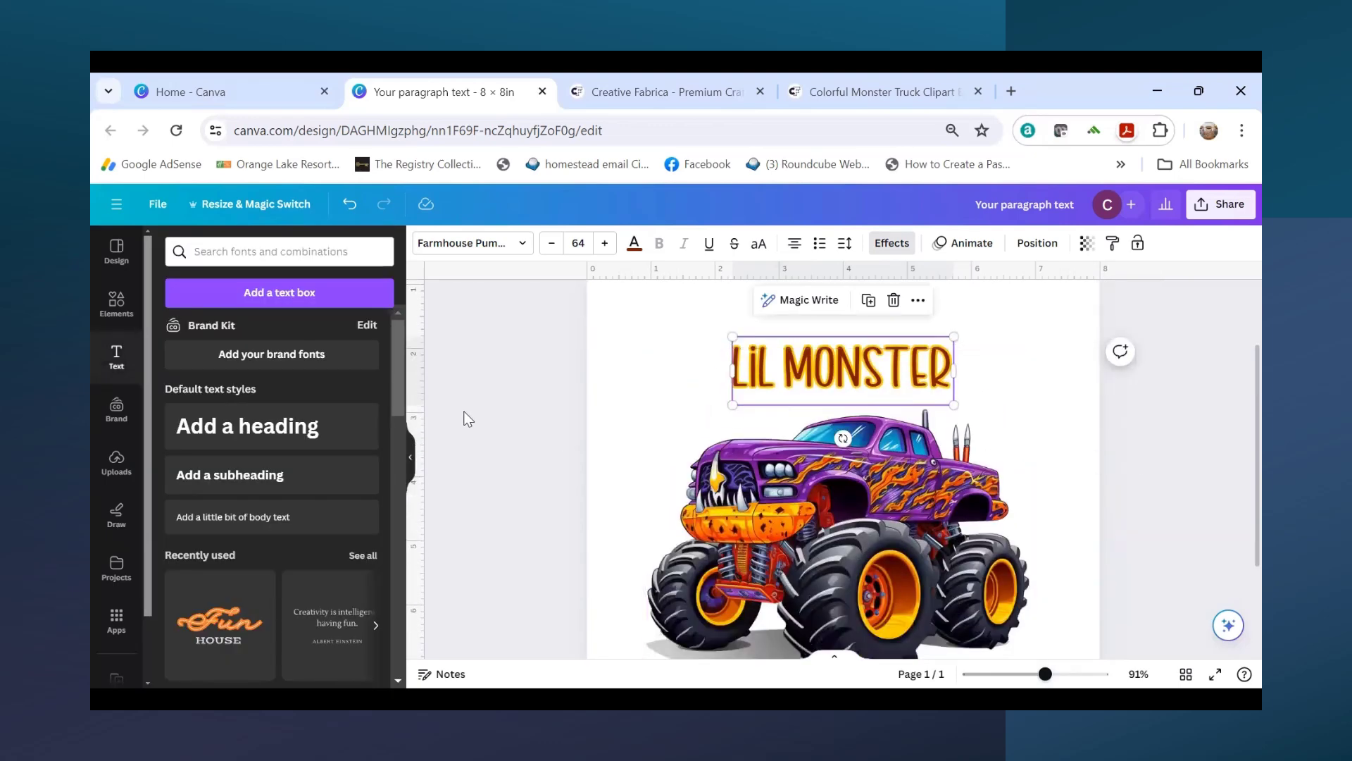
pyautogui.scroll(-2, 605, 433)
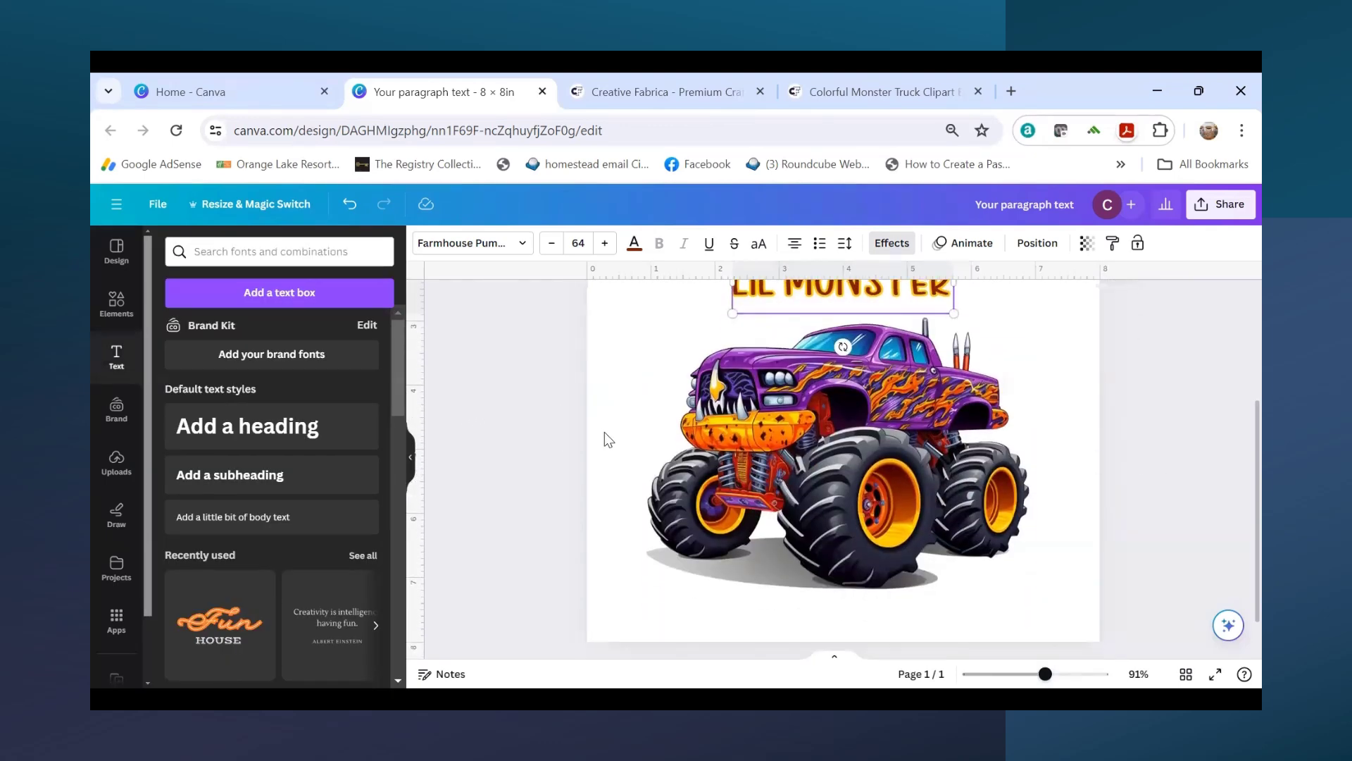
pyautogui.scroll(4, 750, 340)
pyautogui.click(904, 248)
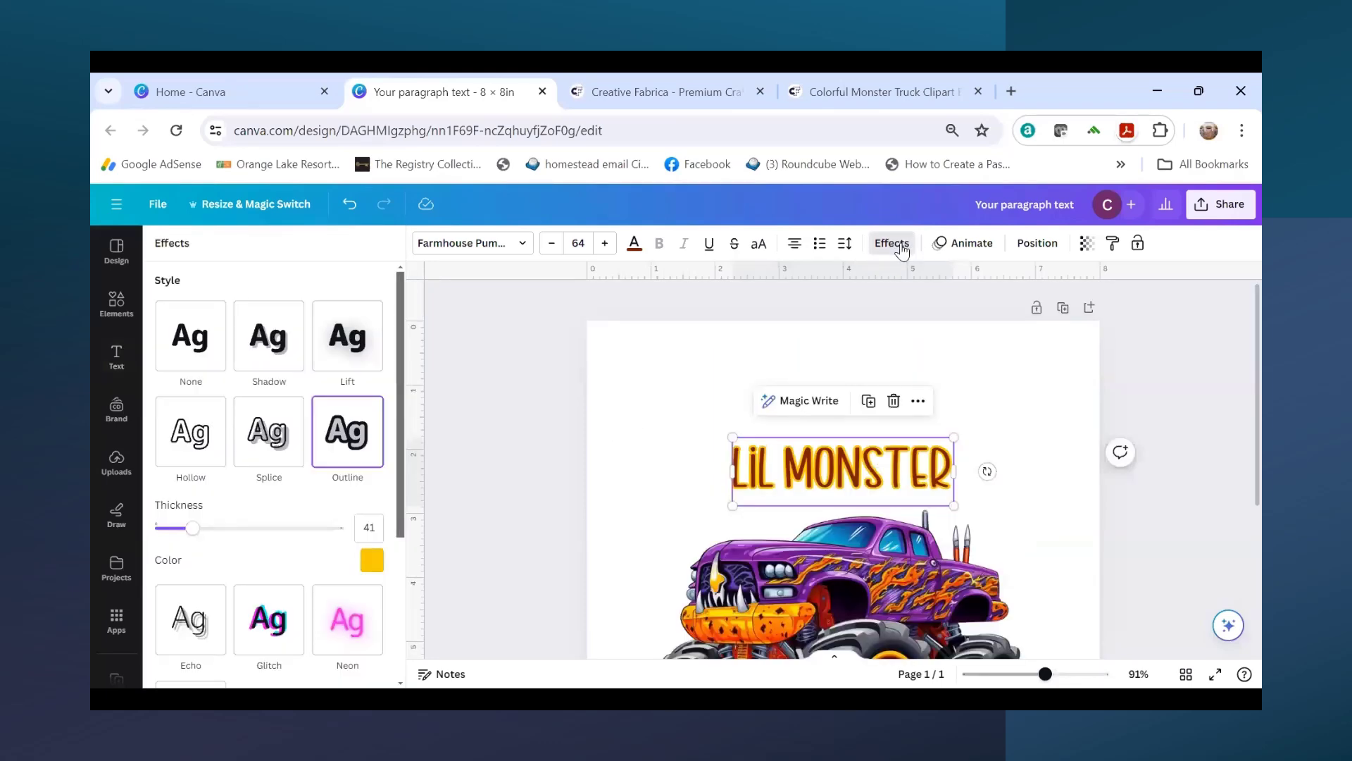
pyautogui.scroll(-3, 253, 477)
pyautogui.scroll(-1, 258, 478)
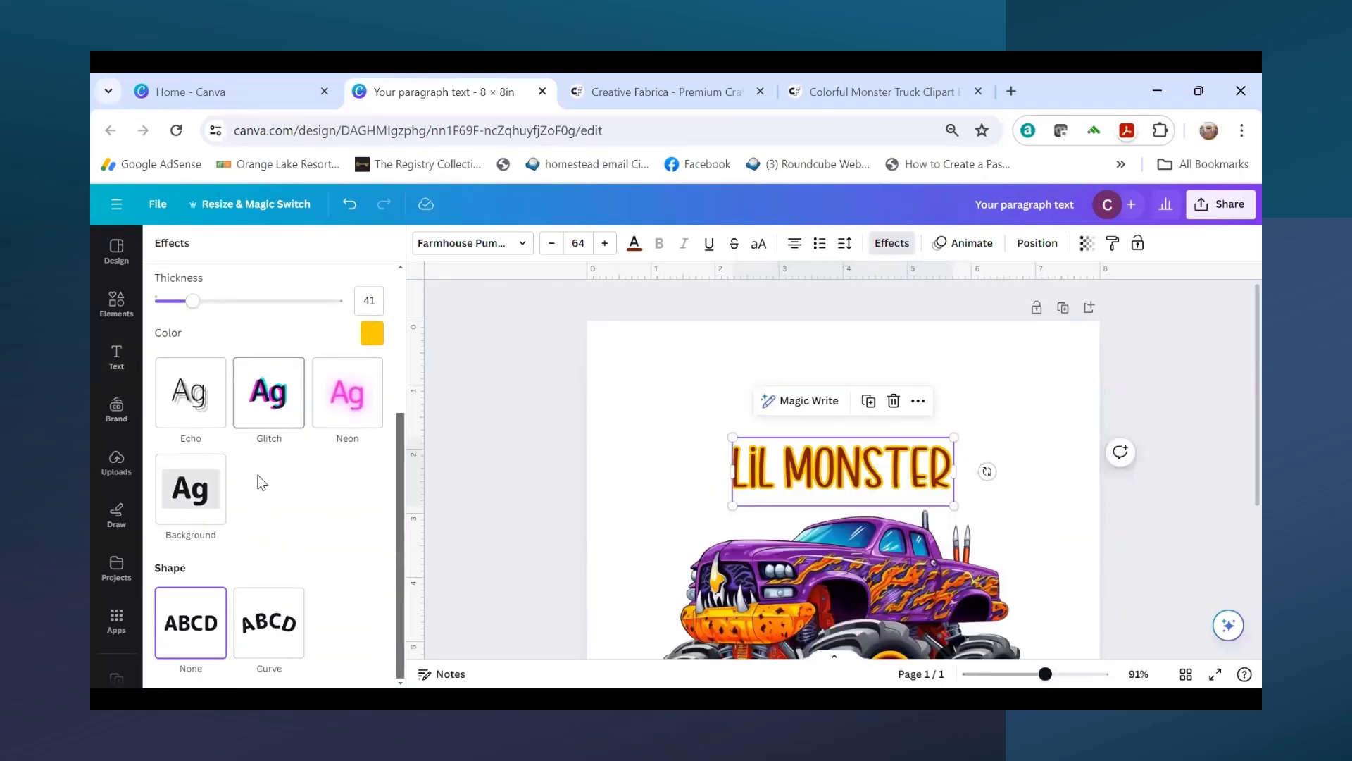
pyautogui.click(267, 636)
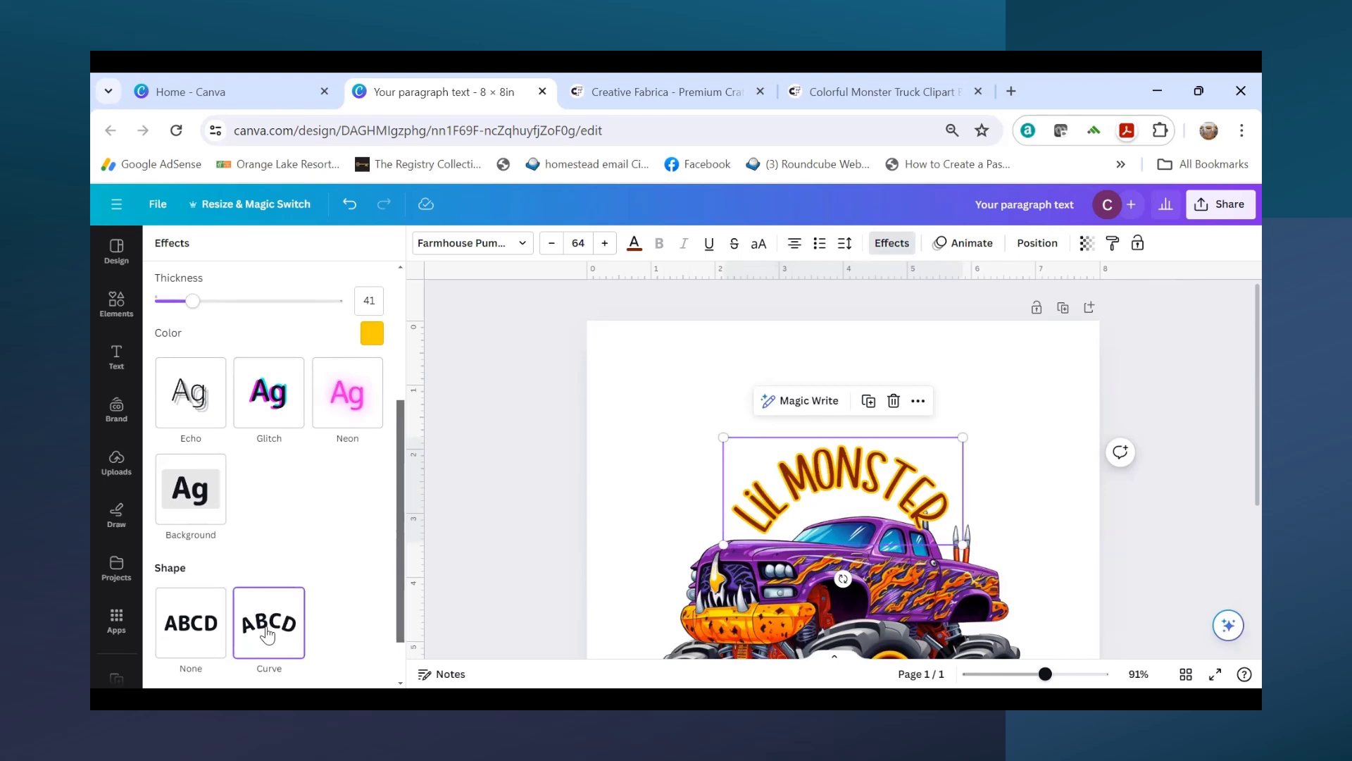
pyautogui.scroll(-1, 266, 550)
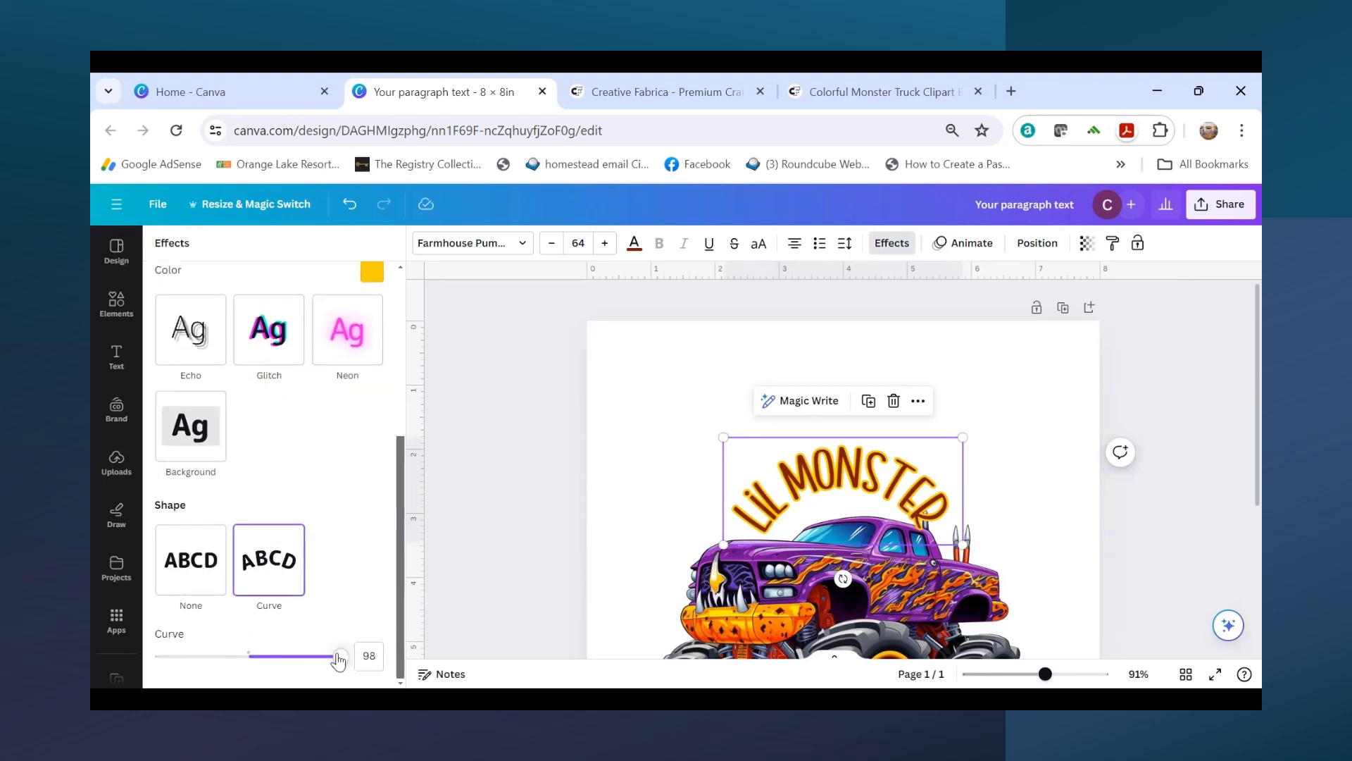
pyautogui.moveTo(341, 662); pyautogui.dragTo(282, 668)
pyautogui.moveTo(855, 476); pyautogui.dragTo(853, 481)
pyautogui.click(1042, 449)
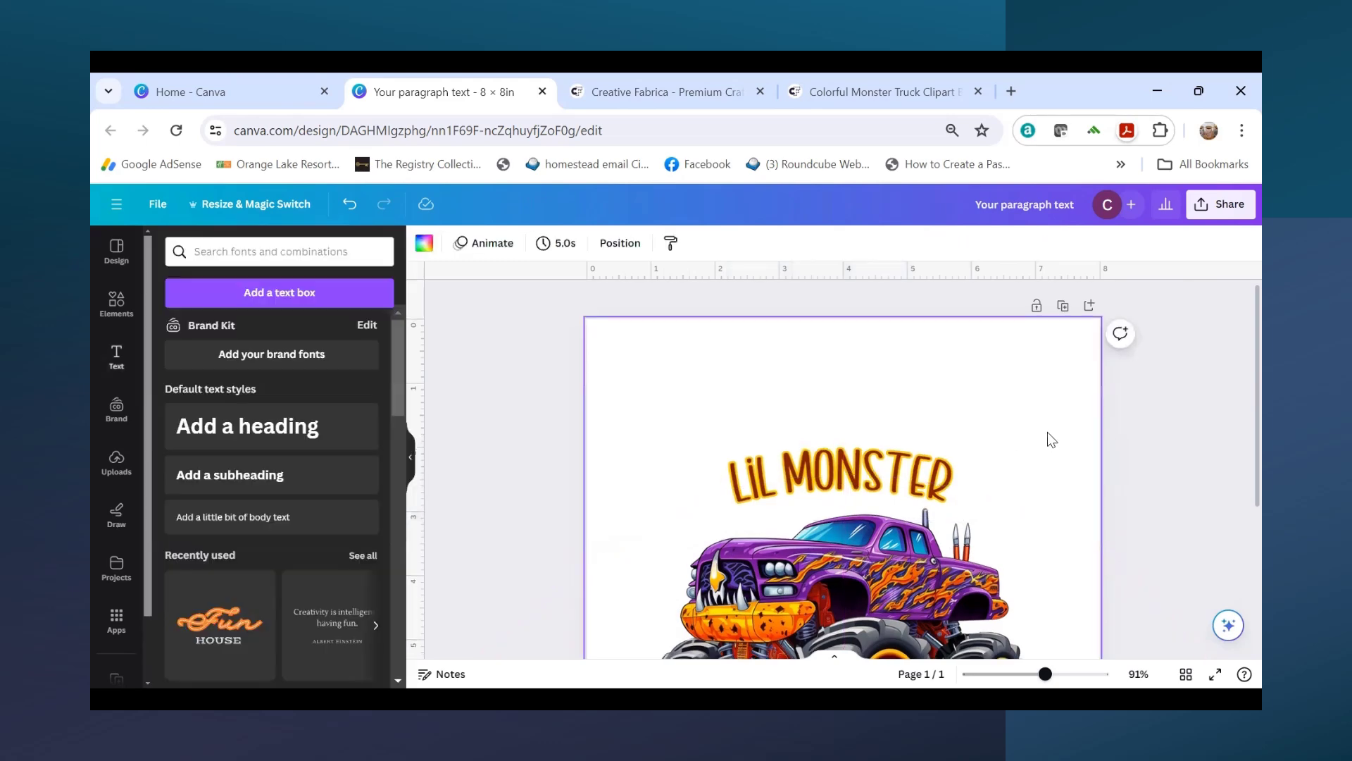
# Step: Move the "Lil Monster" text and the truck image up the page, keeping the text close above the truck's roof
pyautogui.scroll(-3, 1050, 437)
pyautogui.scroll(3, 1056, 437)
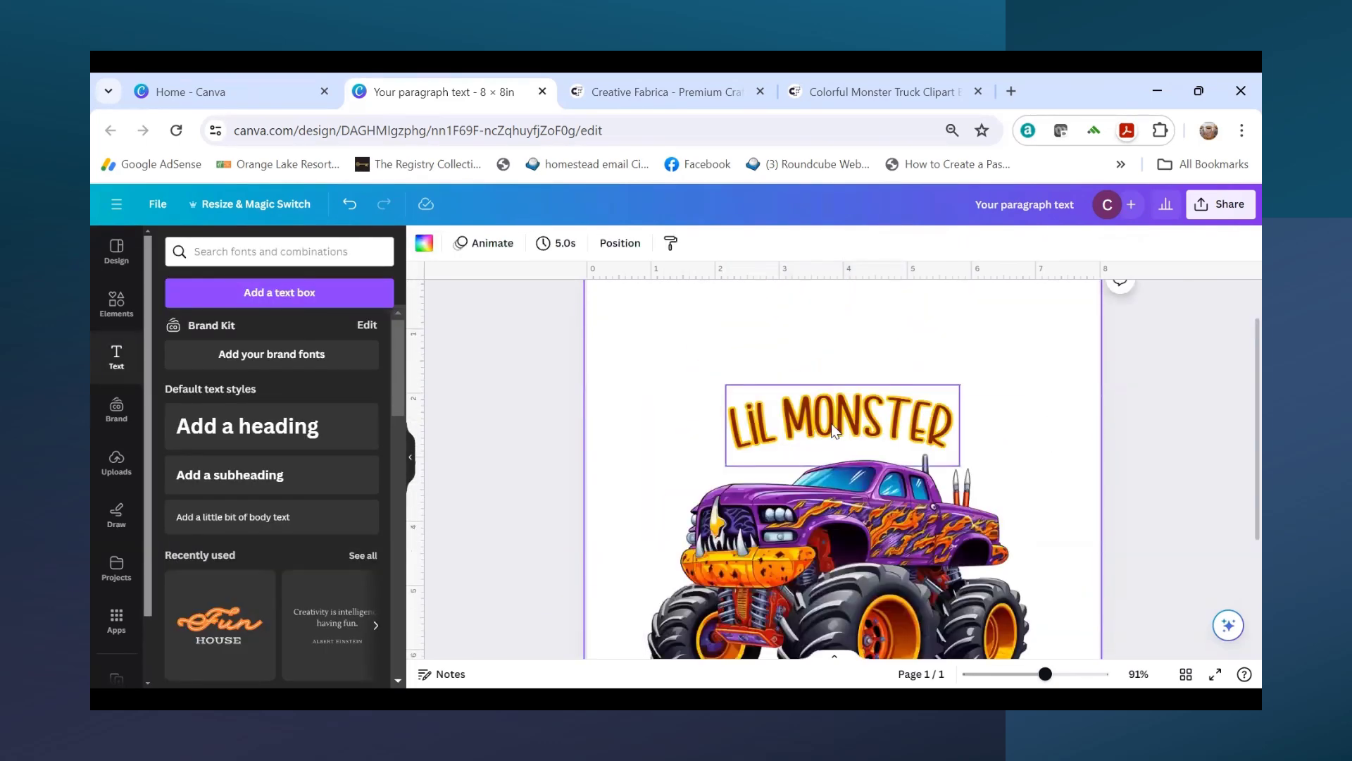
pyautogui.click(833, 381)
pyautogui.scroll(1, 800, 435)
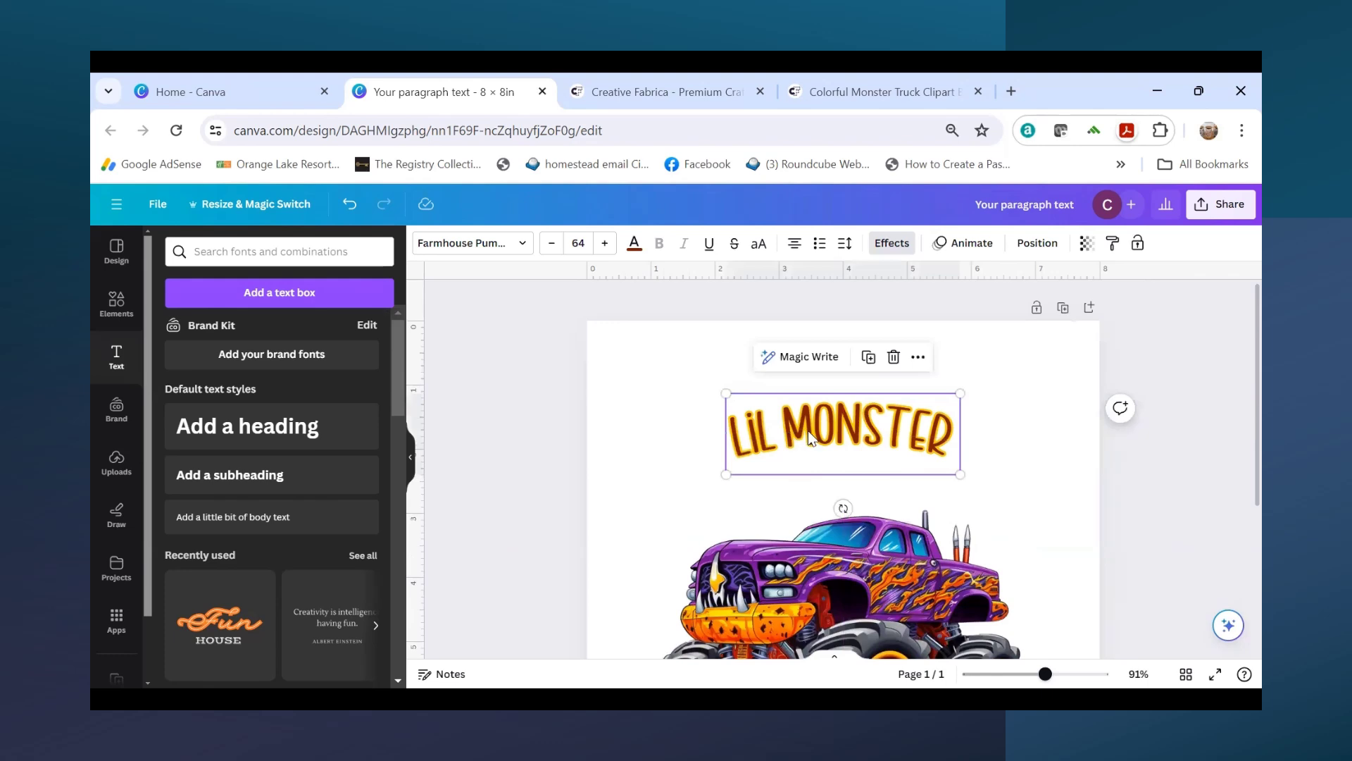
pyautogui.moveTo(809, 430)
pyautogui.mouseDown()
pyautogui.moveTo(826, 407)
pyautogui.moveTo(803, 408)
pyautogui.mouseUp()
pyautogui.moveTo(898, 579); pyautogui.dragTo(897, 511)
pyautogui.click(1084, 458)
pyautogui.click(1050, 481)
pyautogui.scroll(-2, 1050, 480)
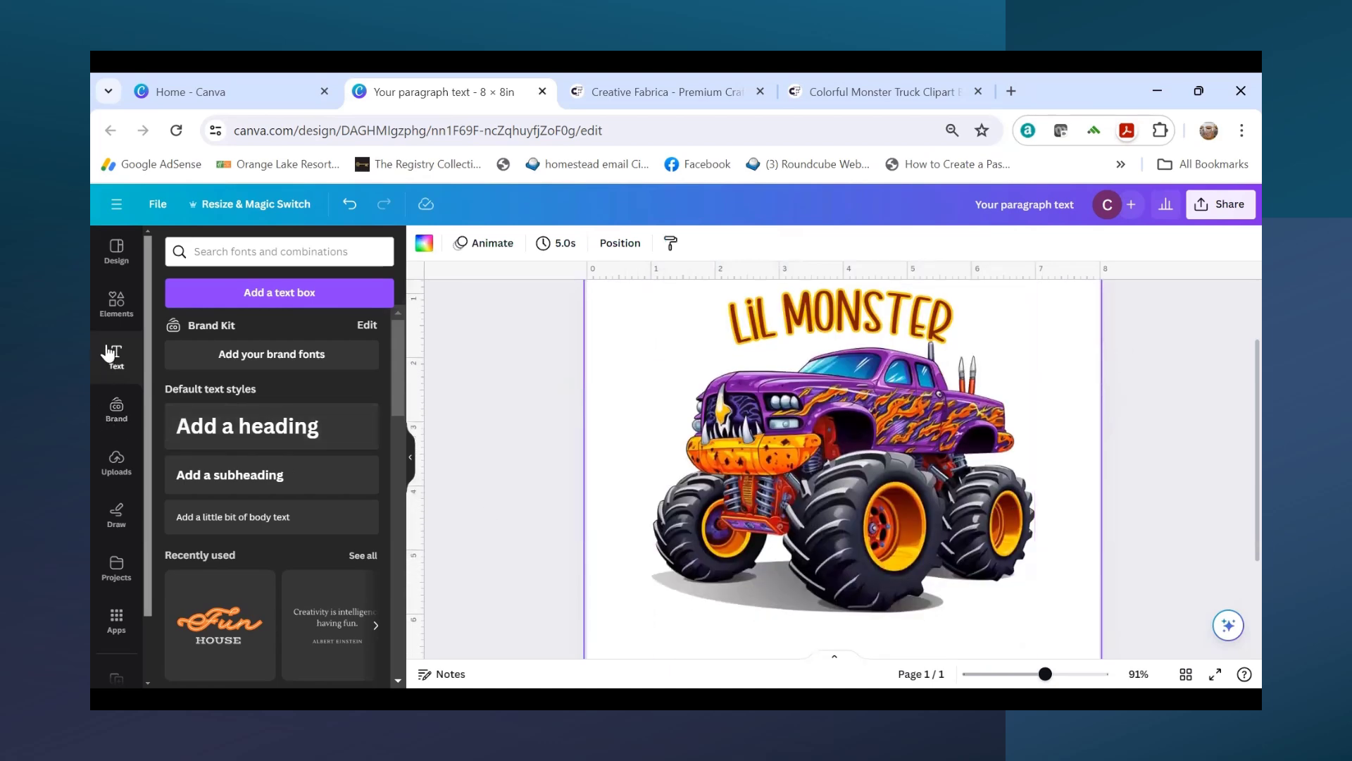
# Step: Search the elements library for "mud"
pyautogui.click(131, 308)
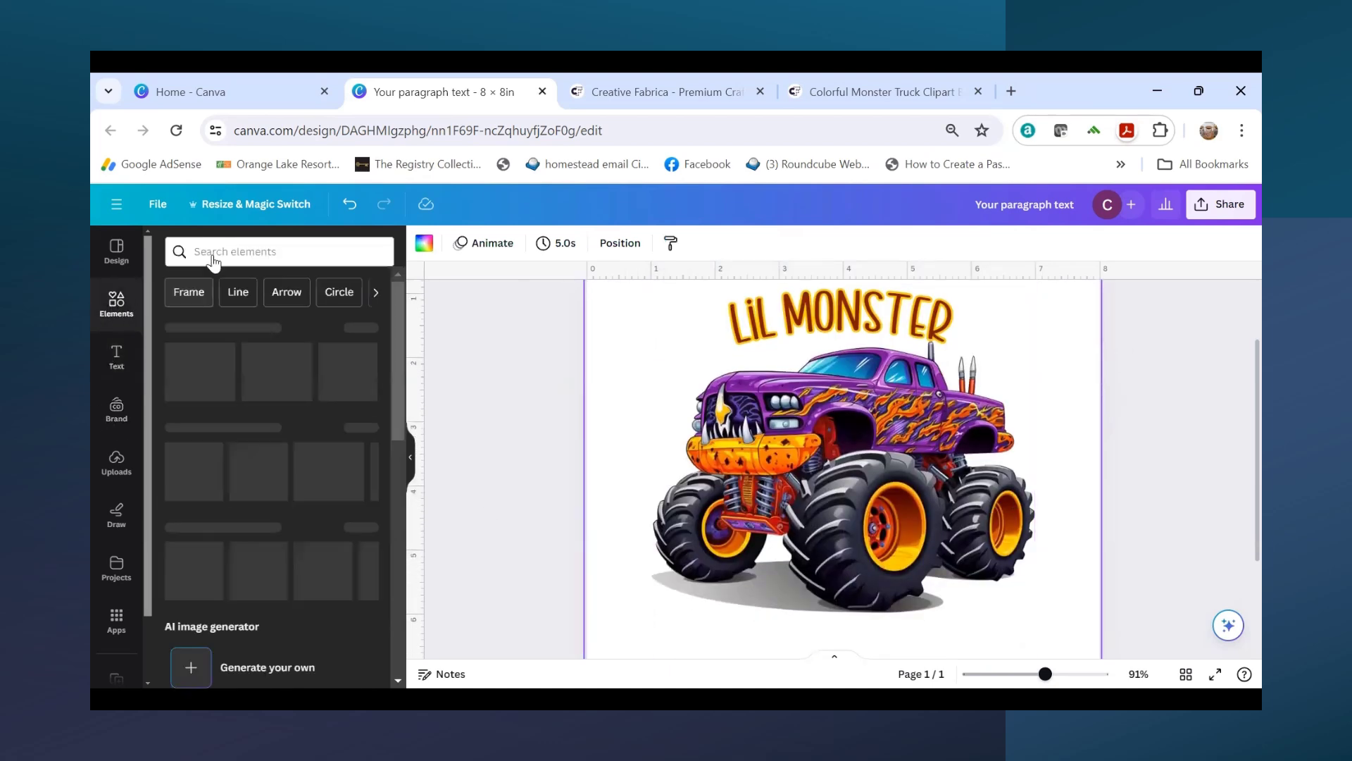
pyautogui.click(238, 252)
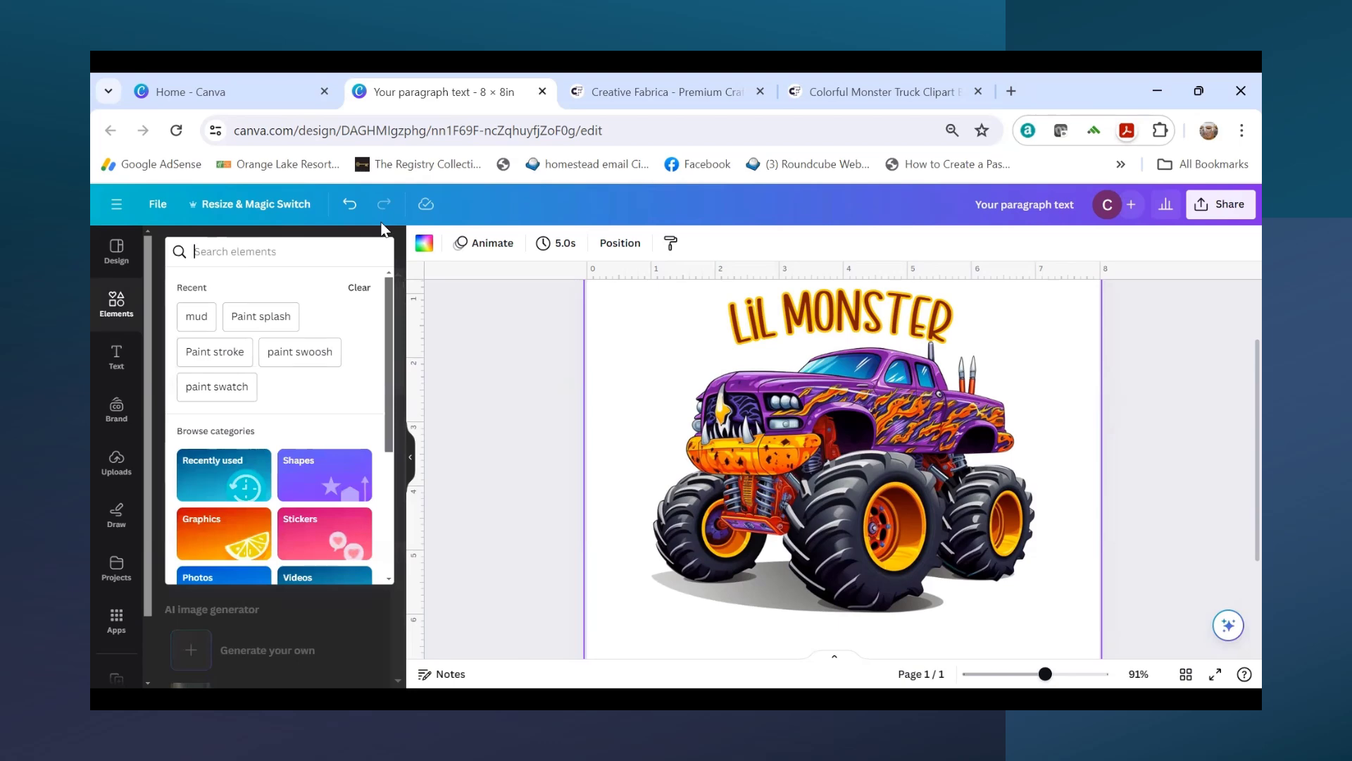
pyautogui.write('mud')
pyautogui.press('Return')
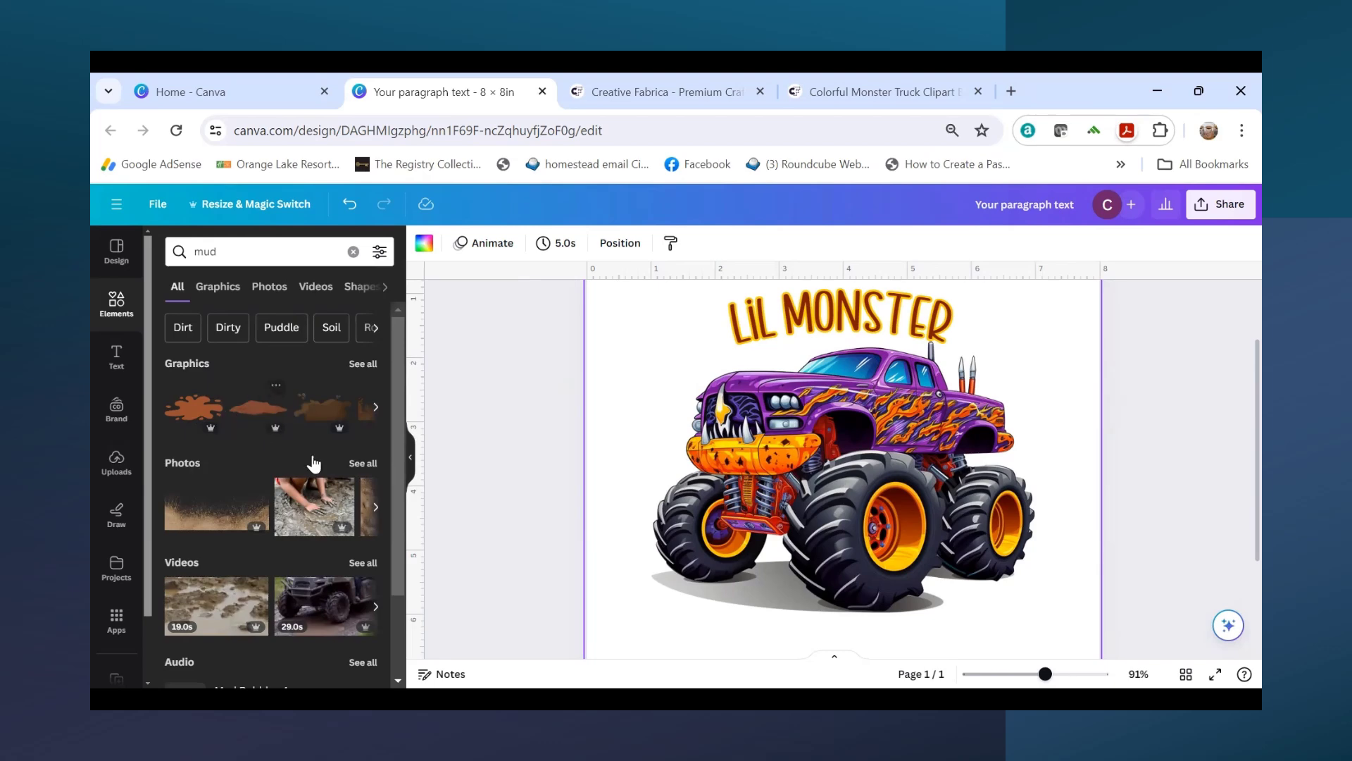
# Step: Insert the brown mud splatter graphic at about 5.6 × 2.54 in across the truck's wheels and send it to the back
pyautogui.click(192, 411)
pyautogui.moveTo(741, 532); pyautogui.dragTo(587, 602)
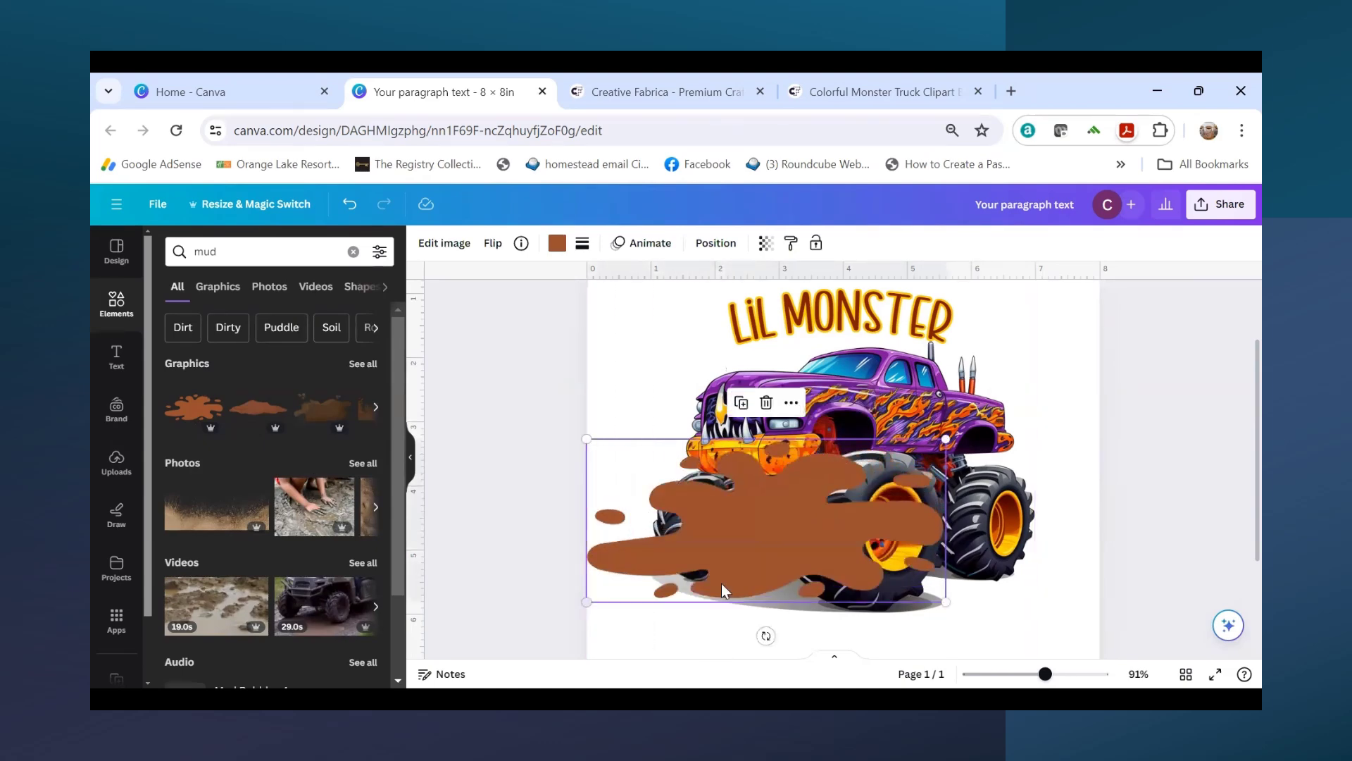
pyautogui.moveTo(753, 576); pyautogui.dragTo(824, 608)
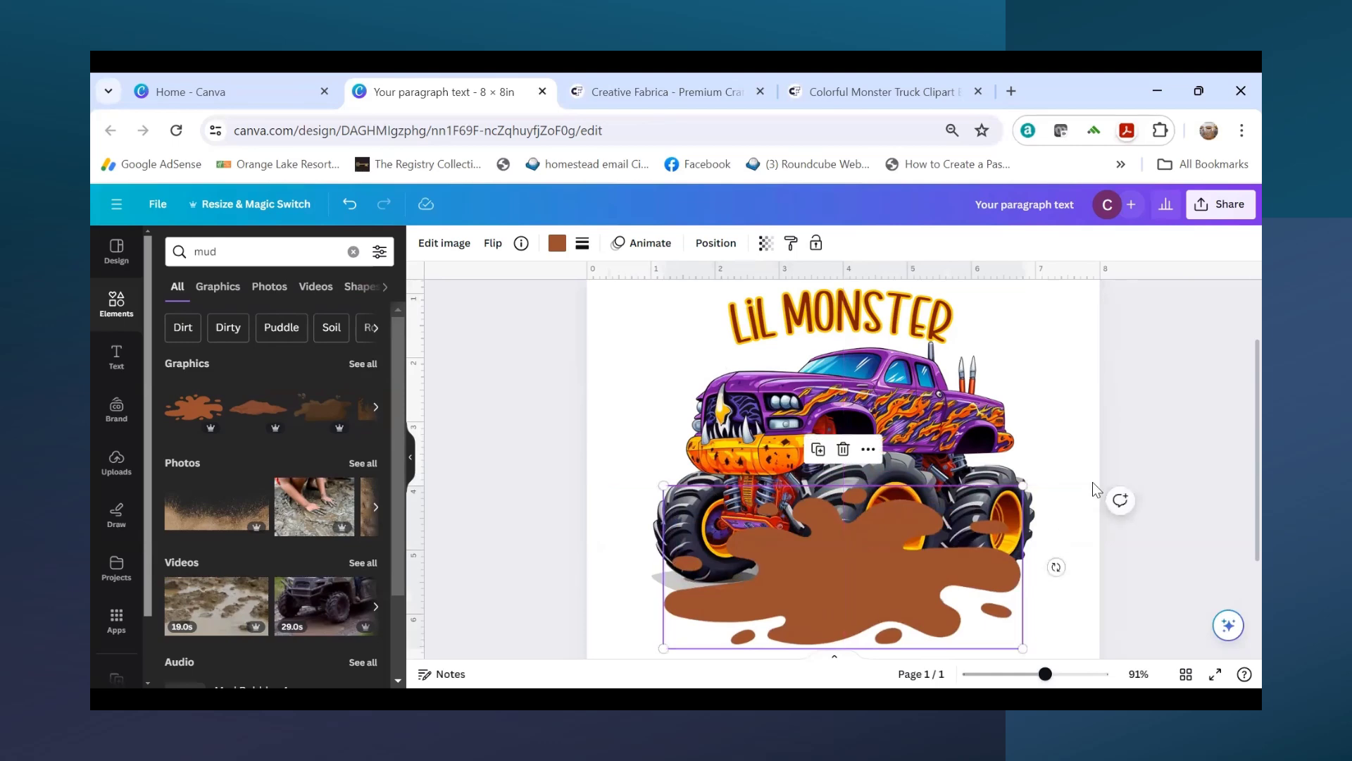
pyautogui.click(715, 243)
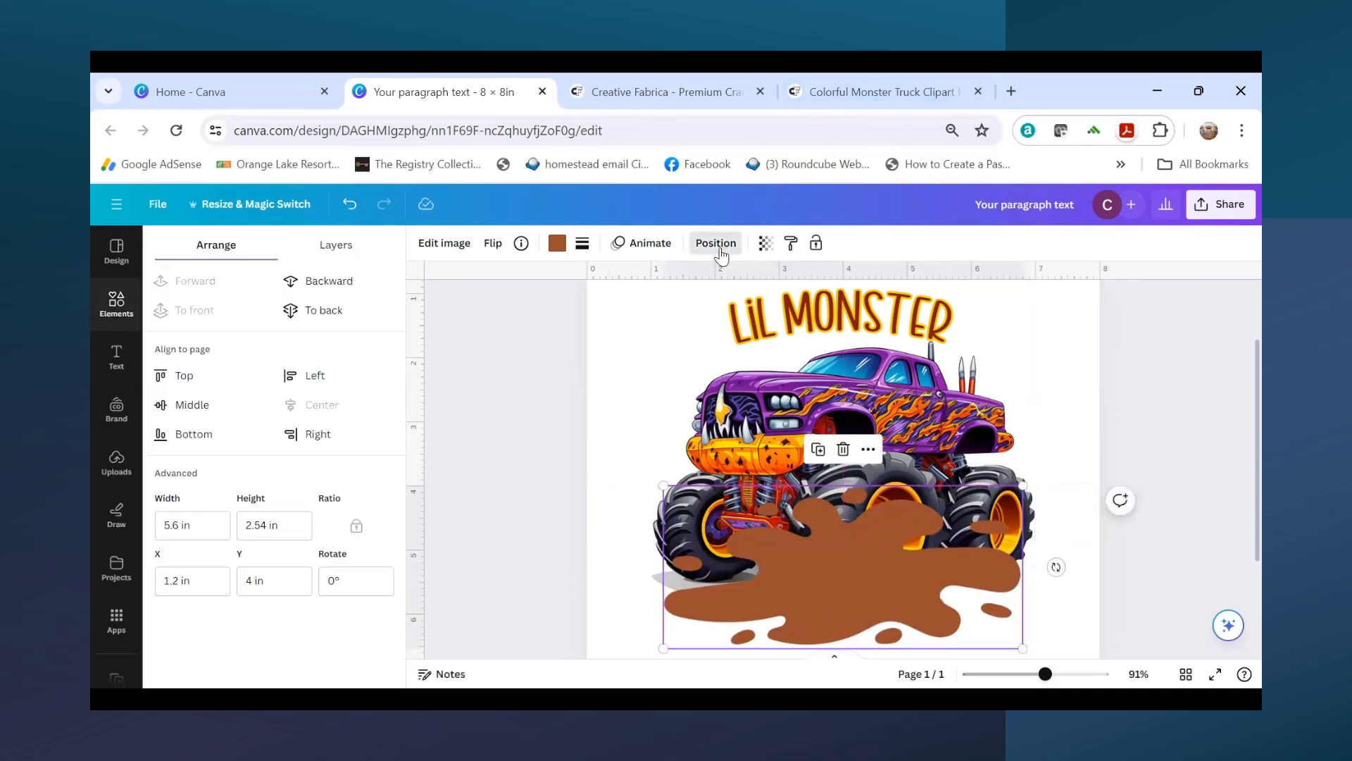
pyautogui.click(310, 317)
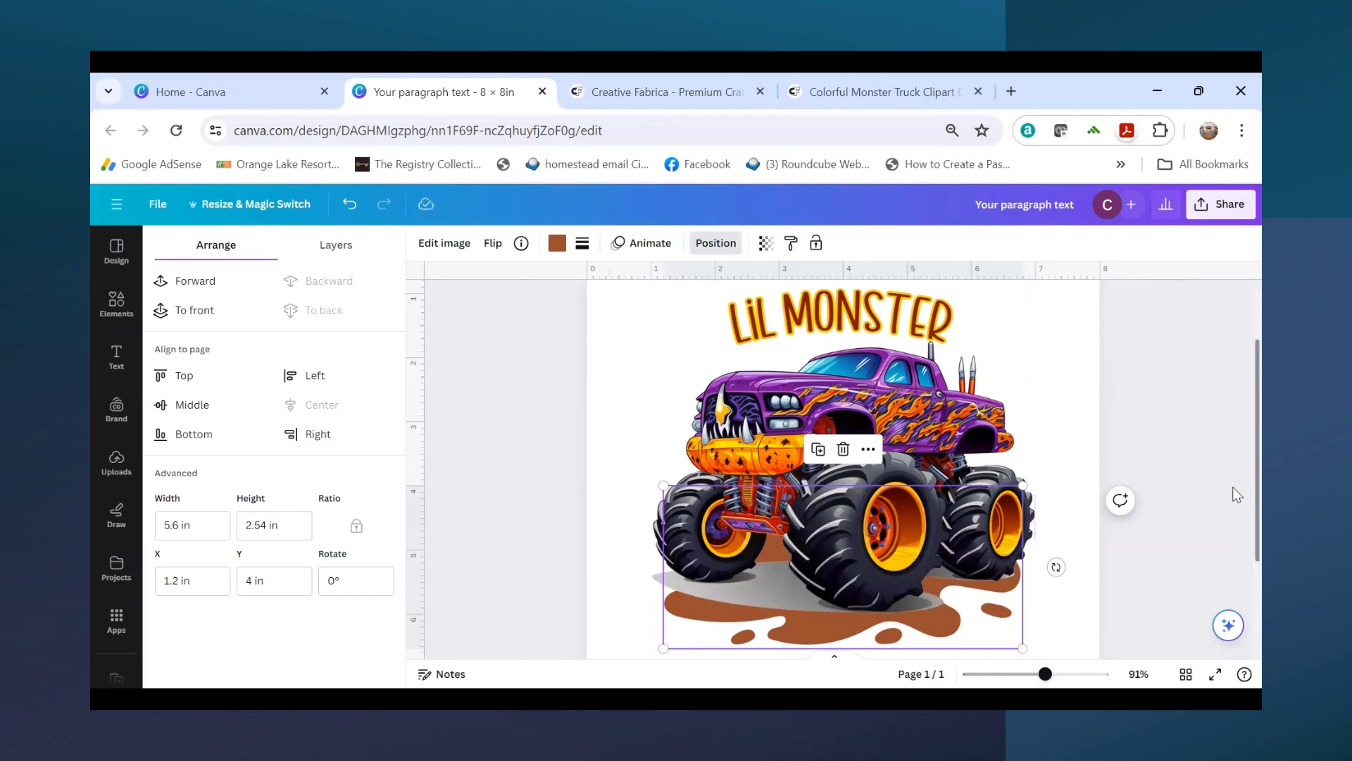
# Step: Tilt the mud splatter to about -3.1° and enlarge it to about 6.09 × 2.76 in beneath the truck
pyautogui.scroll(-1, 1139, 531)
pyautogui.moveTo(1055, 476)
pyautogui.mouseDown()
pyautogui.moveTo(1048, 511)
pyautogui.moveTo(1011, 434)
pyautogui.moveTo(1043, 459)
pyautogui.mouseUp()
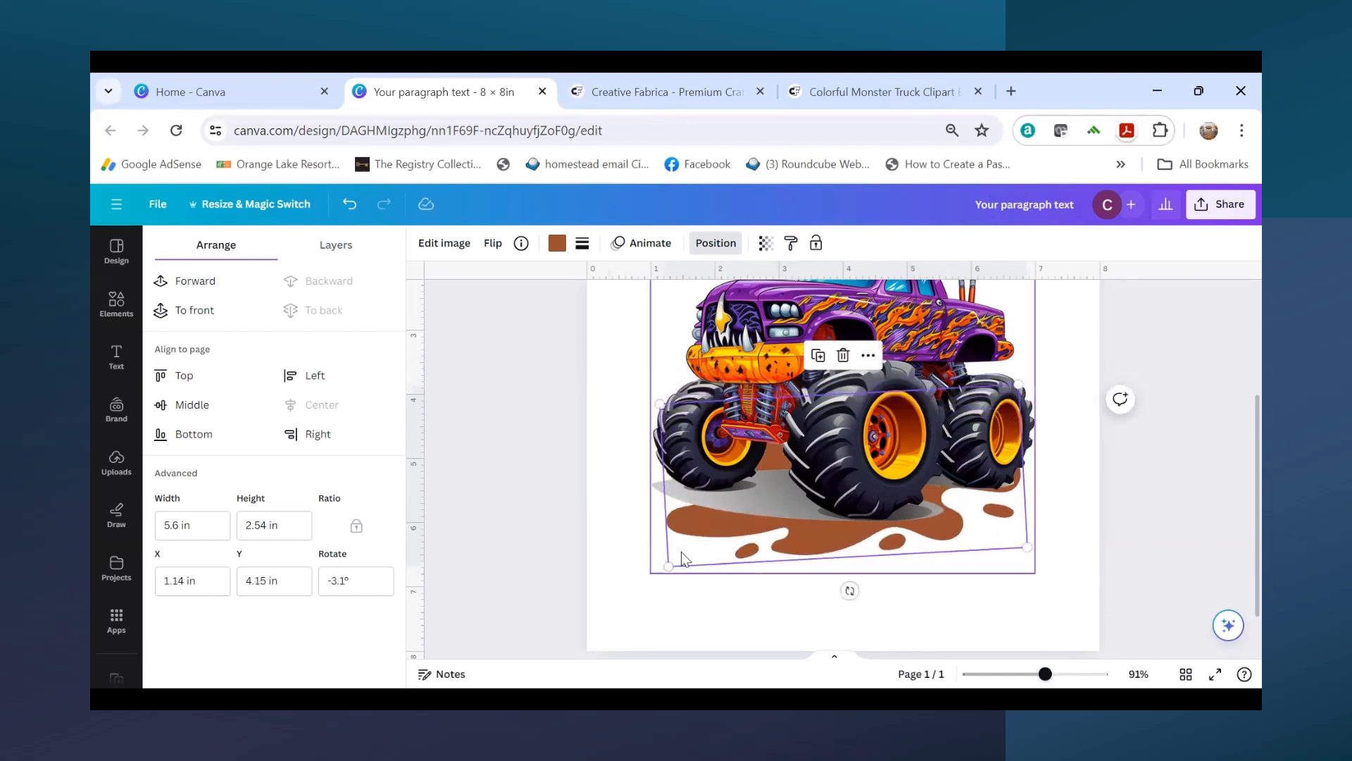
pyautogui.moveTo(667, 565); pyautogui.dragTo(638, 583)
pyautogui.scroll(2, 1172, 451)
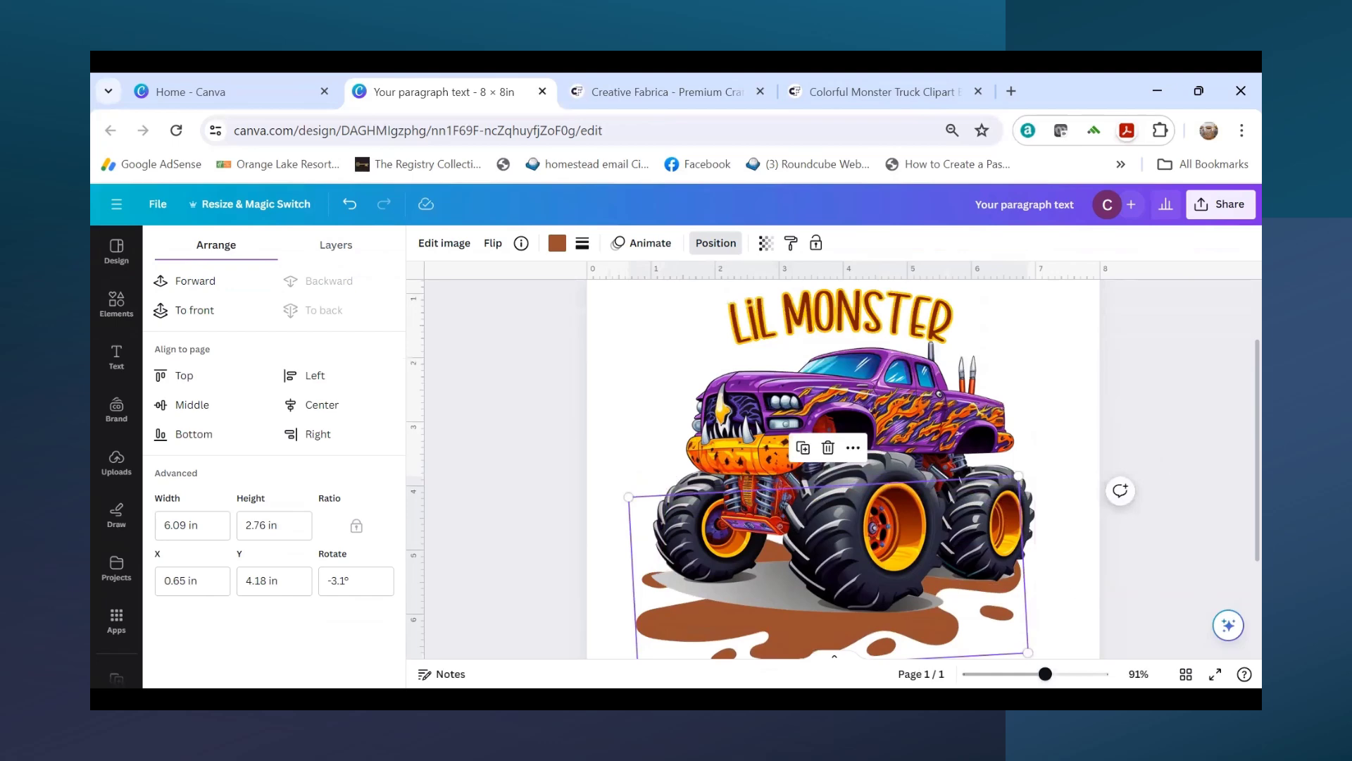
# Step: Rotate the mud splatter back to level
pyautogui.scroll(-3, 1054, 621)
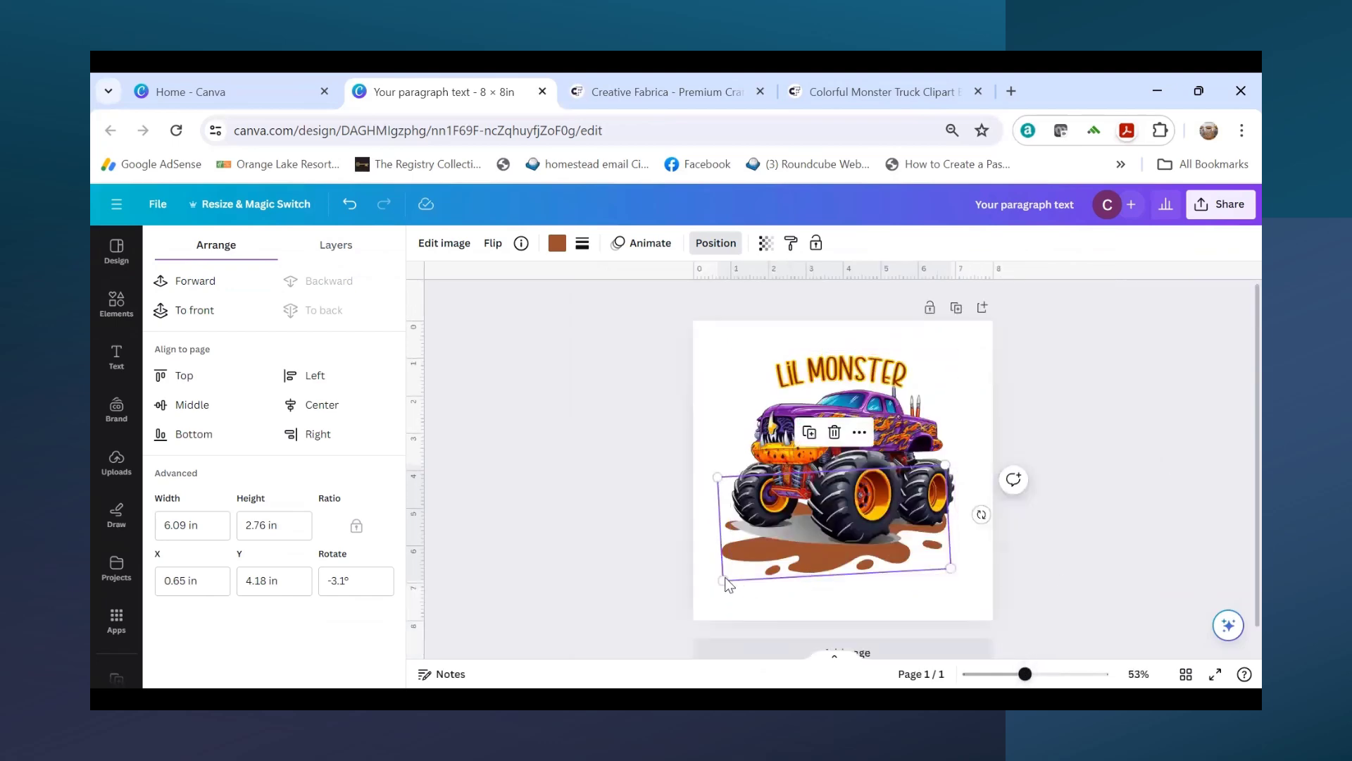
pyautogui.moveTo(979, 518); pyautogui.dragTo(995, 517)
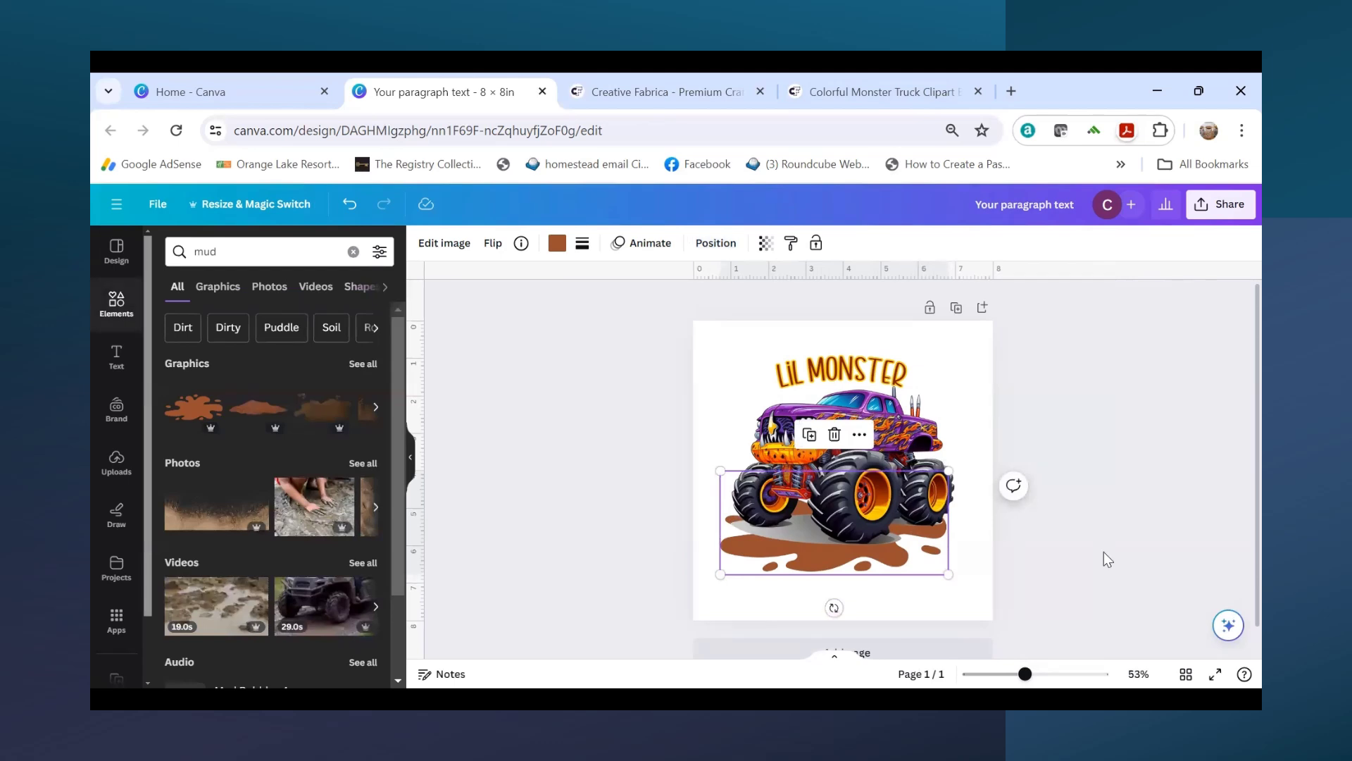
pyautogui.click(1105, 552)
# Step: Set the transparency of the mud splatter under the truck to 72
pyautogui.click(777, 572)
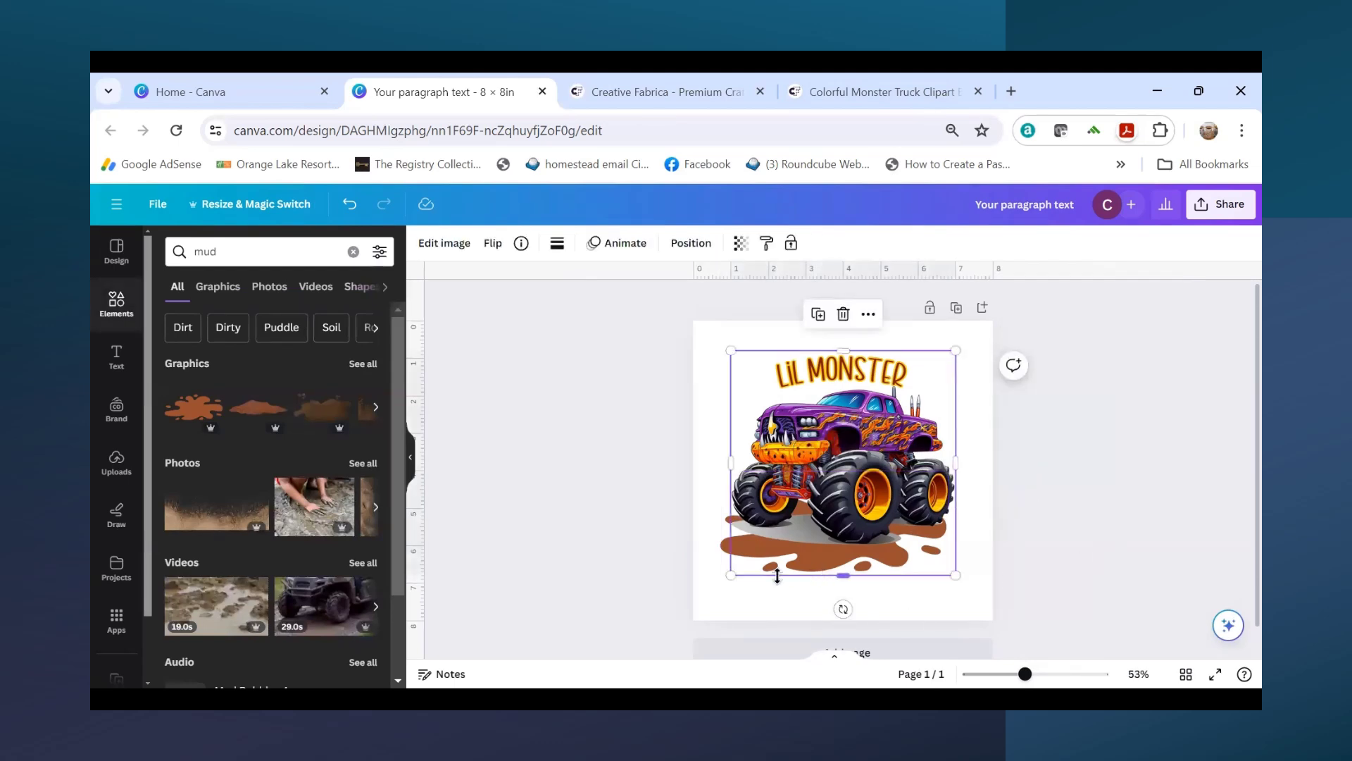
pyautogui.click(724, 551)
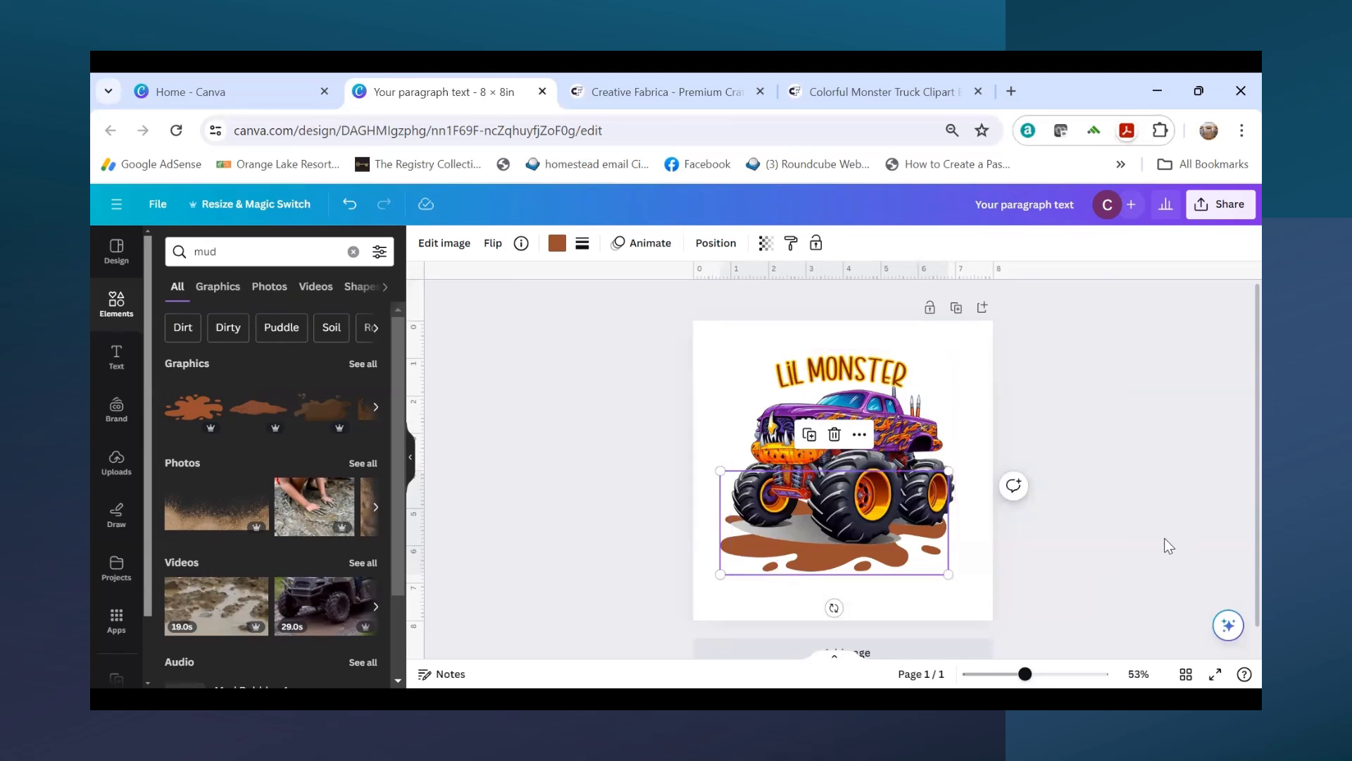
pyautogui.click(766, 247)
pyautogui.moveTo(722, 310); pyautogui.dragTo(697, 332)
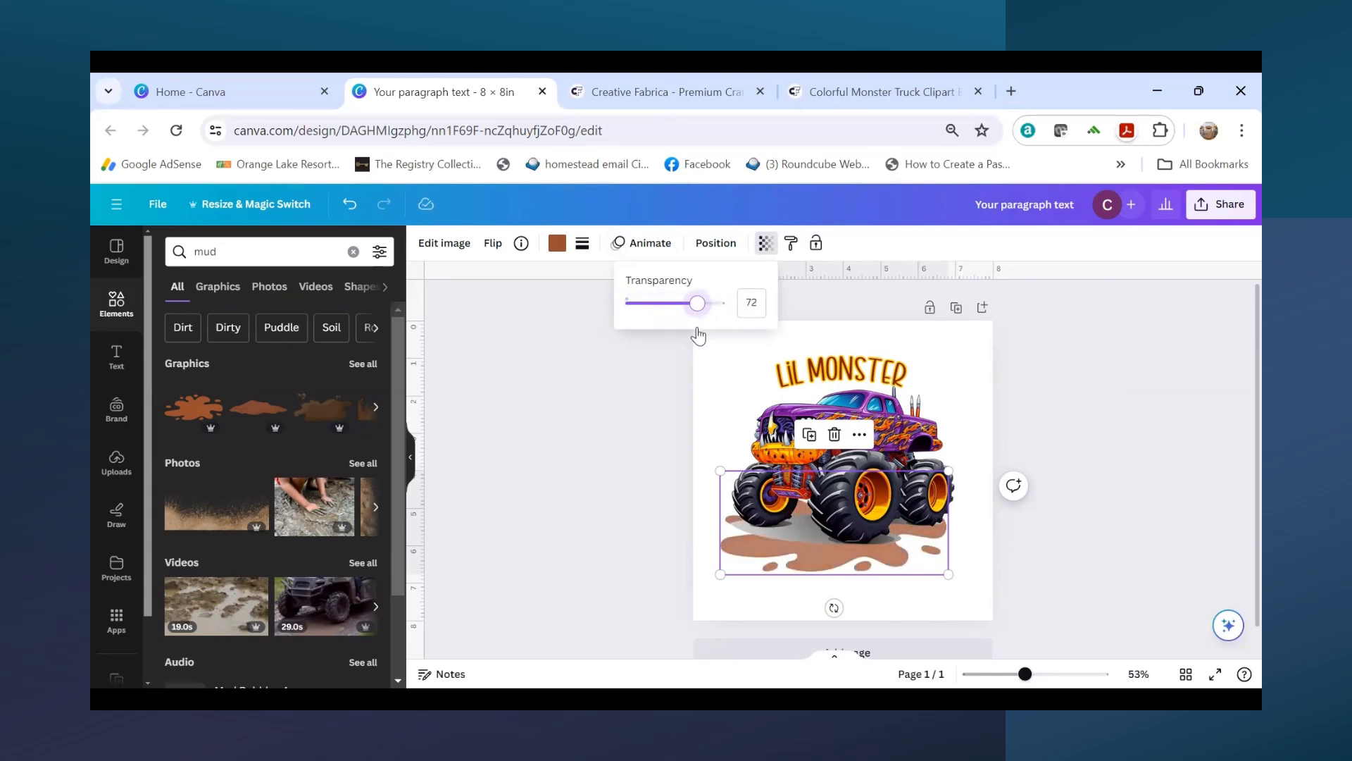
pyautogui.click(1236, 451)
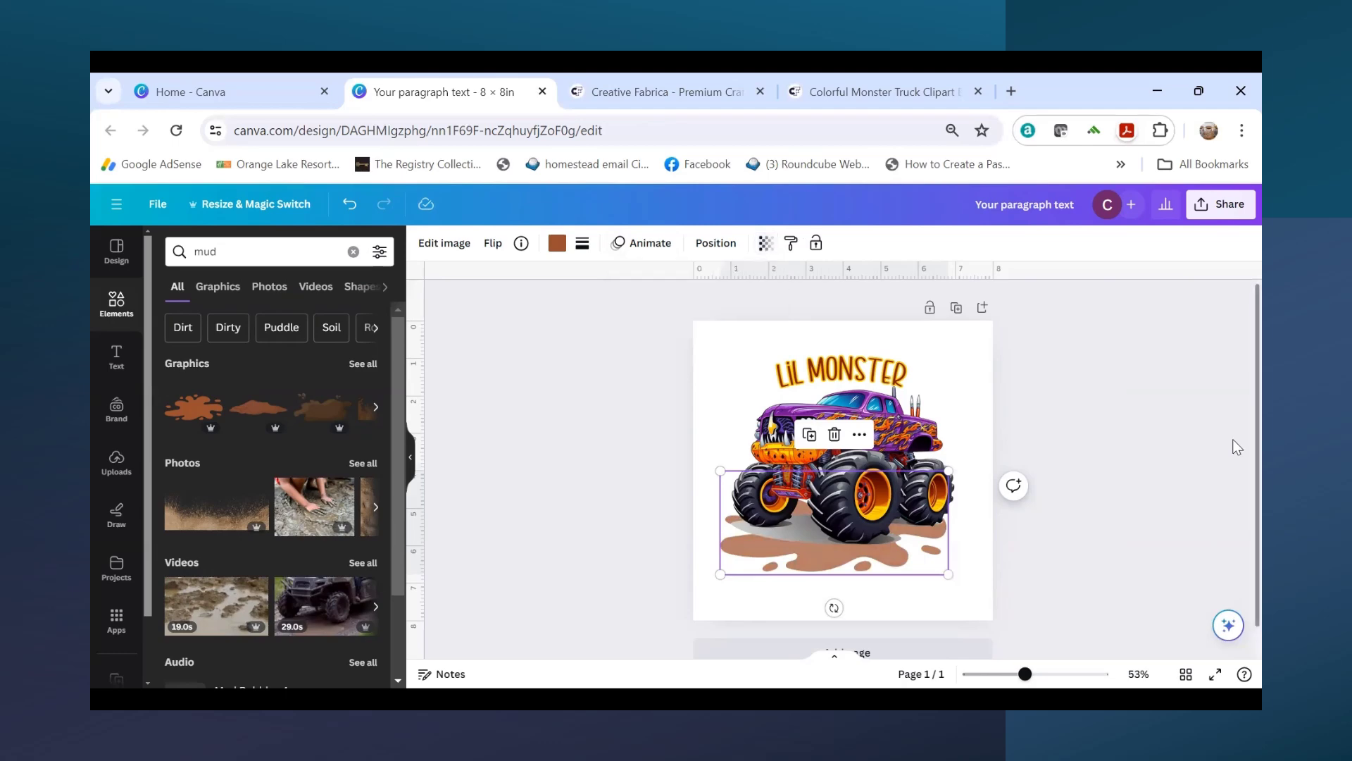
# Step: Try yellow, sampled with the eyedropper from the truck's wheel, as the mud splatter's color and undo it
pyautogui.click(557, 243)
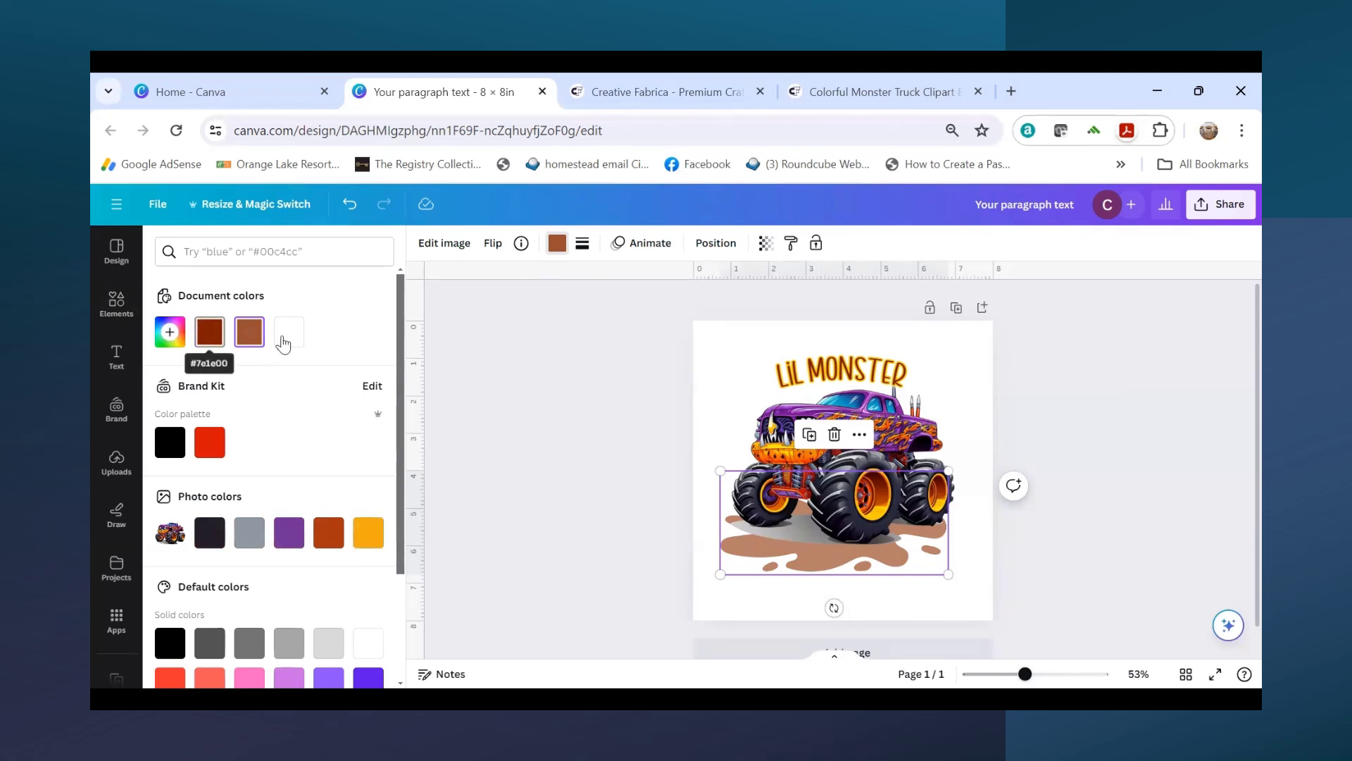
pyautogui.click(169, 332)
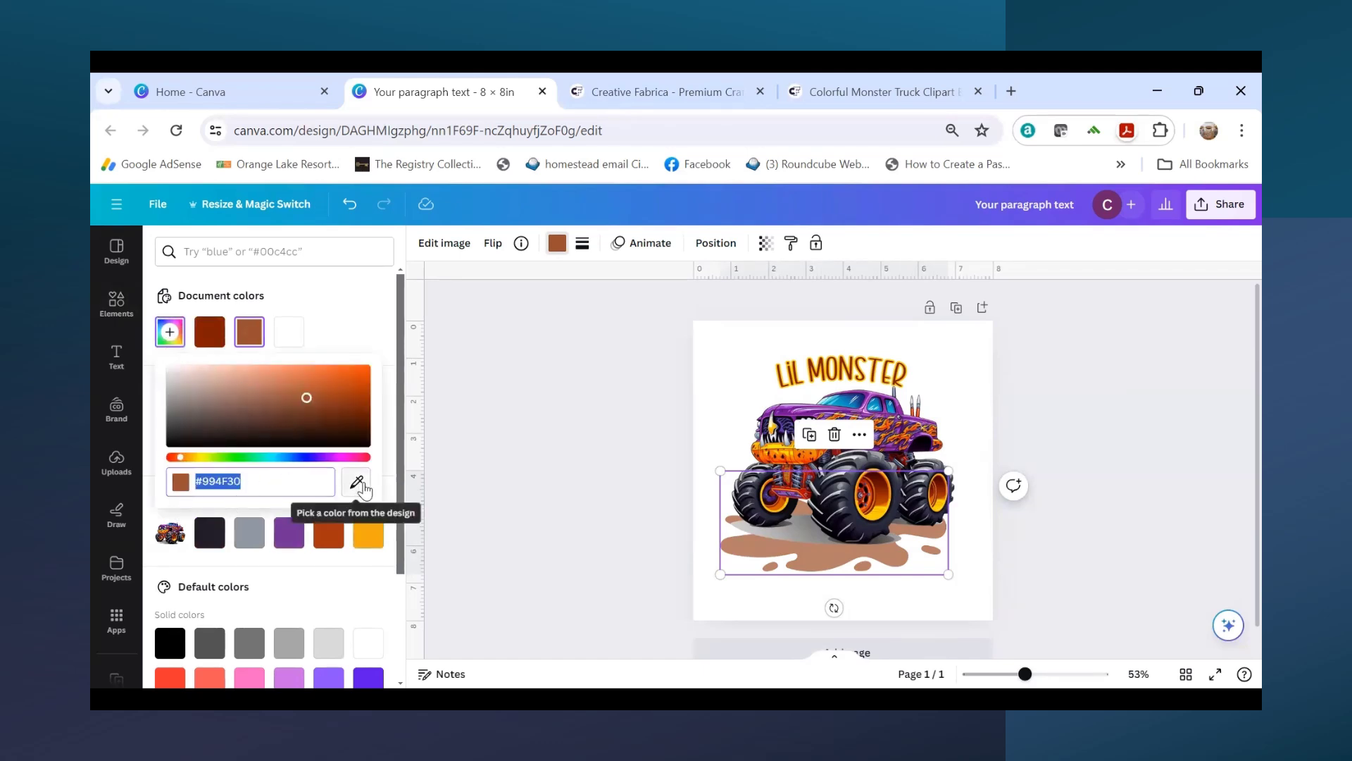
pyautogui.click(357, 483)
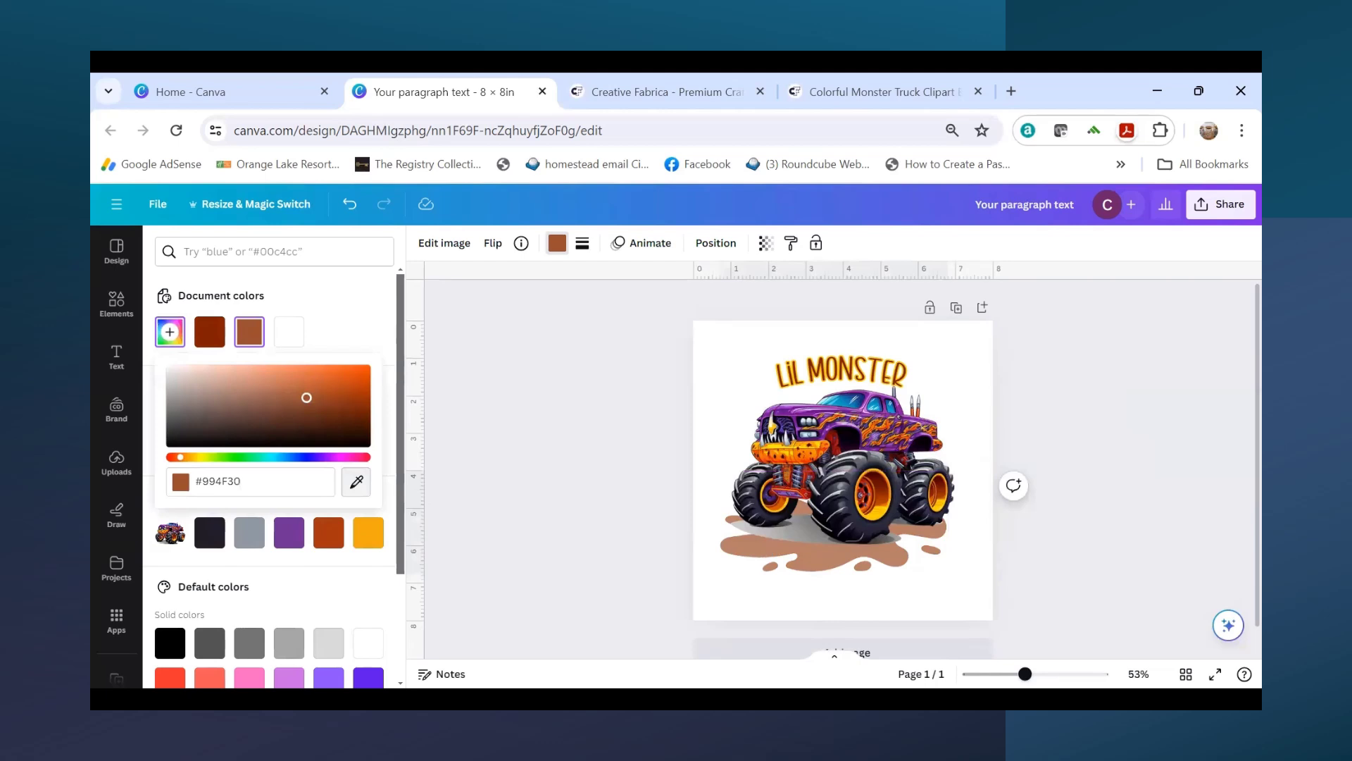
pyautogui.click(888, 495)
pyautogui.click(1083, 589)
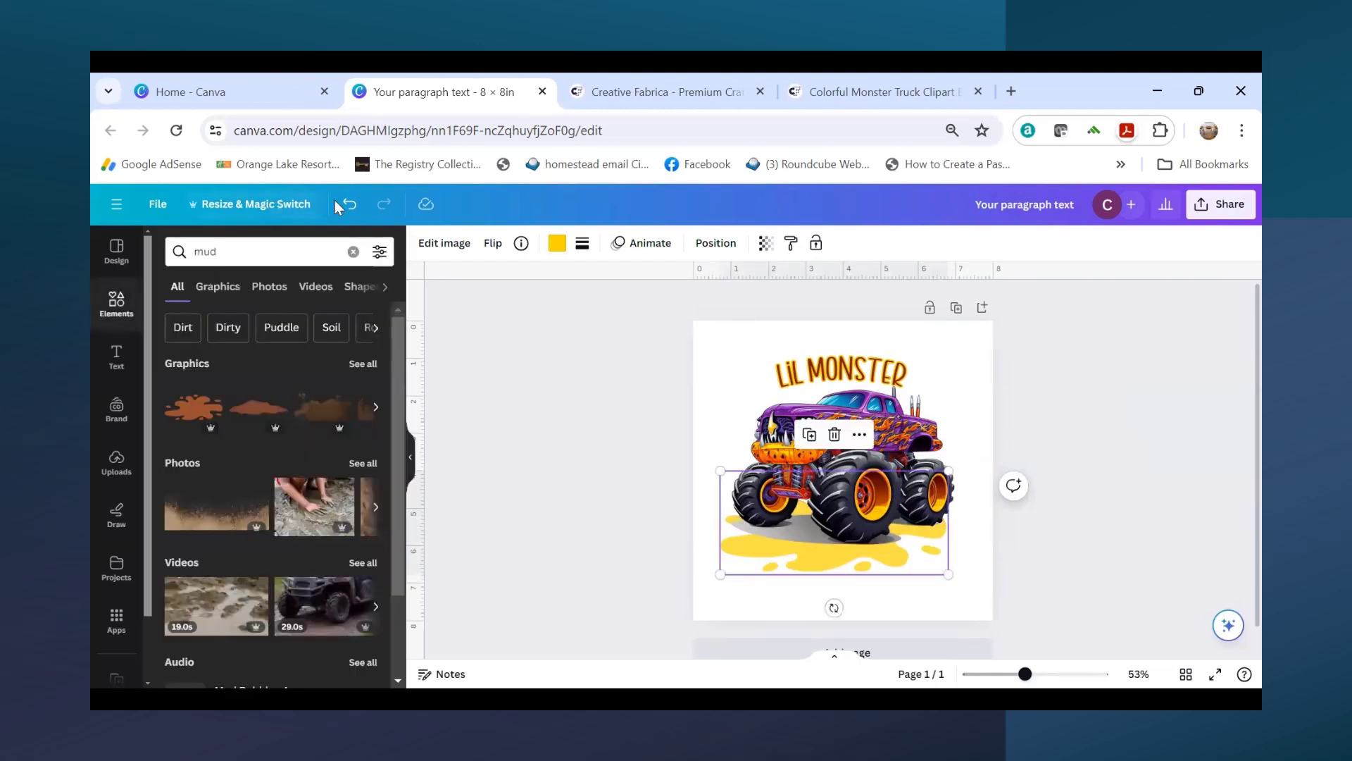
pyautogui.click(350, 206)
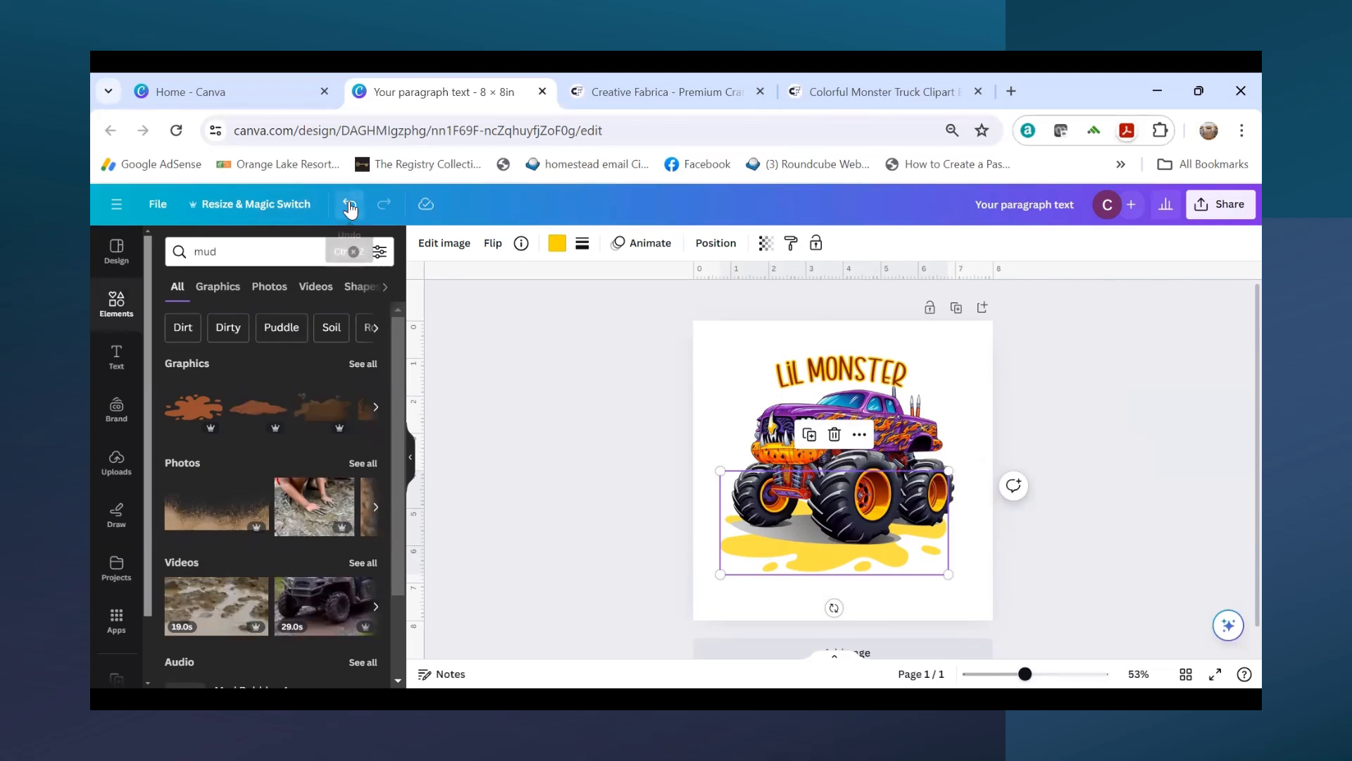
pyautogui.click(1140, 510)
# Step: Slightly readjust the mud splatter's transparency, keeping it partly see-through, and deselect it
pyautogui.click(741, 567)
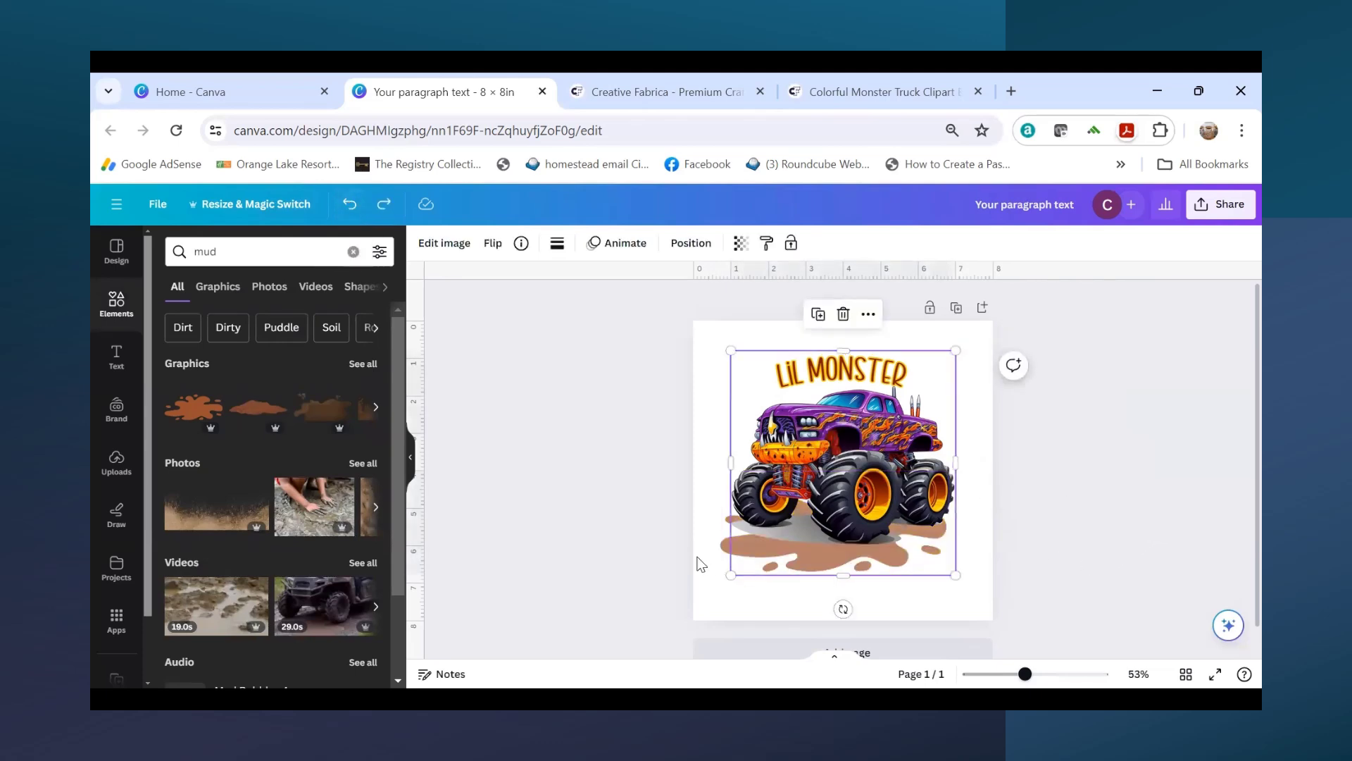
pyautogui.click(733, 553)
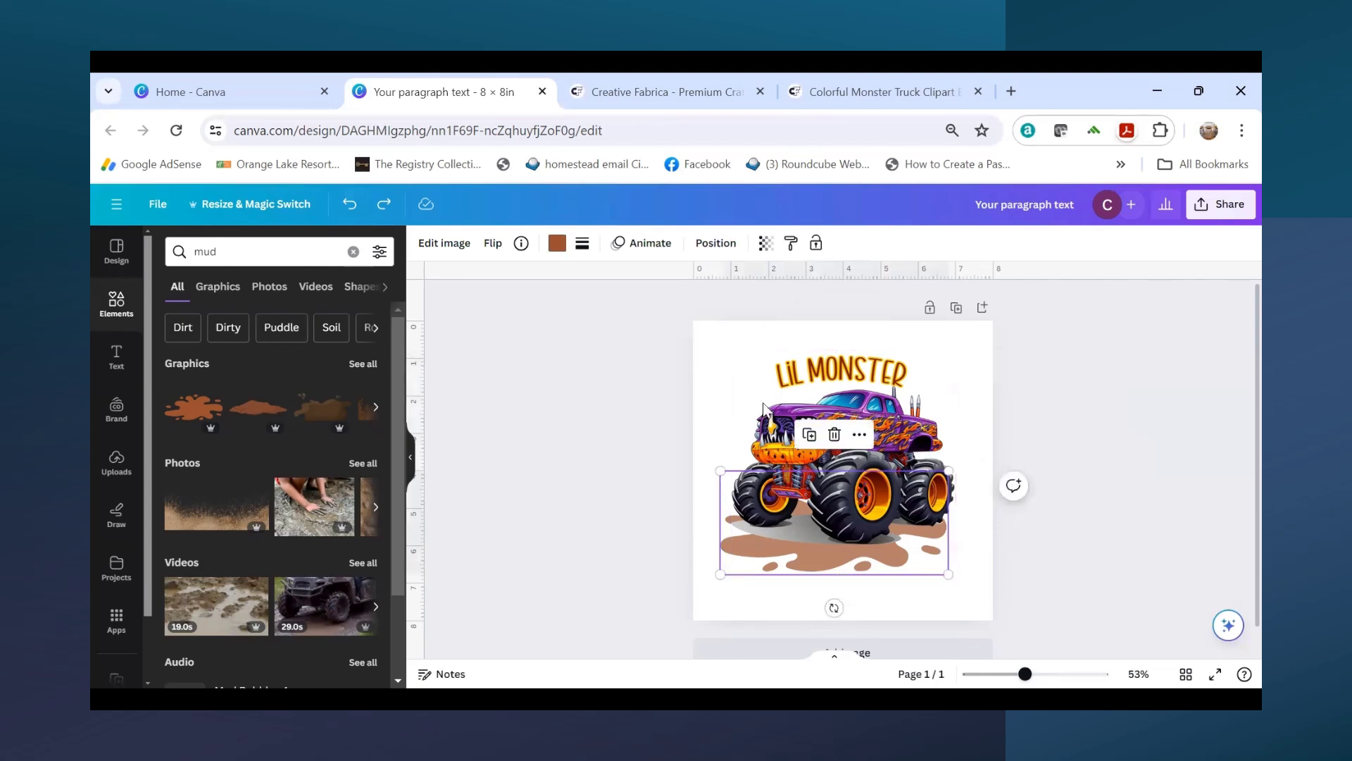
pyautogui.click(766, 243)
pyautogui.moveTo(713, 310); pyautogui.dragTo(704, 312)
pyautogui.click(1046, 447)
pyautogui.click(1150, 465)
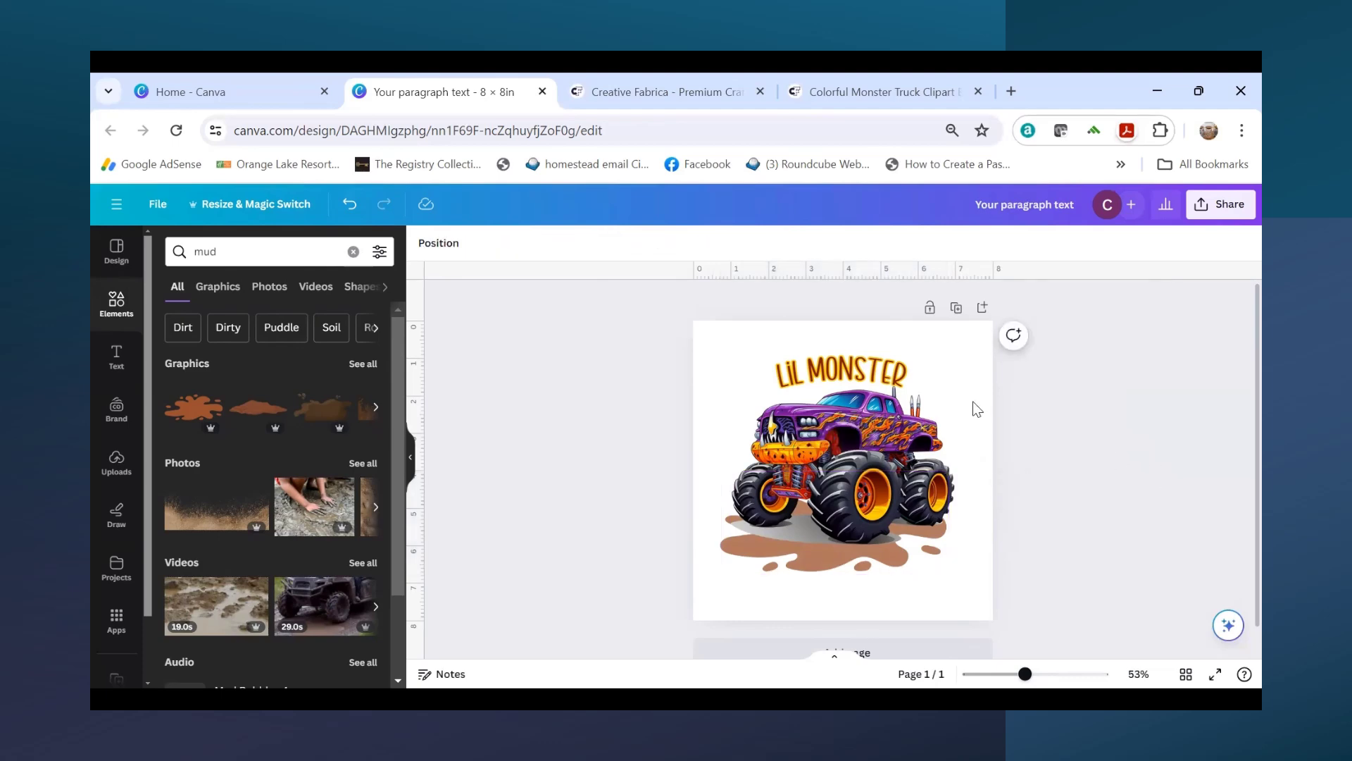
# Step: Add a second page and insert the uploaded green and purple monster truck image on it
pyautogui.scroll(-1, 761, 619)
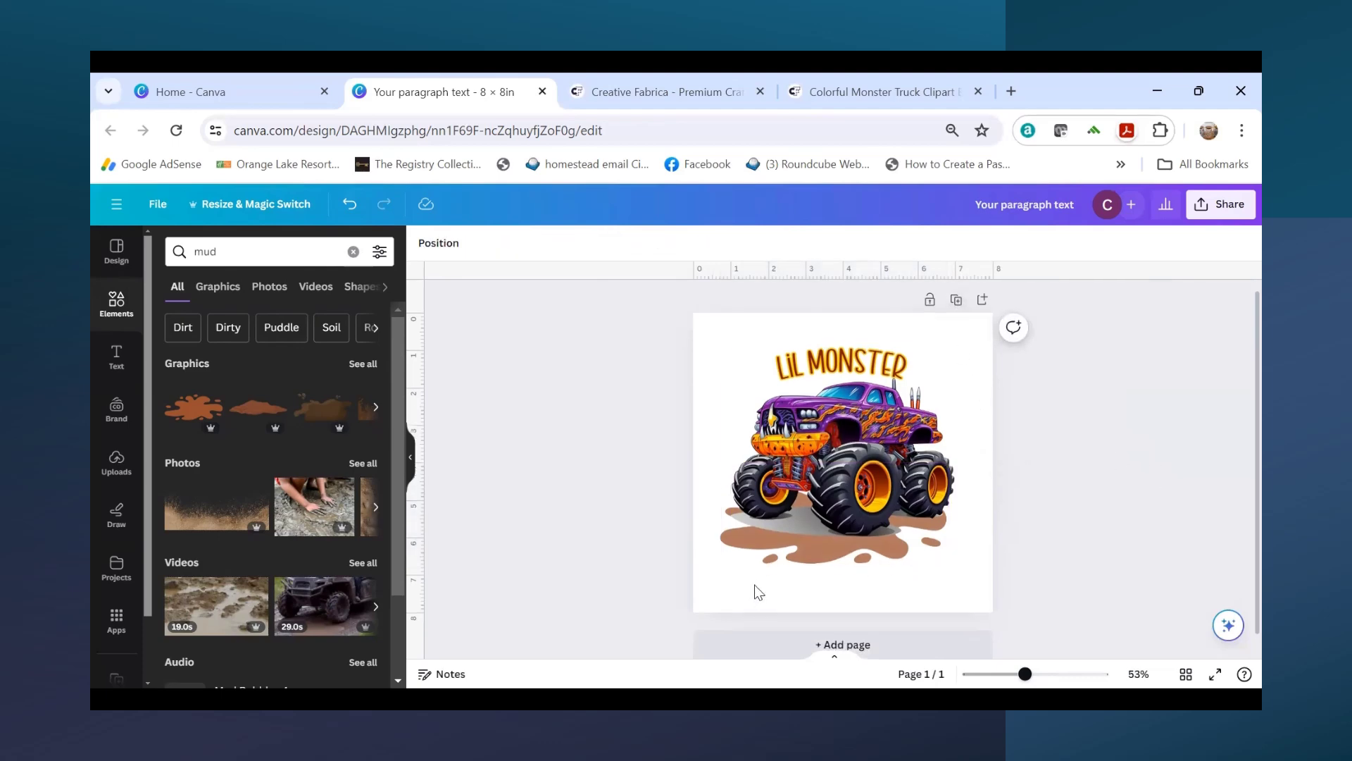
pyautogui.click(762, 626)
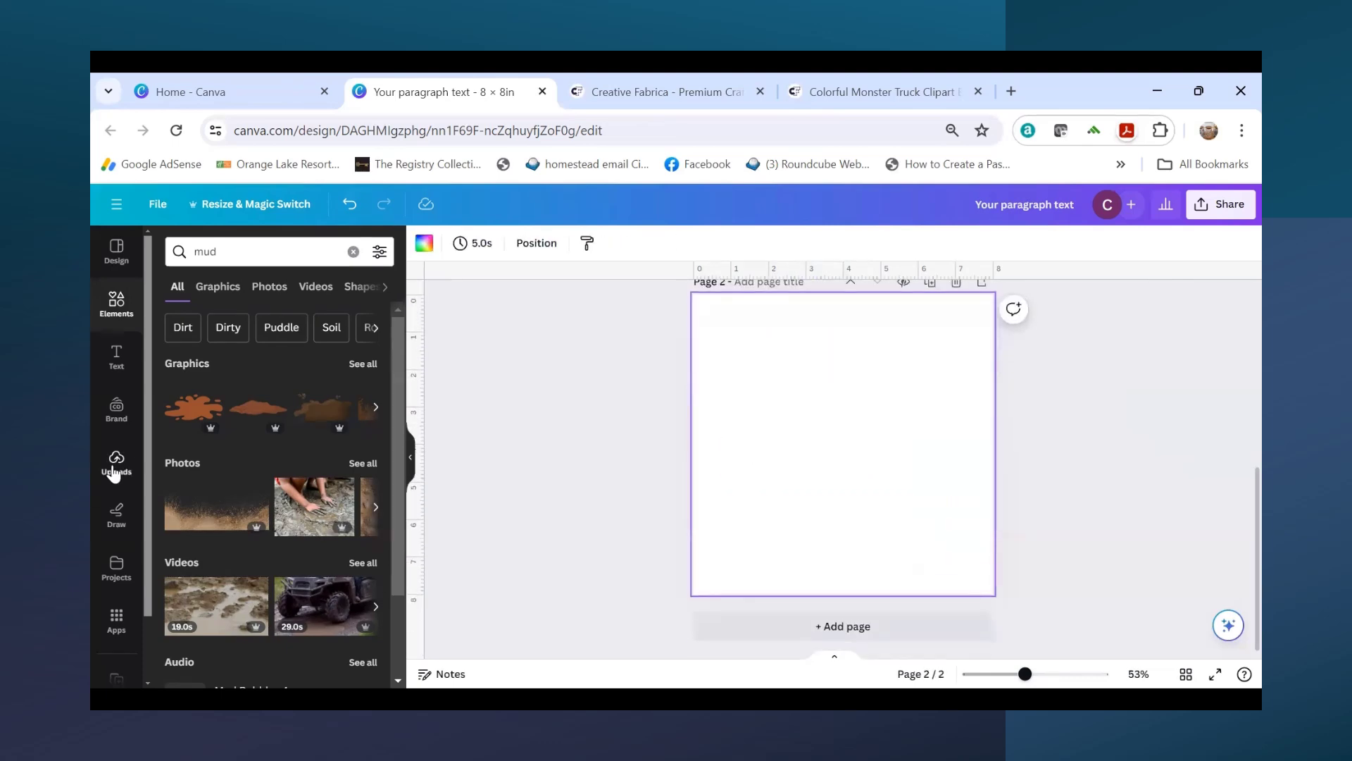
pyautogui.click(114, 461)
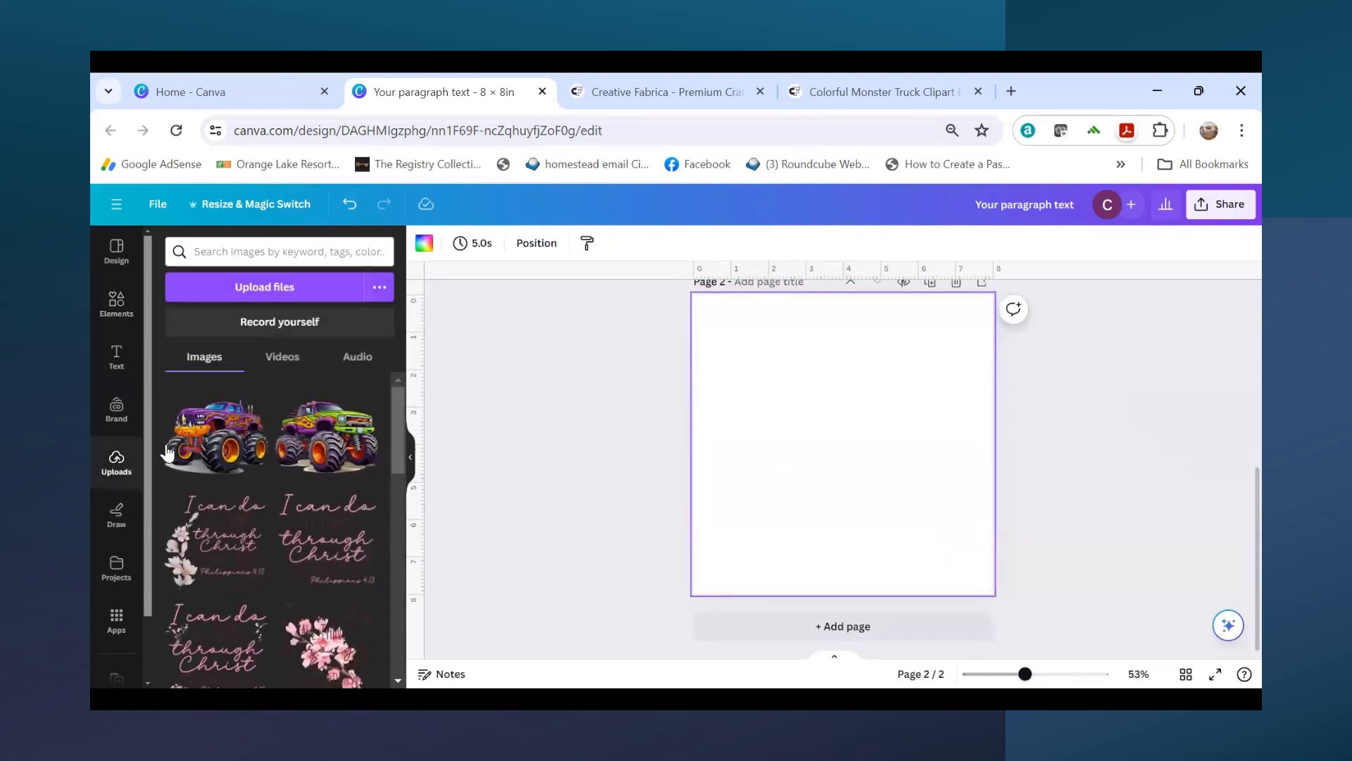
pyautogui.click(329, 446)
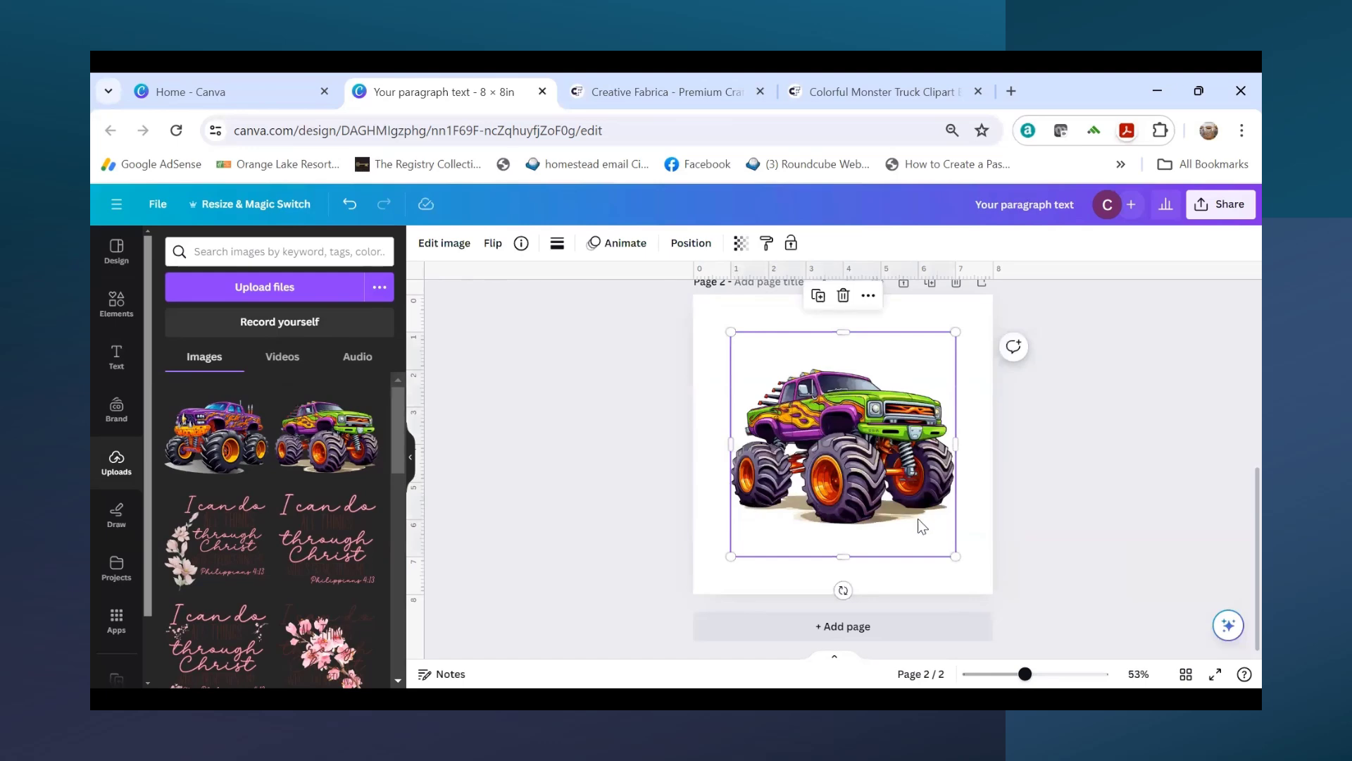
# Step: Add the brown mud splatter graphic to page 2, place it under the truck's wheels at about X 0.91, Y 4.44 in, and send it to the back
pyautogui.scroll(2, 924, 521)
pyautogui.scroll(3, 924, 521)
pyautogui.scroll(-3, 923, 519)
pyautogui.click(118, 309)
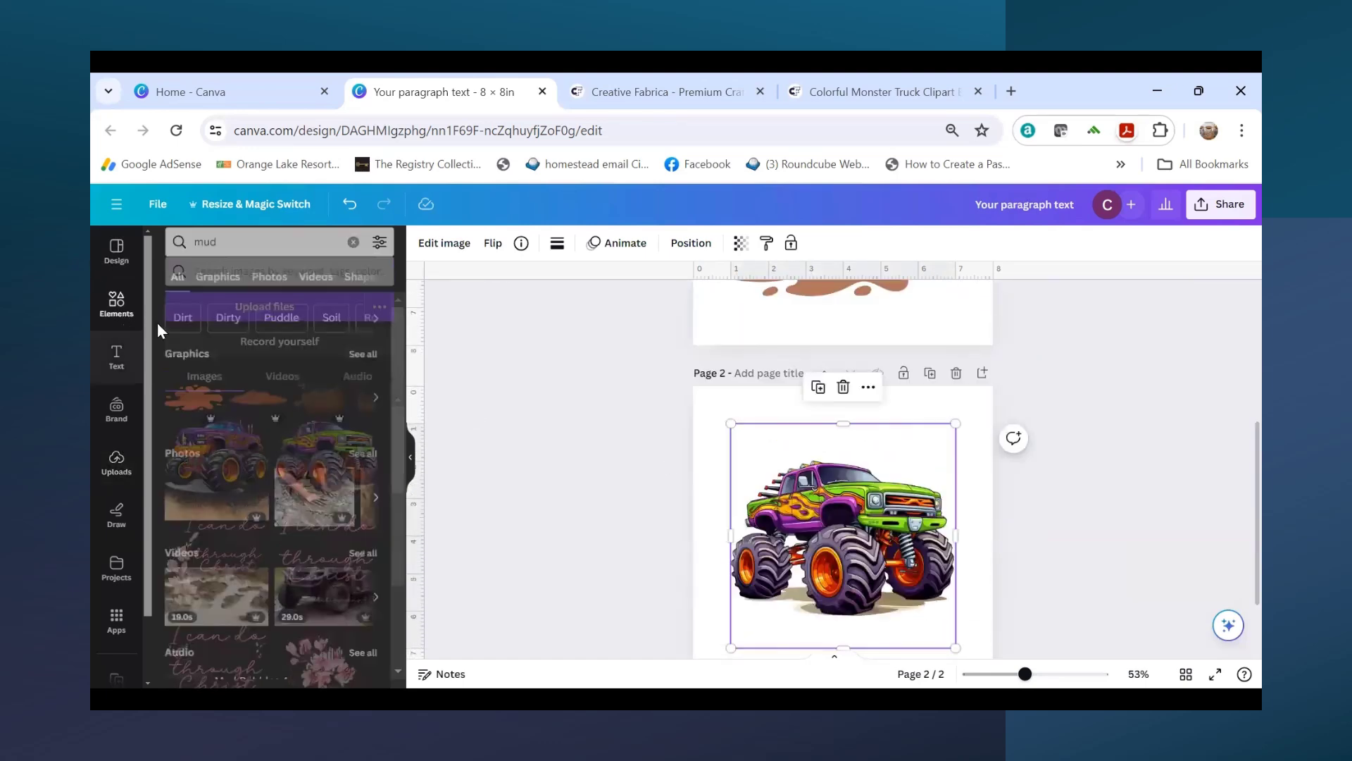
pyautogui.click(193, 408)
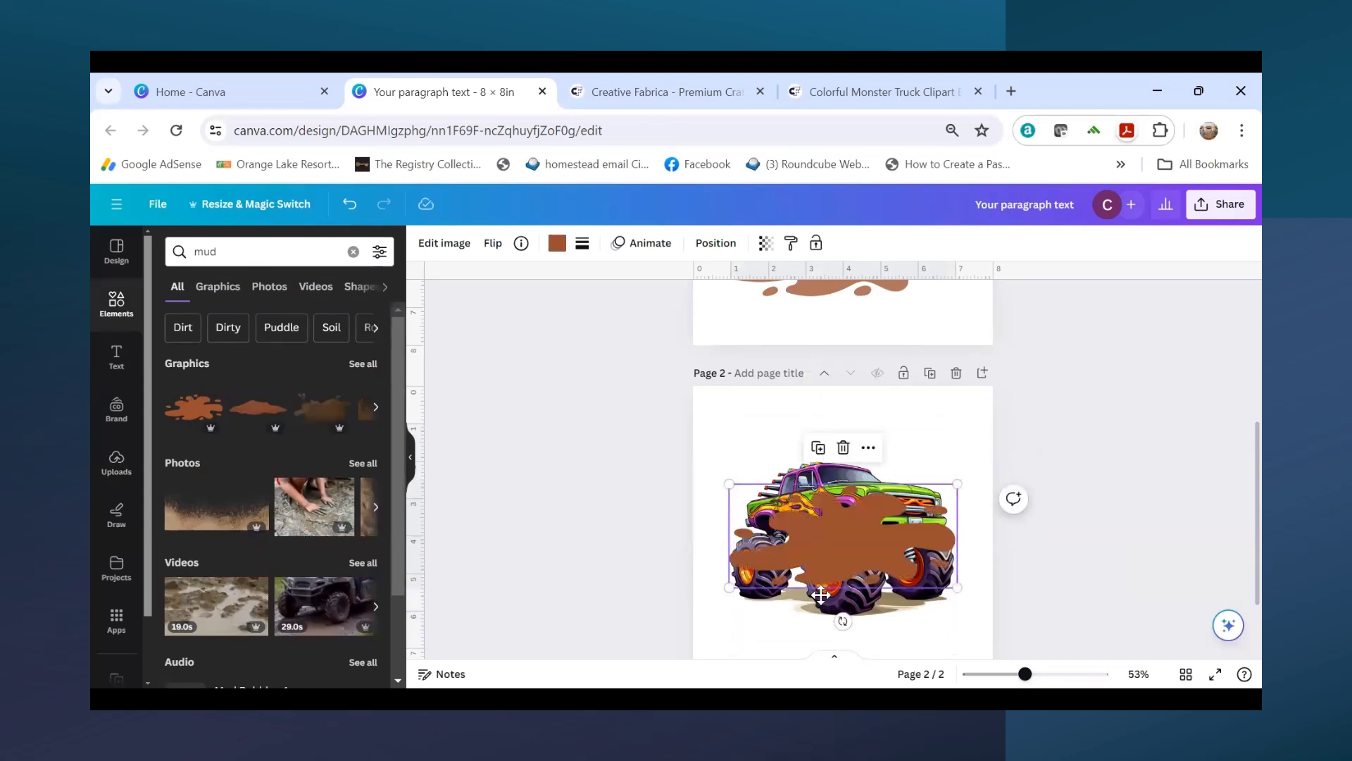
pyautogui.moveTo(821, 595); pyautogui.dragTo(818, 615)
pyautogui.scroll(-2, 839, 562)
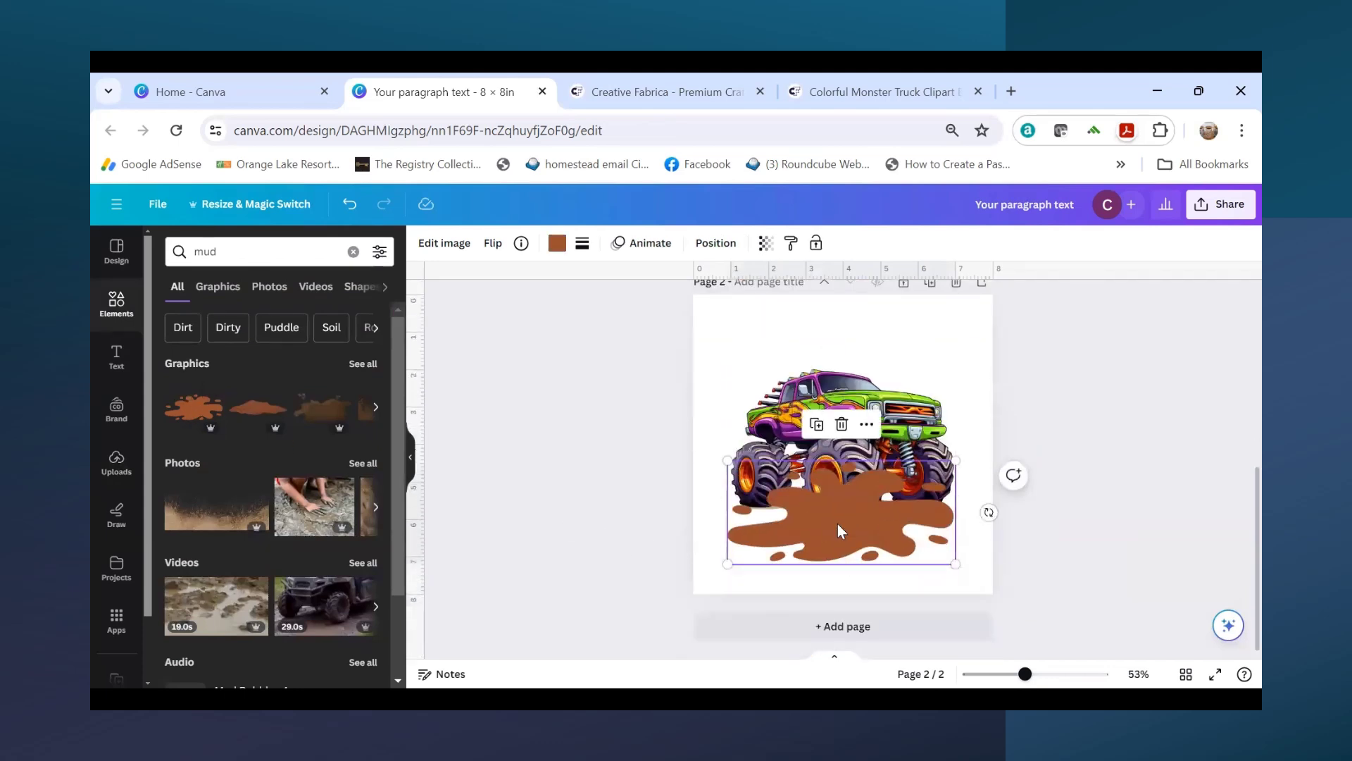
pyautogui.click(702, 243)
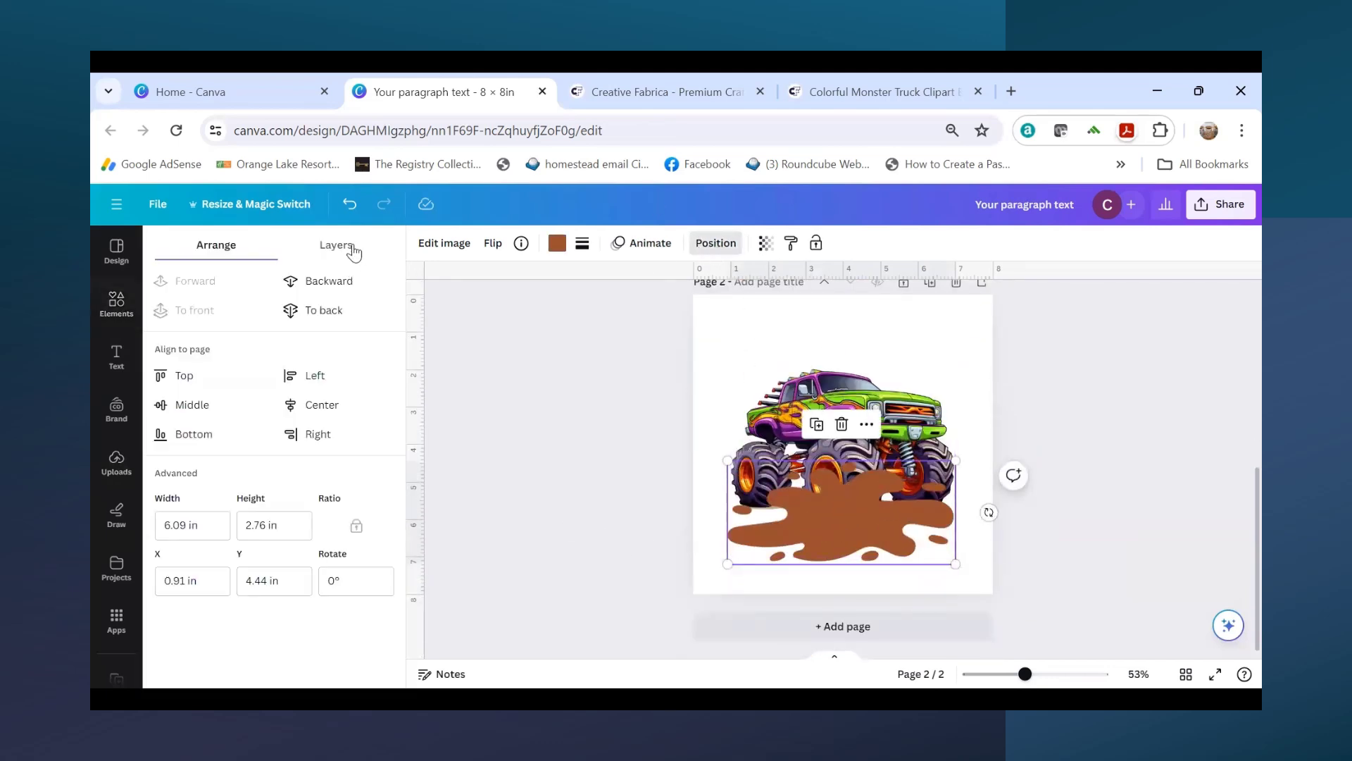
pyautogui.click(308, 310)
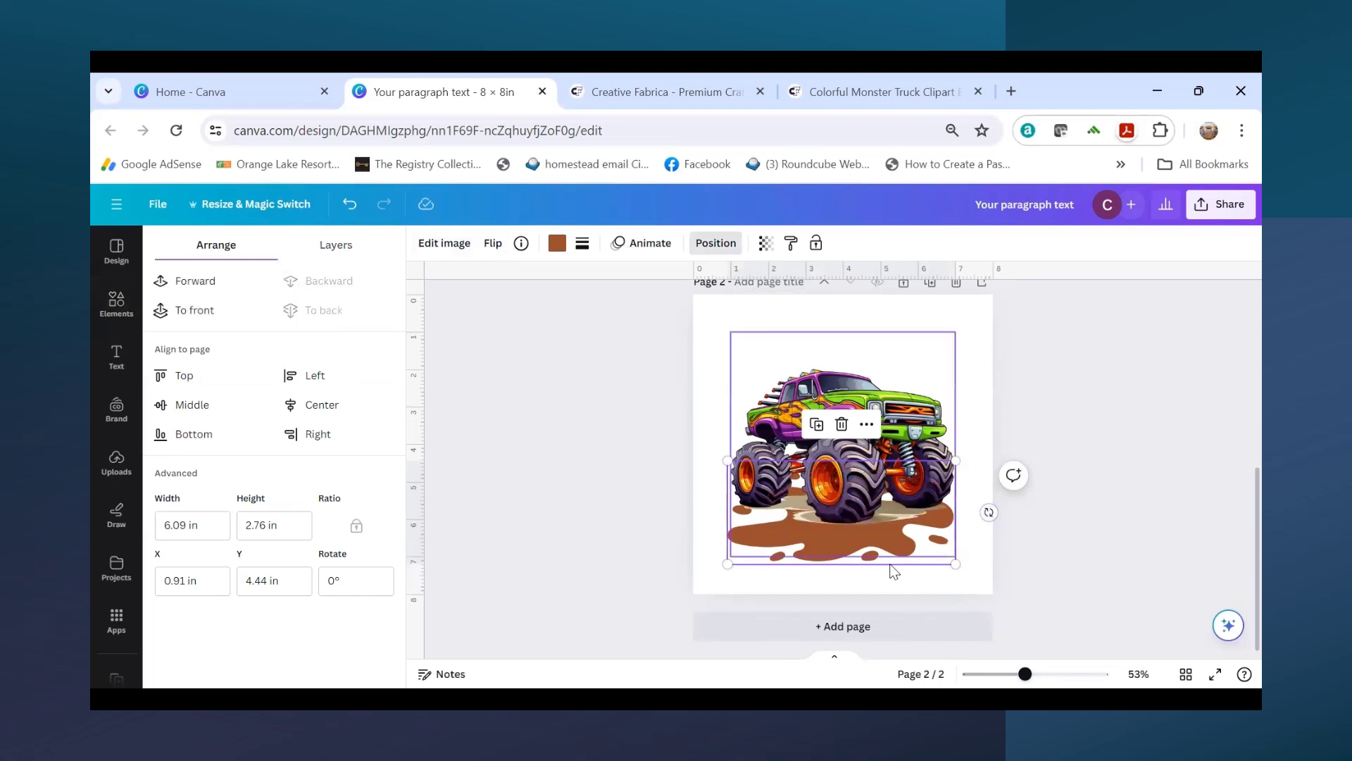
# Step: Rotate the mud splatter on page 2 to 8.8°, set its transparency to 69, and deselect it
pyautogui.moveTo(989, 514); pyautogui.dragTo(986, 530)
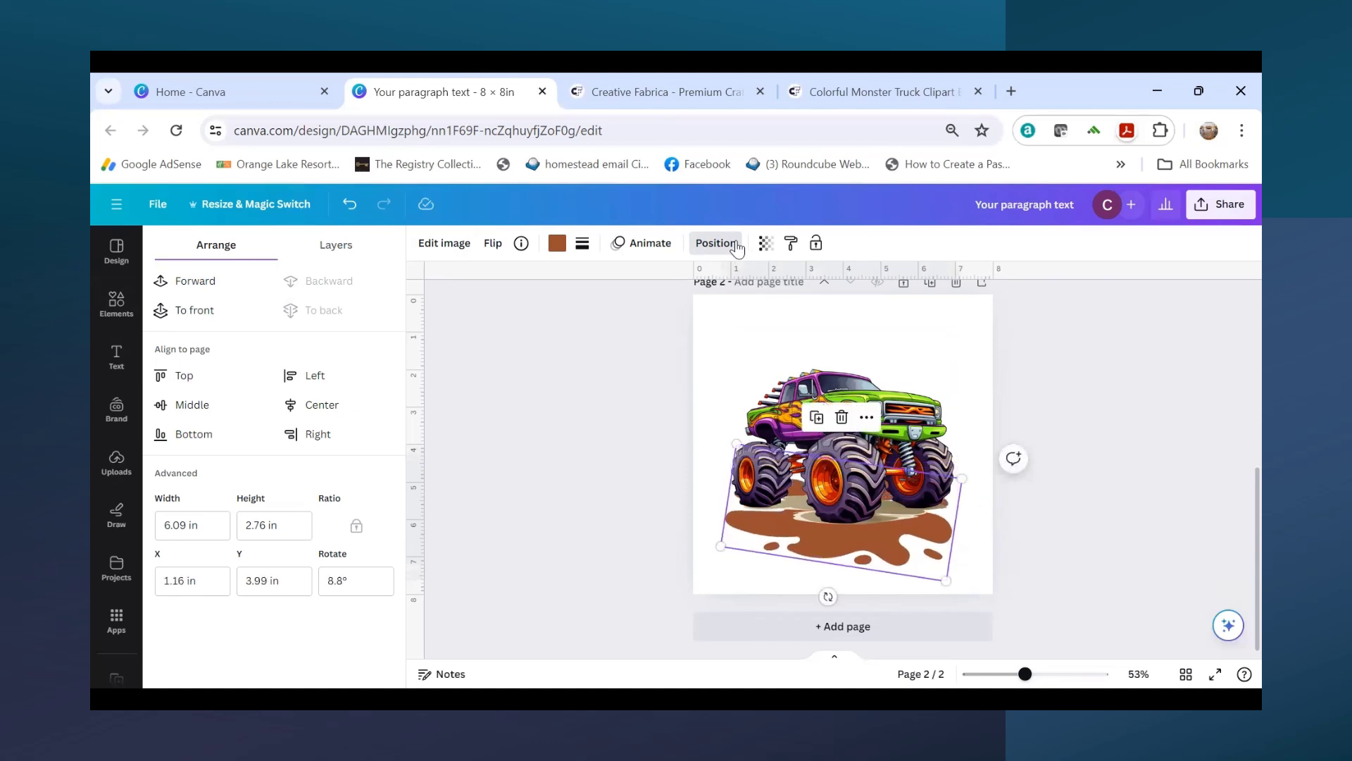
pyautogui.click(765, 243)
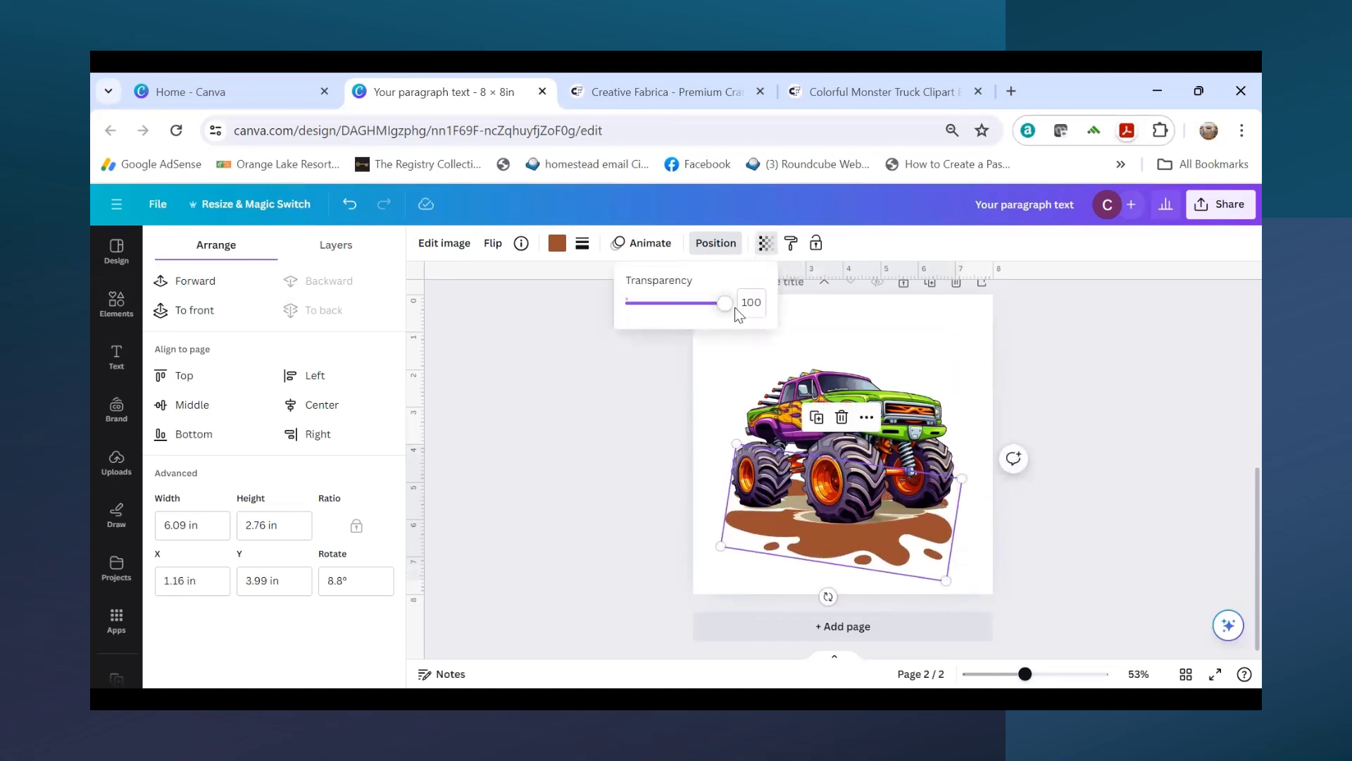
pyautogui.moveTo(726, 304); pyautogui.dragTo(694, 308)
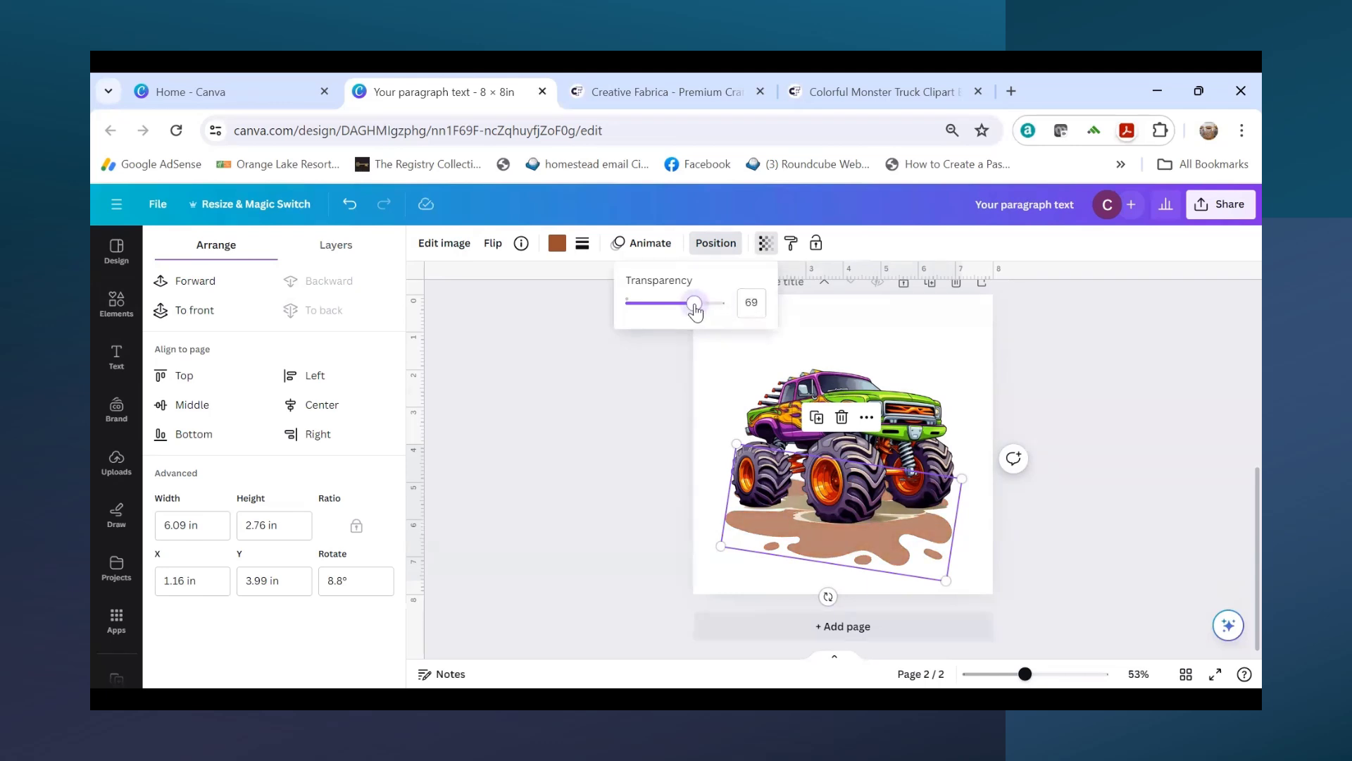
pyautogui.click(1043, 436)
# Step: Try to paste a copy of page 1's "Lil Monster" text onto page 2, and undo the truck's accidental move
pyautogui.scroll(5, 979, 441)
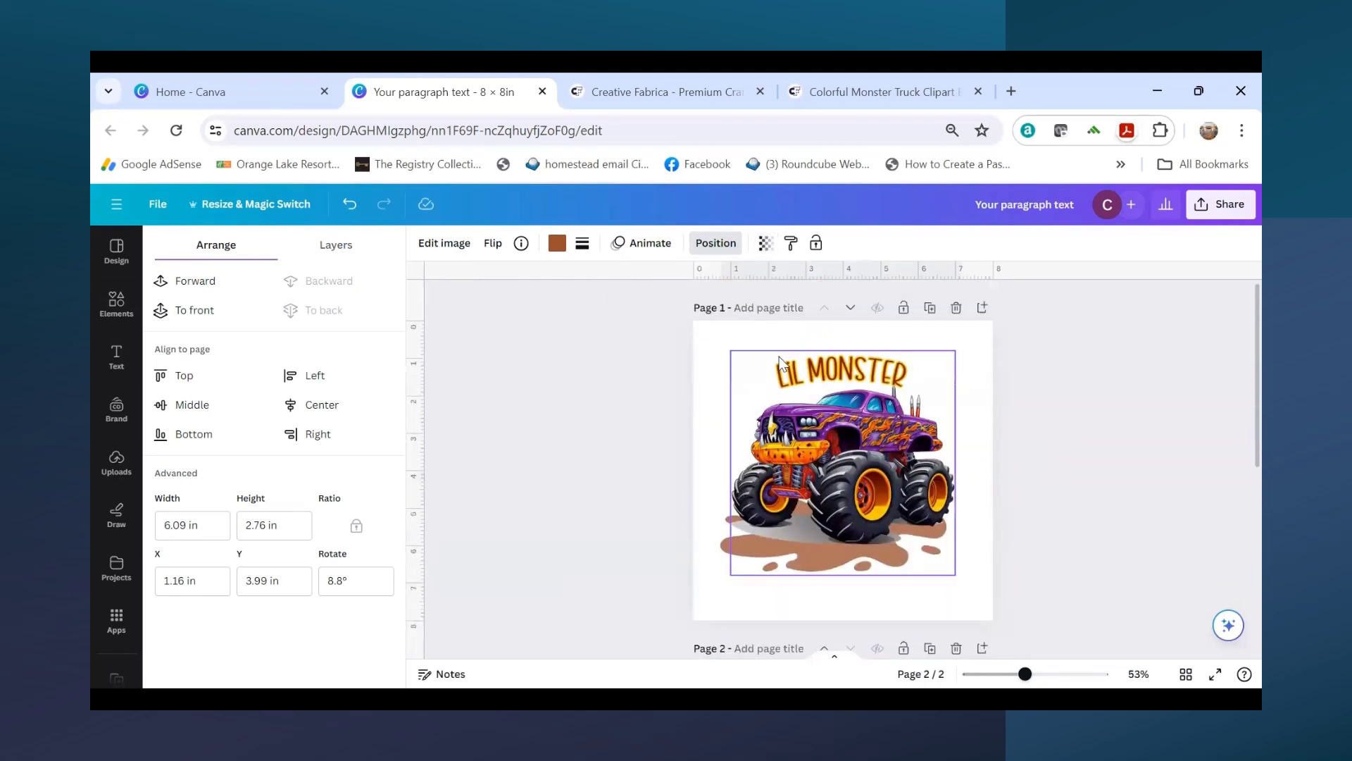
pyautogui.click(809, 362)
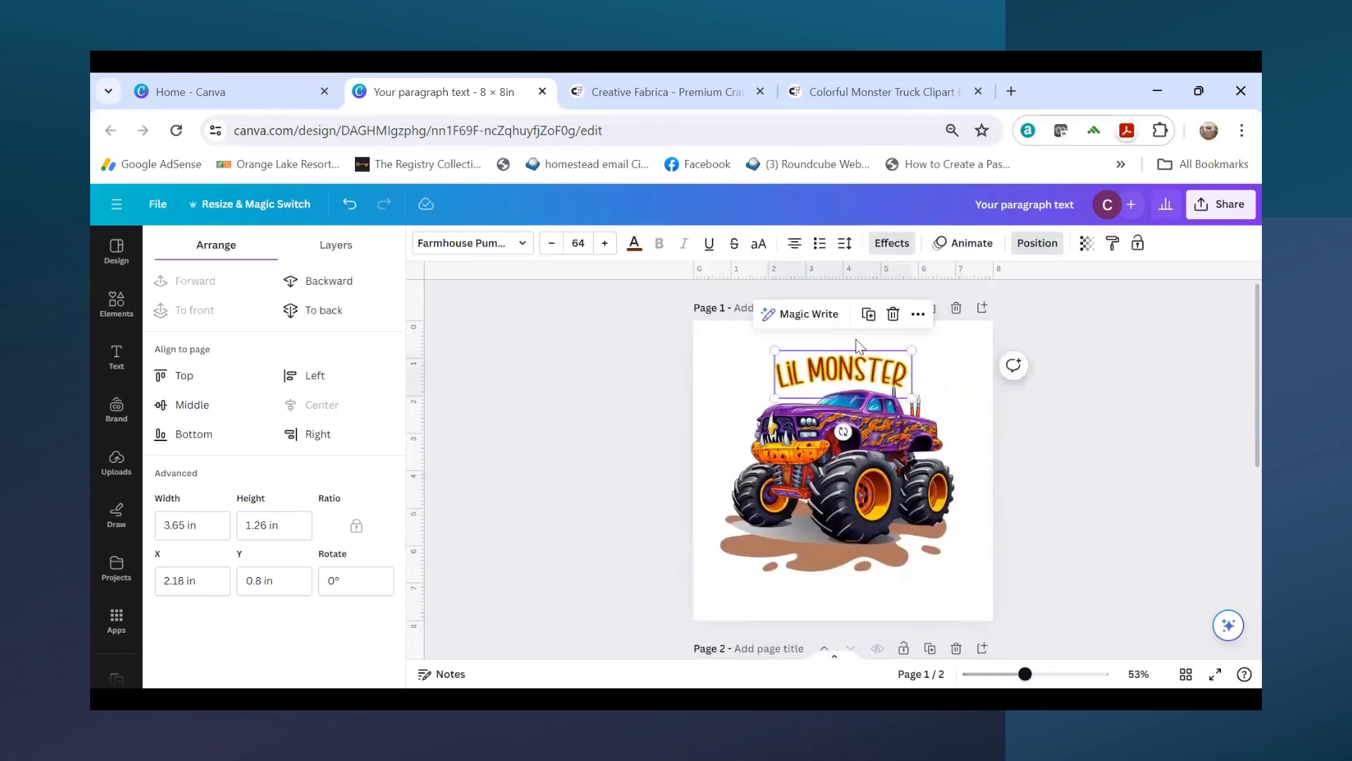
pyautogui.scroll(-5, 992, 505)
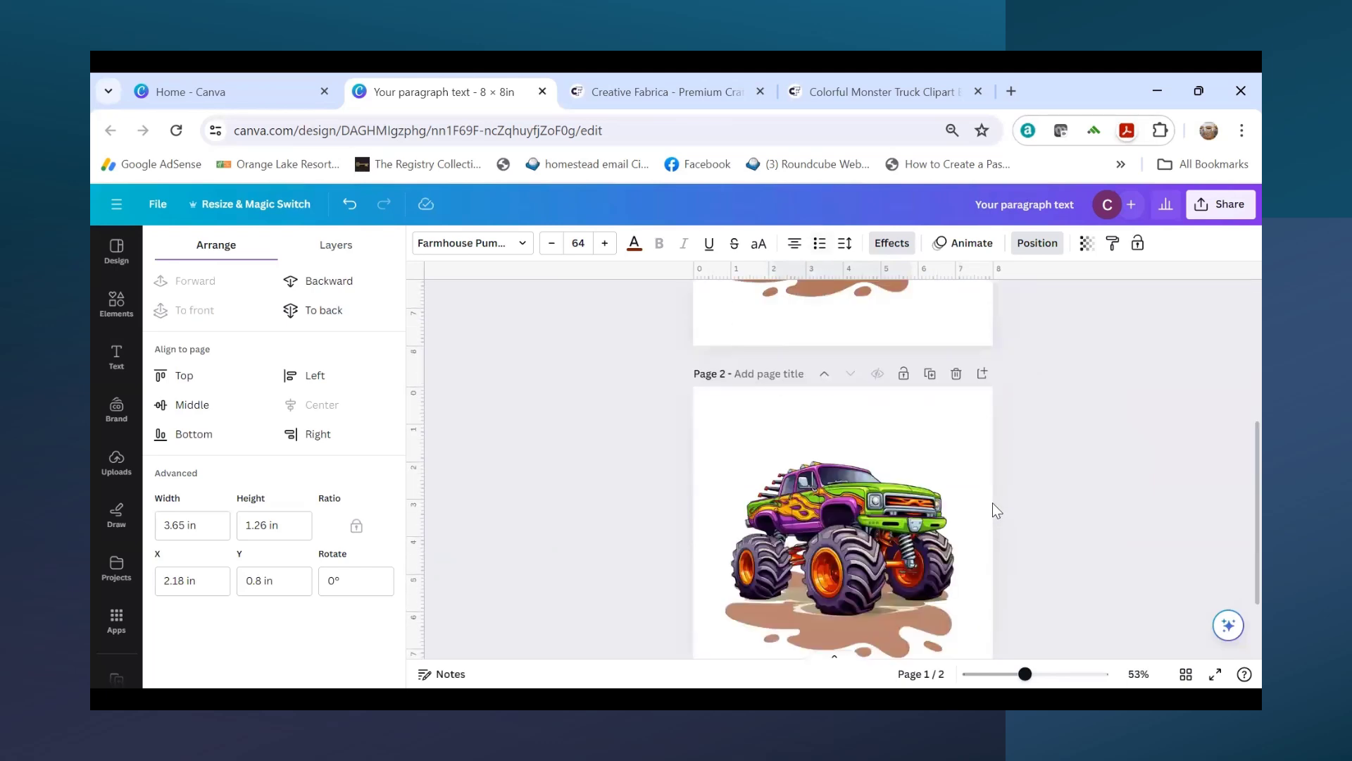
pyautogui.hotkey('ctrl', 'v')
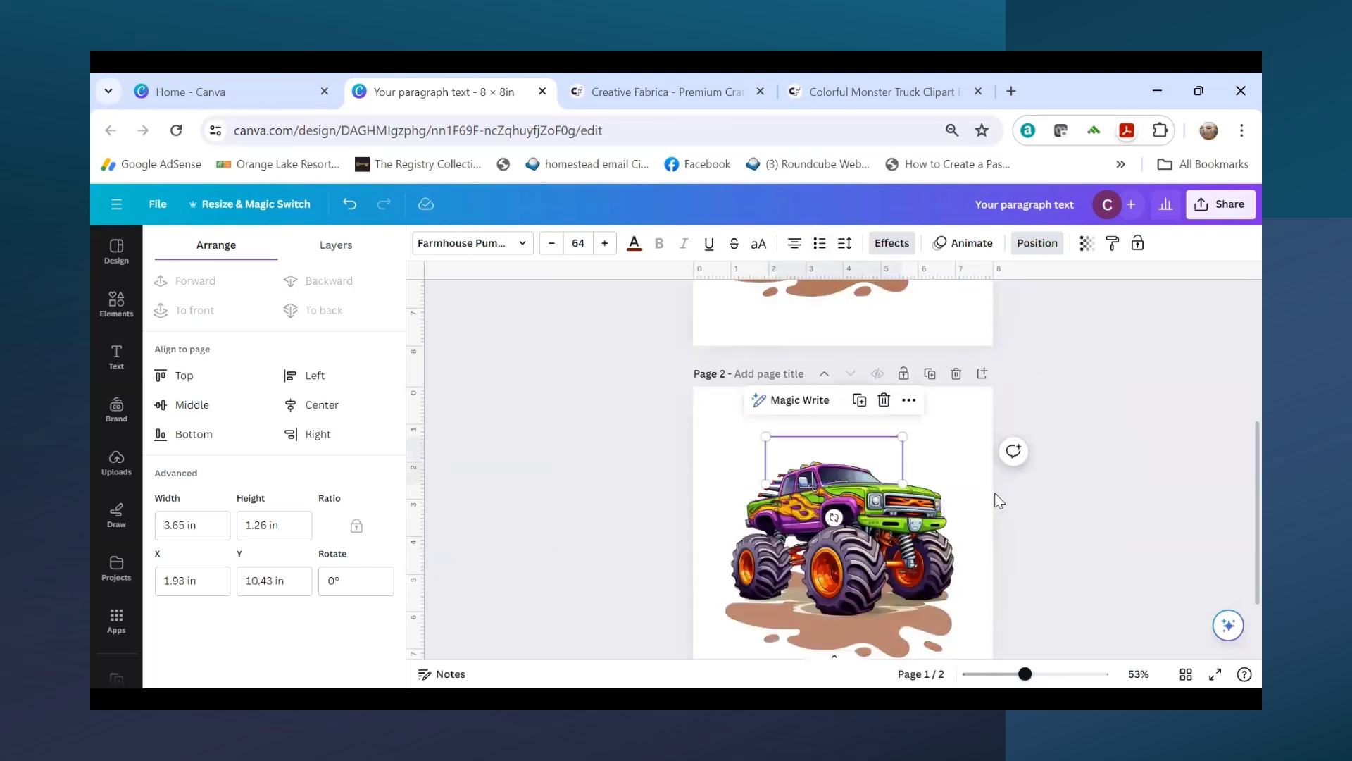
pyautogui.click(865, 462)
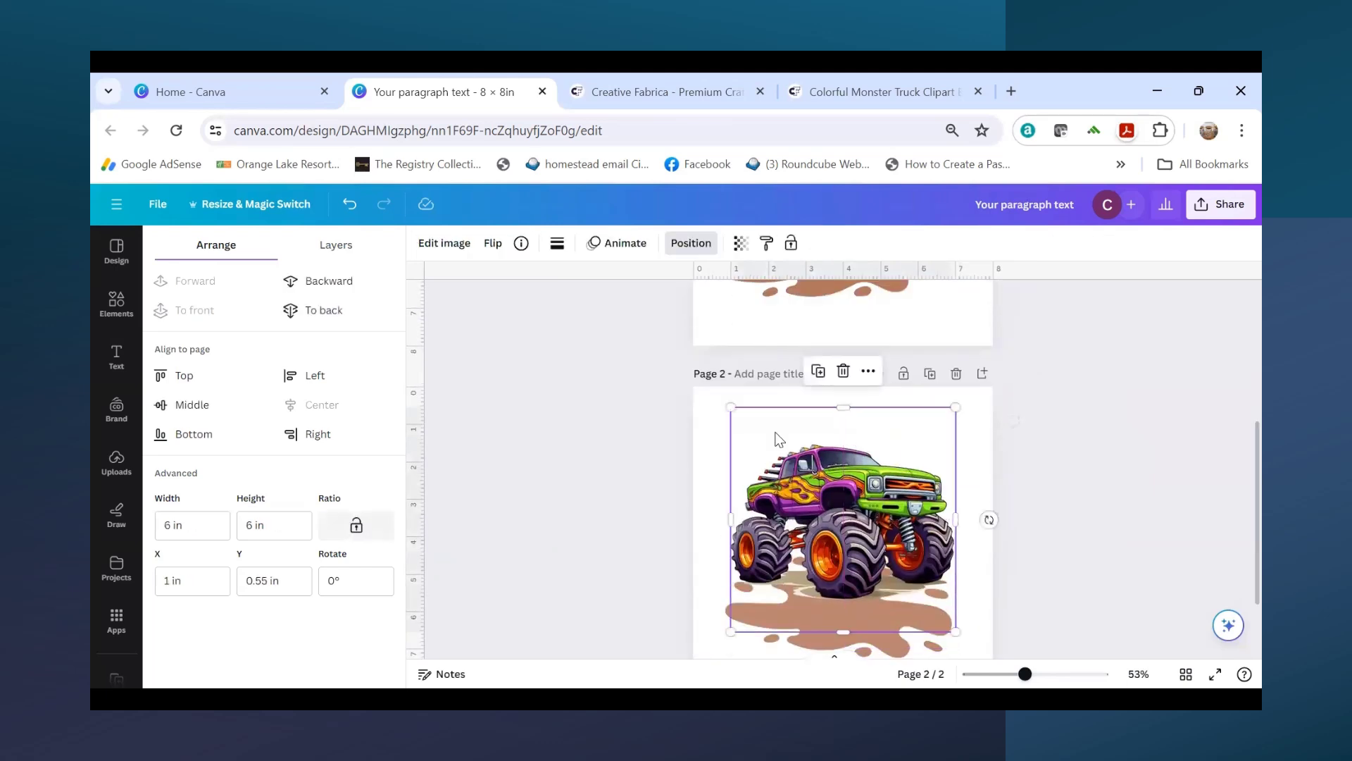
pyautogui.click(350, 205)
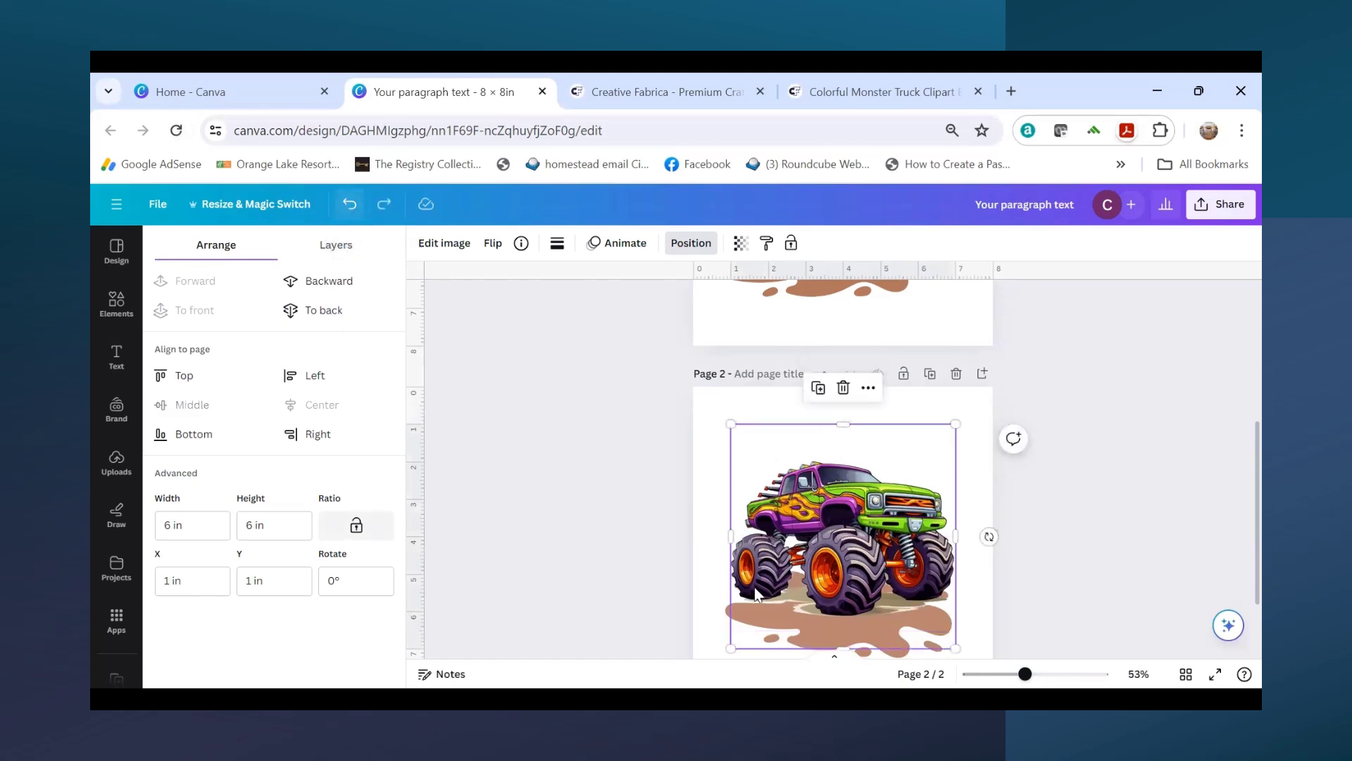
pyautogui.click(705, 523)
pyautogui.scroll(3, 1023, 517)
pyautogui.scroll(-3, 1022, 516)
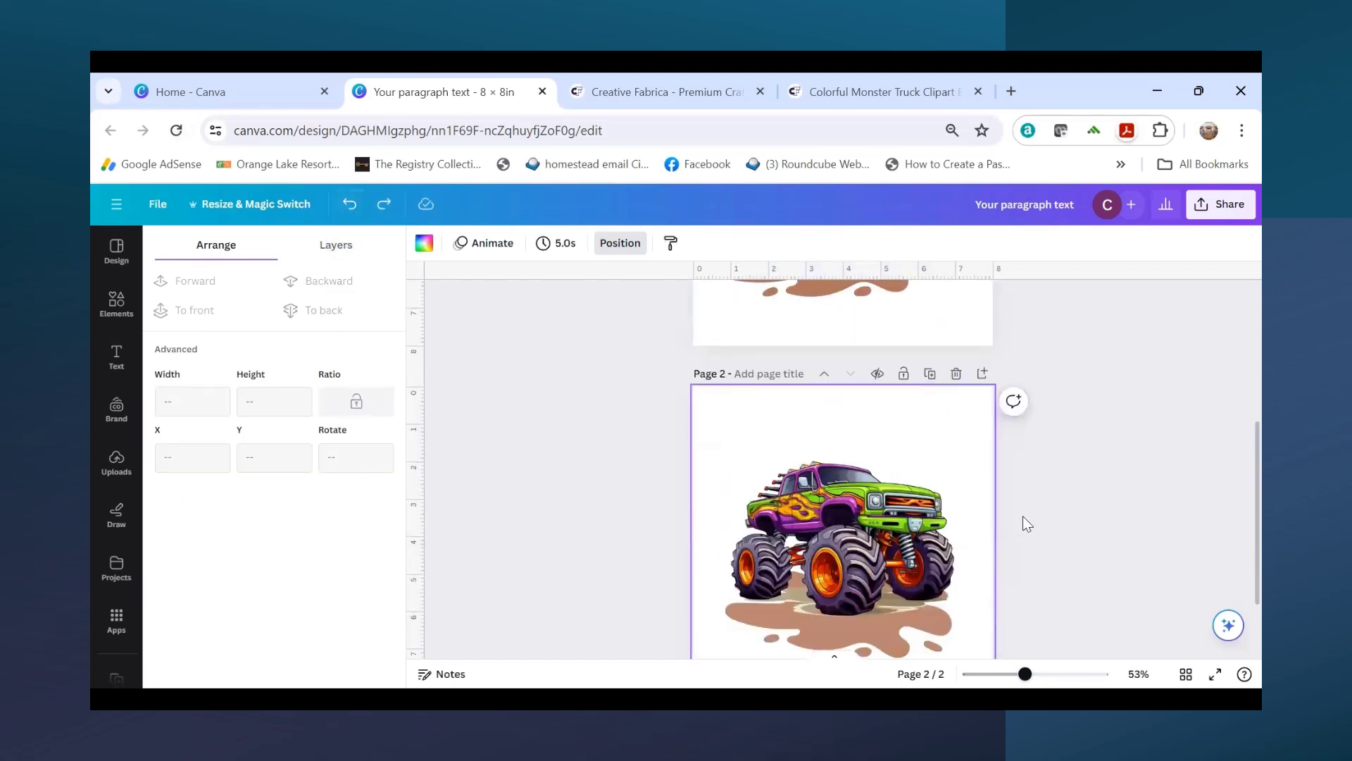
# Step: Duplicate page 1's "Lil Monster" text and place the copy above the truck on page 2 at X 2.18, Y 1 in
pyautogui.scroll(4, 1023, 514)
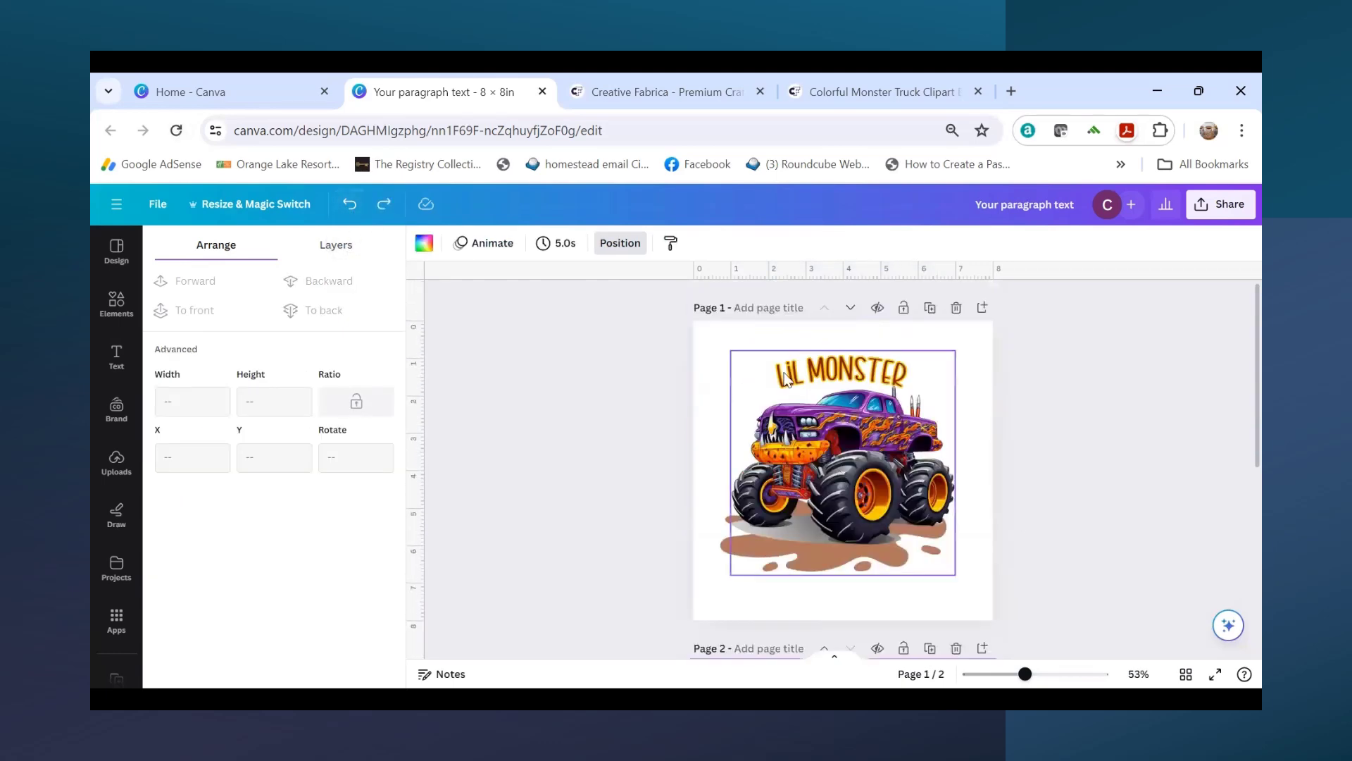
pyautogui.click(786, 378)
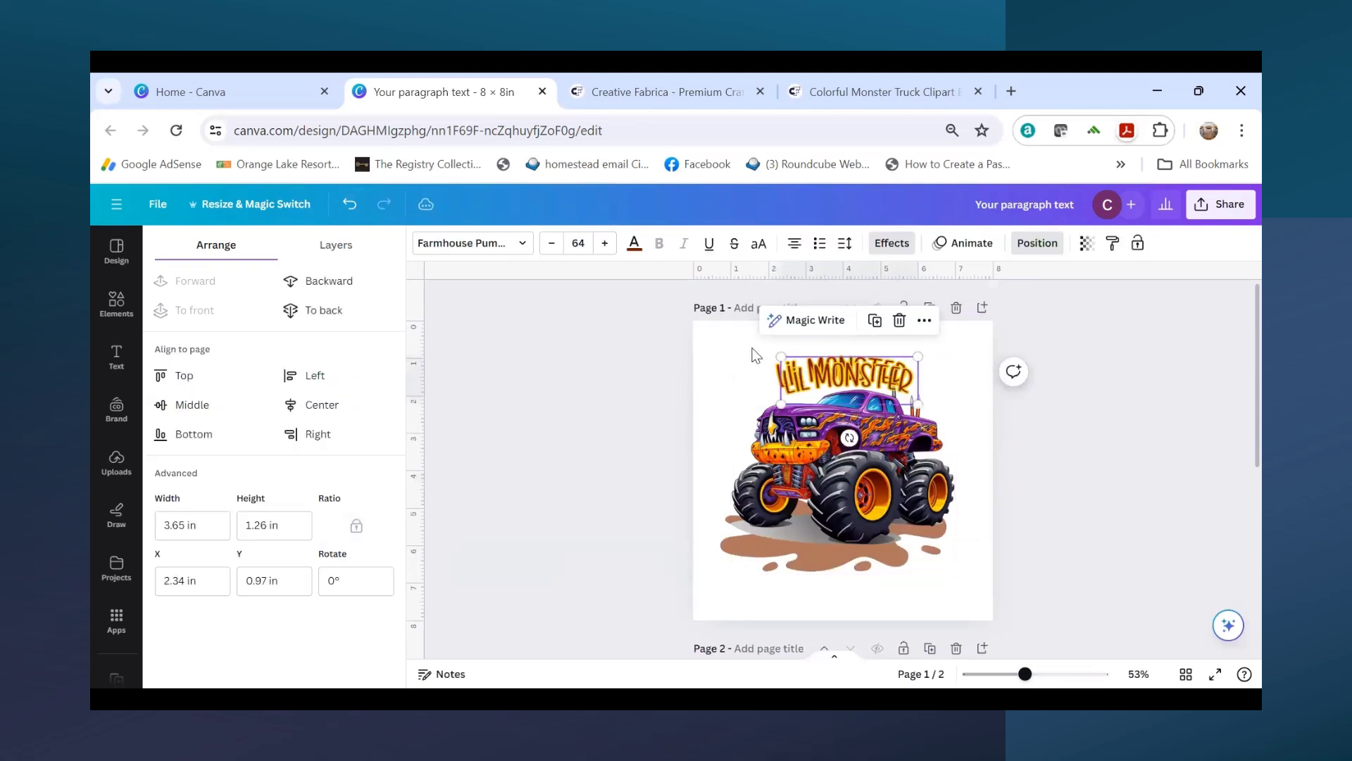
pyautogui.moveTo(794, 371); pyautogui.dragTo(832, 543)
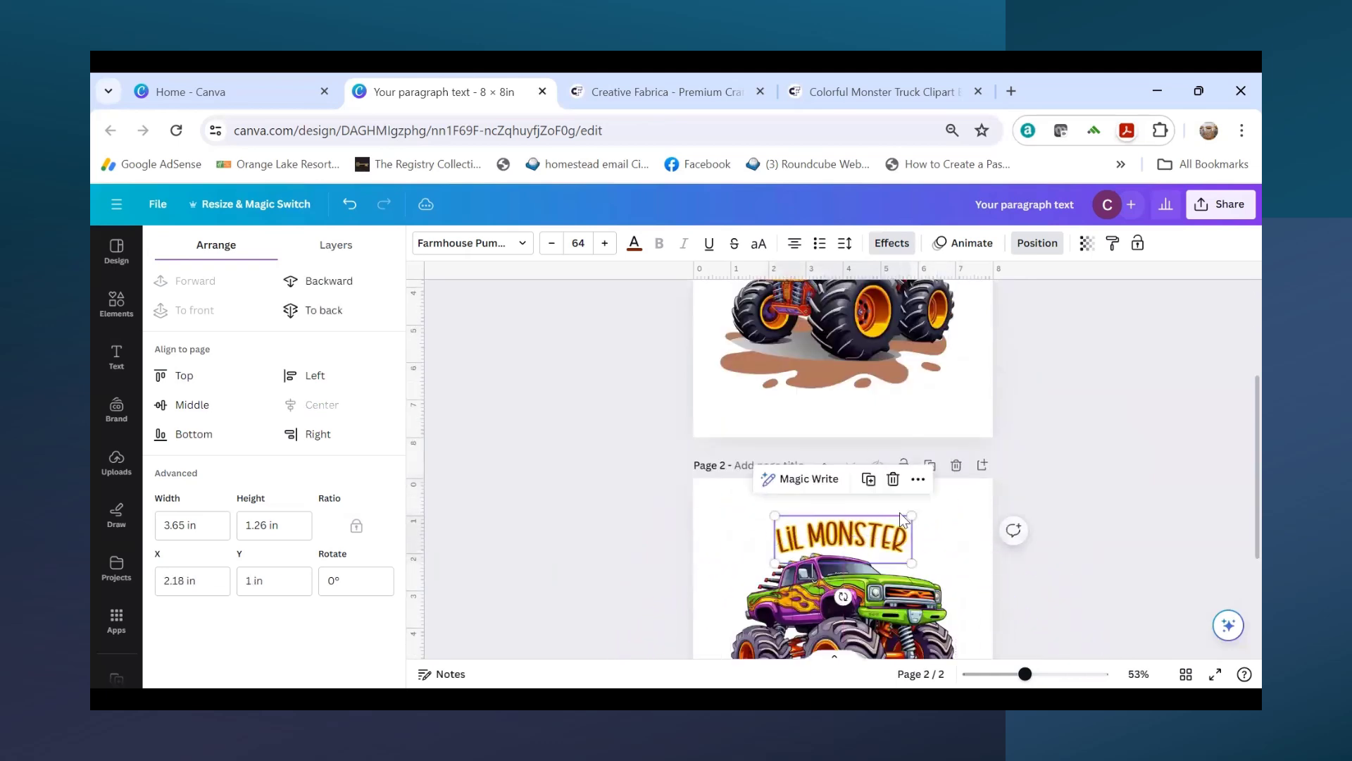
# Step: Recolor page 2's "Lil Monster" text with the green from the green and purple truck's photo colors, and deselect it
pyautogui.scroll(-2, 894, 488)
pyautogui.doubleClick(839, 450)
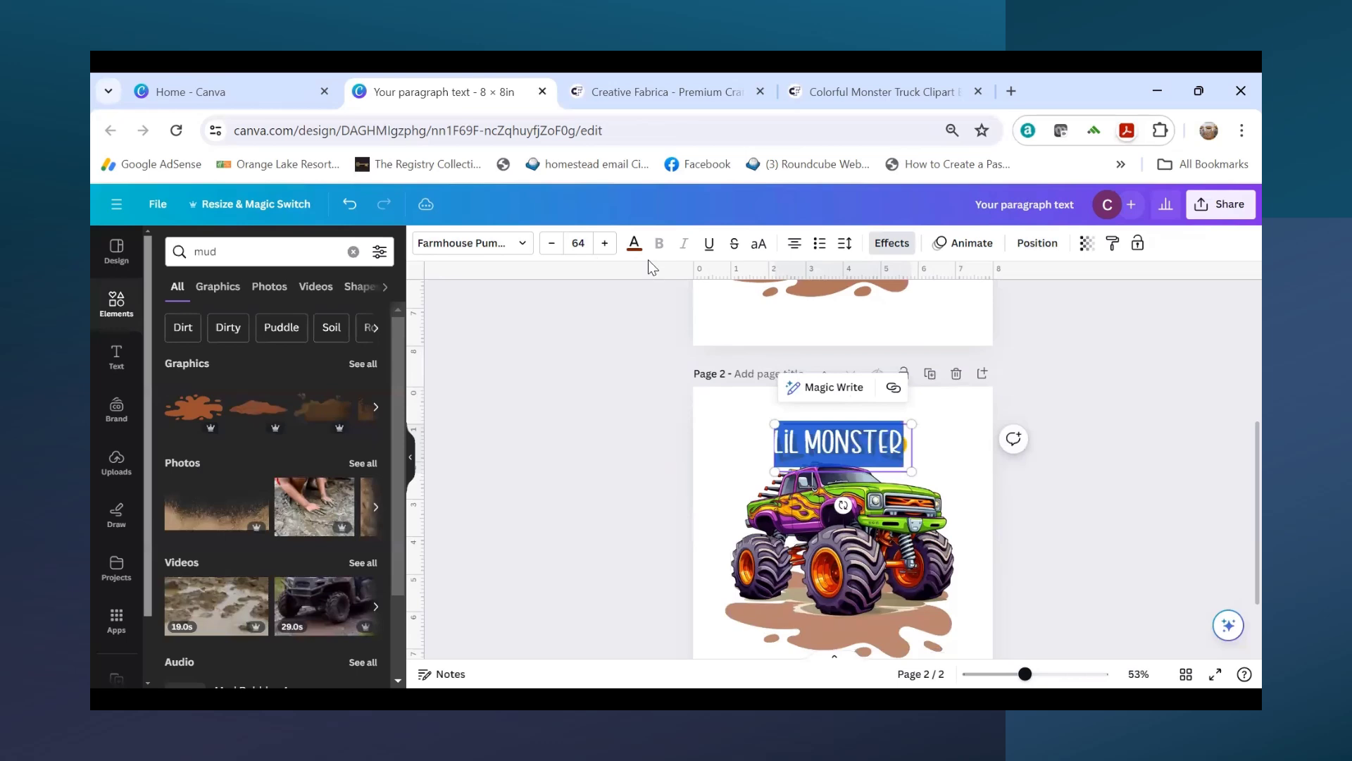
pyautogui.click(635, 244)
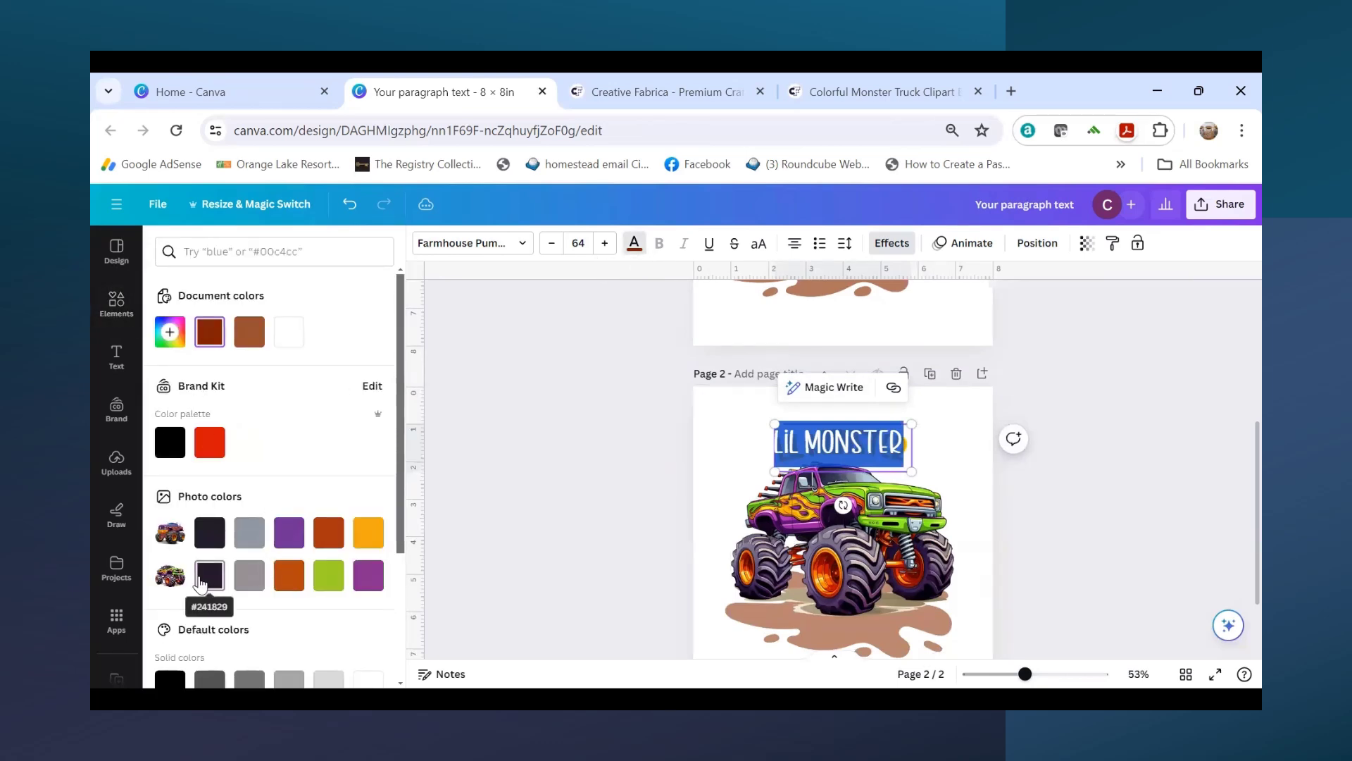
pyautogui.click(328, 575)
pyautogui.click(1180, 493)
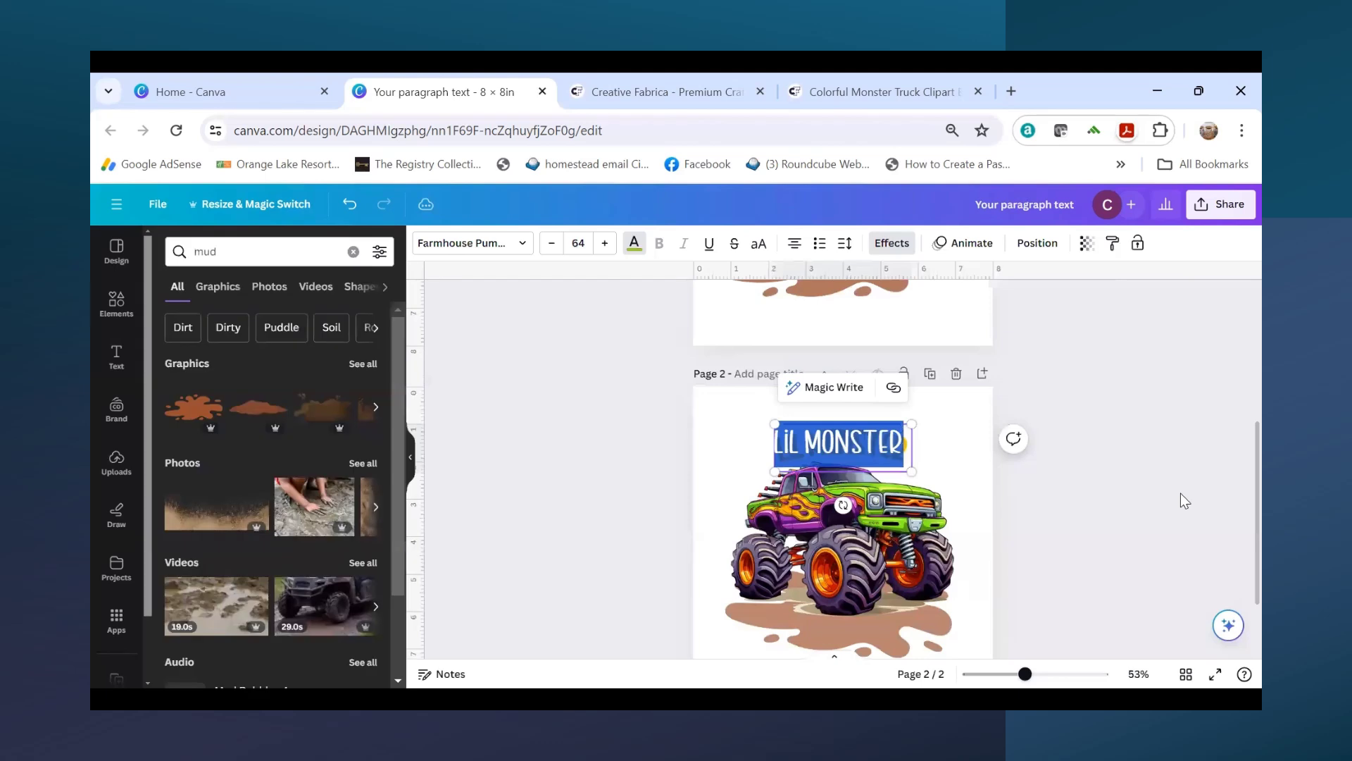
pyautogui.click(966, 505)
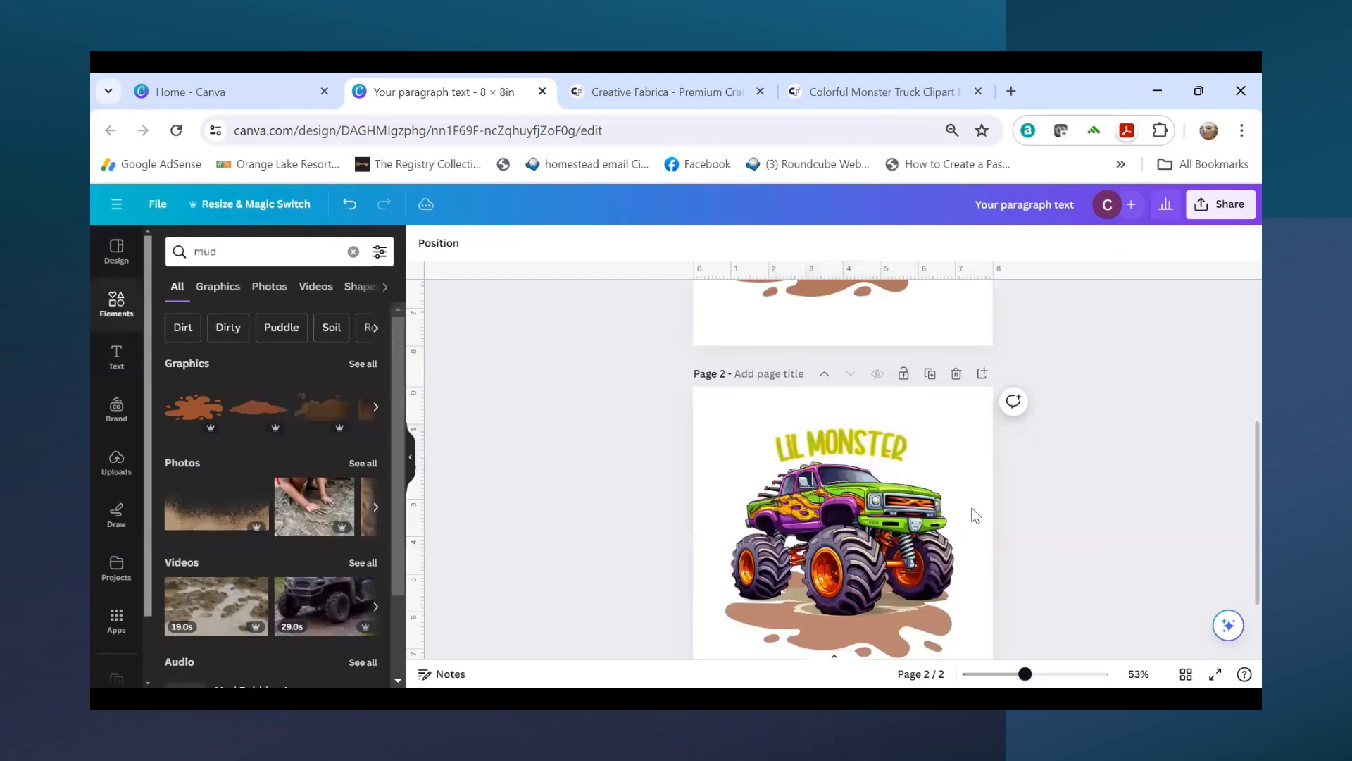
# Step: Try the default green and light green #C1FF72 as the outline color of page 2's "Lil Monster" text
pyautogui.scroll(-2, 979, 515)
pyautogui.click(863, 357)
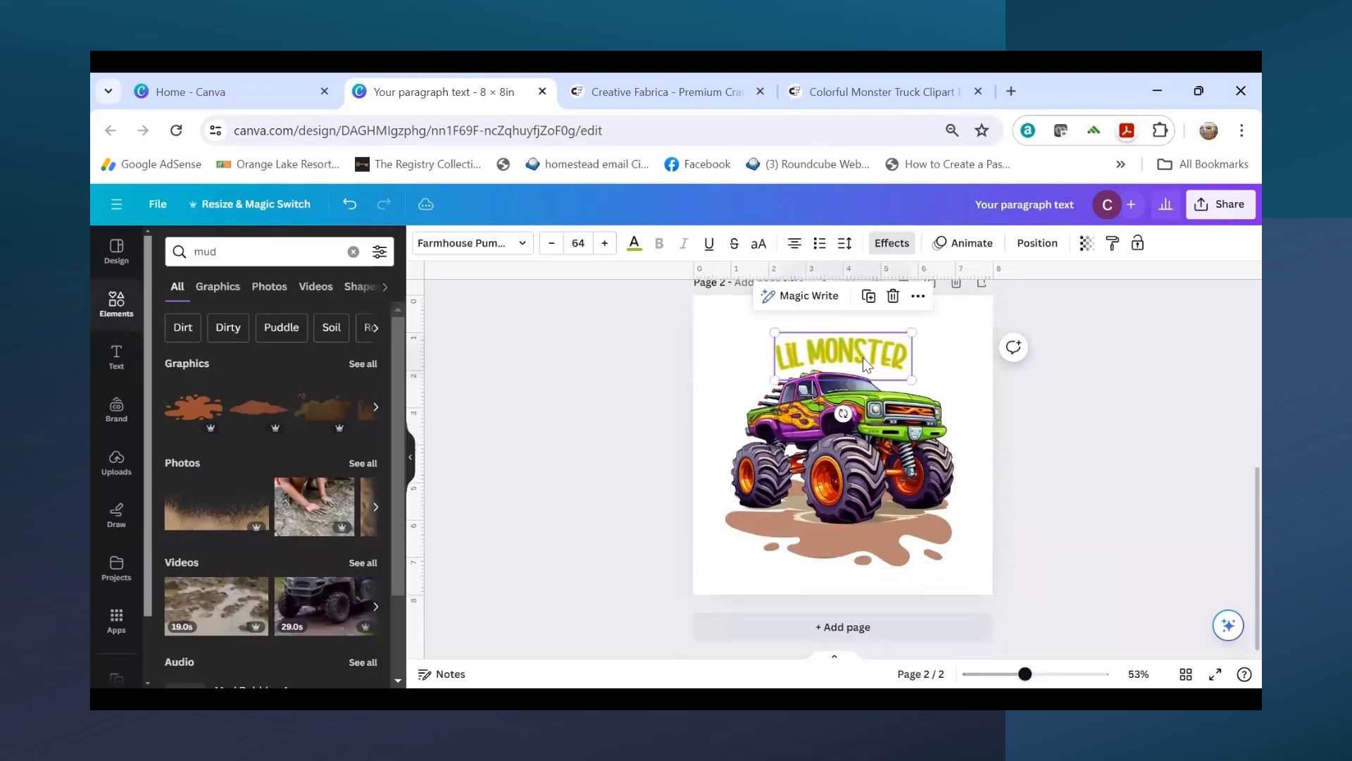
pyautogui.click(906, 247)
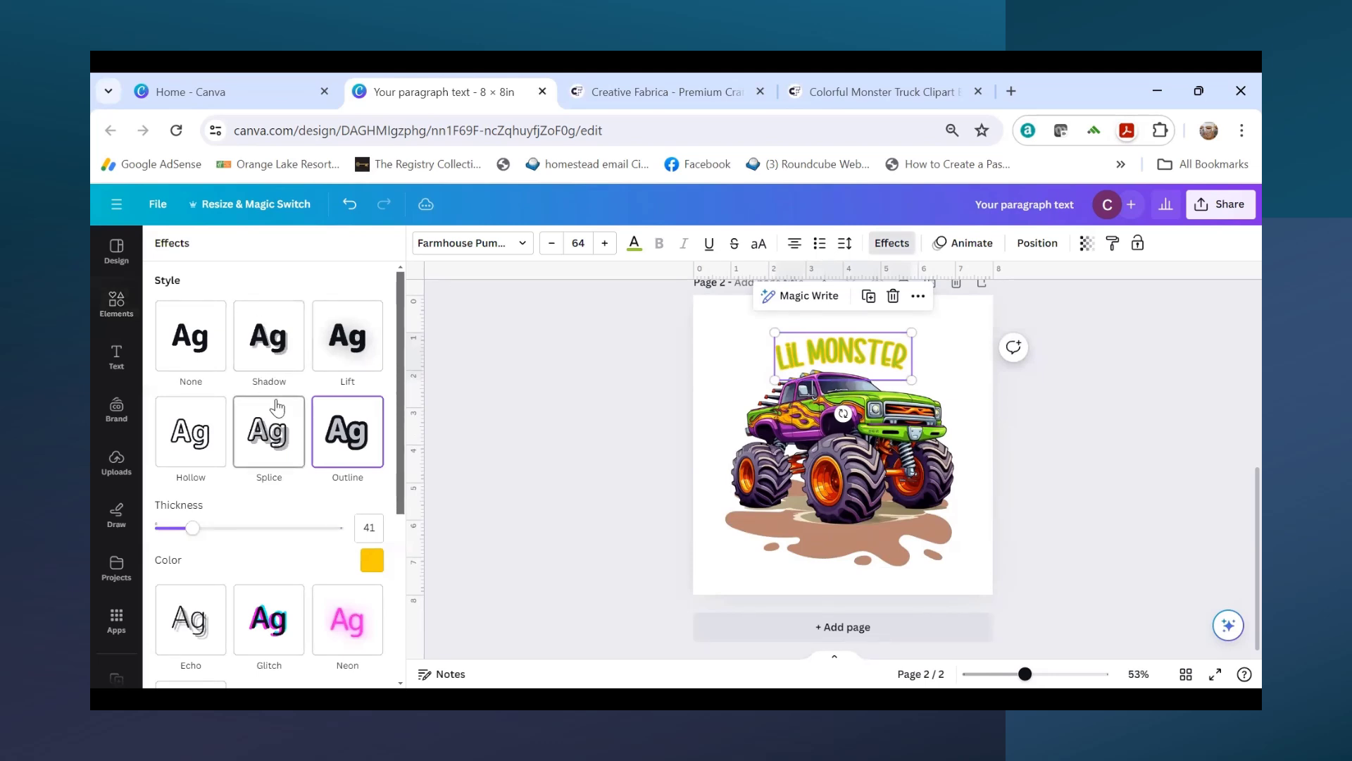
pyautogui.scroll(-1, 282, 408)
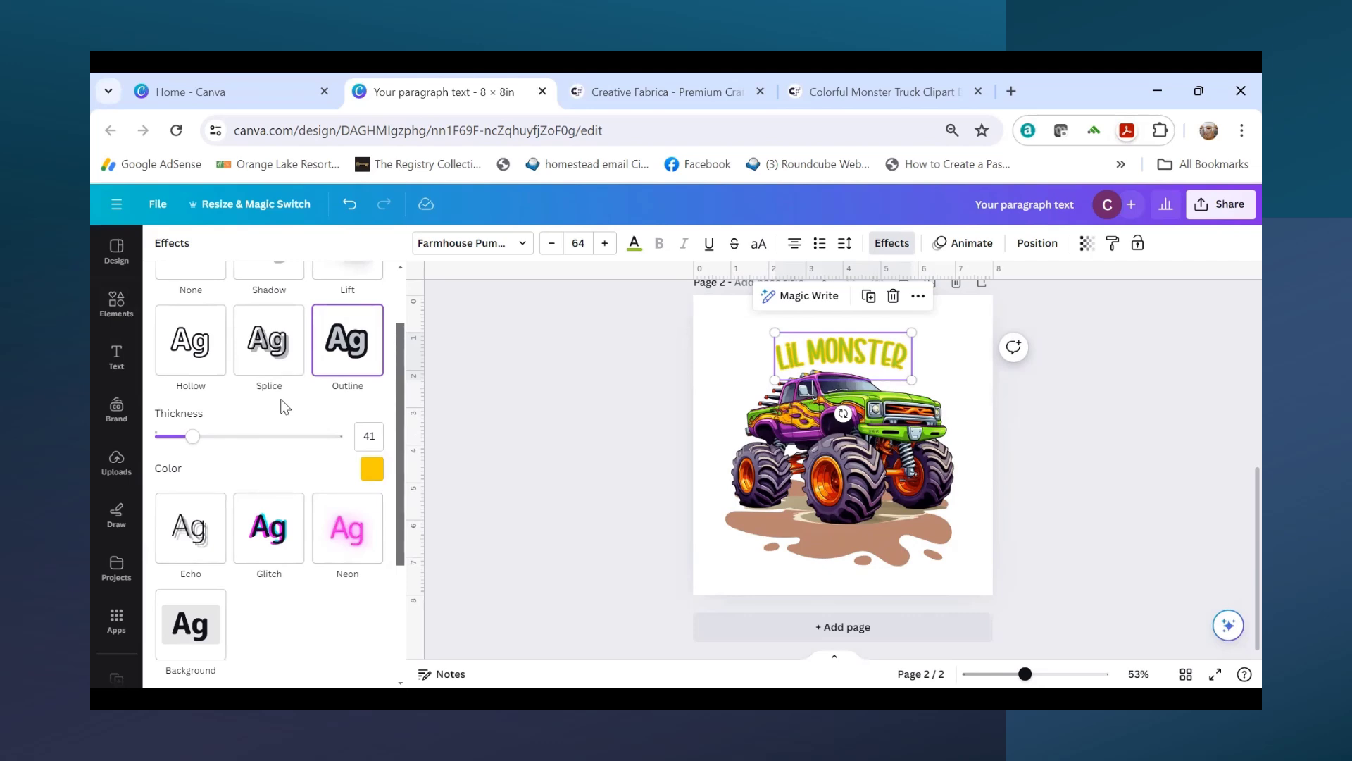
pyautogui.click(372, 471)
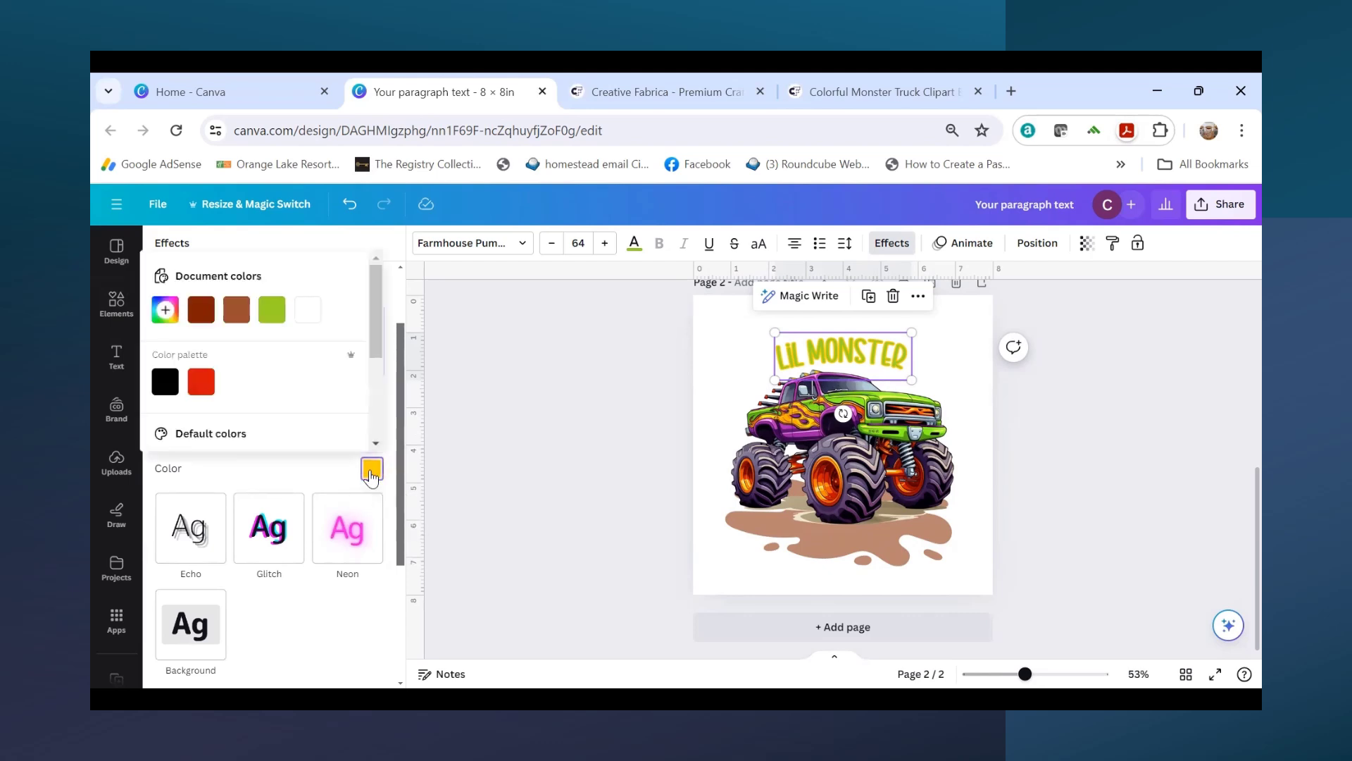
pyautogui.scroll(-3, 236, 362)
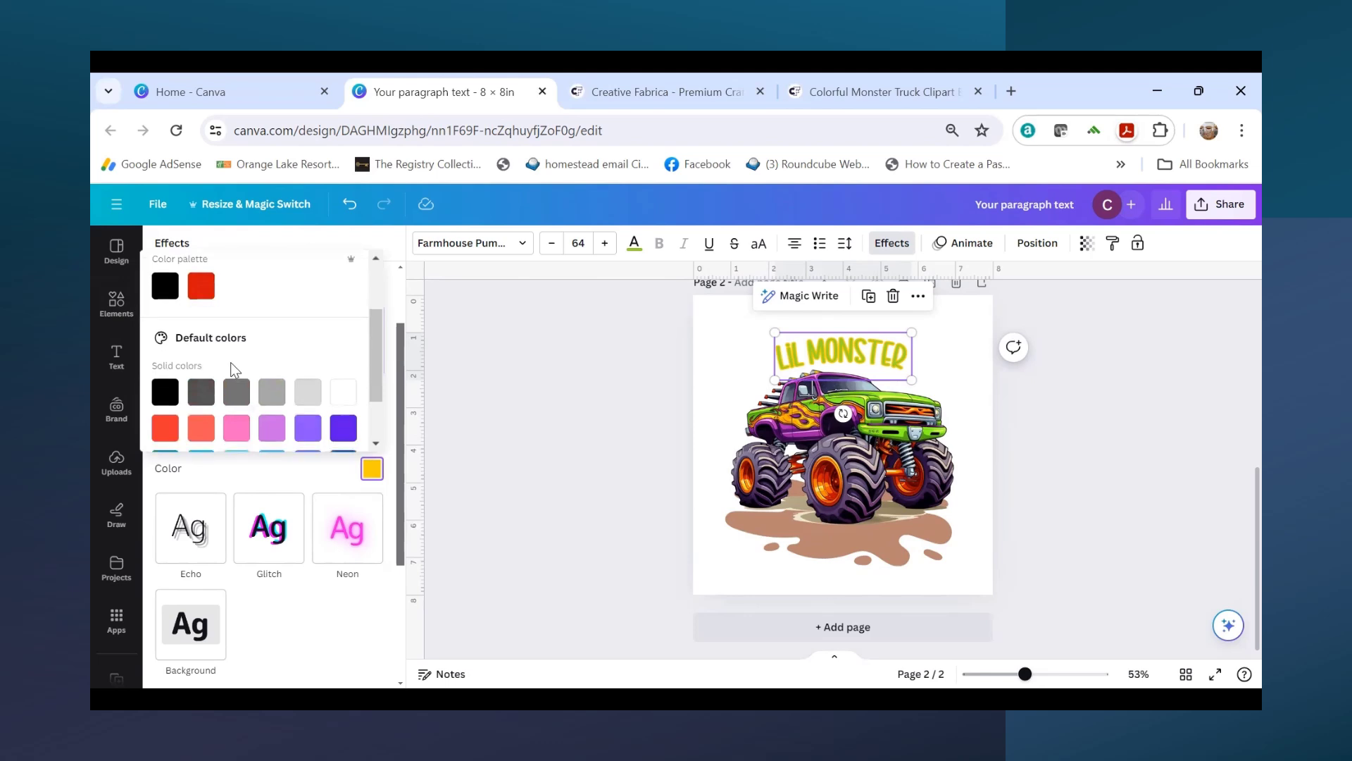
pyautogui.click(201, 426)
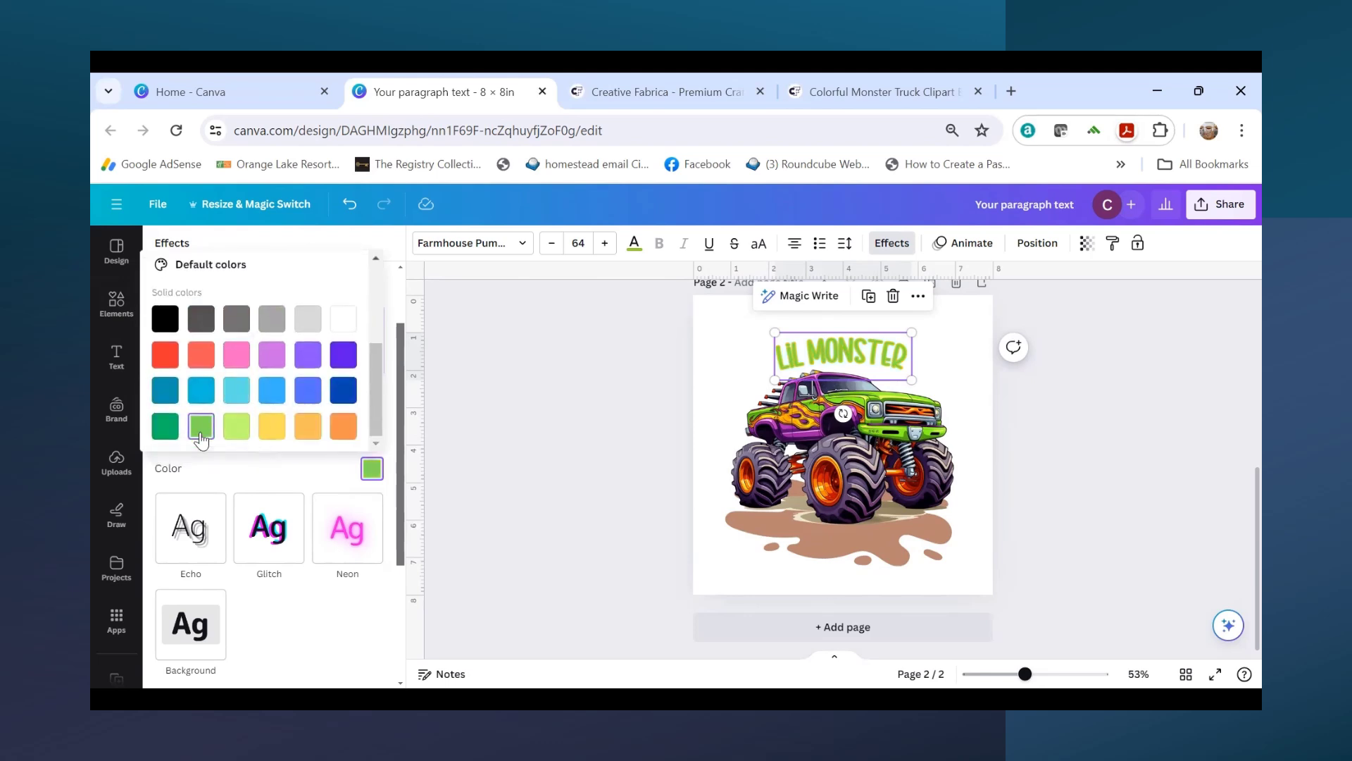
pyautogui.click(238, 428)
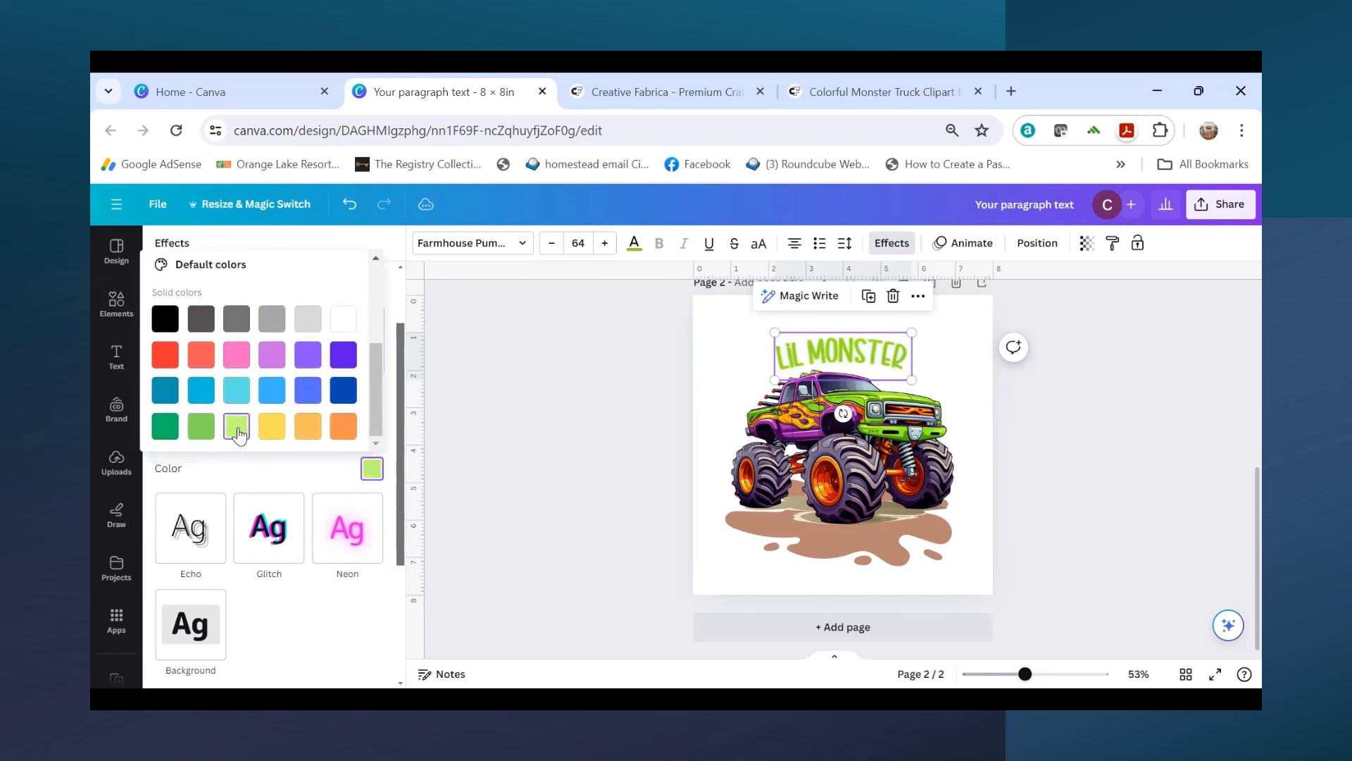
# Step: Set the outline of page 2's "Lil Monster" text to orange #F99A10, sampled with the eyedropper from the truck's flames
pyautogui.click(1060, 674)
pyautogui.scroll(3, 1069, 586)
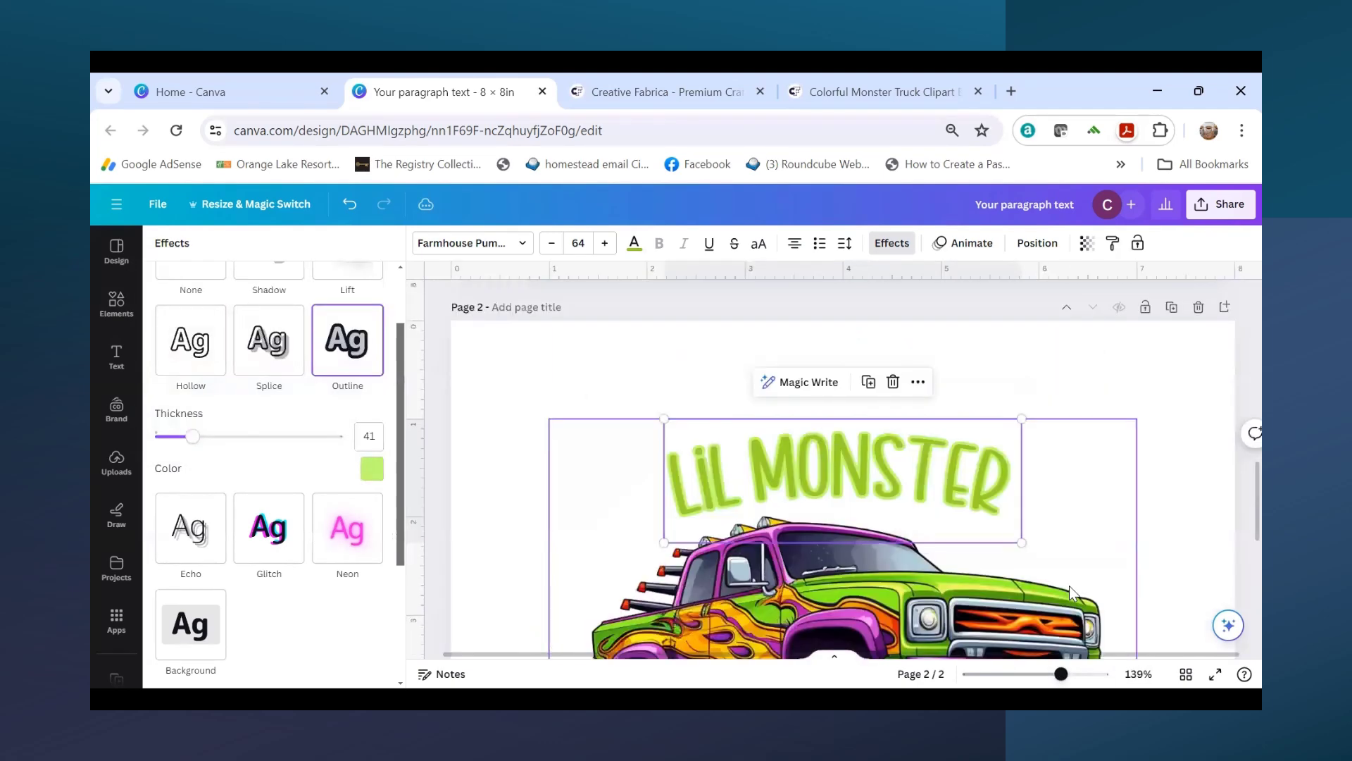
pyautogui.scroll(-2, 1067, 586)
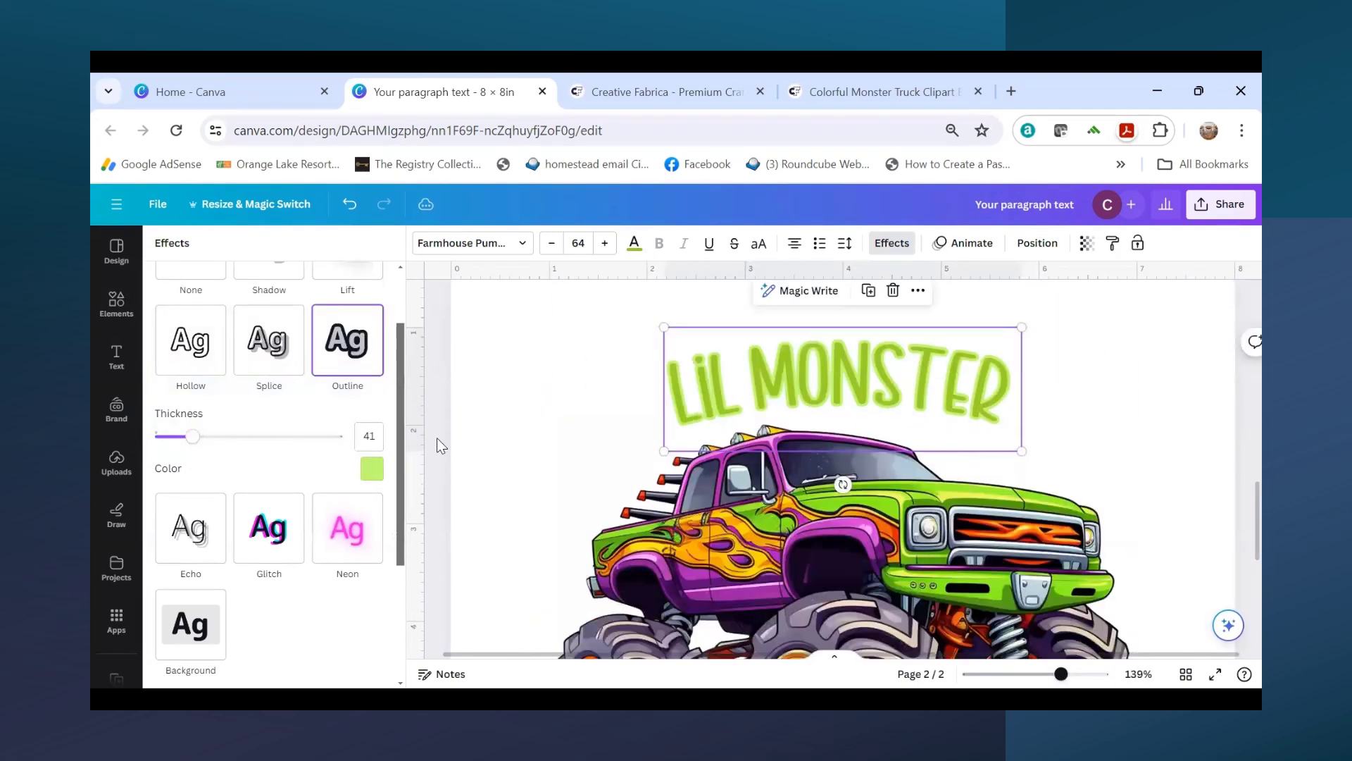
pyautogui.click(371, 469)
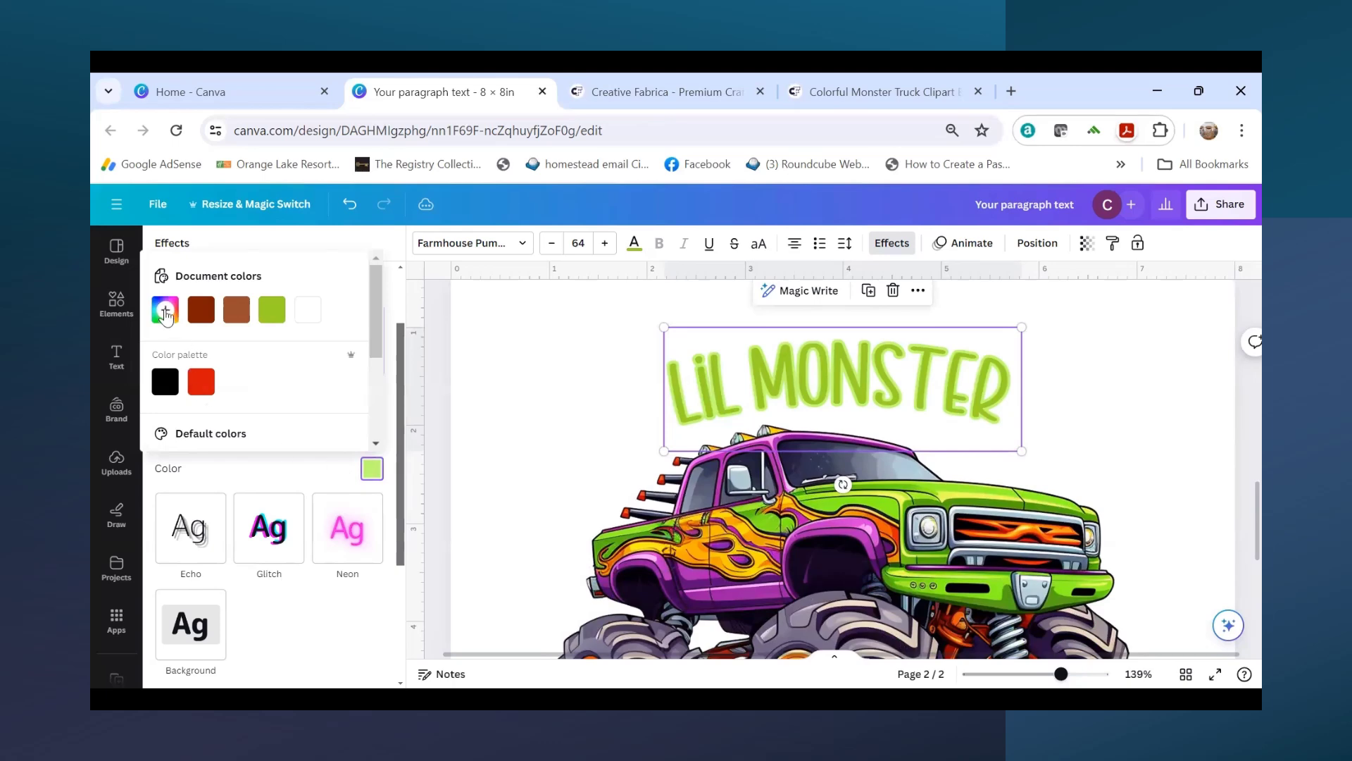
pyautogui.click(165, 313)
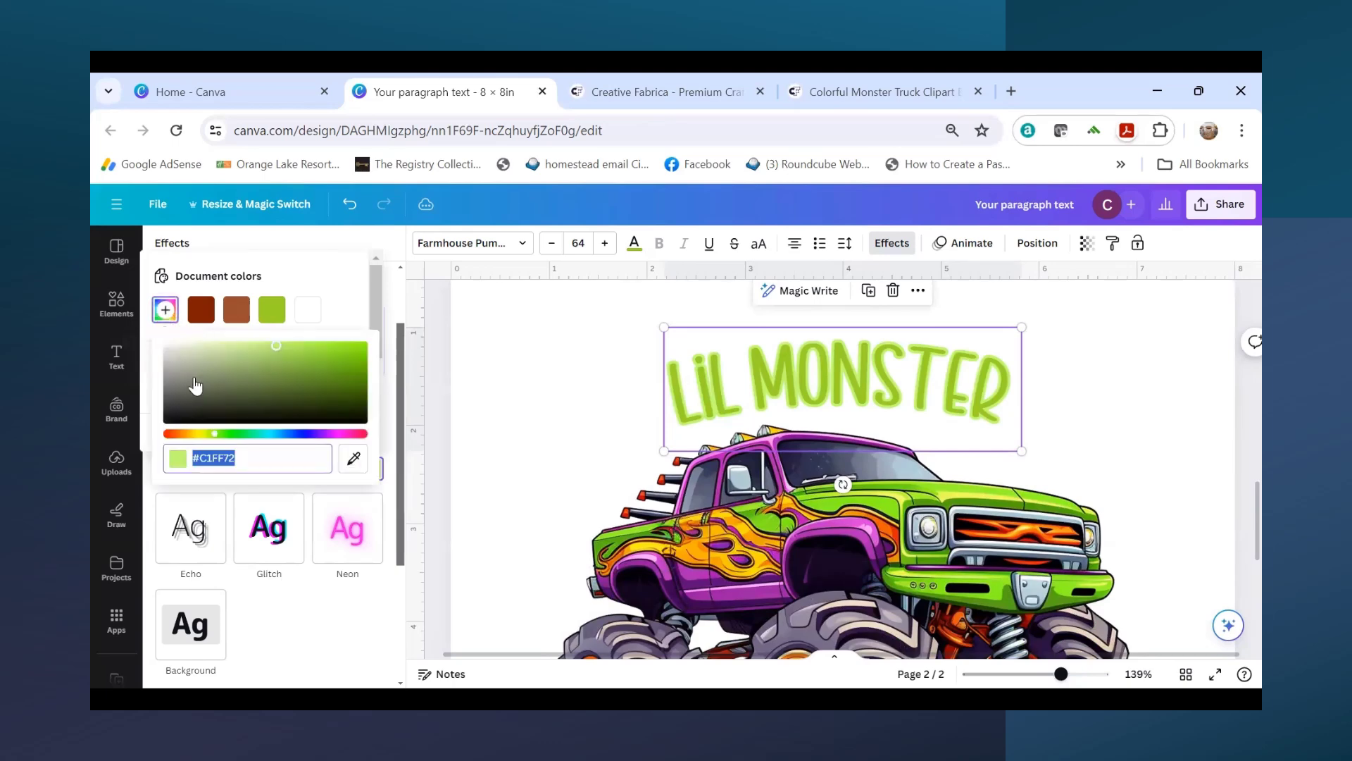
pyautogui.click(353, 459)
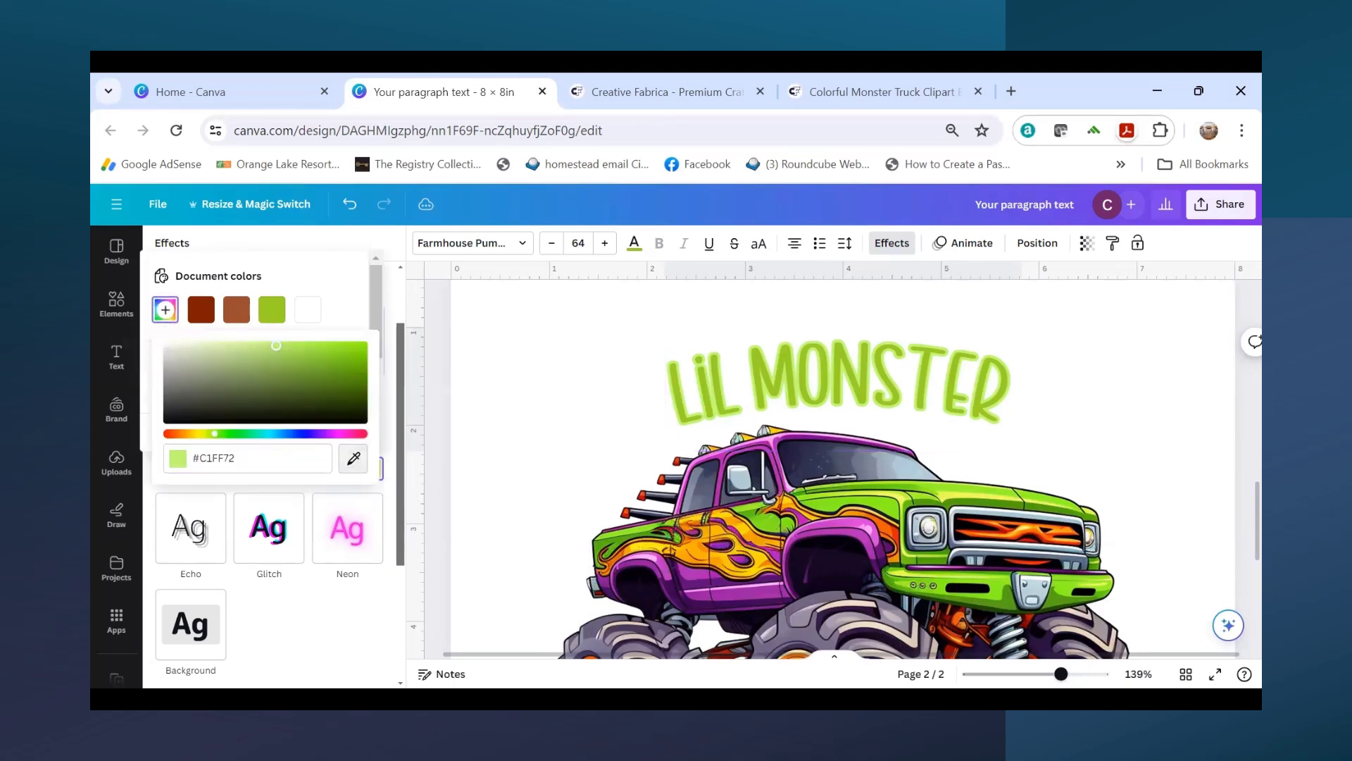
pyautogui.click(703, 550)
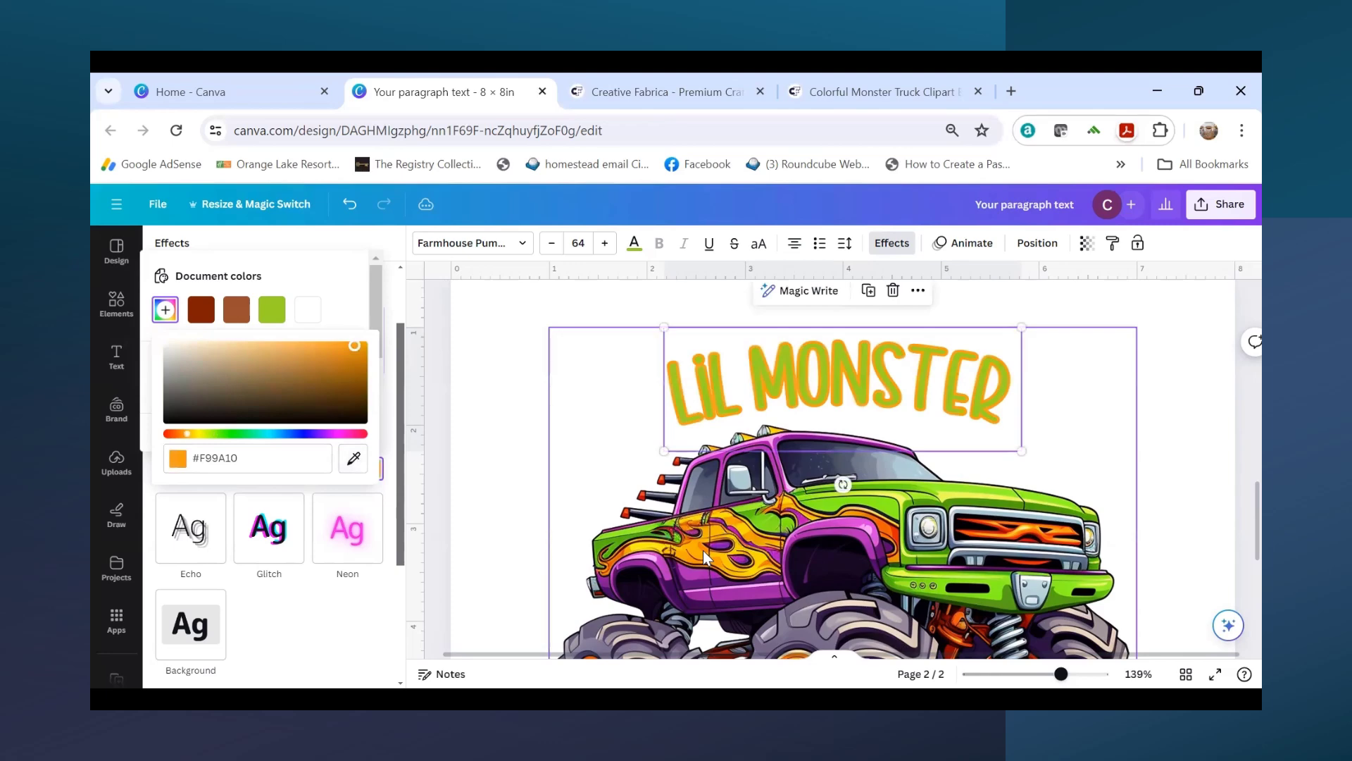
pyautogui.click(1202, 431)
# Step: Compare the finished monster truck designs on page 1 and page 2 at a reduced zoom of 57%
pyautogui.scroll(10, 1127, 472)
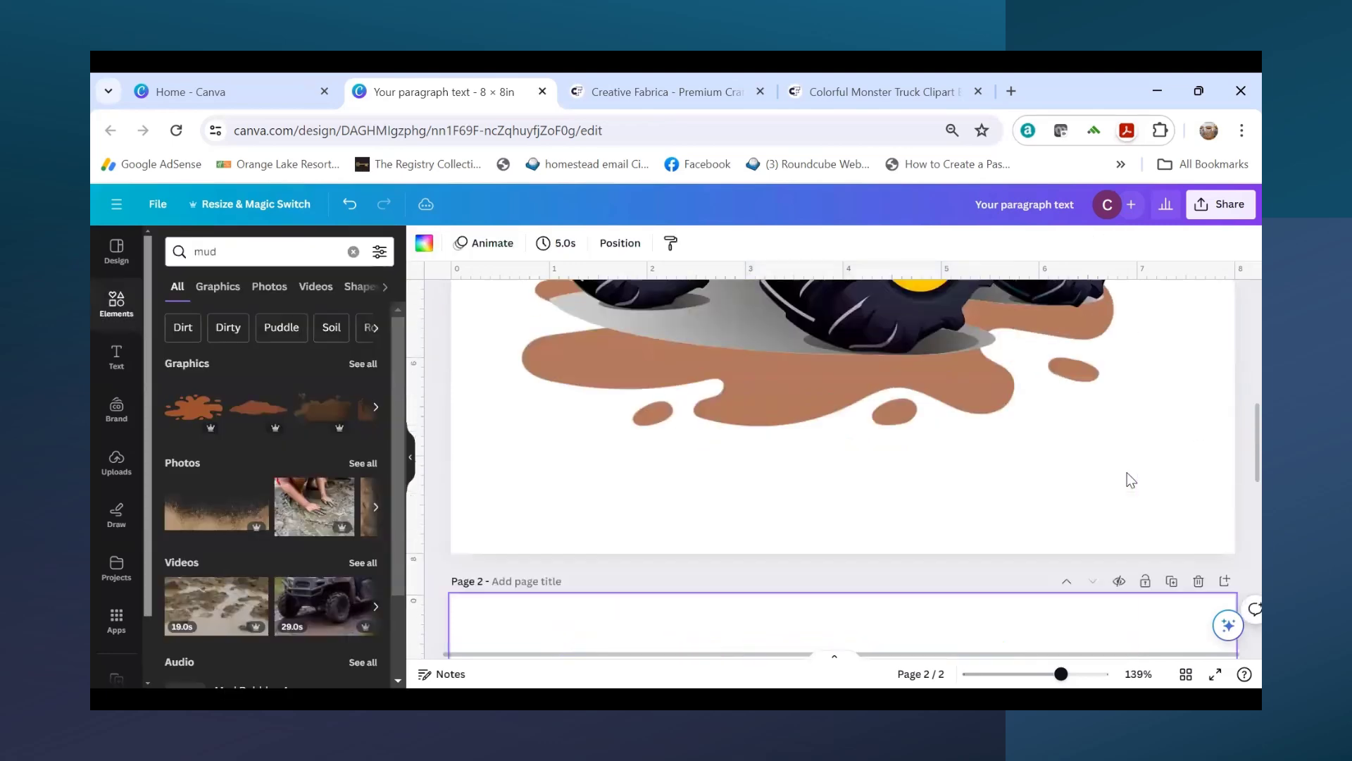
pyautogui.scroll(-10, 1127, 464)
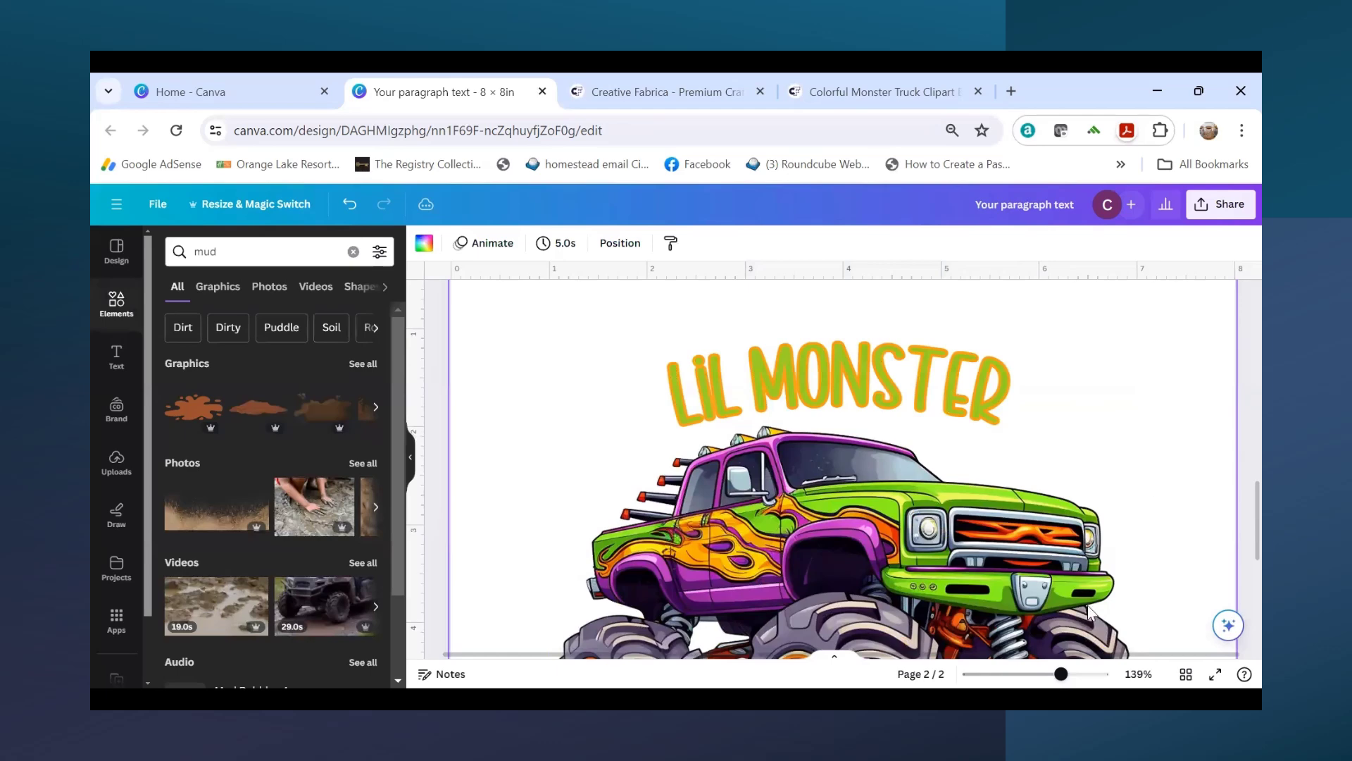
pyautogui.click(1027, 674)
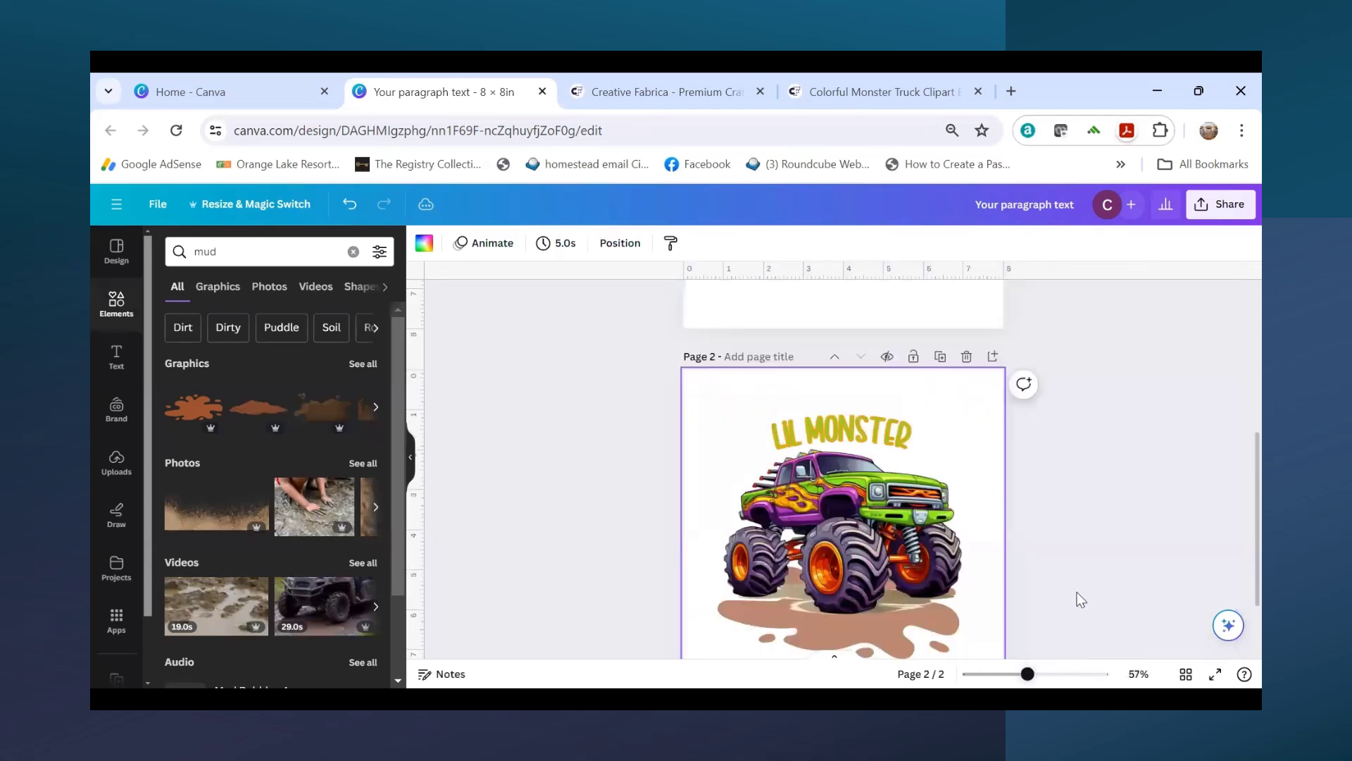
pyautogui.scroll(5, 1081, 599)
pyautogui.scroll(-2, 1069, 538)
pyautogui.scroll(-4, 1072, 539)
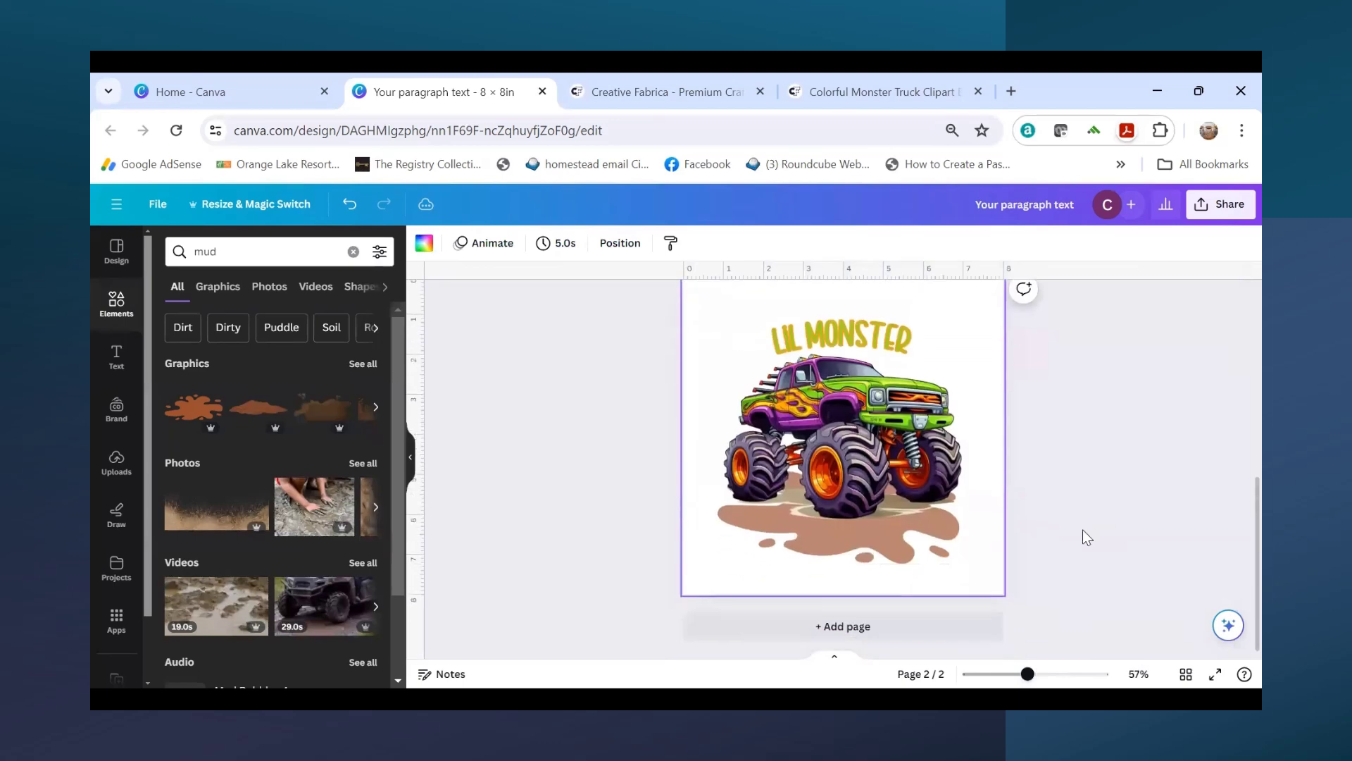
pyautogui.scroll(5, 1123, 477)
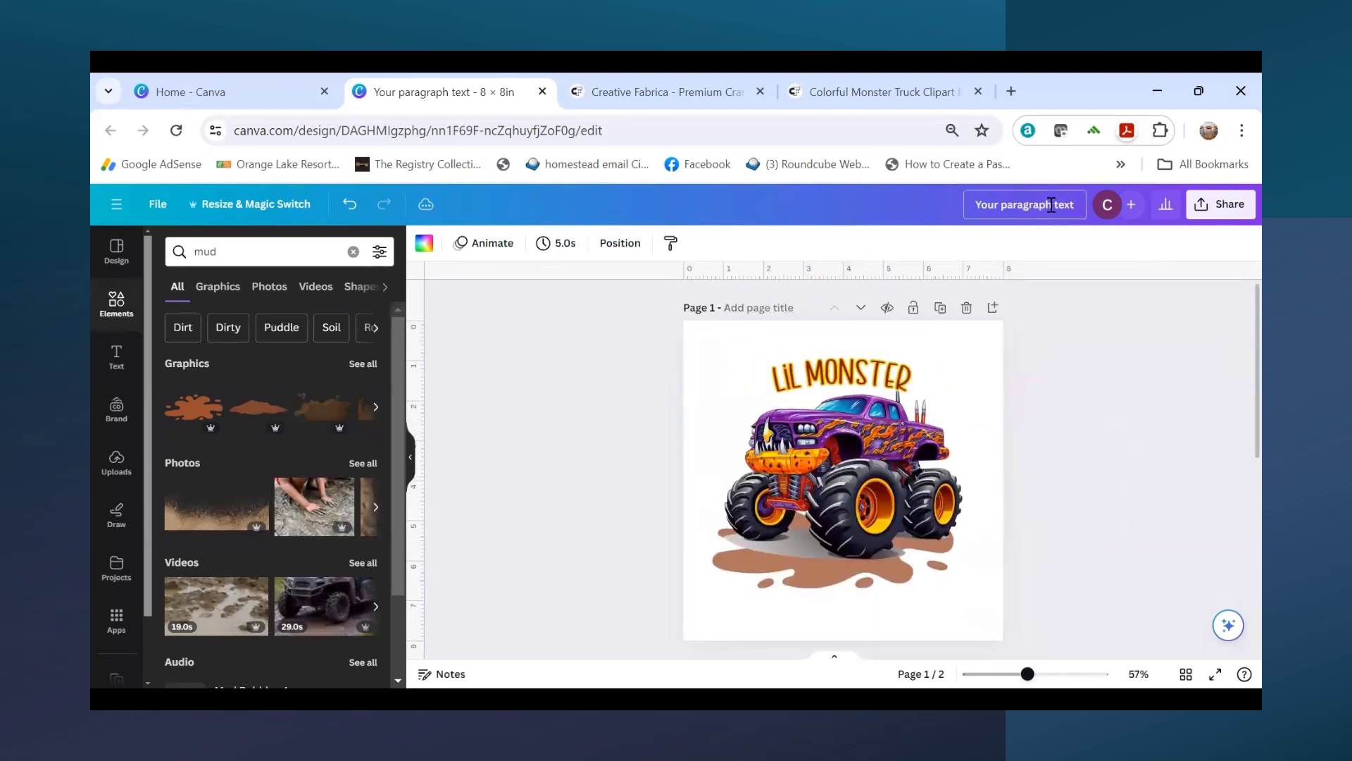
# Step: Rename the design "lil monsters" and download both pages as transparent-background PNGs at size 2.375 (4,750 × 4,750 px)
pyautogui.click(979, 201)
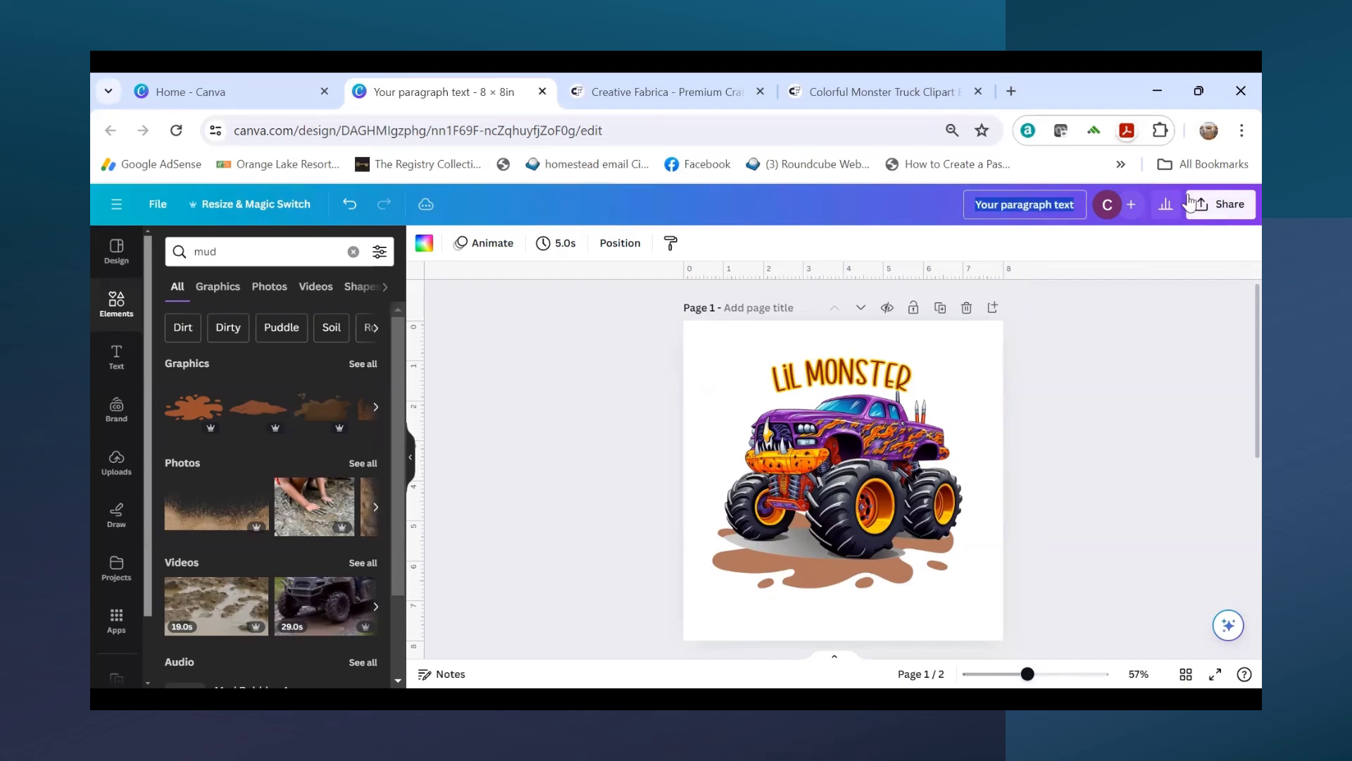
pyautogui.write('Lil monsters')
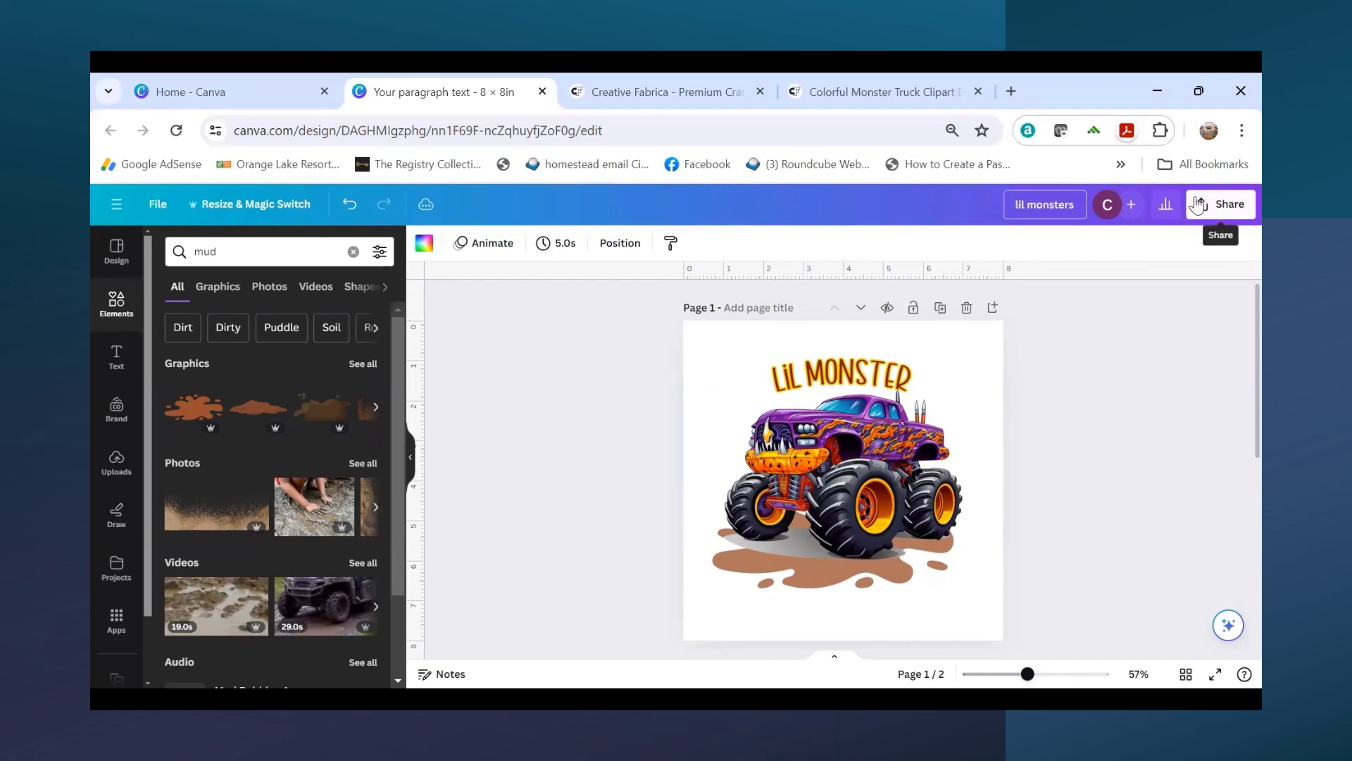
pyautogui.click(1201, 207)
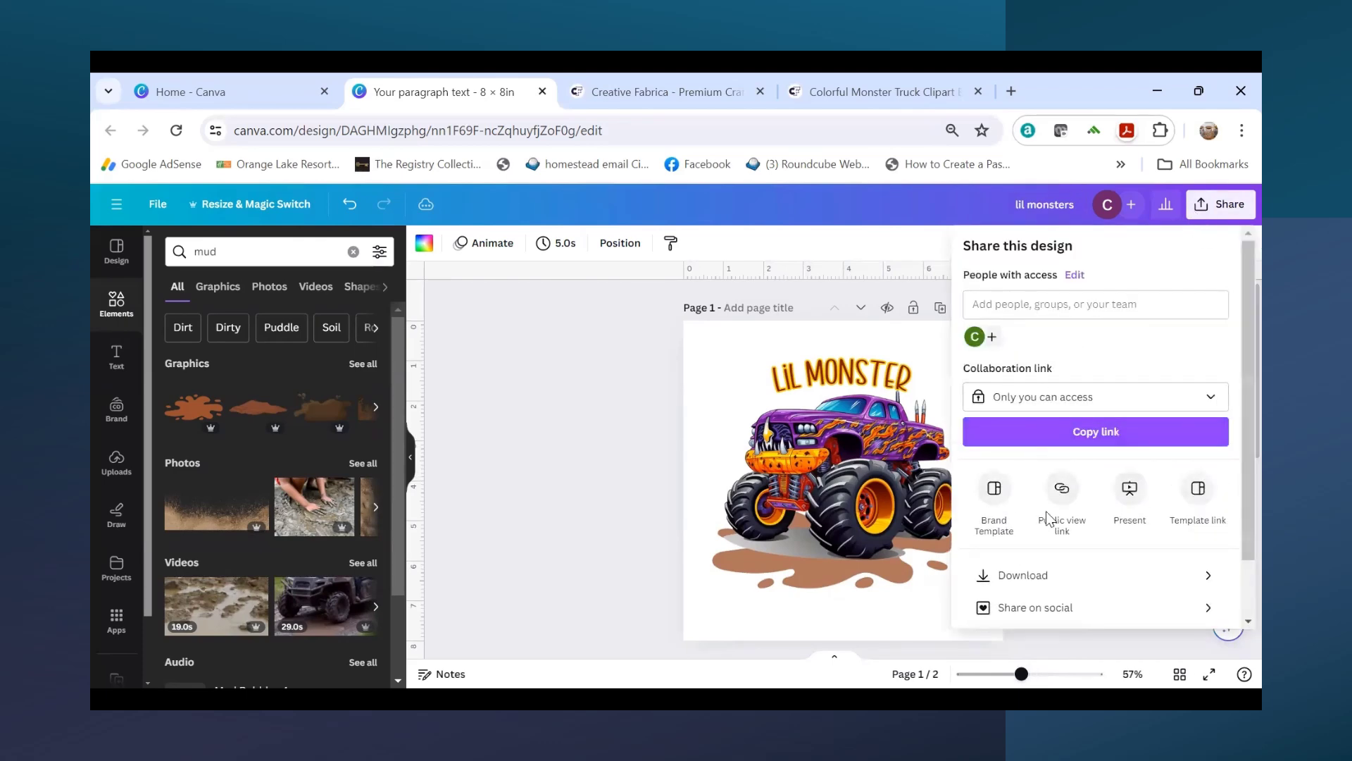
pyautogui.click(1030, 573)
pyautogui.click(1215, 319)
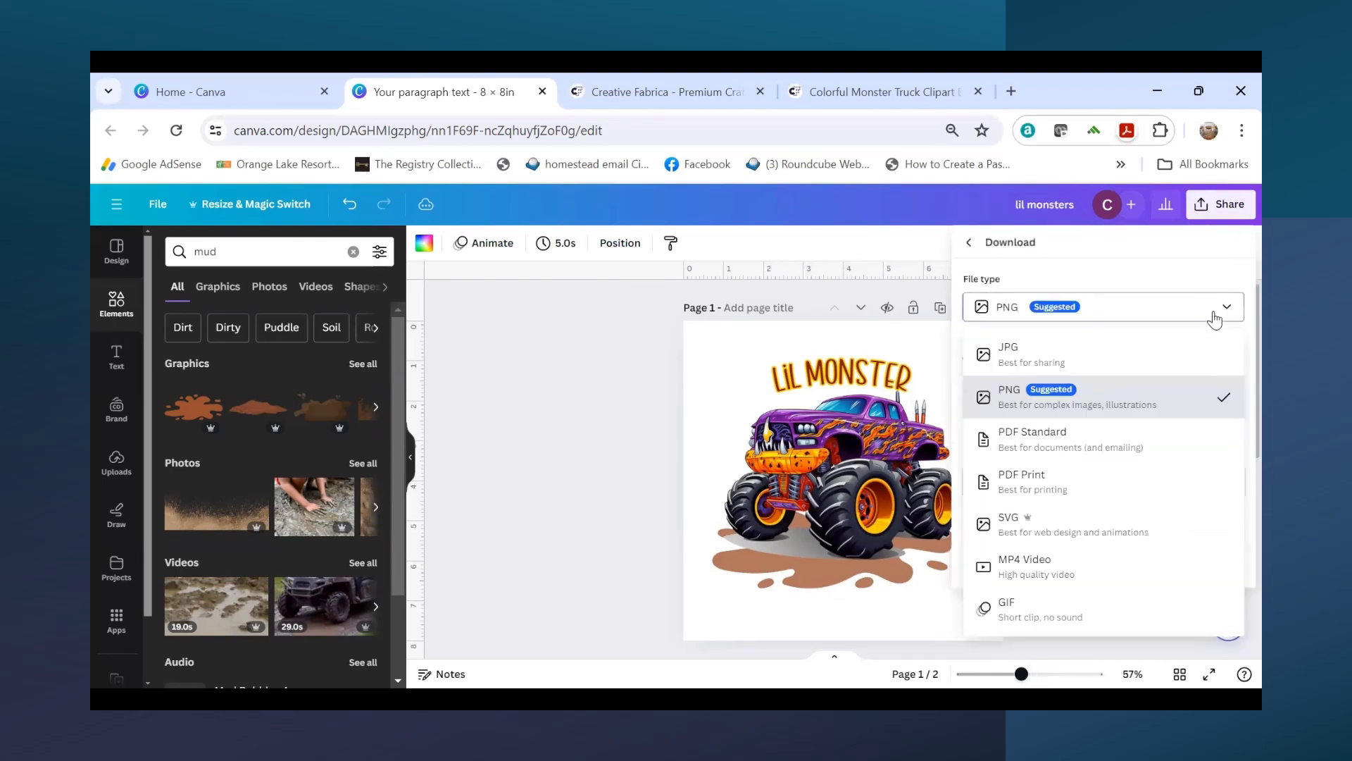
pyautogui.click(1215, 317)
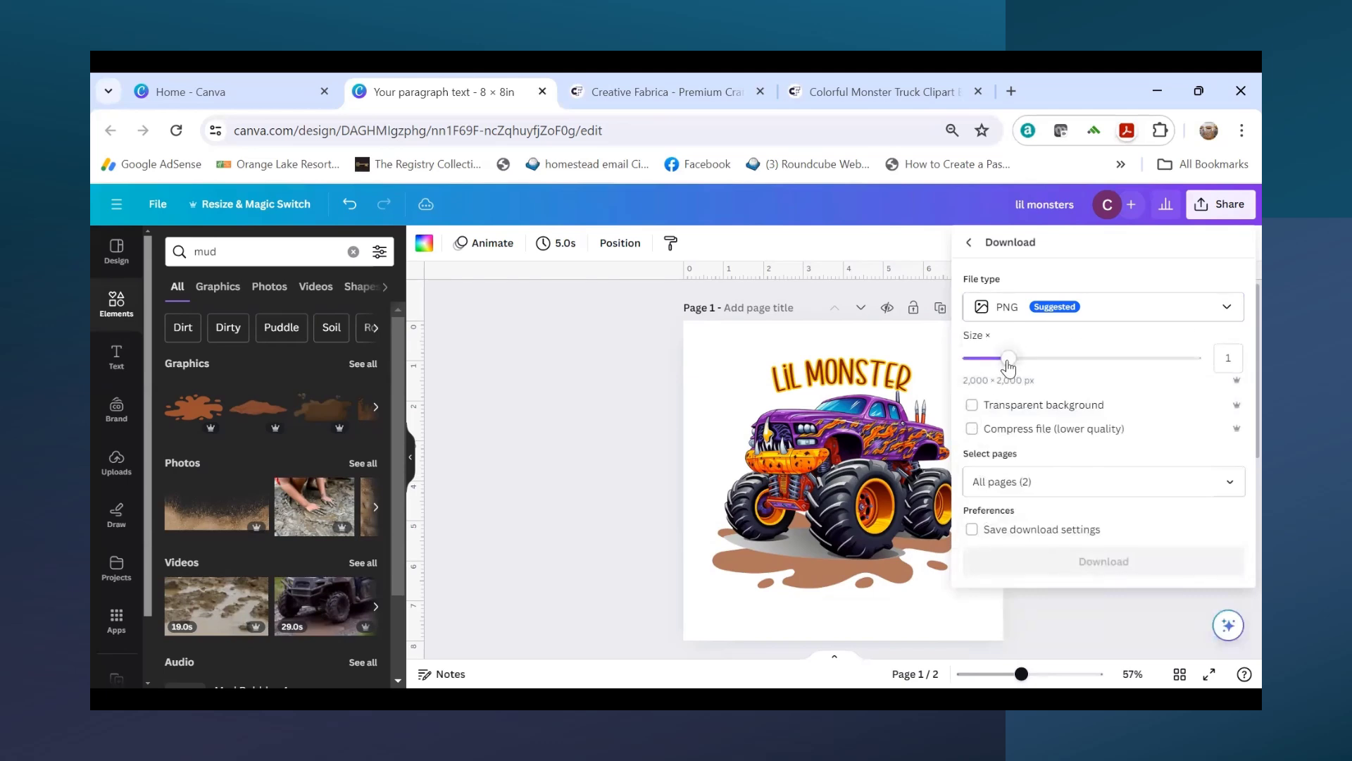
pyautogui.moveTo(1008, 359); pyautogui.dragTo(1132, 378)
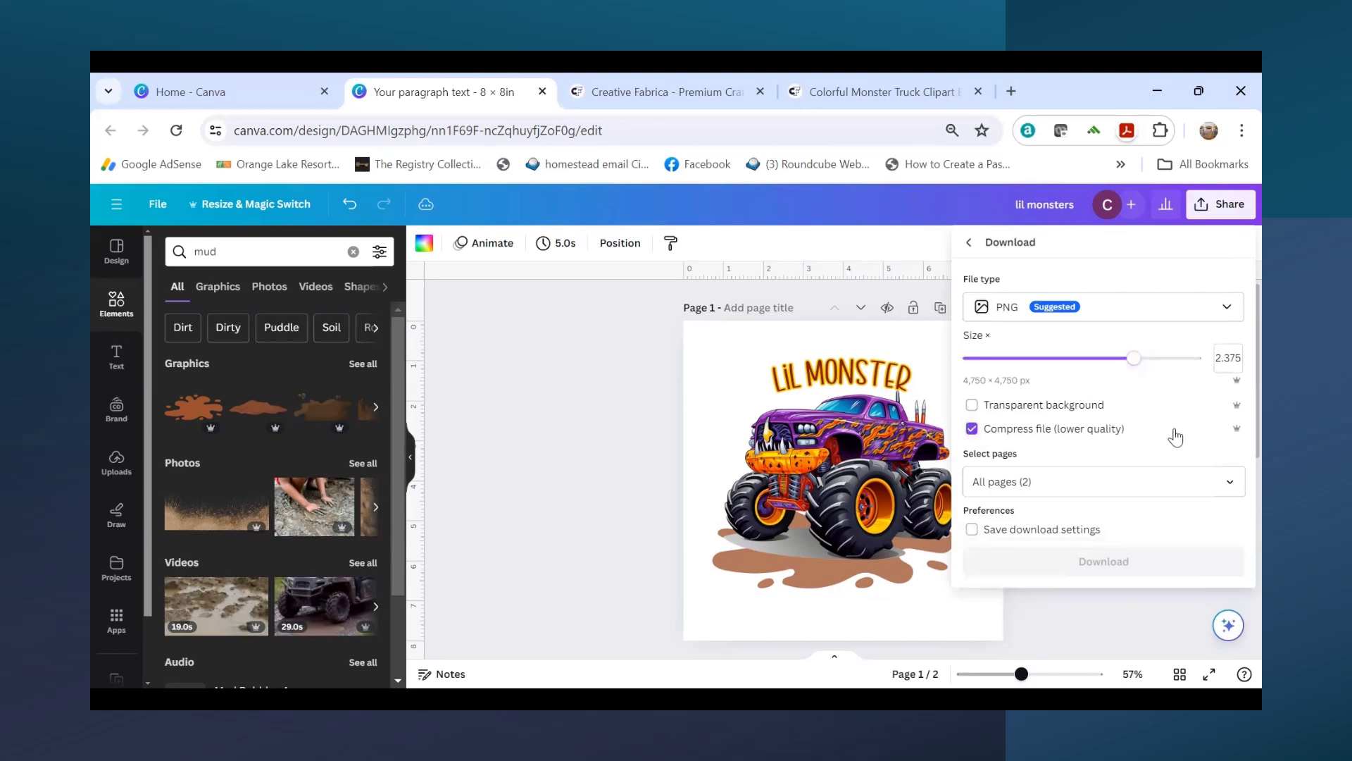
pyautogui.click(972, 405)
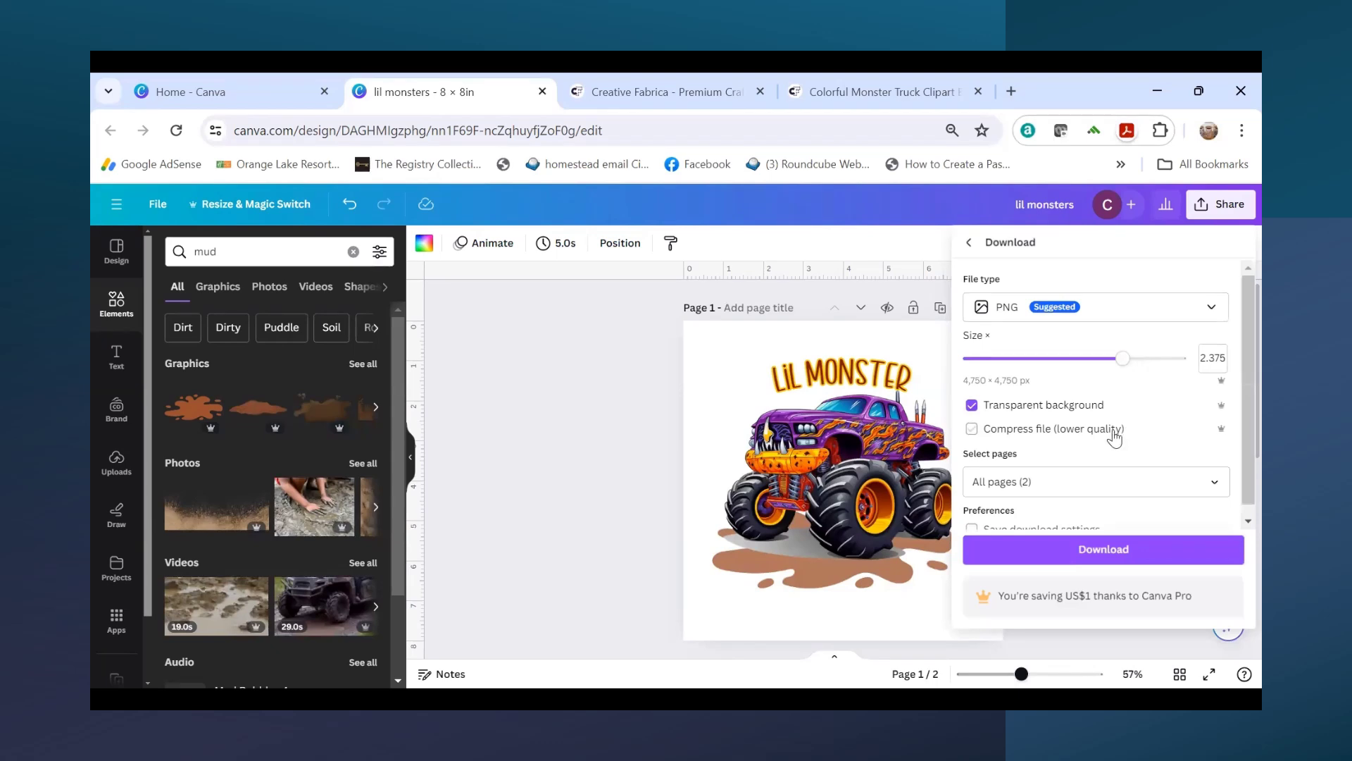
pyautogui.scroll(-1, 1111, 442)
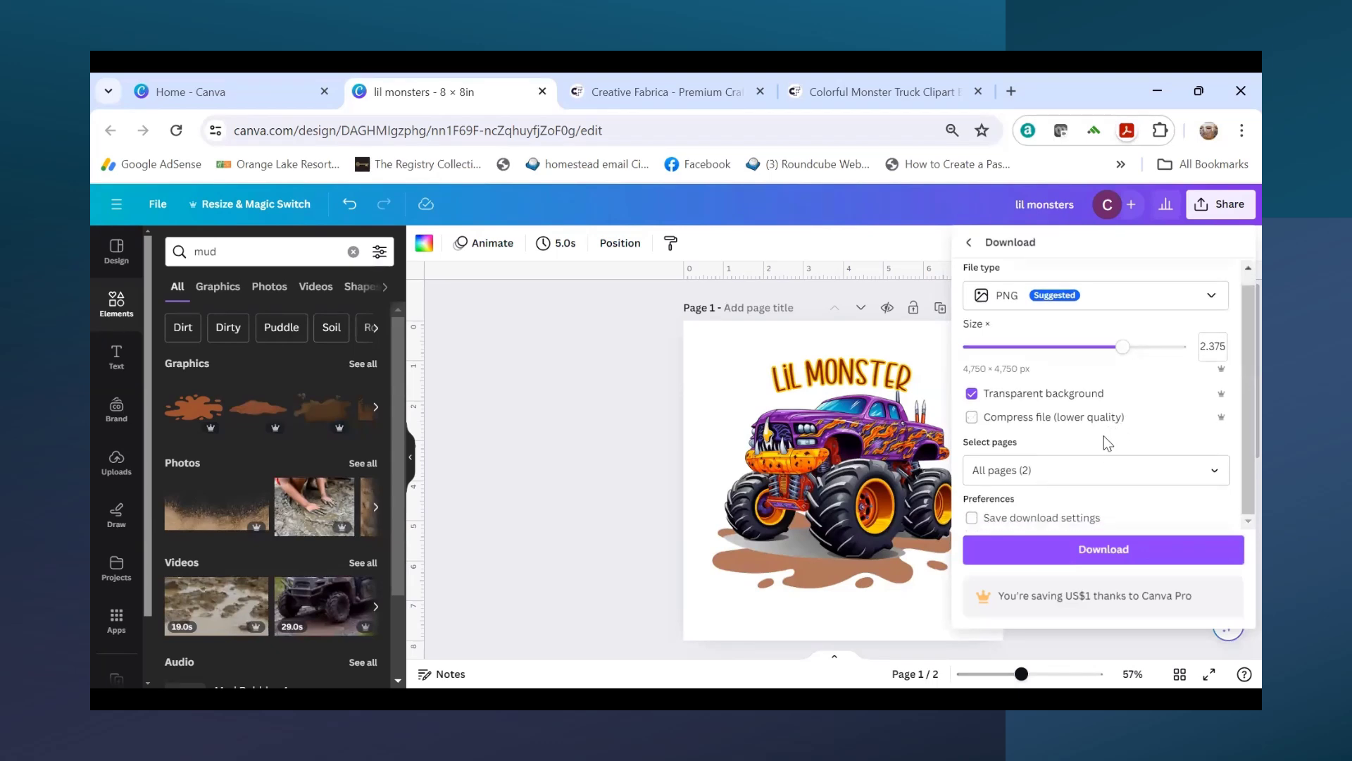
pyautogui.click(1037, 548)
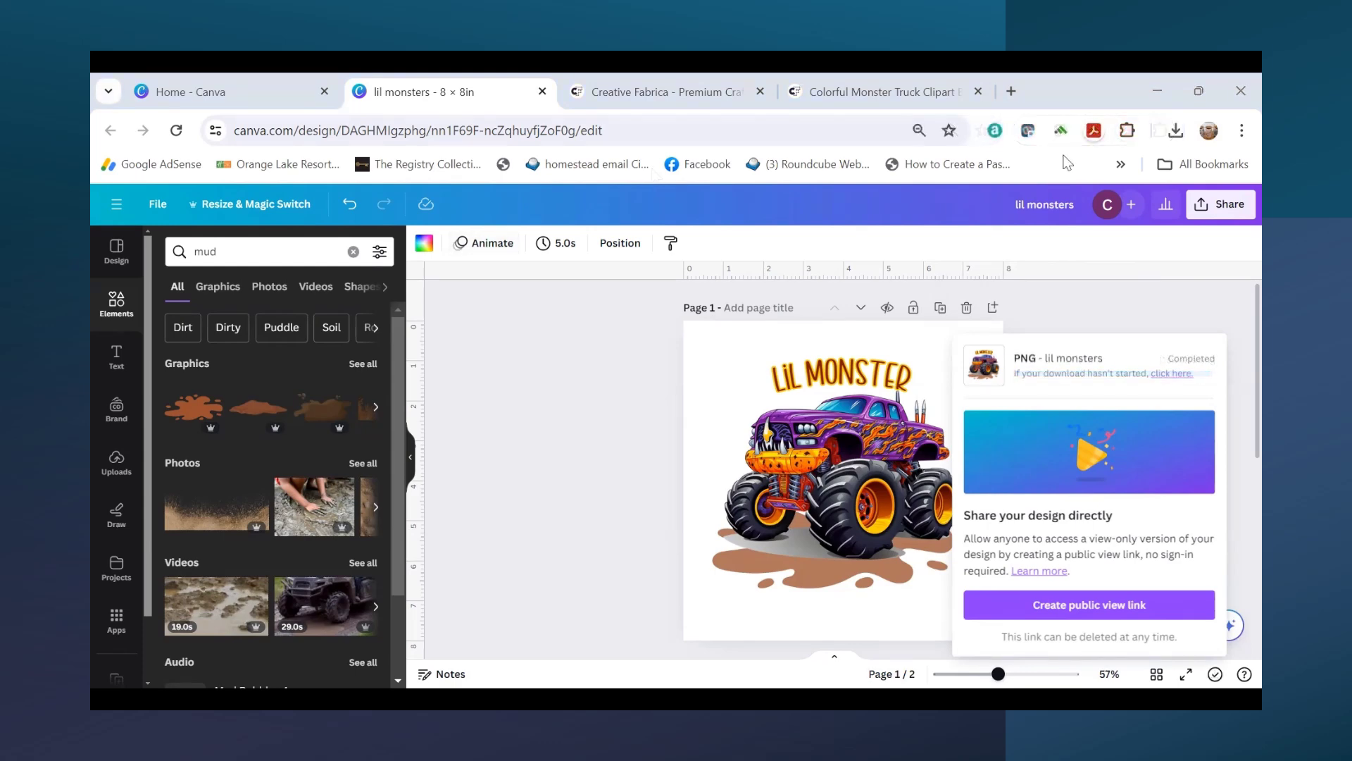
# Step: Create a new Instagram Post (Square) design from the Canva home page and show its uploaded images
pyautogui.click(243, 96)
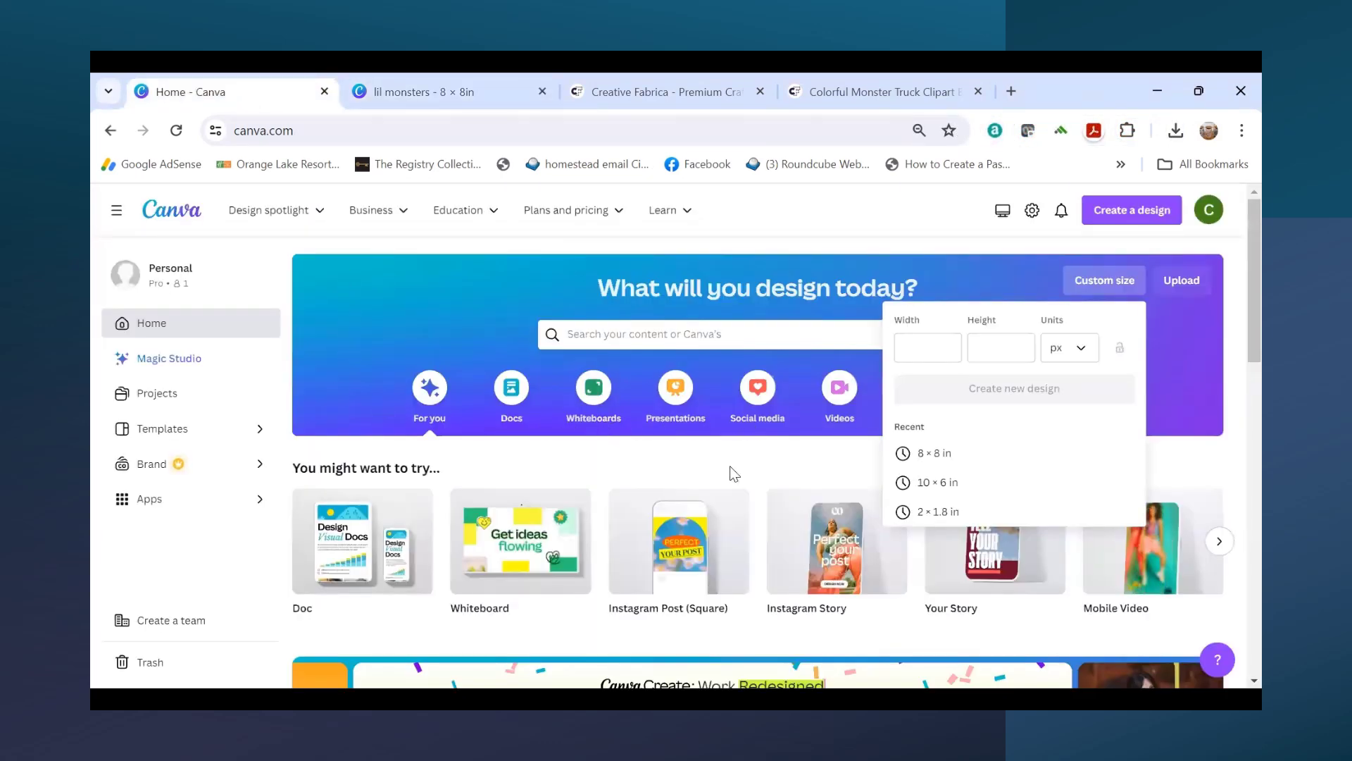
pyautogui.click(678, 567)
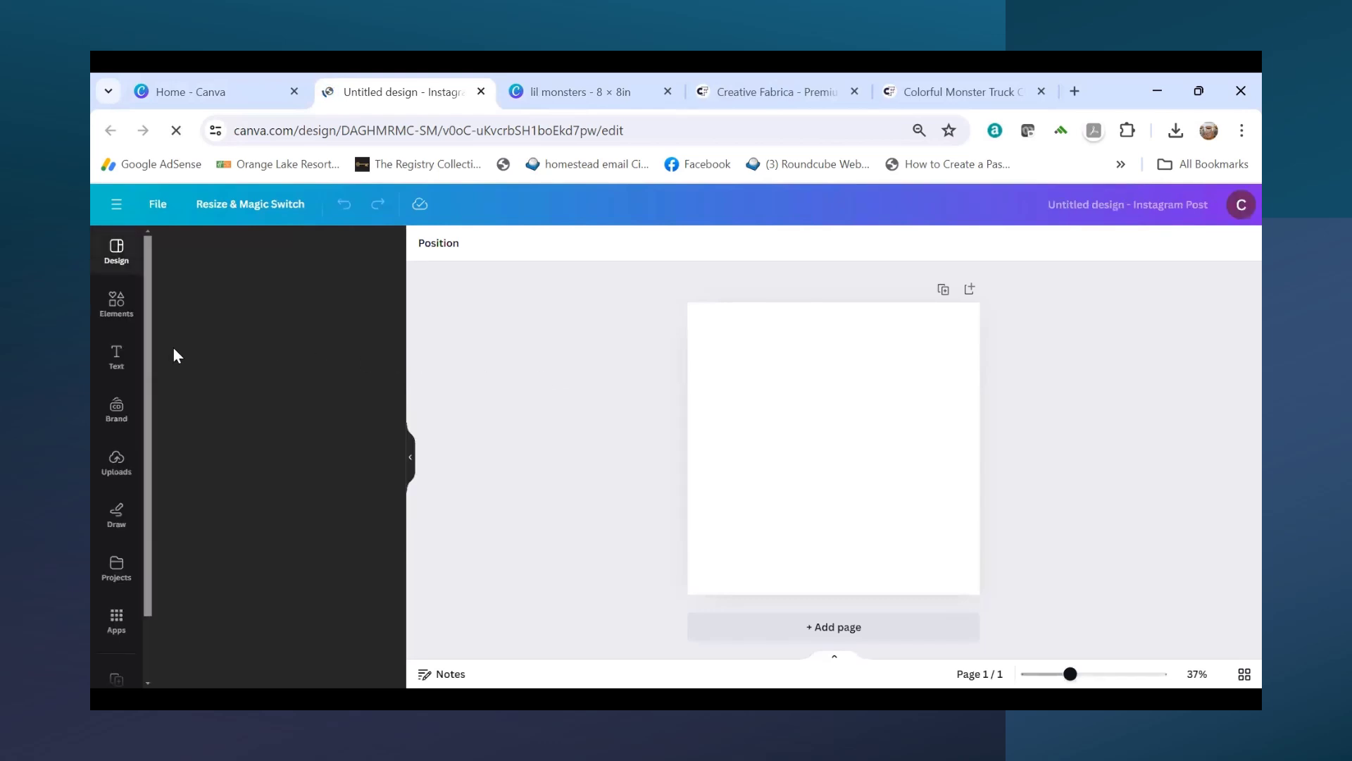
pyautogui.click(117, 461)
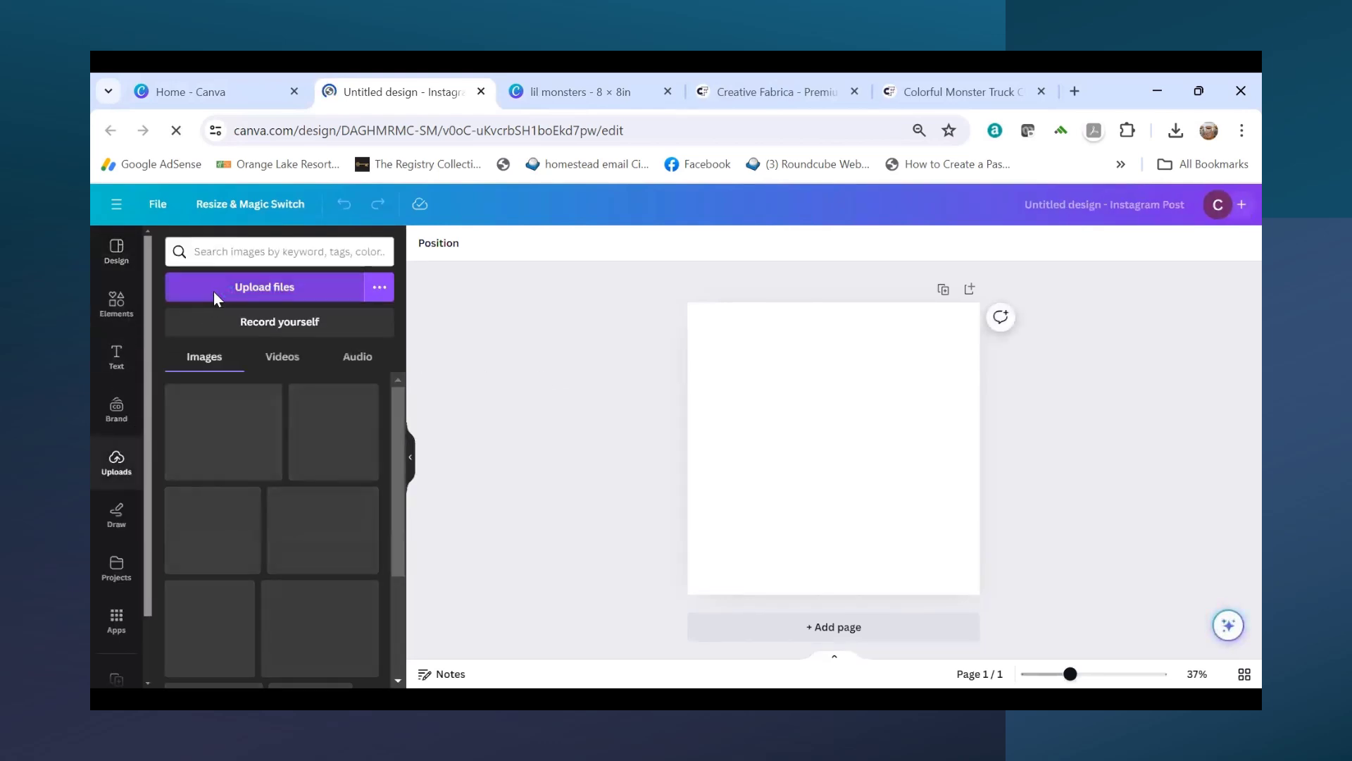
# Step: Try to upload images 1 and 2 from the "lil monsters2" folder in Downloads
pyautogui.click(214, 292)
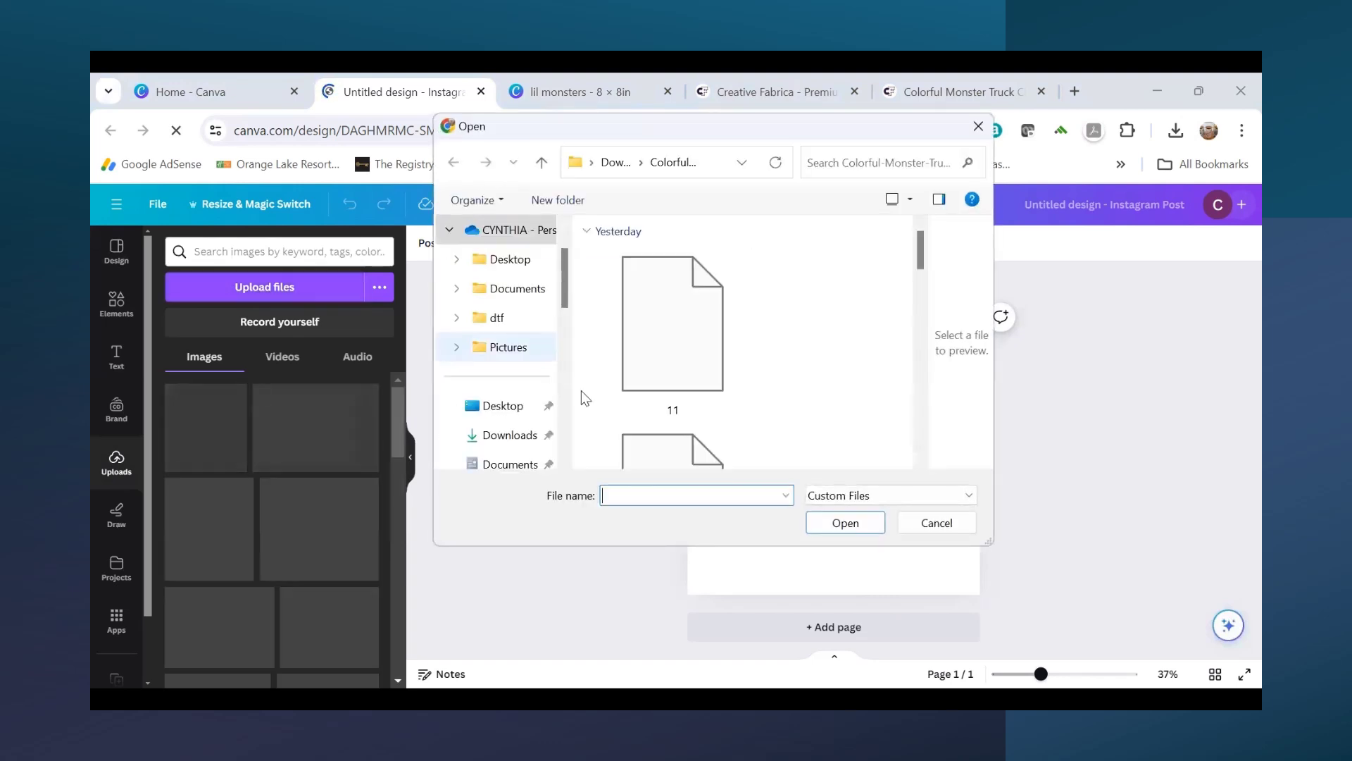
pyautogui.click(493, 434)
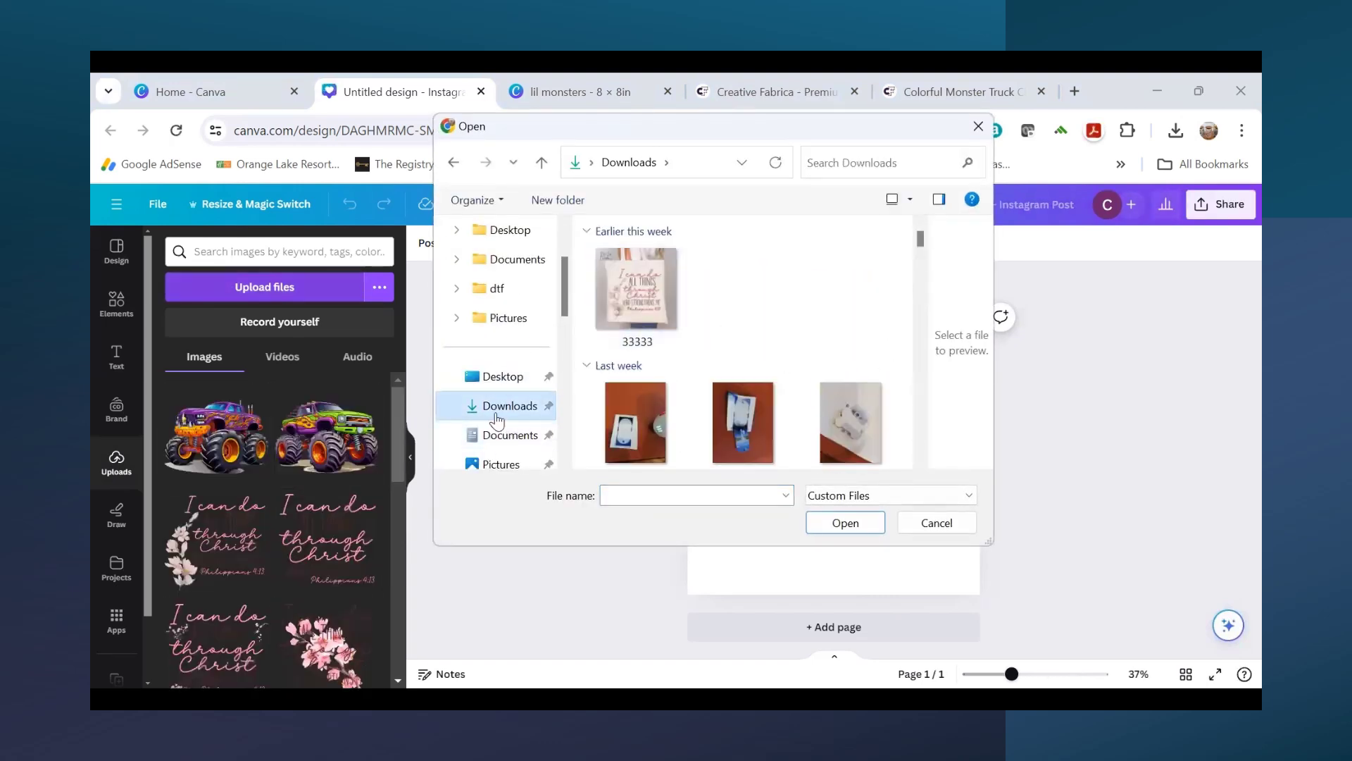
pyautogui.doubleClick(662, 318)
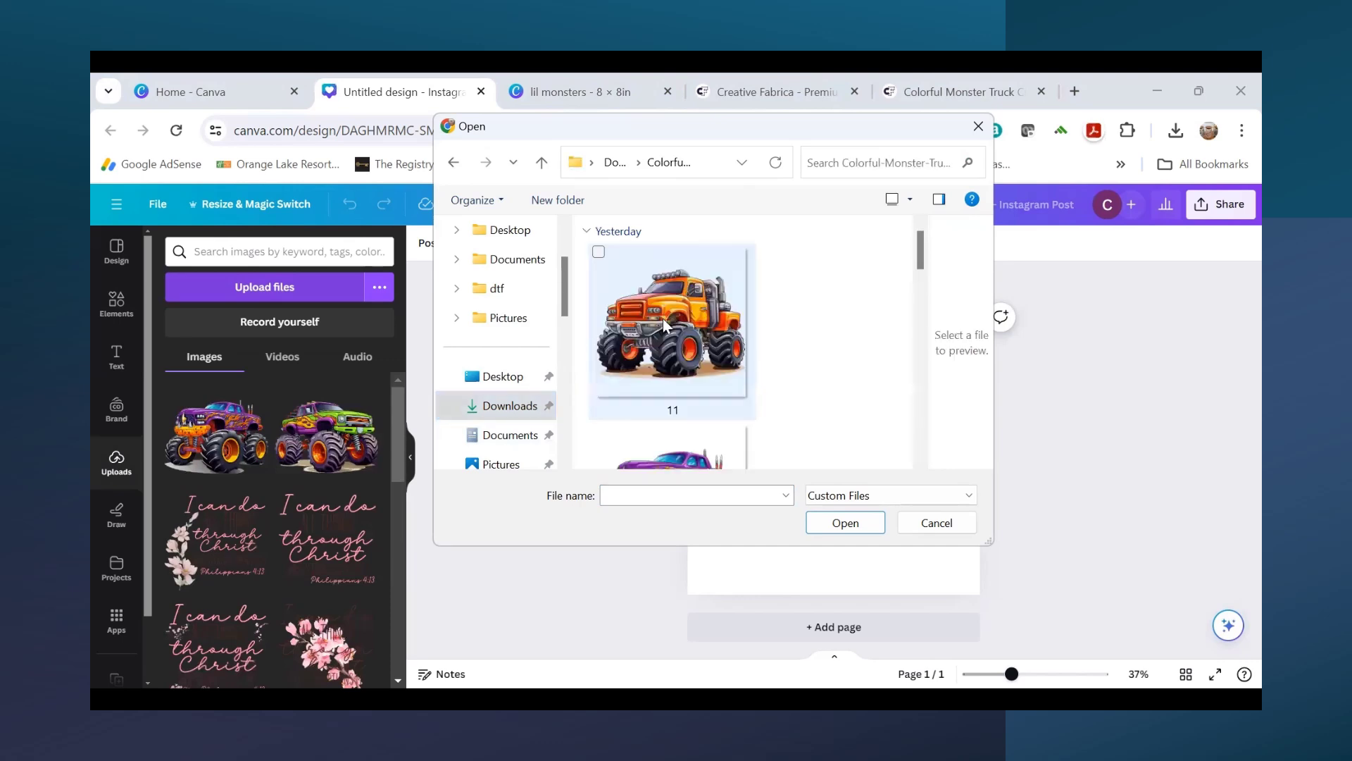
pyautogui.click(500, 407)
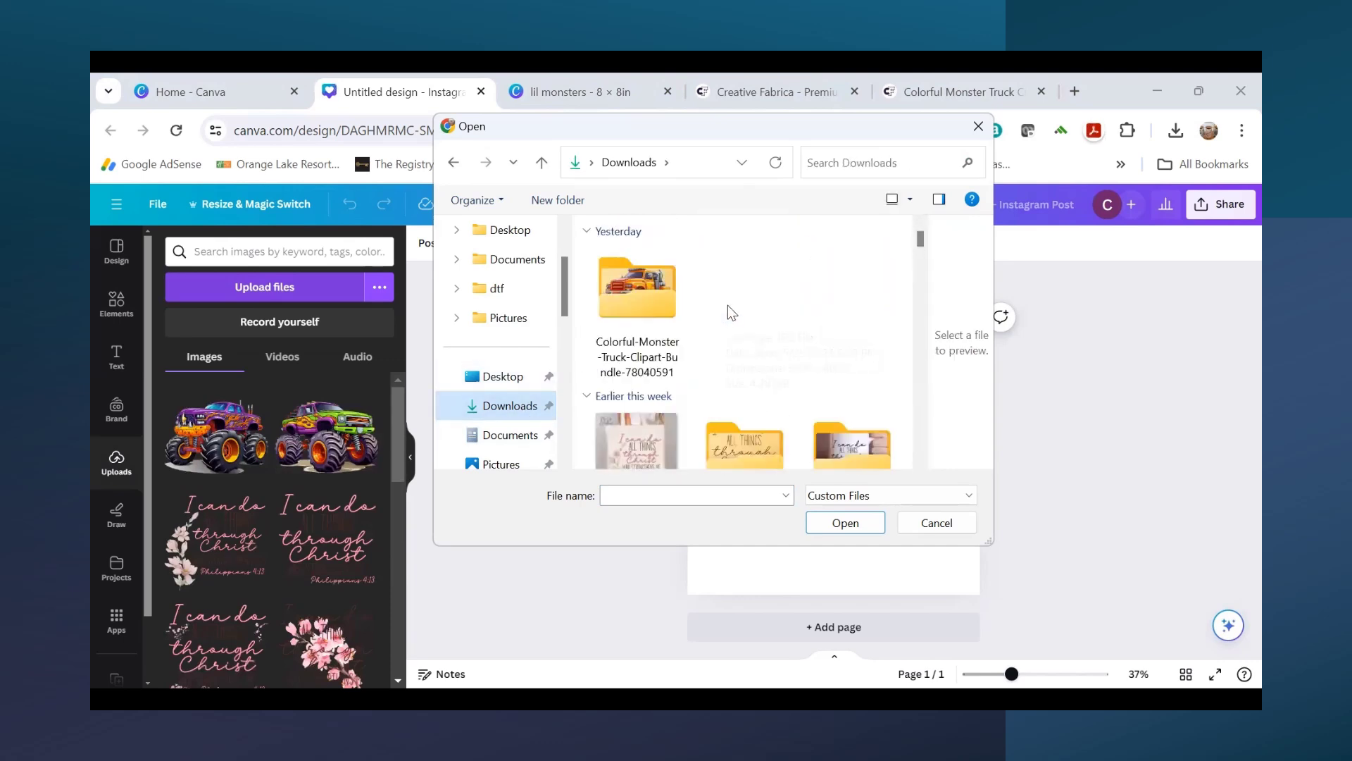
pyautogui.click(645, 317)
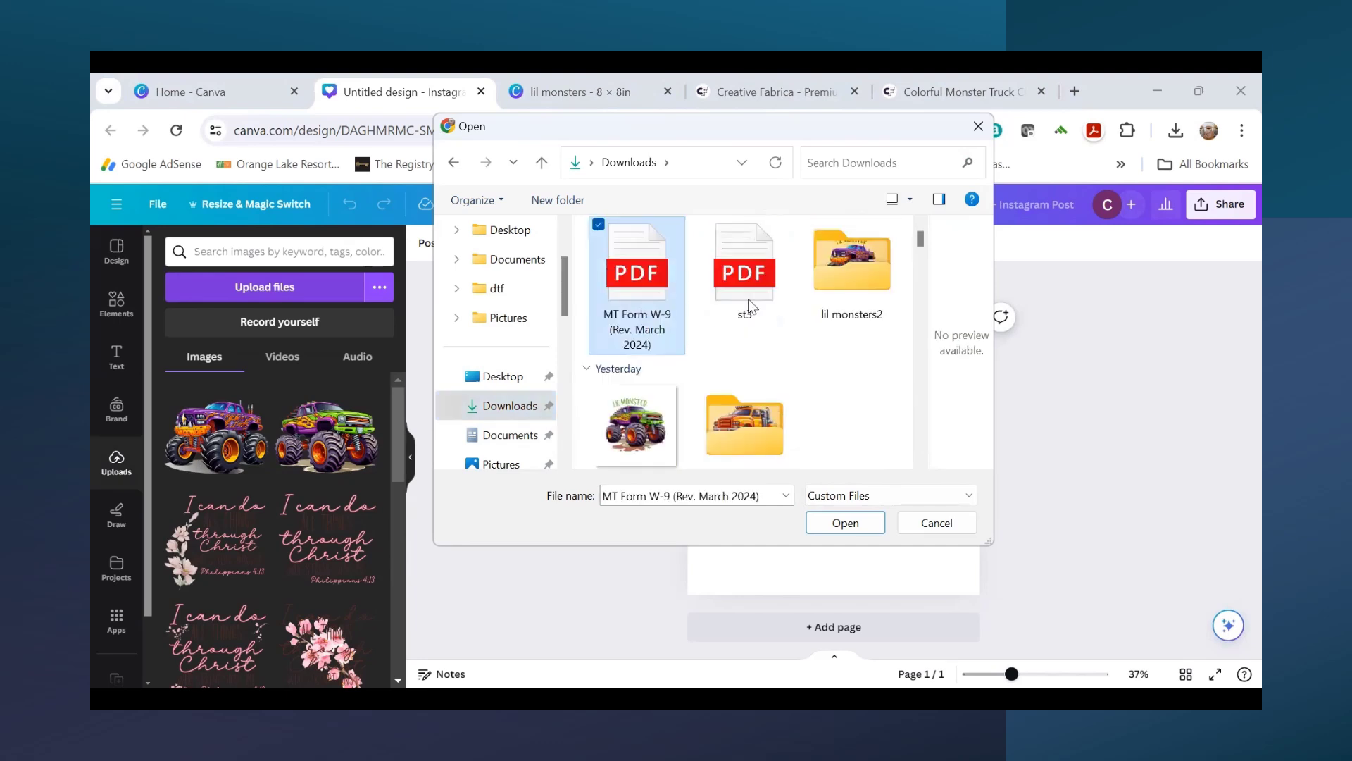
pyautogui.doubleClick(832, 285)
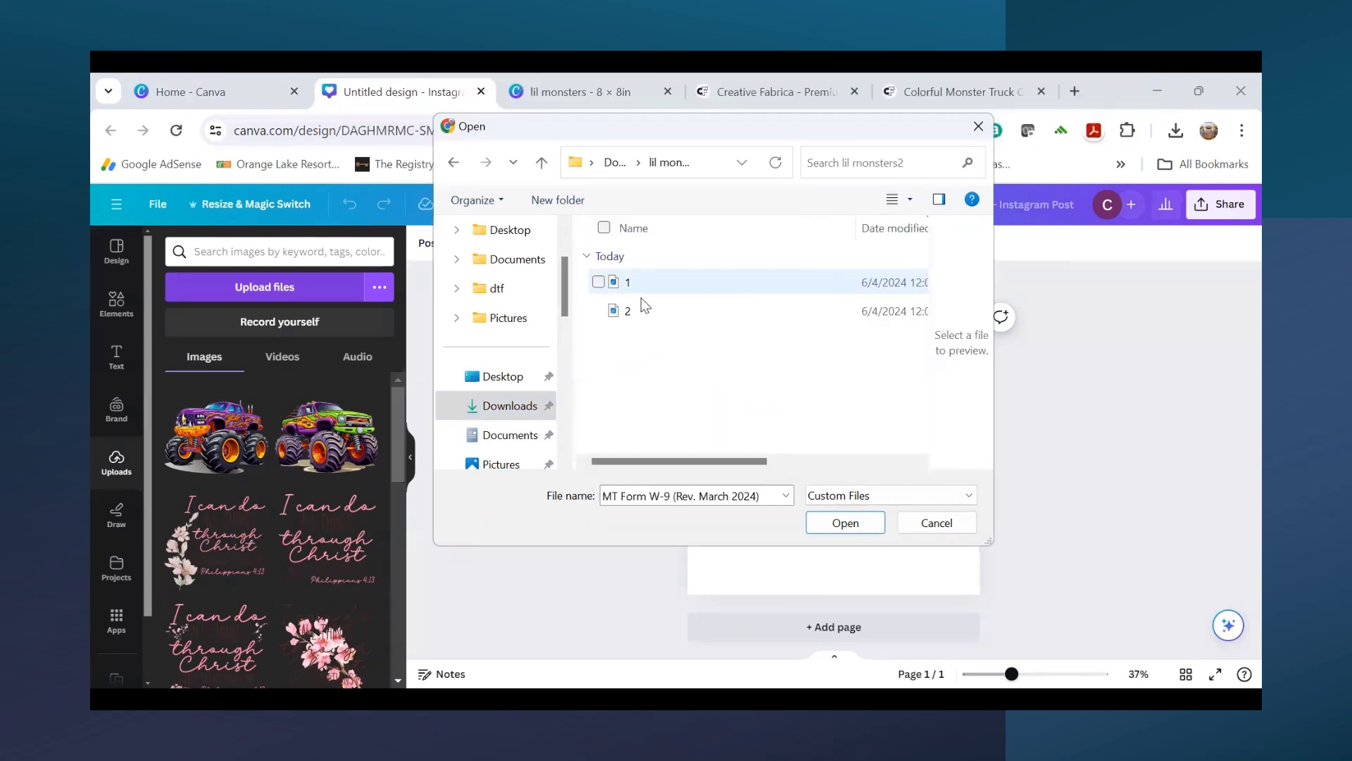
pyautogui.click(603, 228)
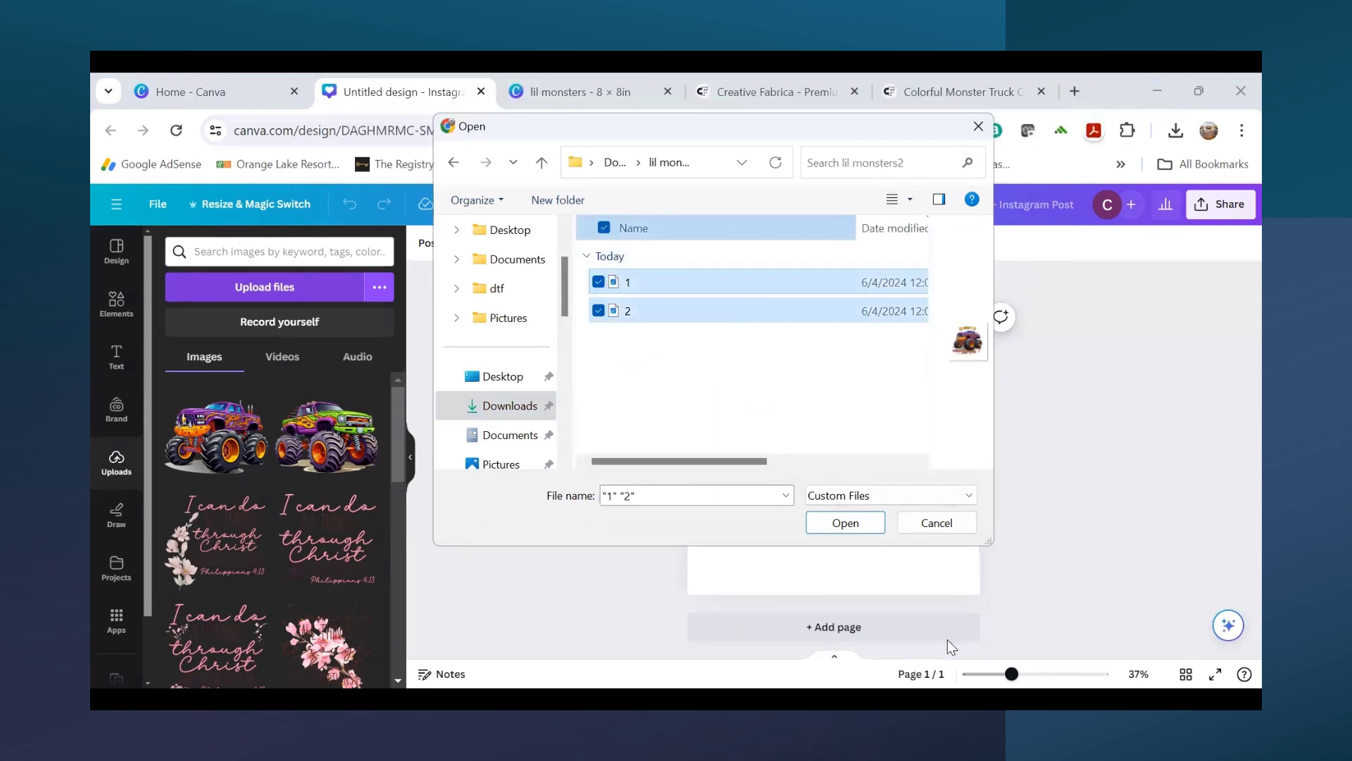
pyautogui.click(845, 523)
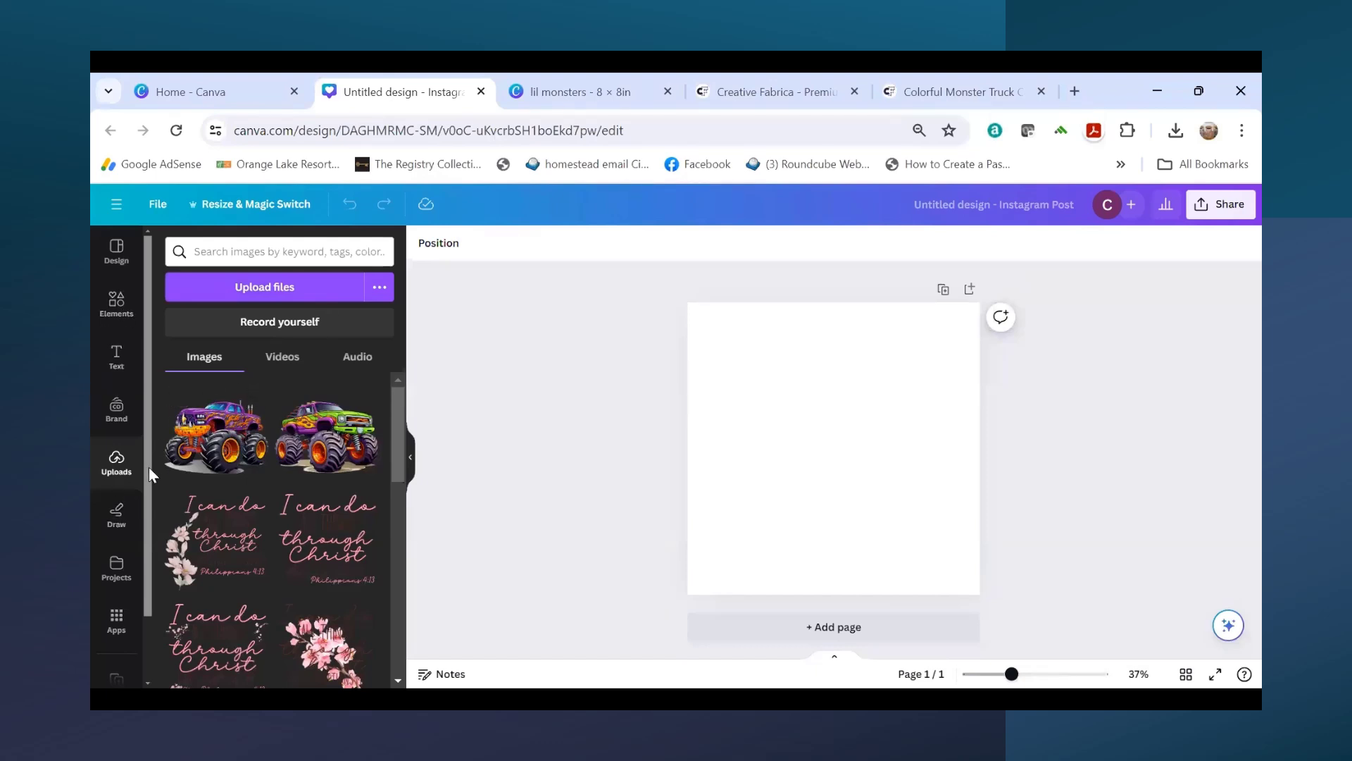
pyautogui.scroll(-3, 296, 399)
pyautogui.scroll(3, 325, 396)
# Step: Upload the two downloaded monster truck designs, files 1 and 2, from the "lil monsters2" folder in Downloads
pyautogui.click(281, 289)
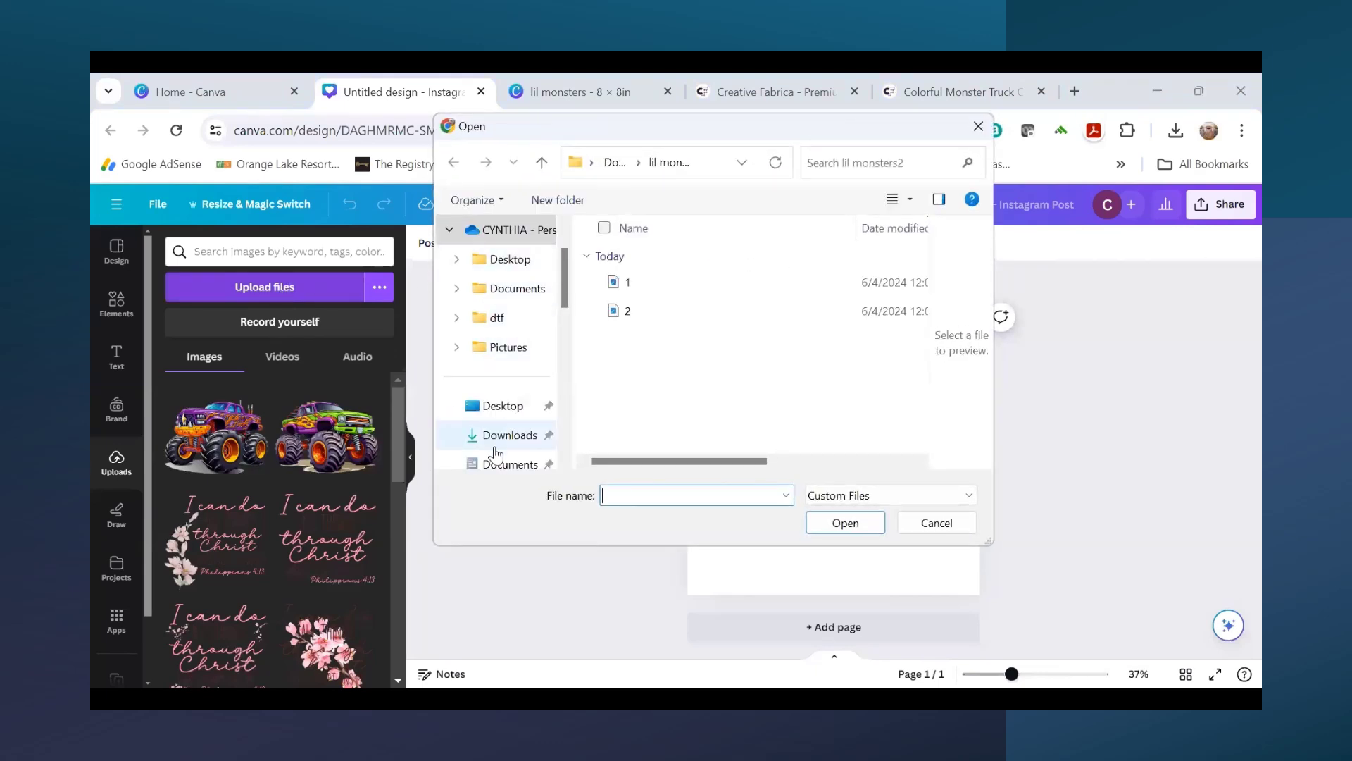
pyautogui.click(479, 437)
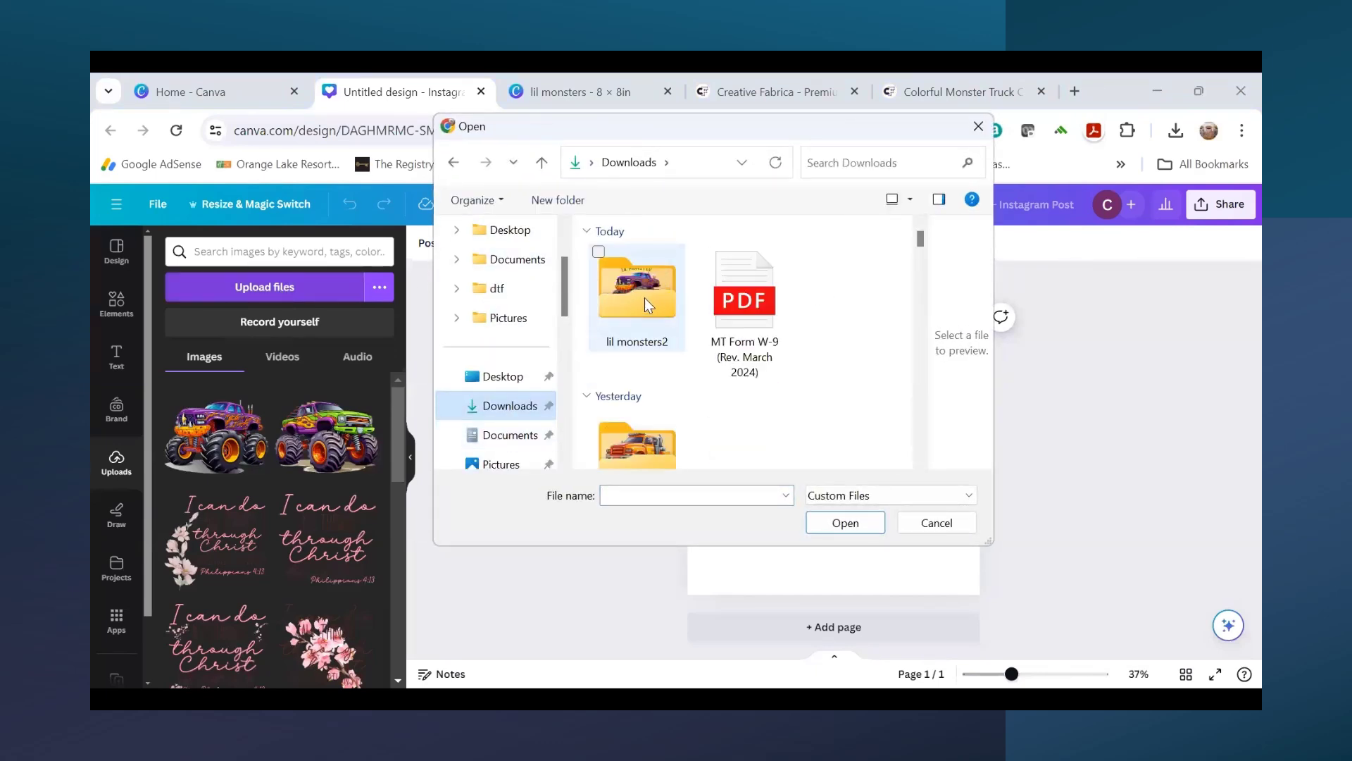
pyautogui.click(637, 314)
pyautogui.doubleClick(637, 314)
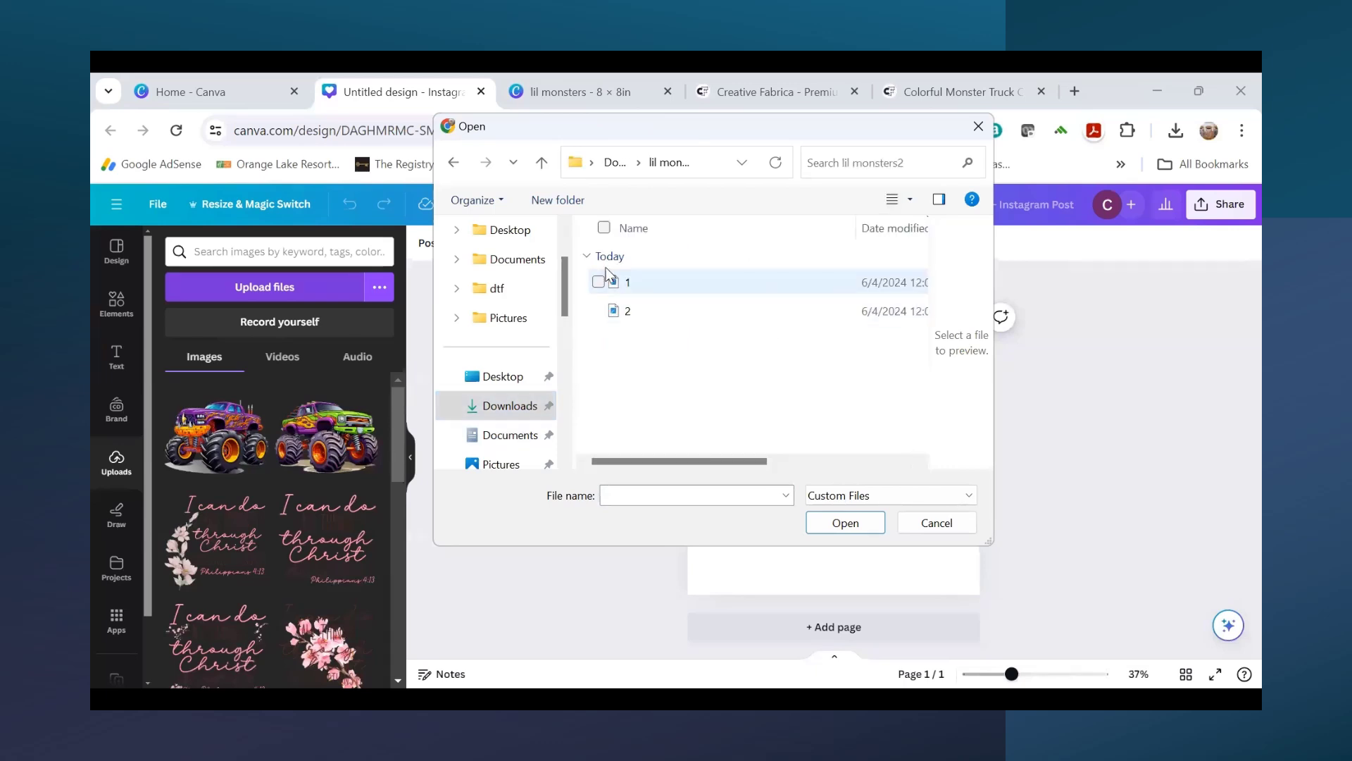
pyautogui.click(604, 230)
pyautogui.click(858, 531)
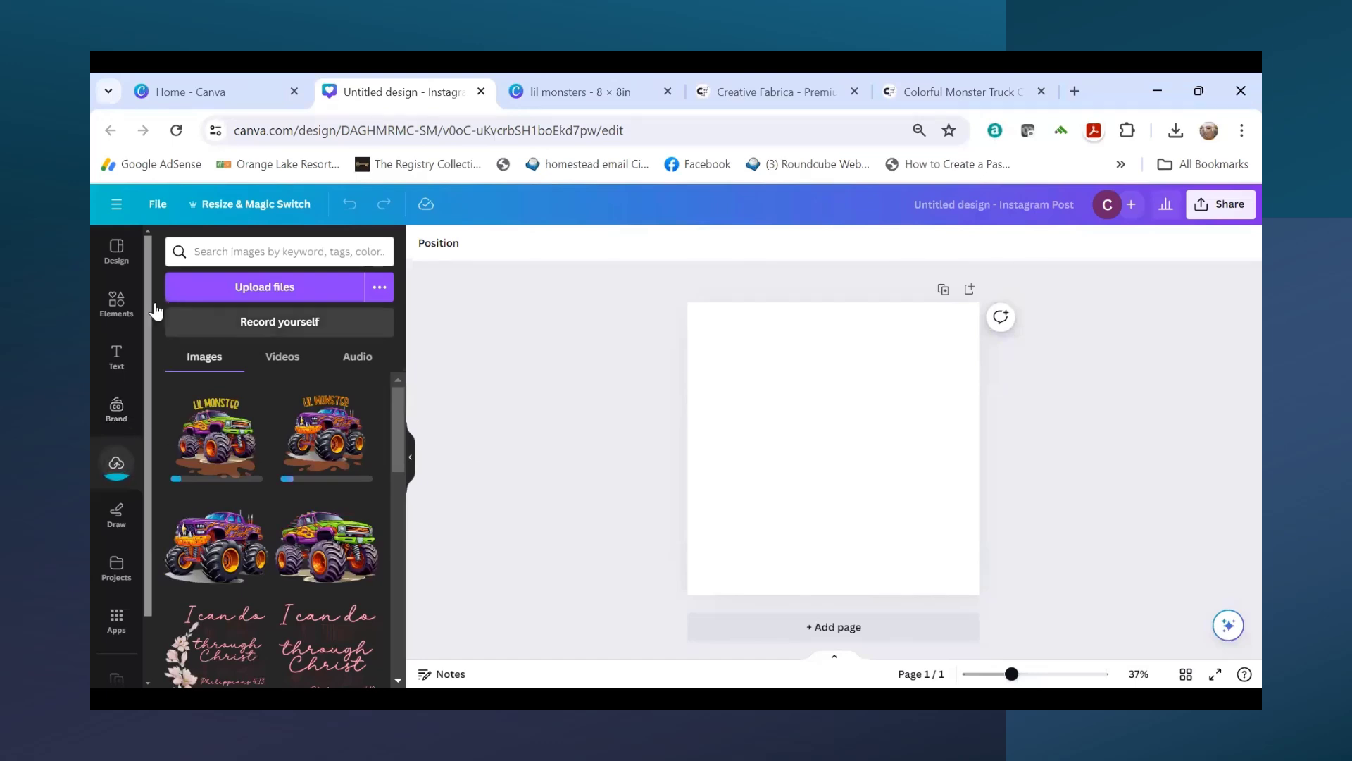
# Step: Search the uploads for "mock shirt" and add the blue-sleeved raglan shirt mockup to the page
pyautogui.click(281, 255)
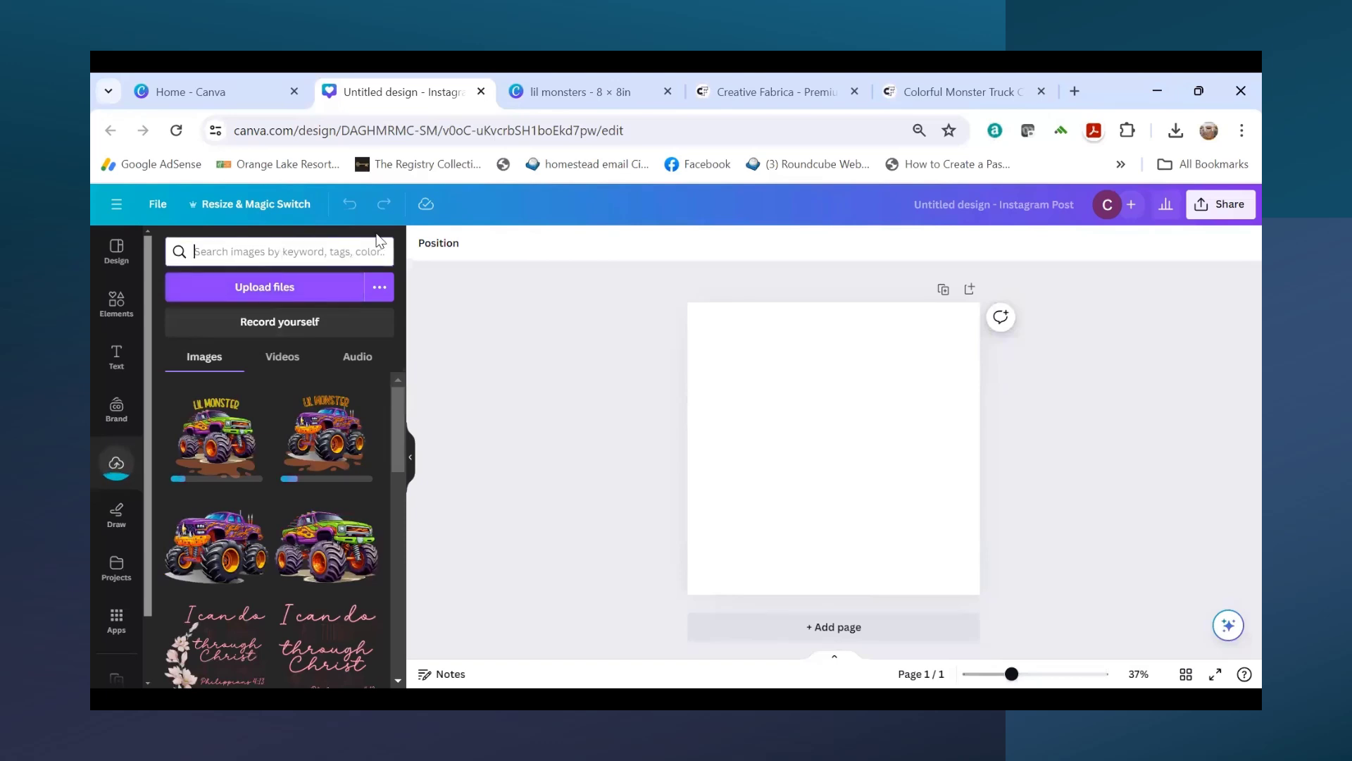
pyautogui.write('mock shirt')
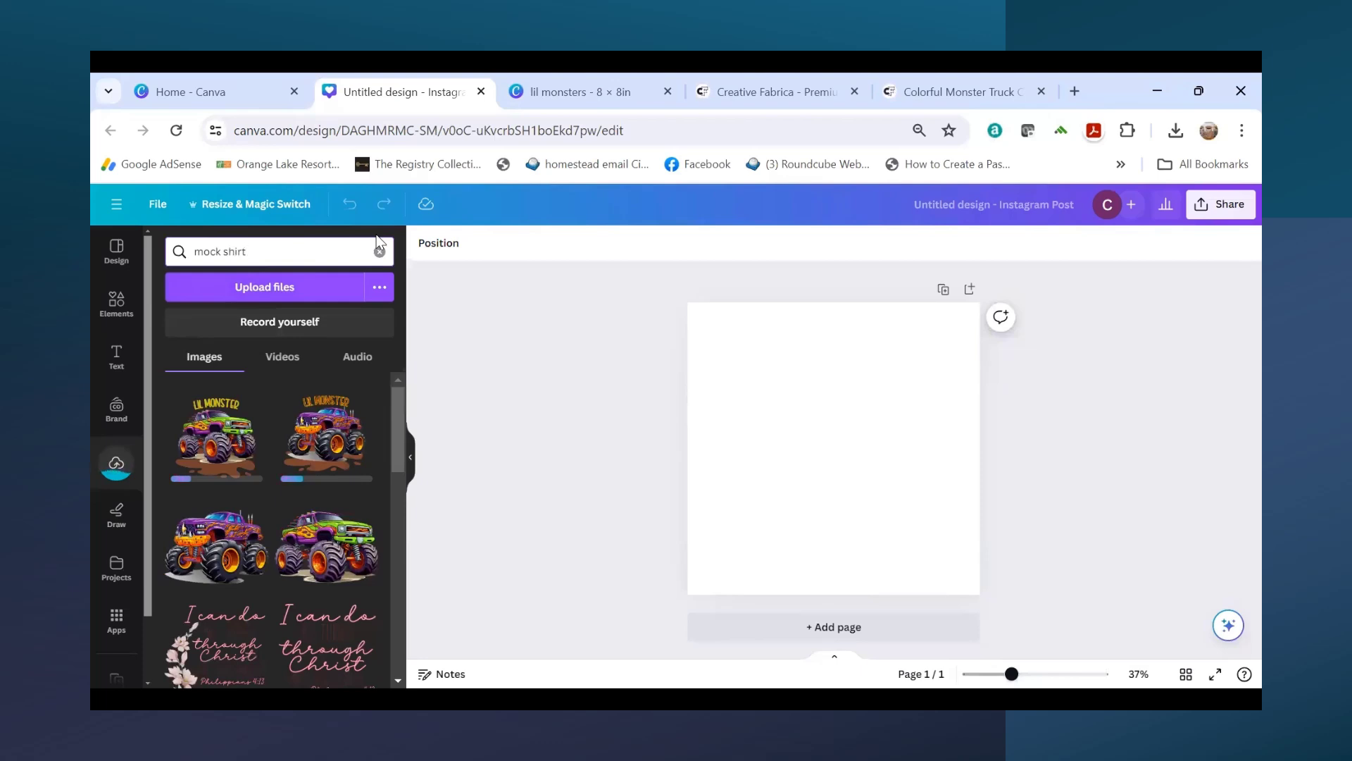
pyautogui.press('Return')
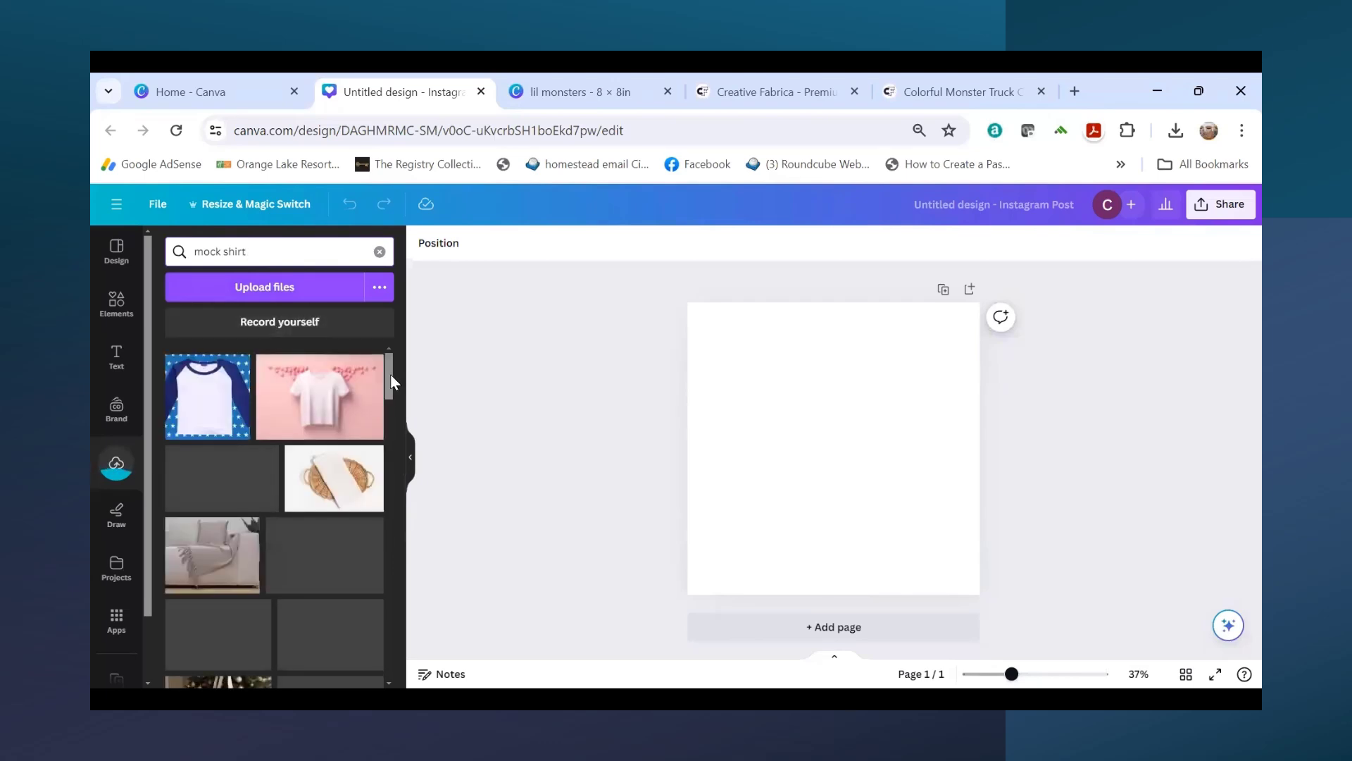
pyautogui.scroll(-5, 392, 394)
pyautogui.scroll(5, 389, 370)
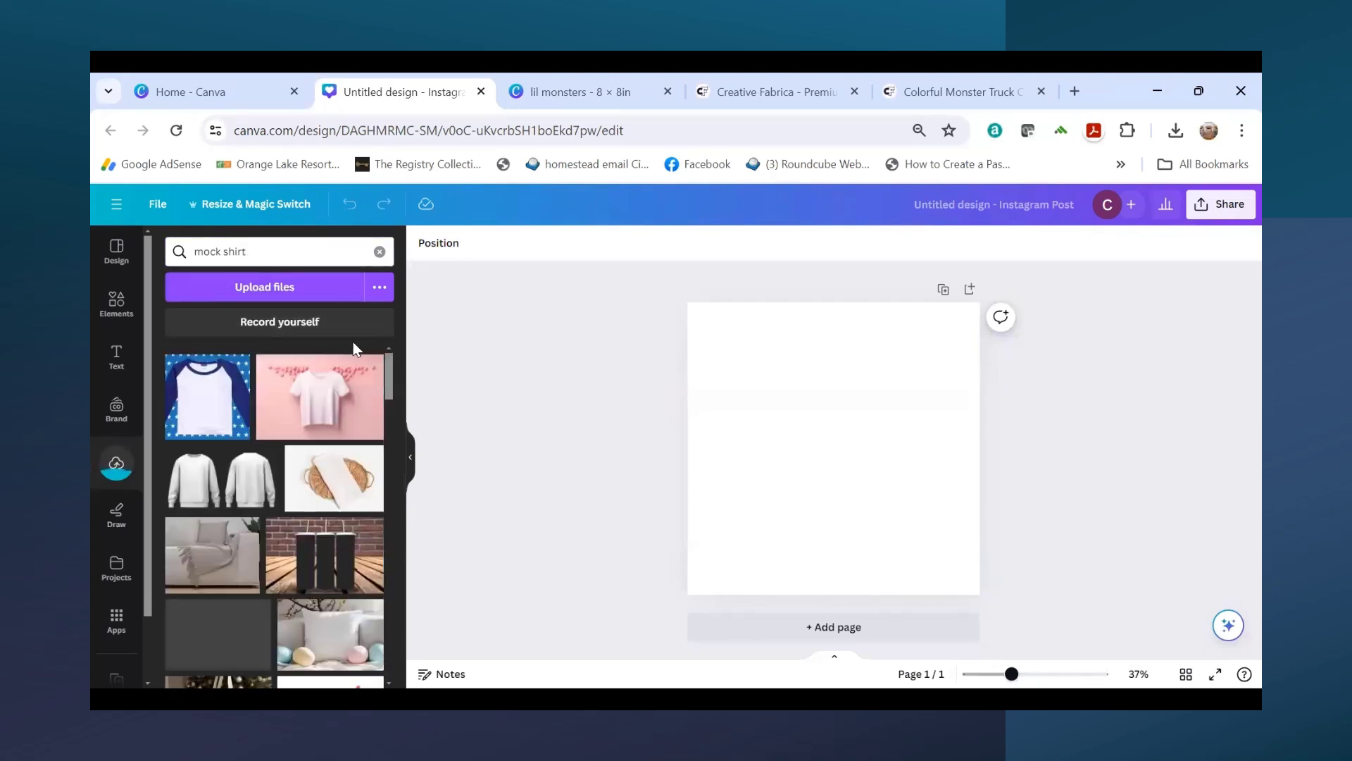
pyautogui.click(211, 398)
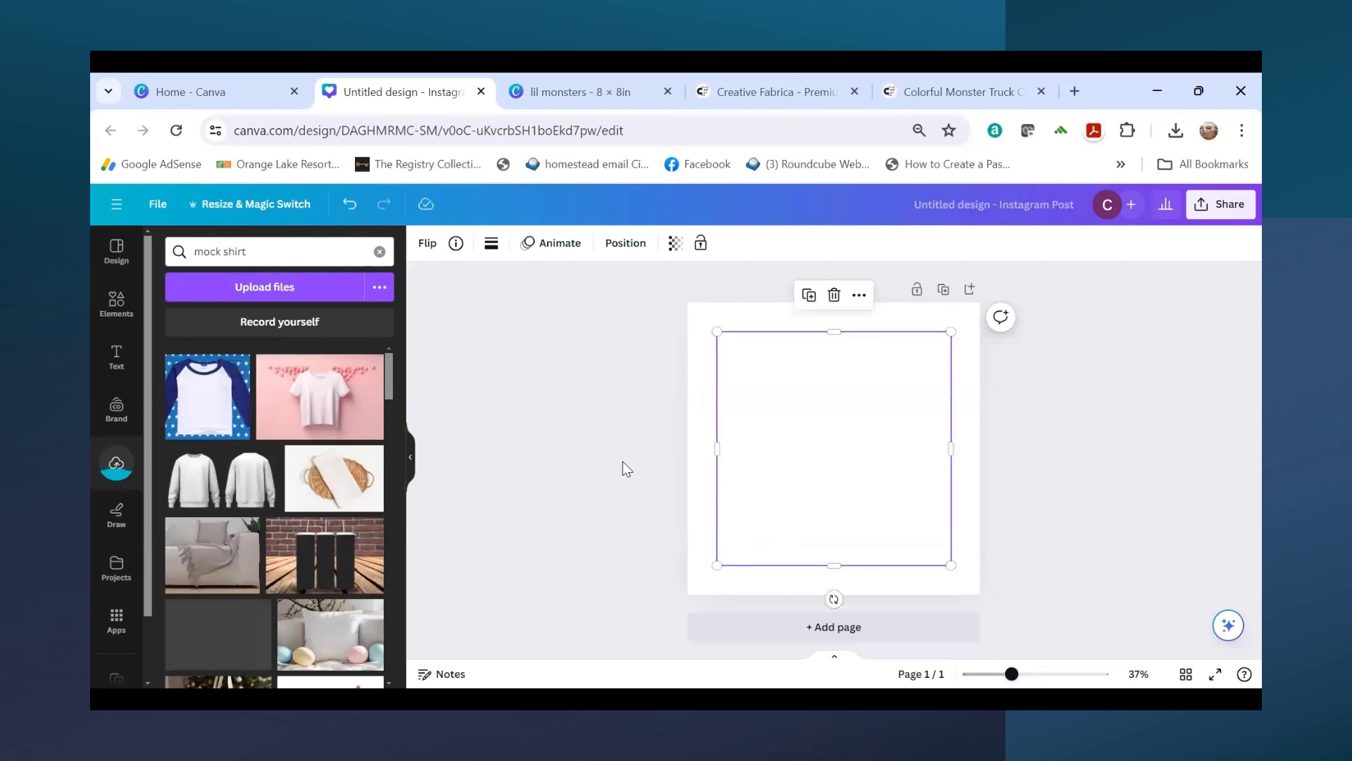
# Step: Enlarge and reposition the raglan shirt mockup so that it fills the whole page
pyautogui.moveTo(716, 563); pyautogui.dragTo(678, 605)
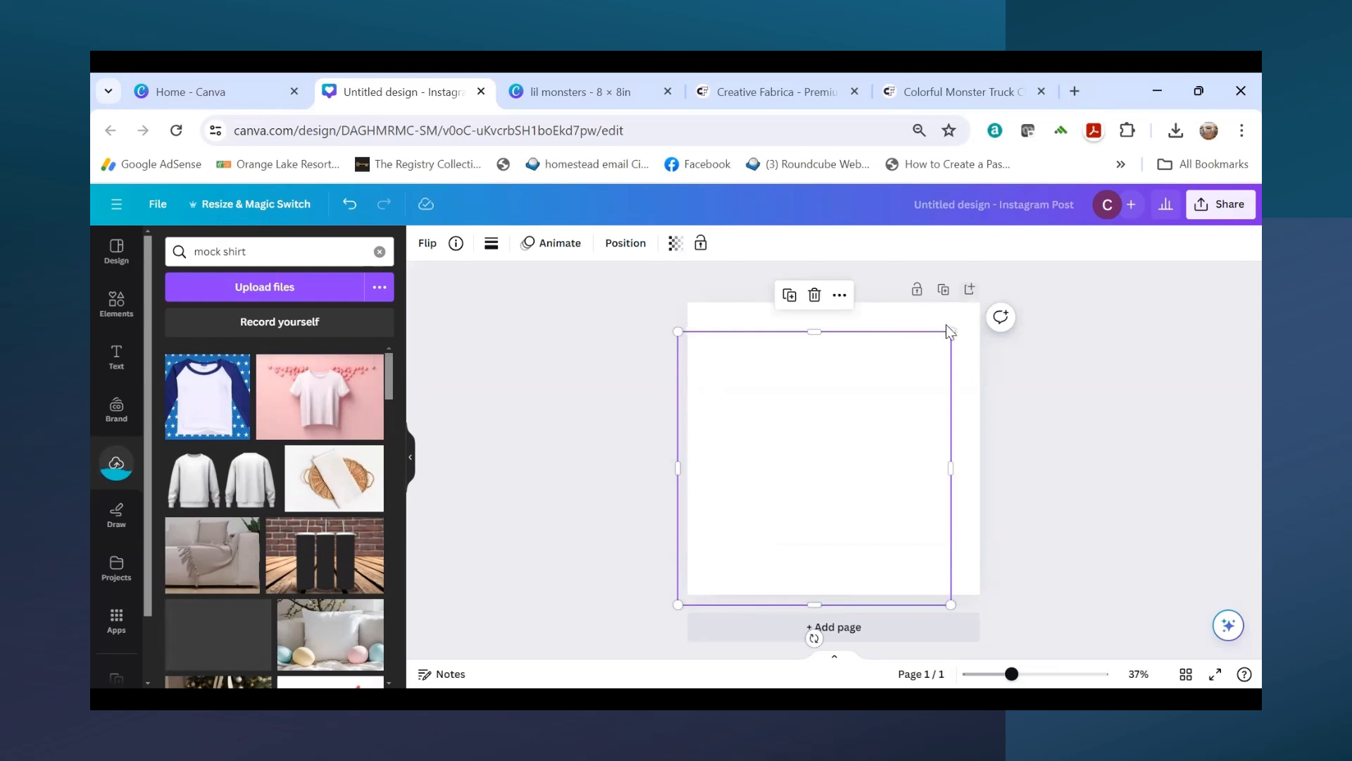
pyautogui.moveTo(952, 331); pyautogui.dragTo(980, 302)
pyautogui.moveTo(829, 458); pyautogui.dragTo(824, 449)
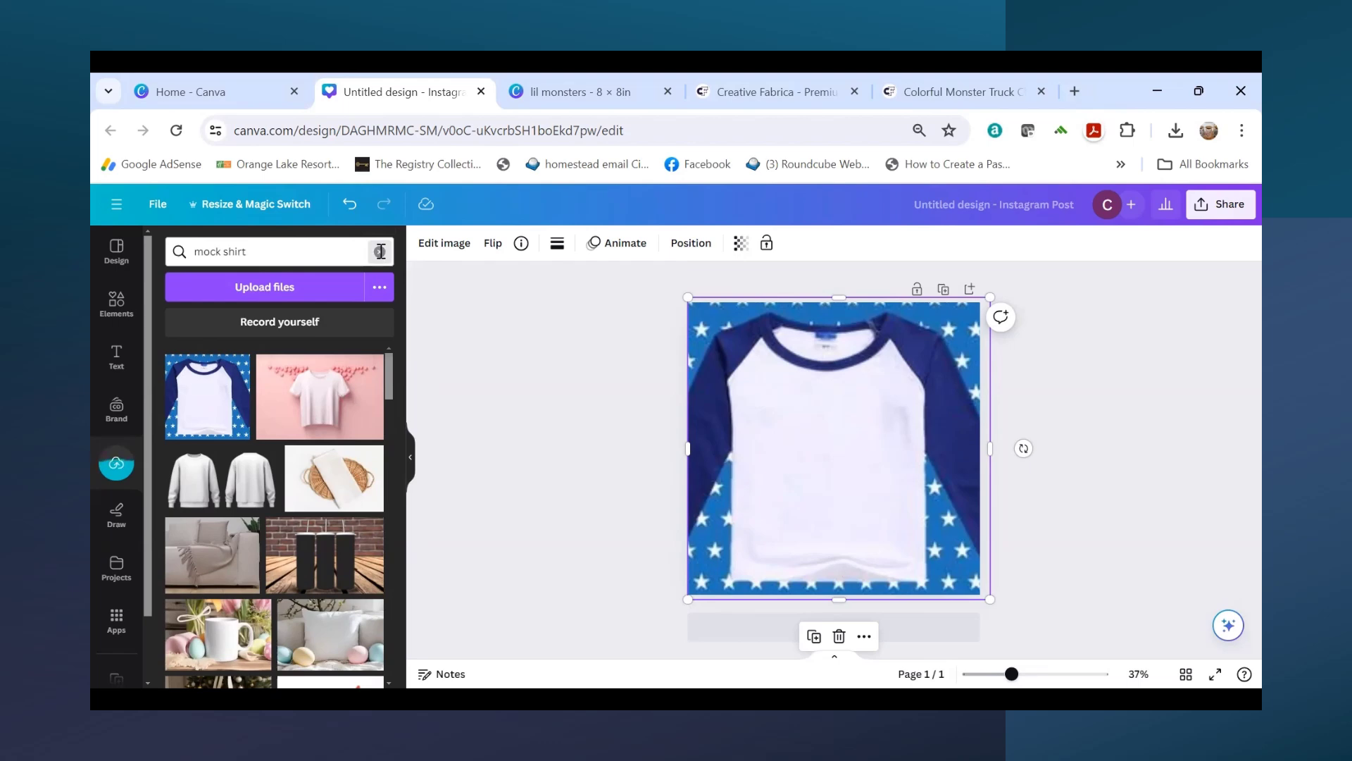
# Step: Clear the uploads search, add the green truck "Lil Monster" design, and shrink and center it on the shirt's chest
pyautogui.click(380, 251)
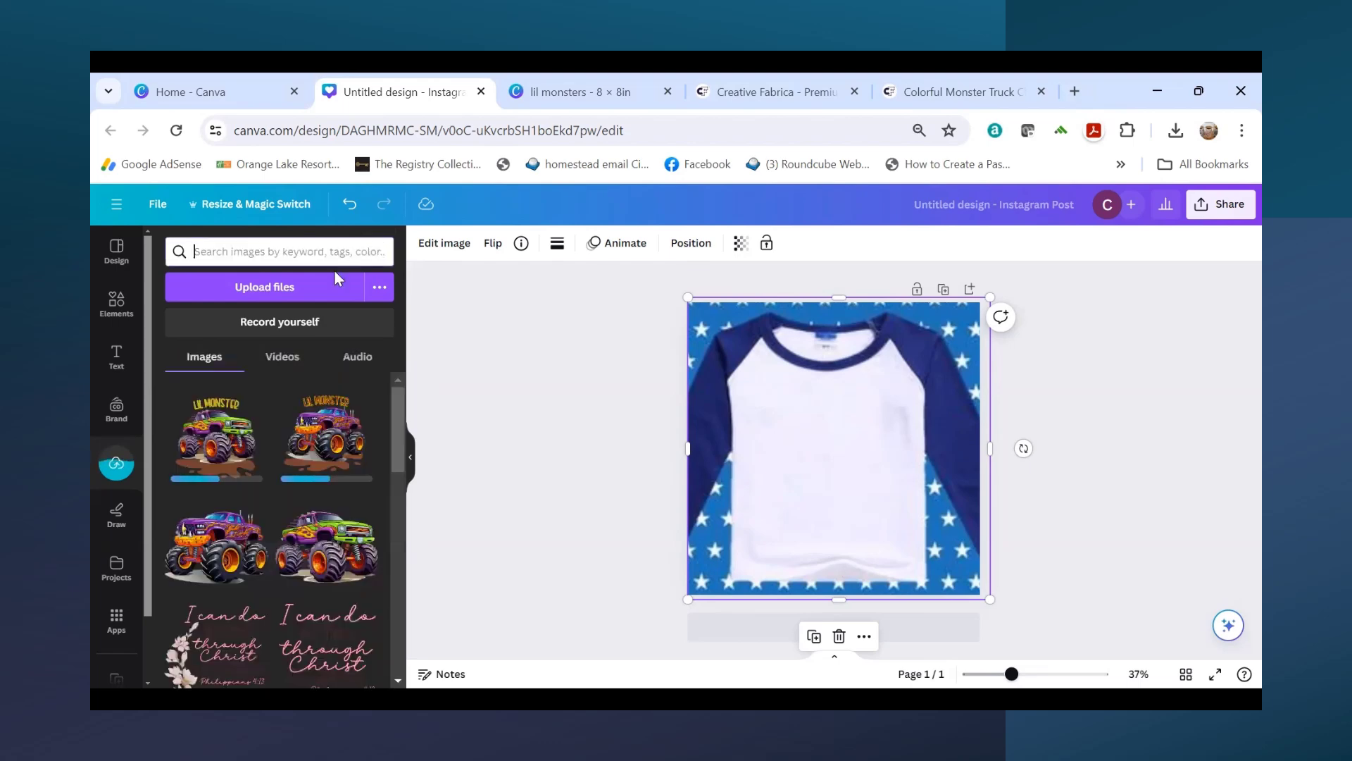
pyautogui.click(244, 455)
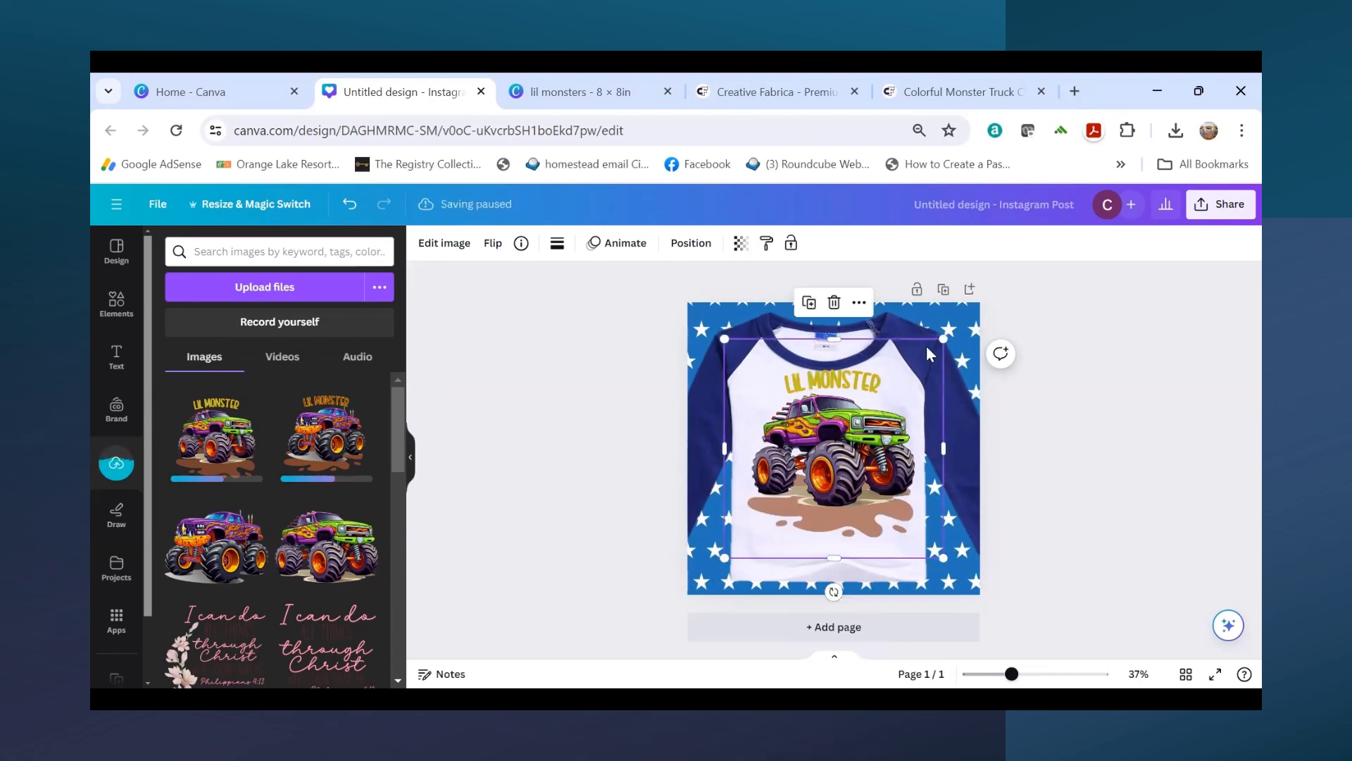
pyautogui.moveTo(890, 383); pyautogui.dragTo(822, 420)
pyautogui.moveTo(803, 455); pyautogui.dragTo(819, 427)
pyautogui.click(1115, 482)
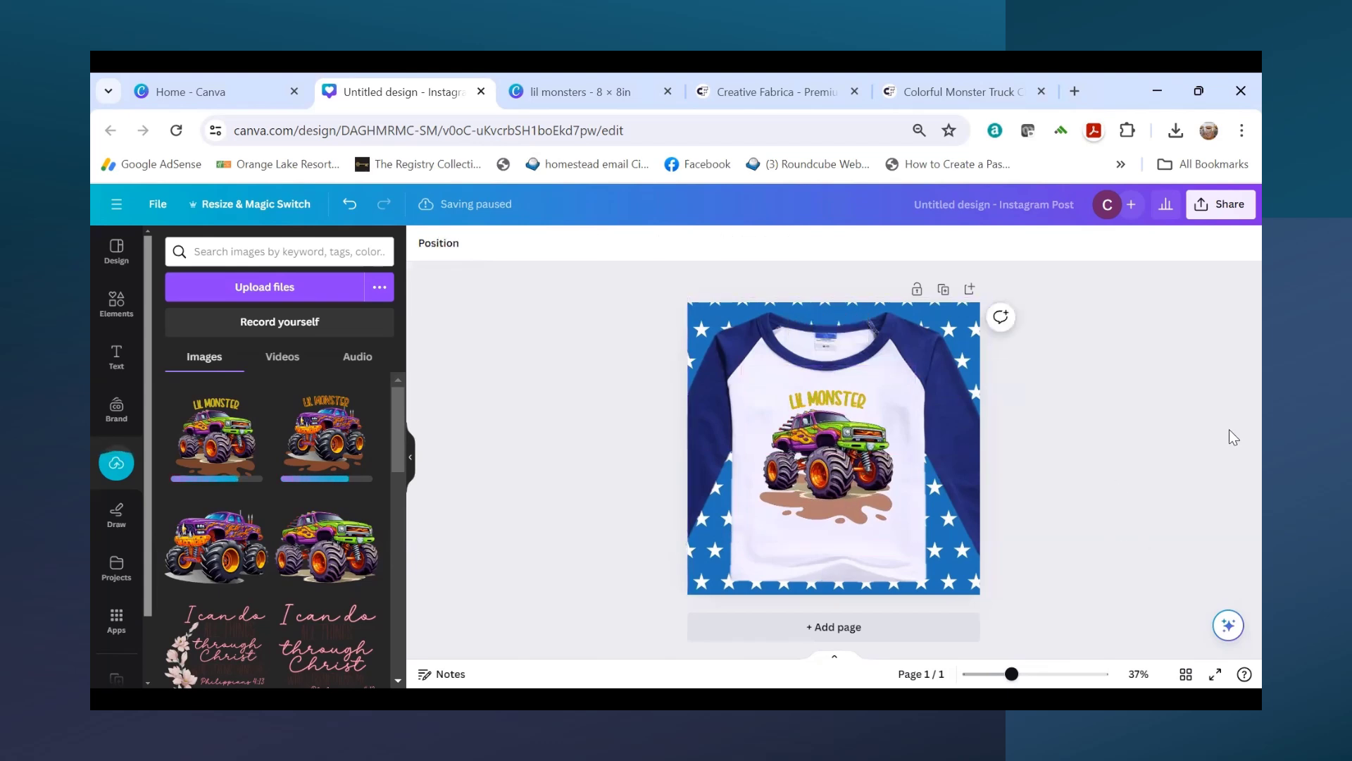
# Step: Duplicate the raglan shirt page and delete the green truck design from the copy
pyautogui.click(945, 296)
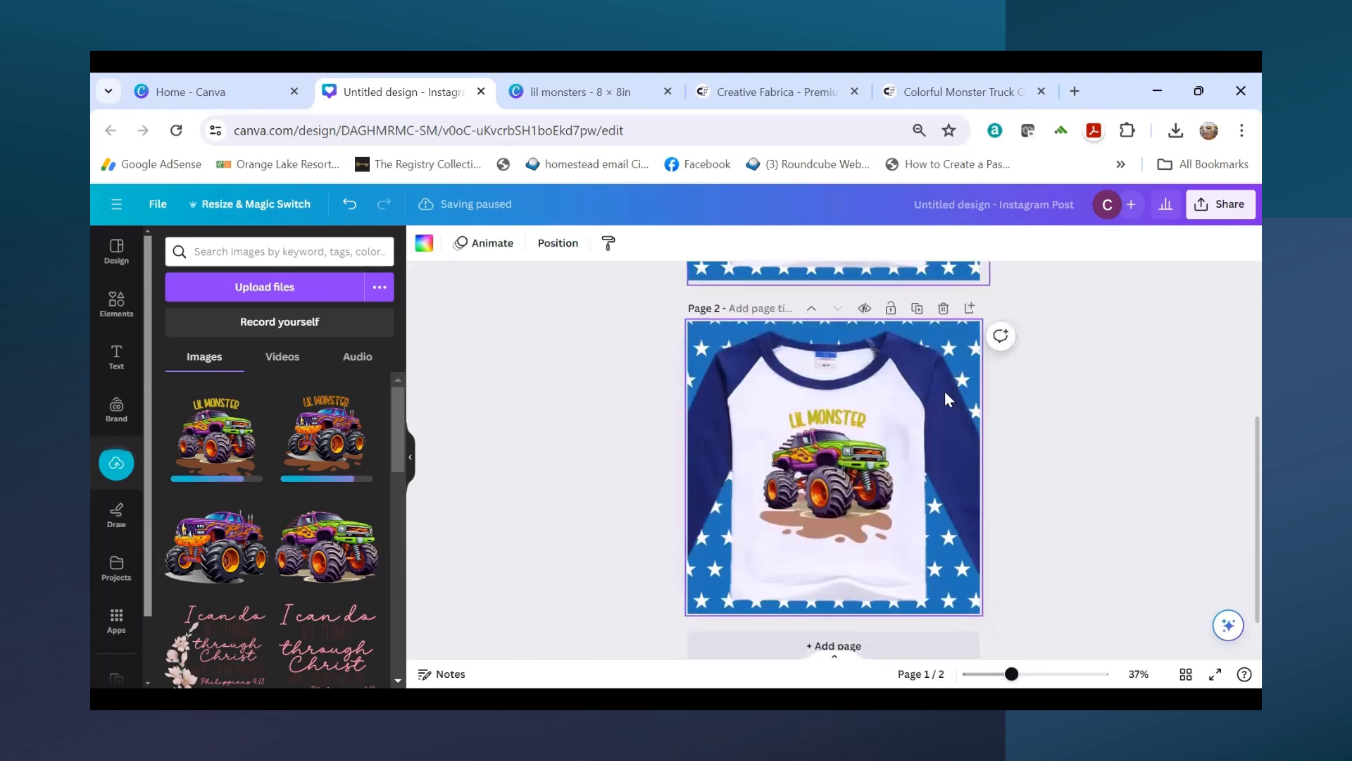
pyautogui.click(859, 467)
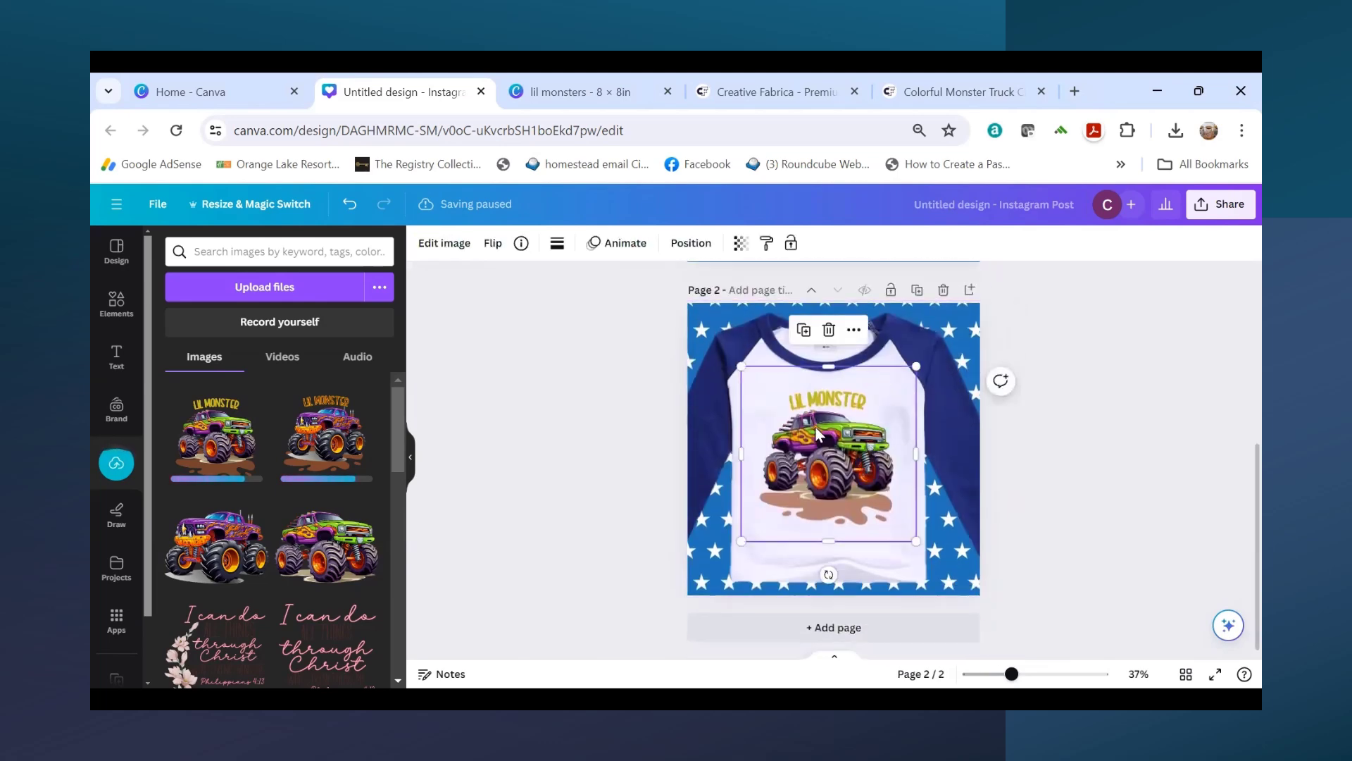
pyautogui.press('Delete')
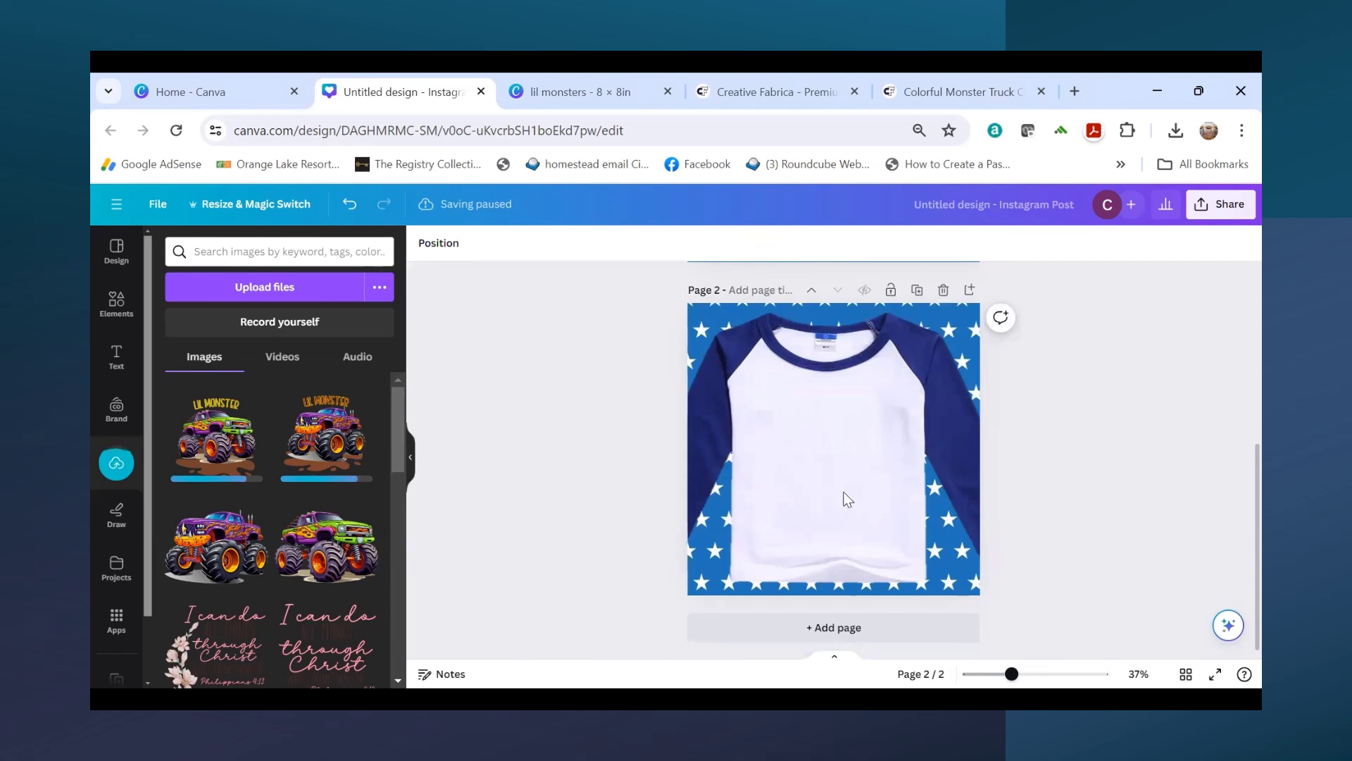
# Step: Add the purple truck "Lil Monster" design to page 2, then shrink and center it on the shirt's chest
pyautogui.moveTo(944, 340); pyautogui.dragTo(896, 386)
pyautogui.moveTo(800, 425); pyautogui.dragTo(829, 446)
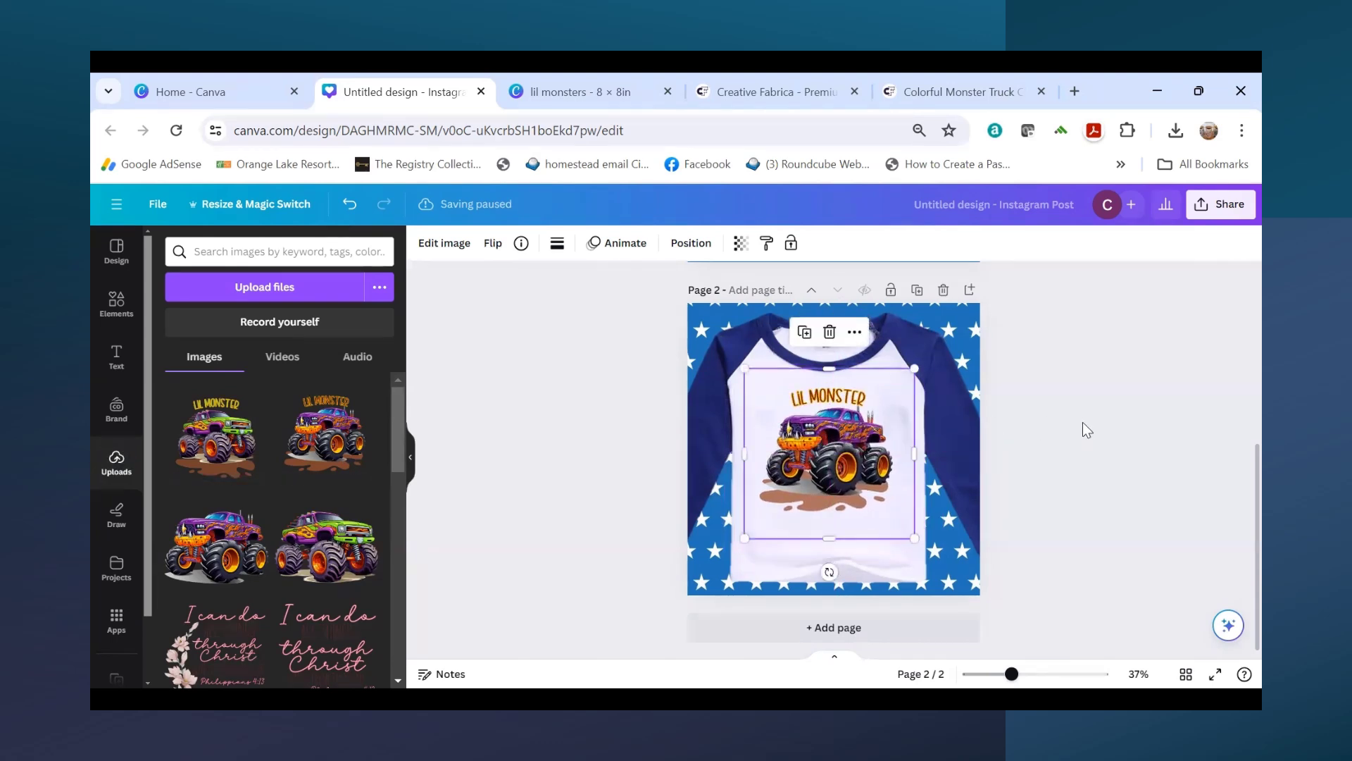
pyautogui.click(1083, 423)
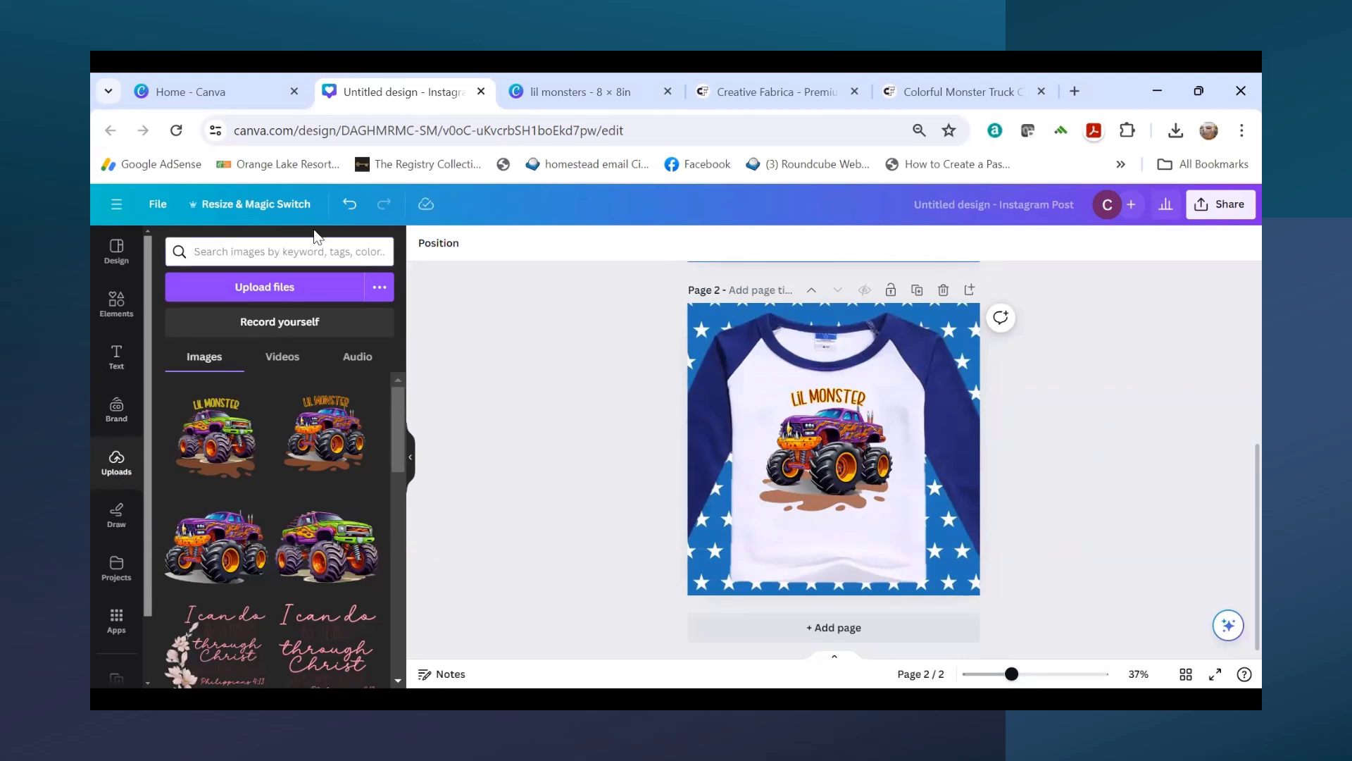
# Step: Search the uploads for "mock card" and add a blank third page to the design
pyautogui.write('car')
pyautogui.press('BackSpace')
pyautogui.write('mo')
pyautogui.press('Return')
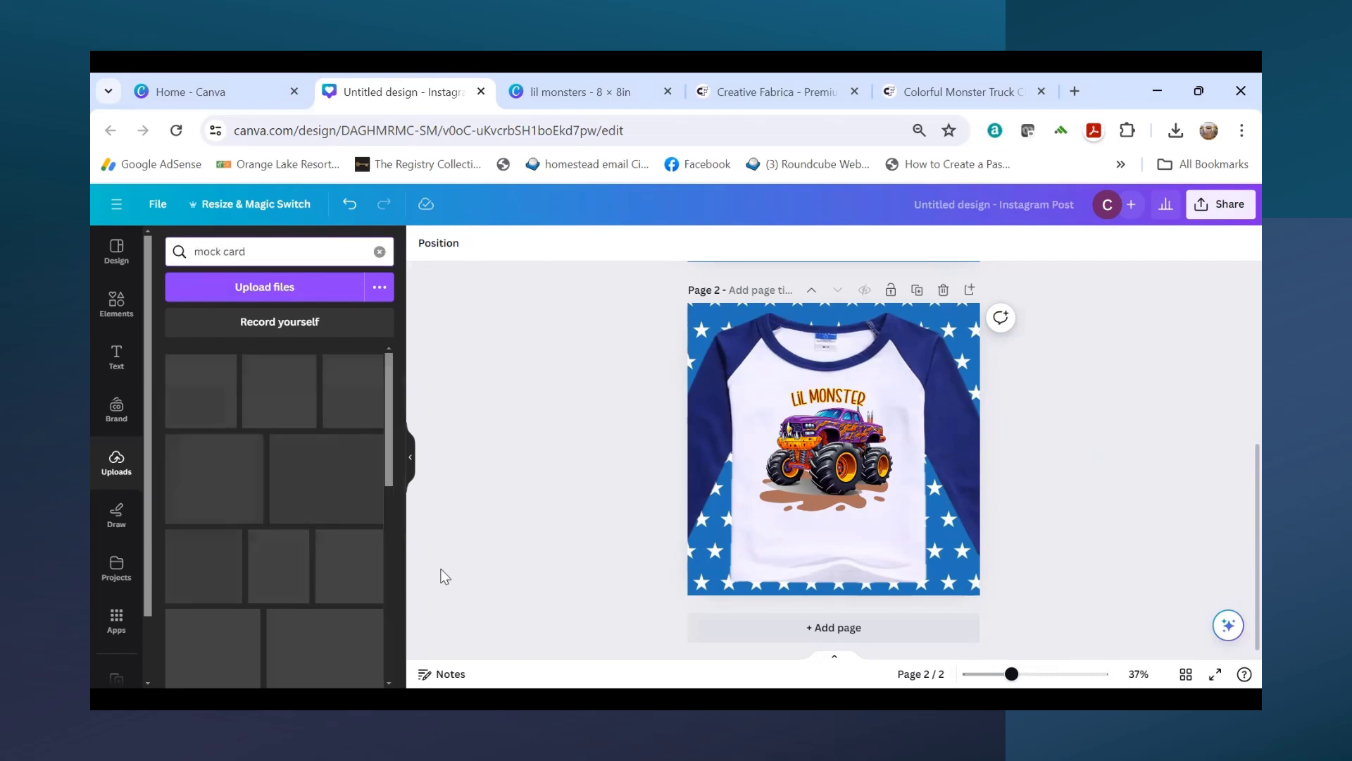
pyautogui.click(811, 626)
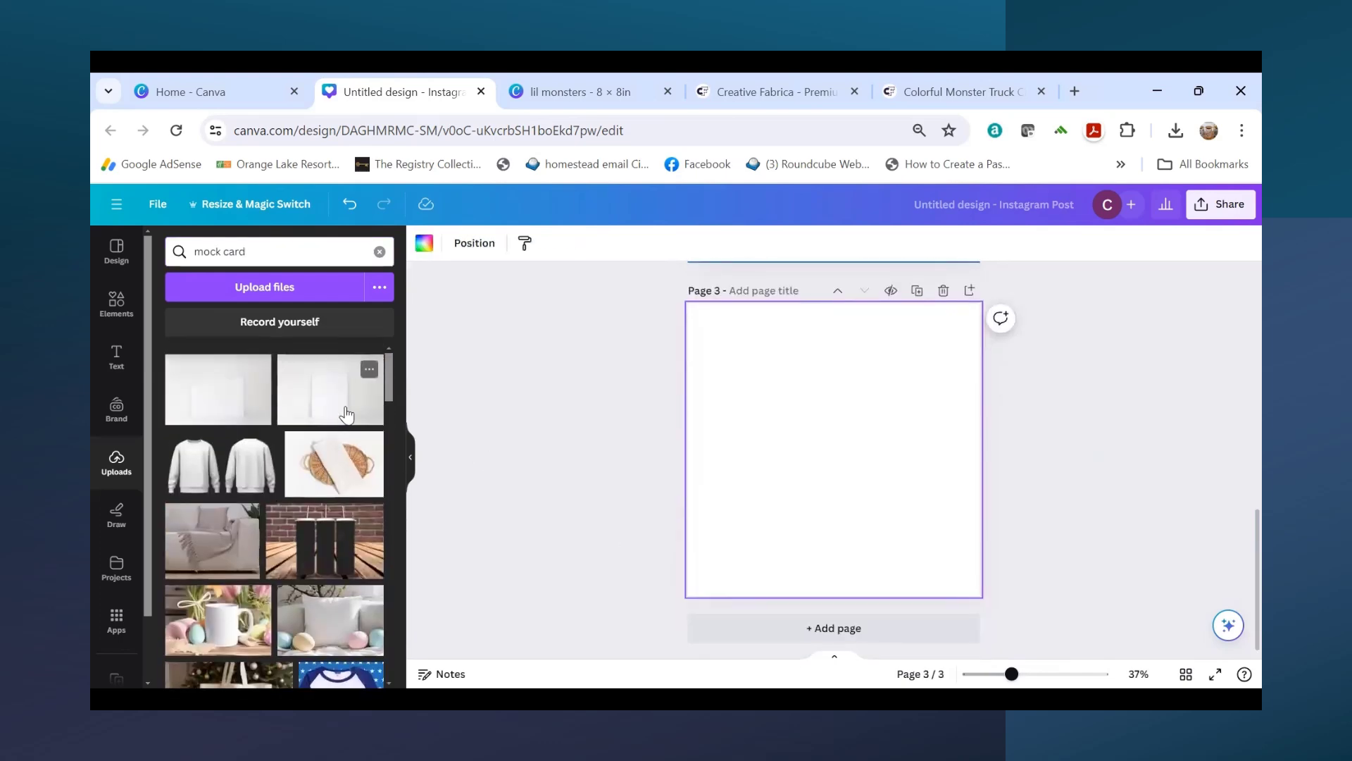
# Step: Add the standing blank white card mockup to page 3 and enlarge it to fill the whole page
pyautogui.click(327, 391)
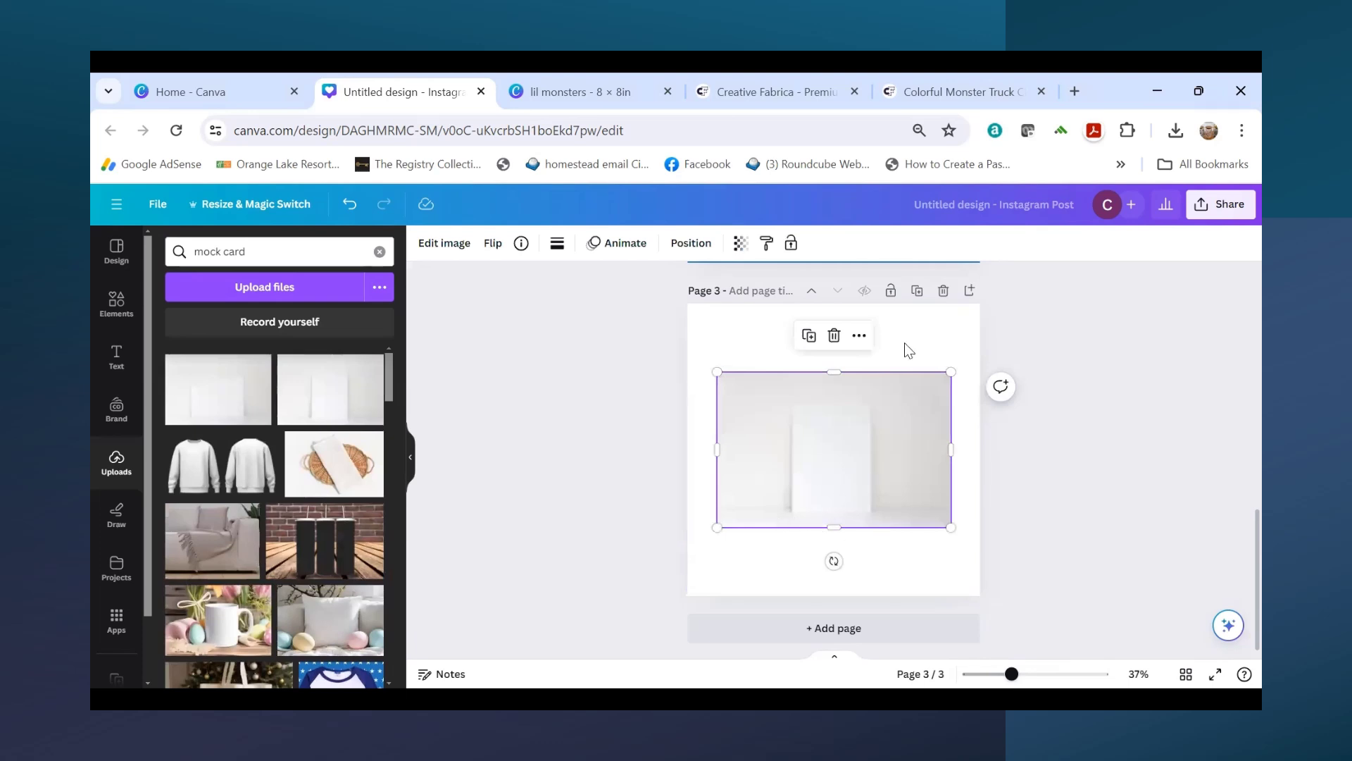
pyautogui.moveTo(950, 366); pyautogui.dragTo(1068, 293)
pyautogui.moveTo(717, 527); pyautogui.dragTo(642, 638)
# Step: Clear the uploads search, add the green truck "Lil Monster" design, and place it on the lower part of the card
pyautogui.click(379, 252)
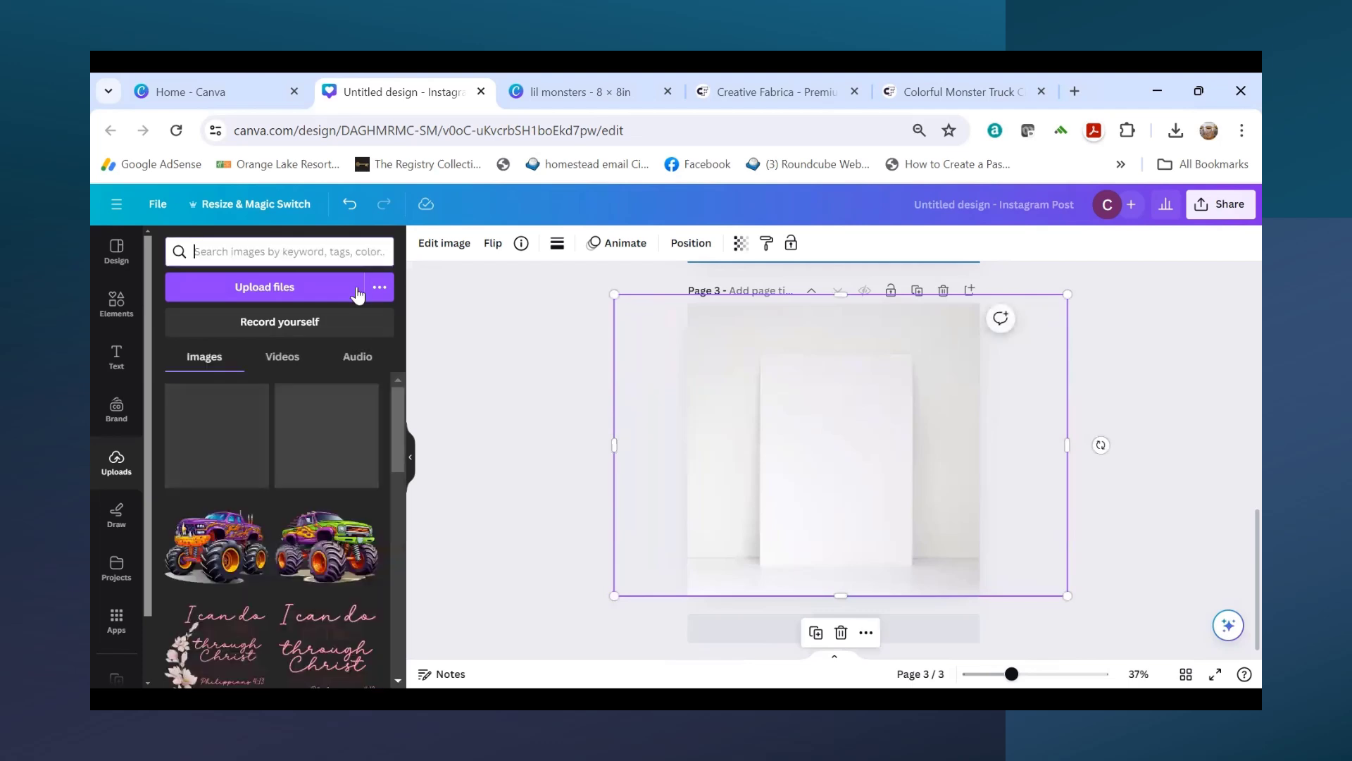
pyautogui.click(232, 450)
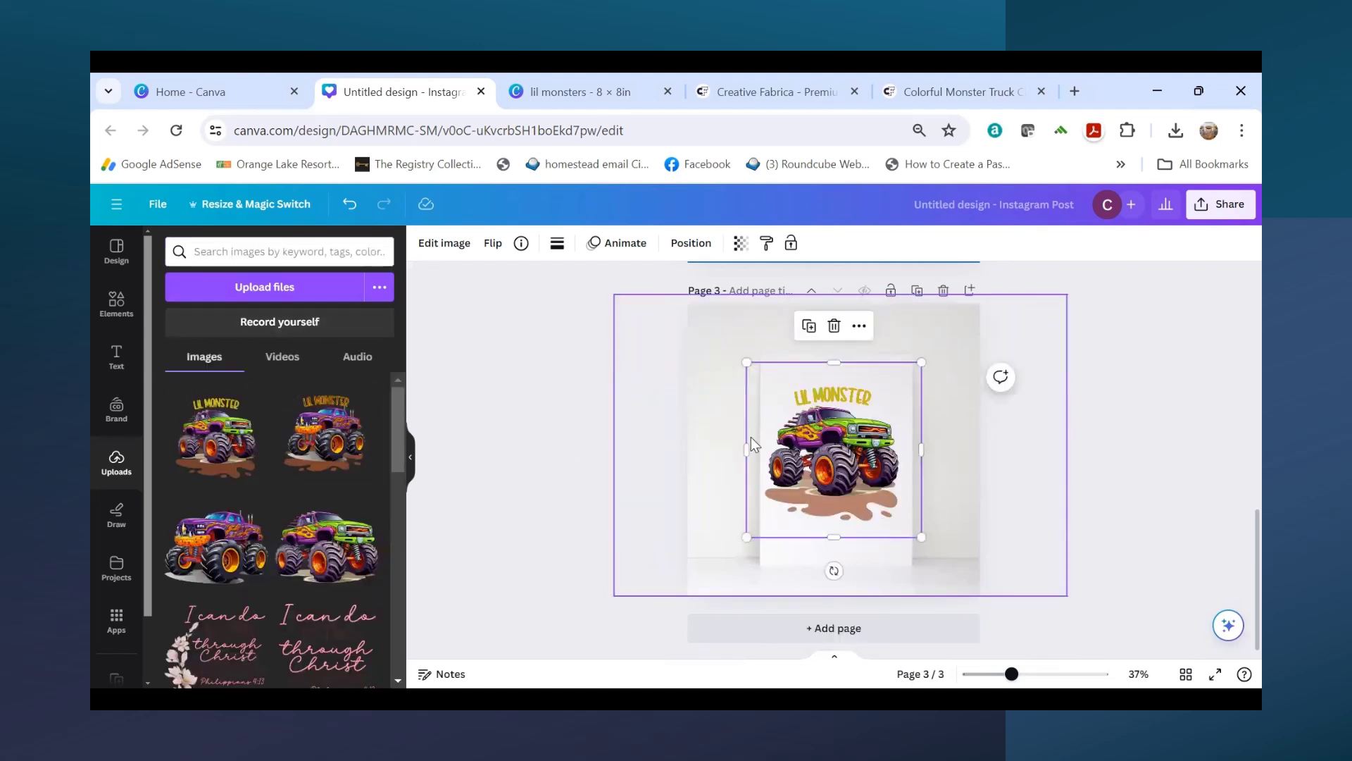
pyautogui.moveTo(810, 451); pyautogui.dragTo(818, 483)
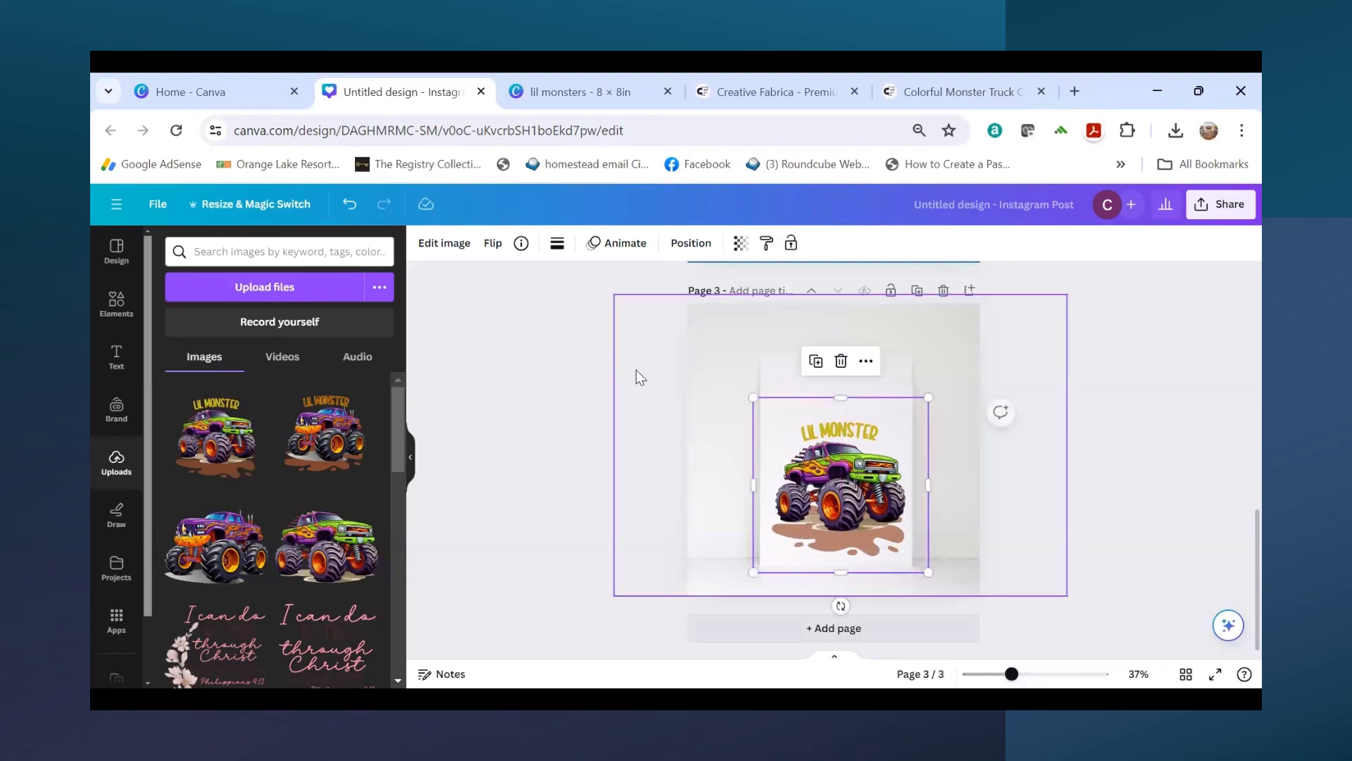
# Step: Add a text box reading "Happy Birthday" on the card above the truck design
pyautogui.click(115, 368)
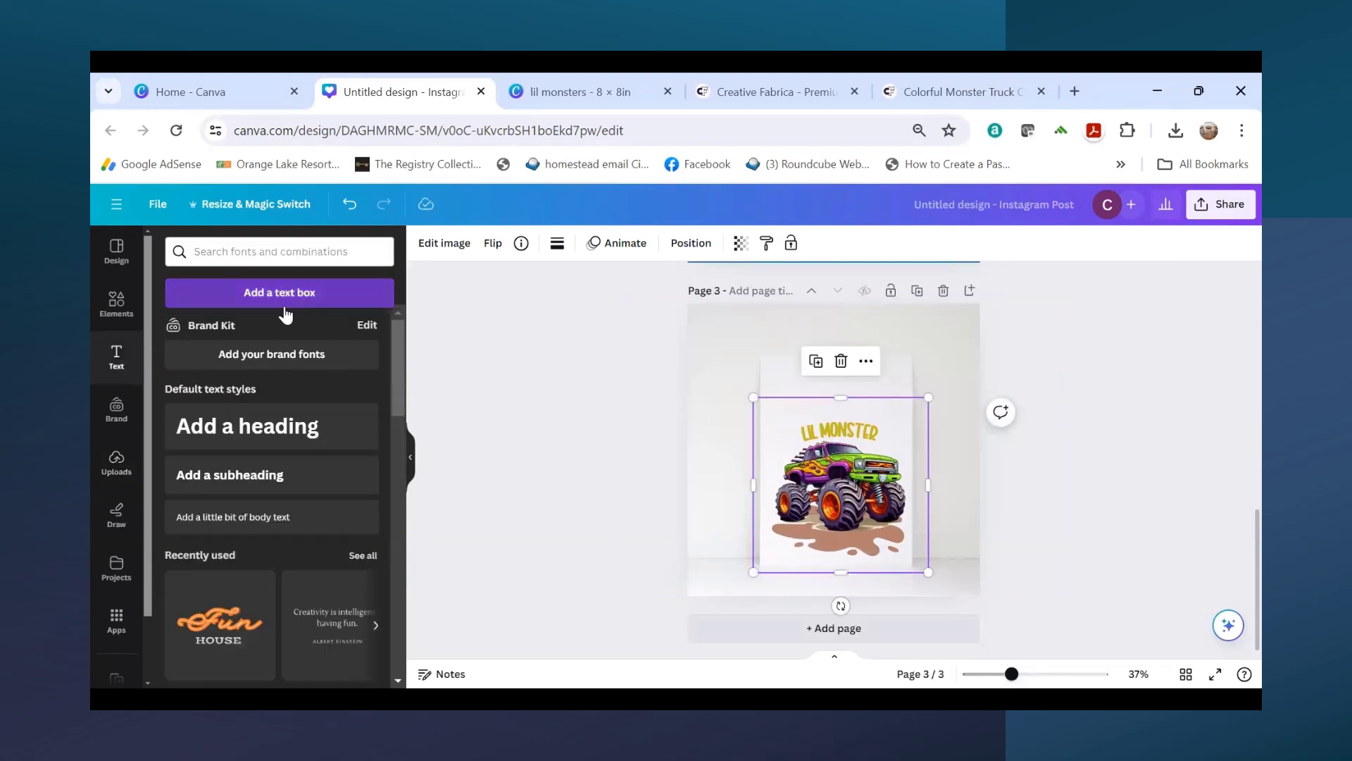
pyautogui.click(367, 303)
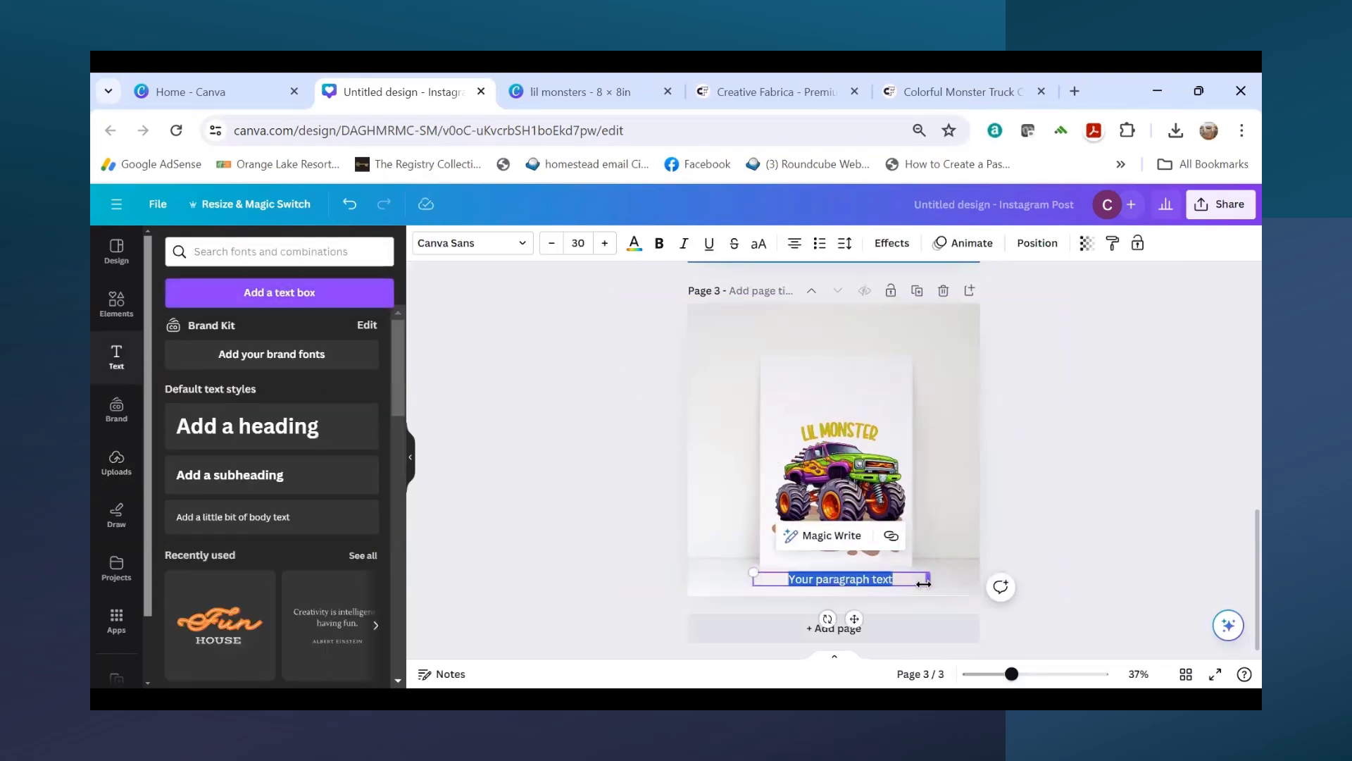
pyautogui.click(1116, 565)
pyautogui.moveTo(889, 585); pyautogui.dragTo(878, 390)
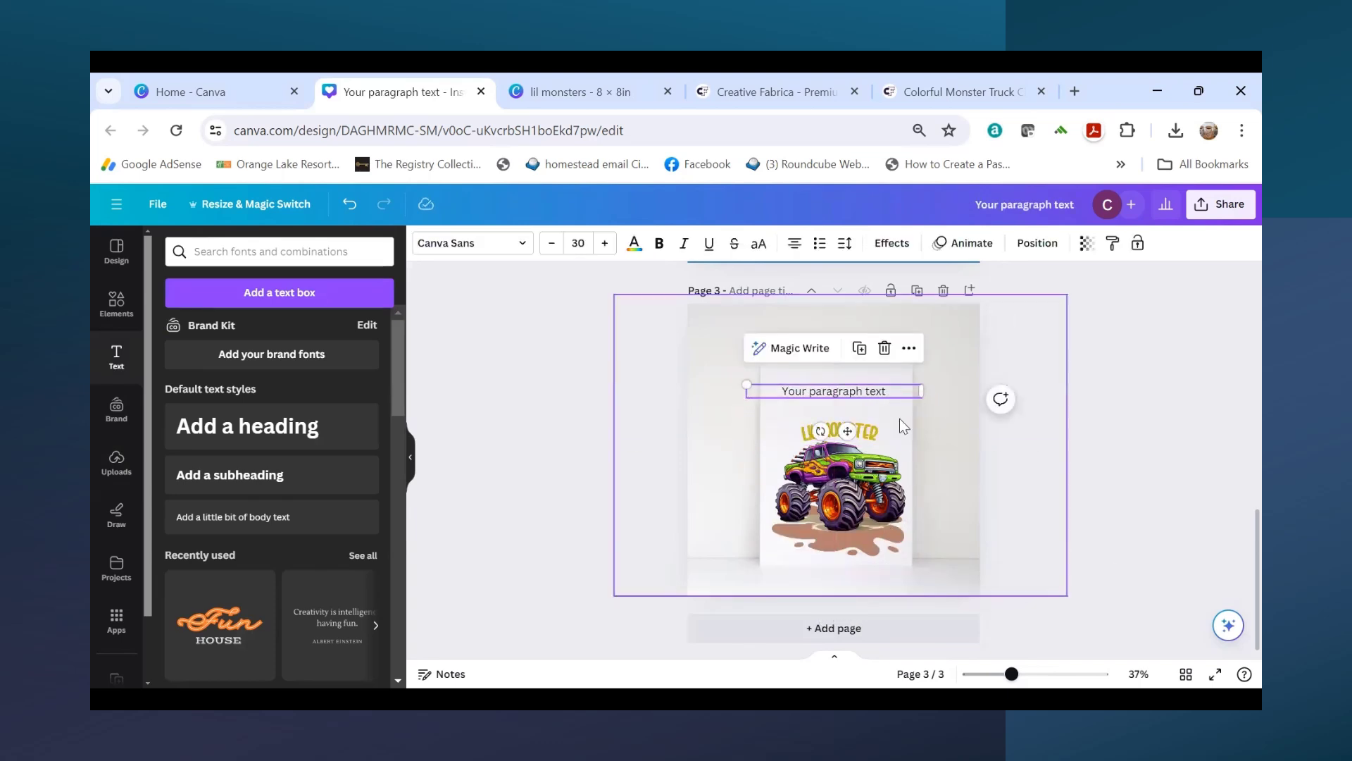
pyautogui.doubleClick(891, 390)
pyautogui.write('Happy ')
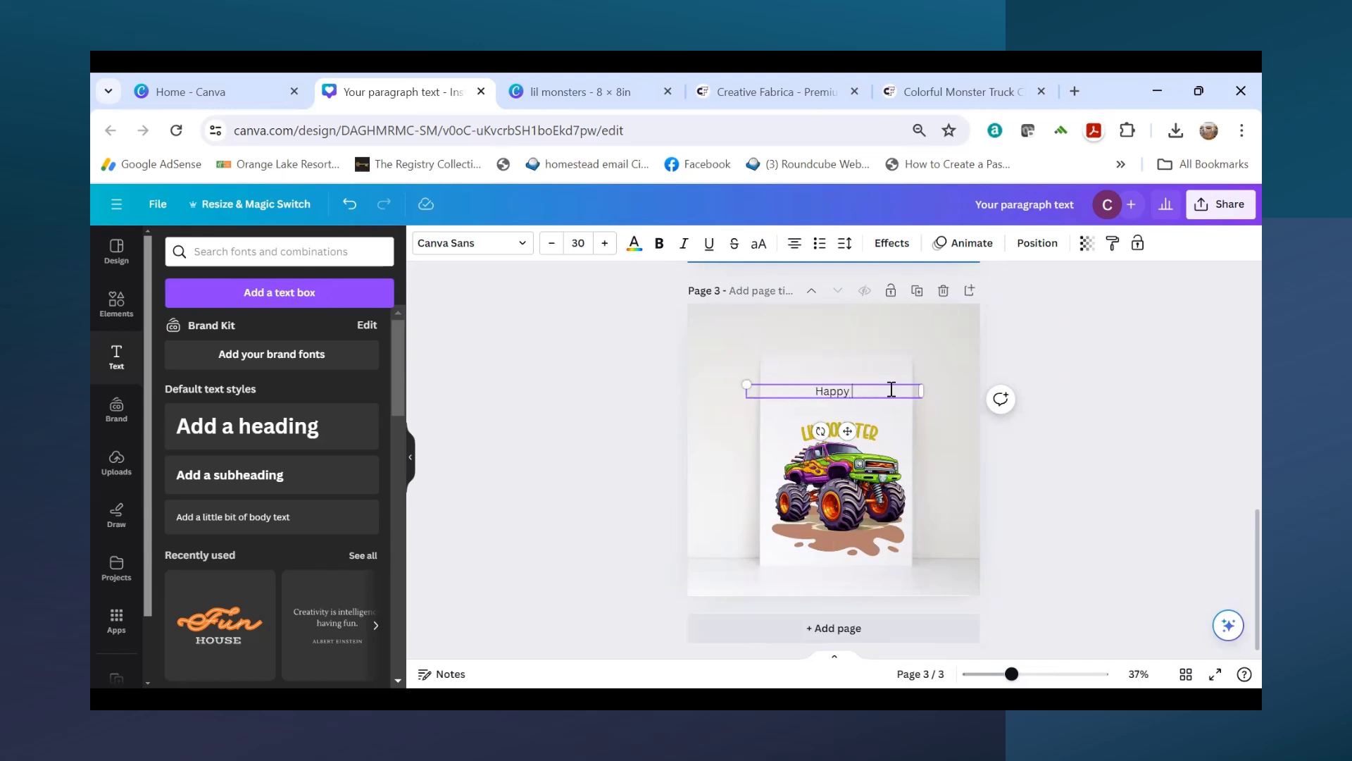
pyautogui.write('Birthday')
# Step: Set the birthday text's font to Autumn Vibes and add the child's first name on a second line
pyautogui.click(513, 247)
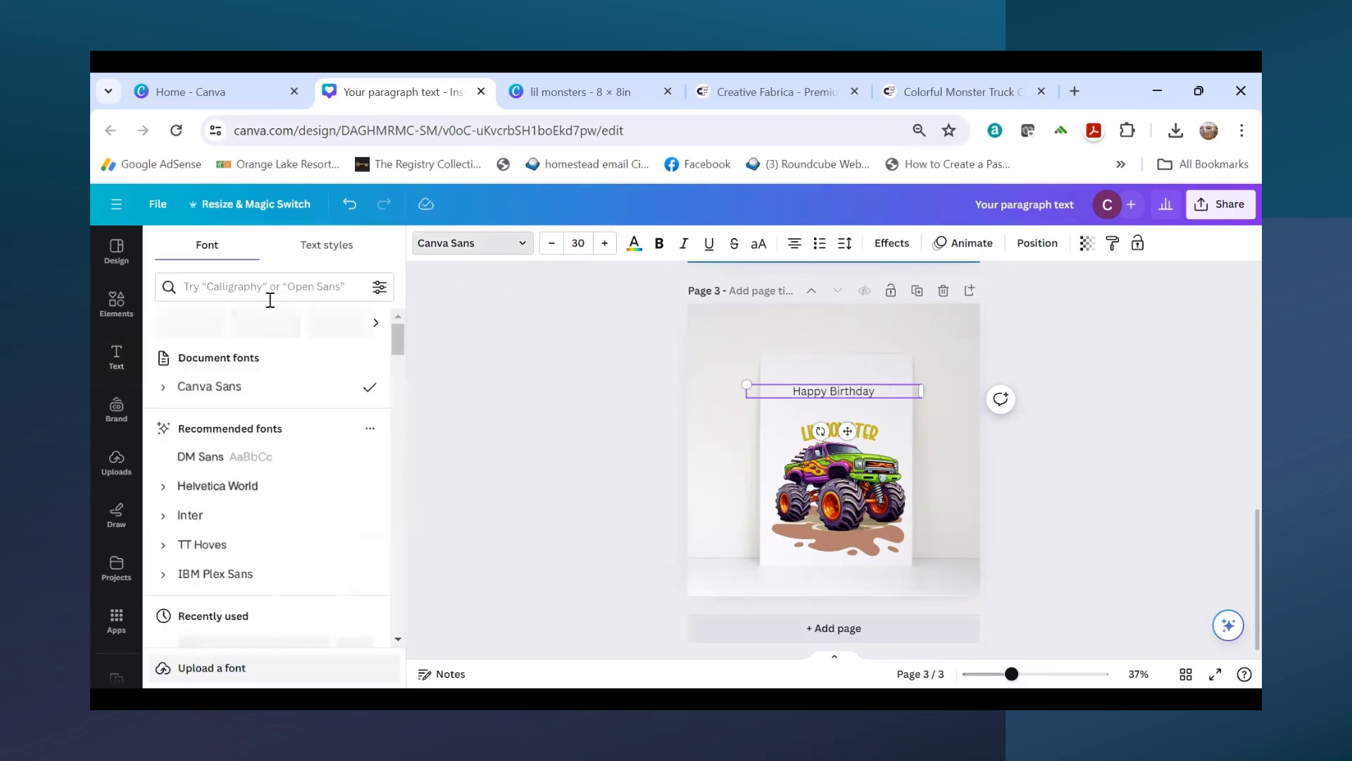
pyautogui.scroll(-3, 224, 467)
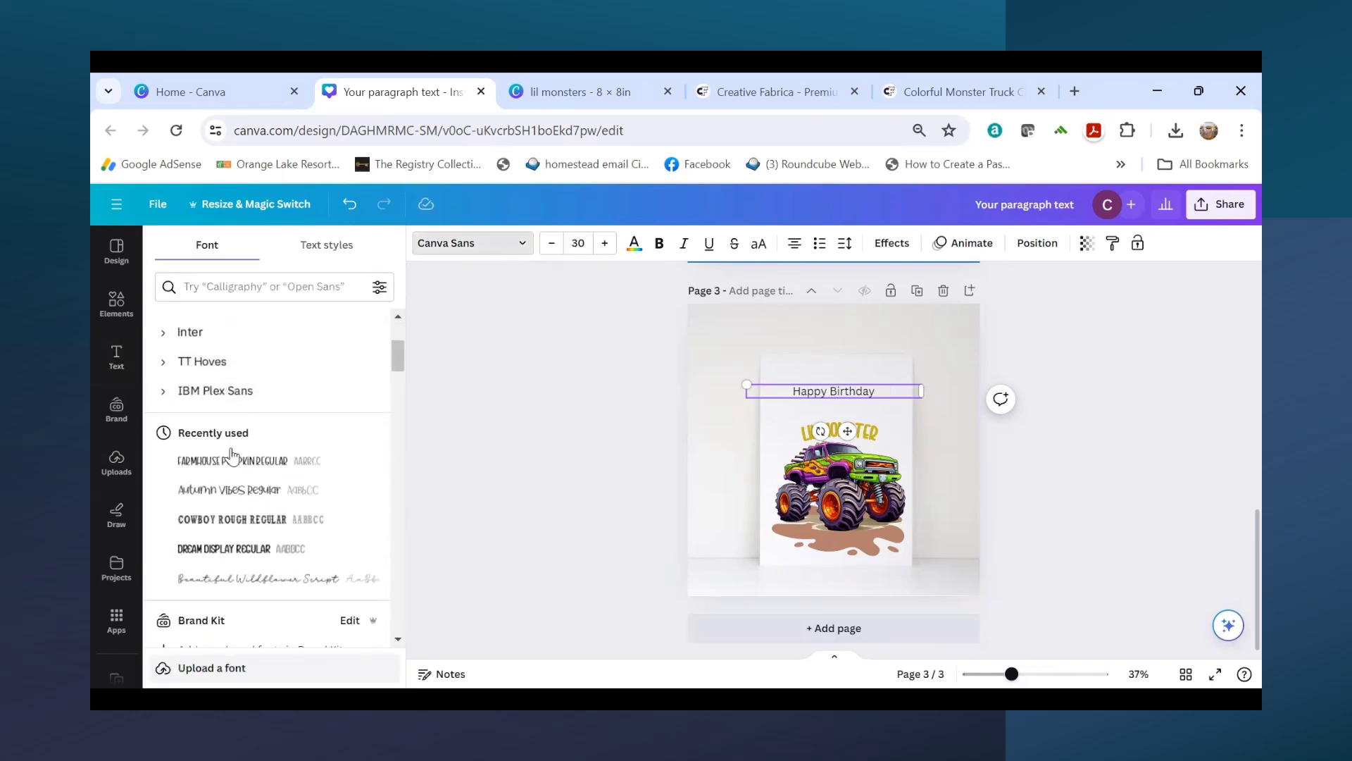
pyautogui.click(243, 496)
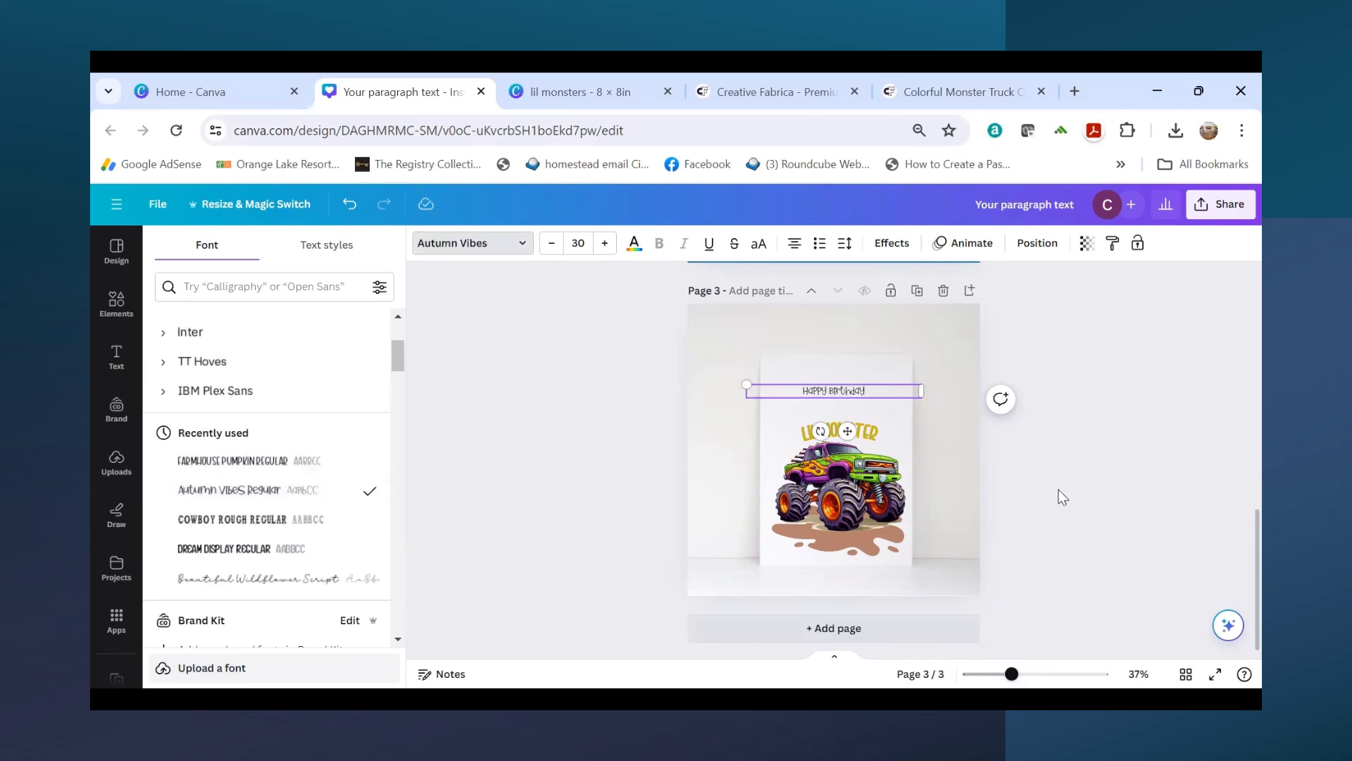
pyautogui.press('Return')
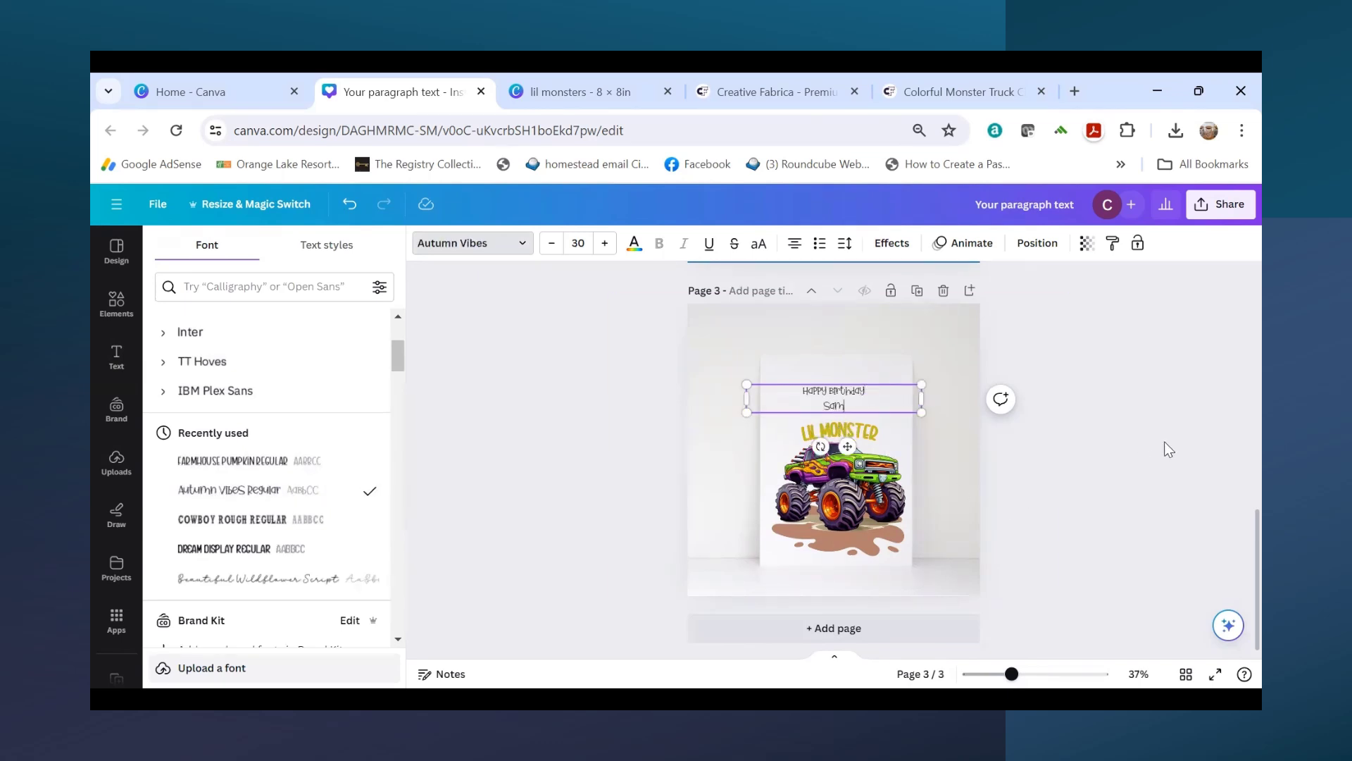
pyautogui.press('Escape')
pyautogui.press('Escape')
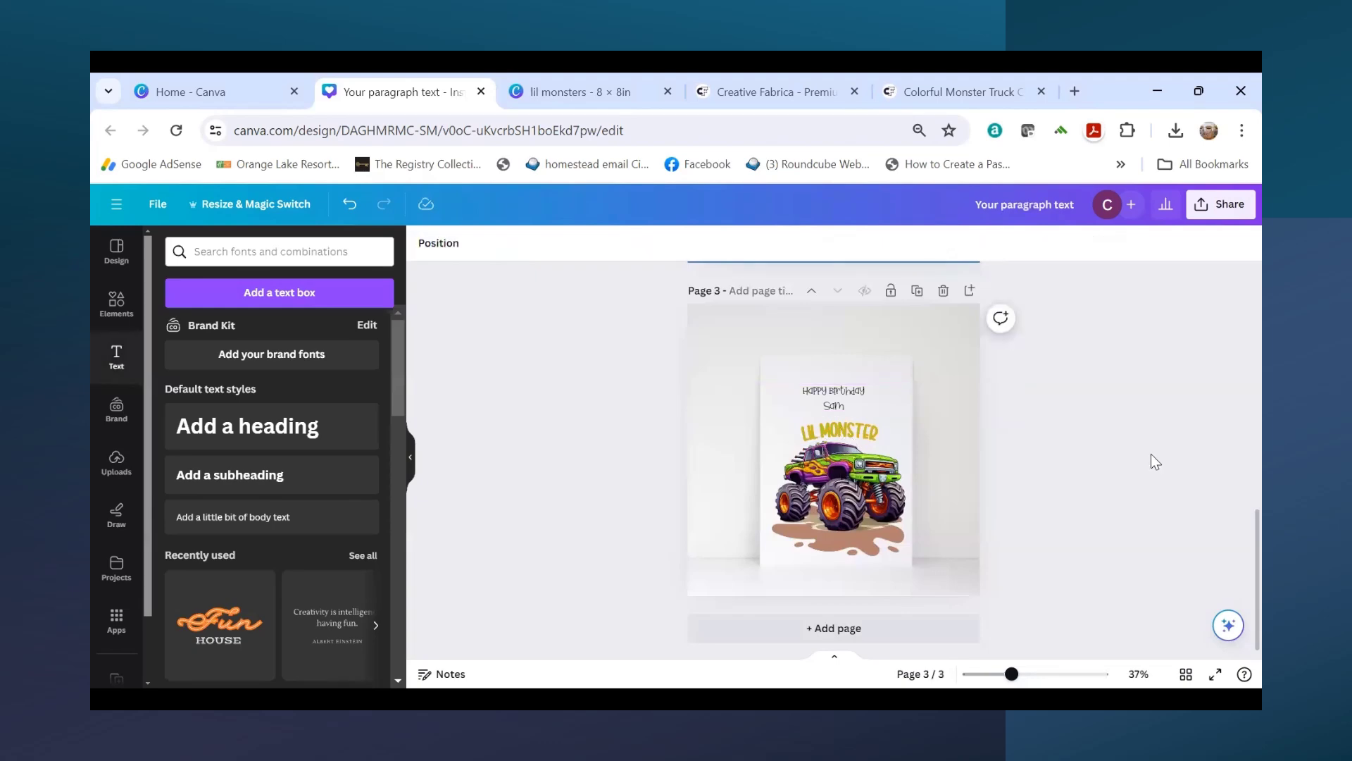
pyautogui.scroll(10, 1151, 455)
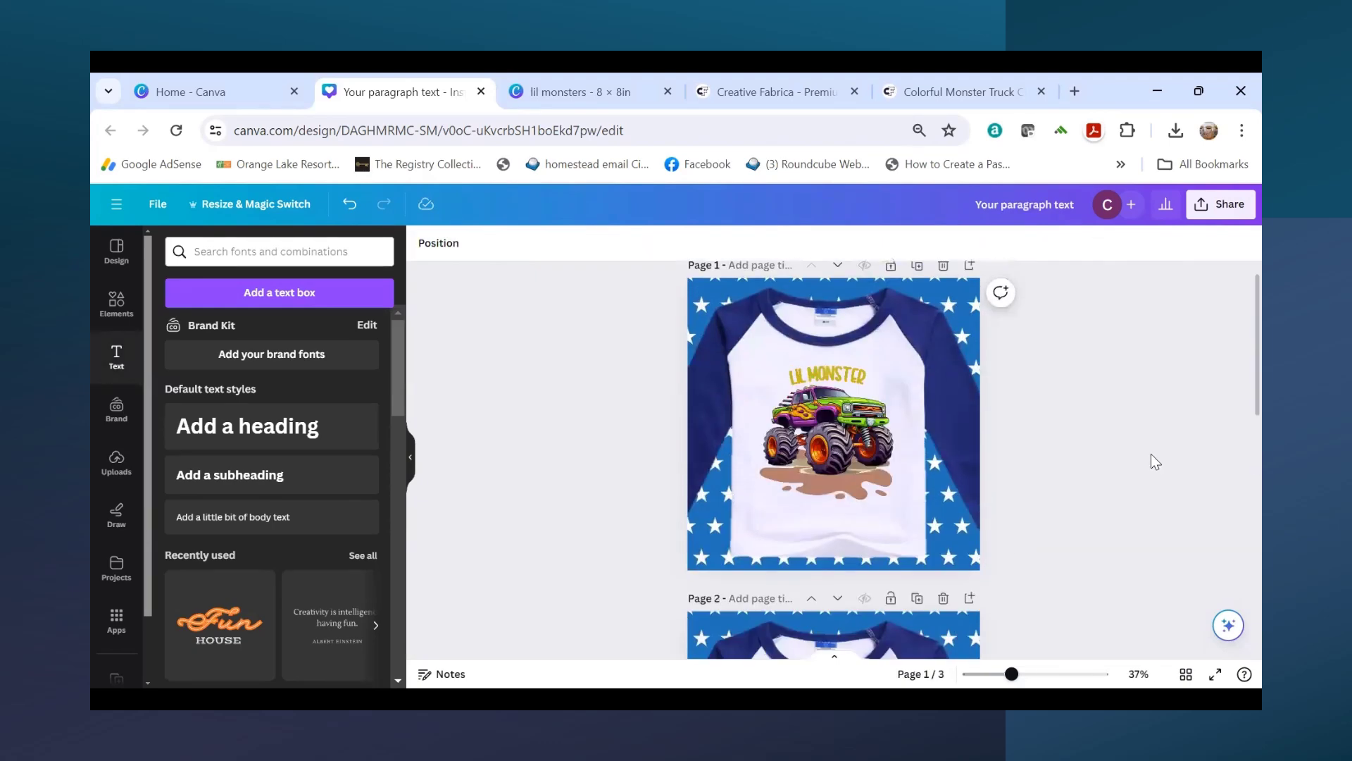
pyautogui.scroll(-5, 1147, 448)
pyautogui.scroll(5, 1144, 448)
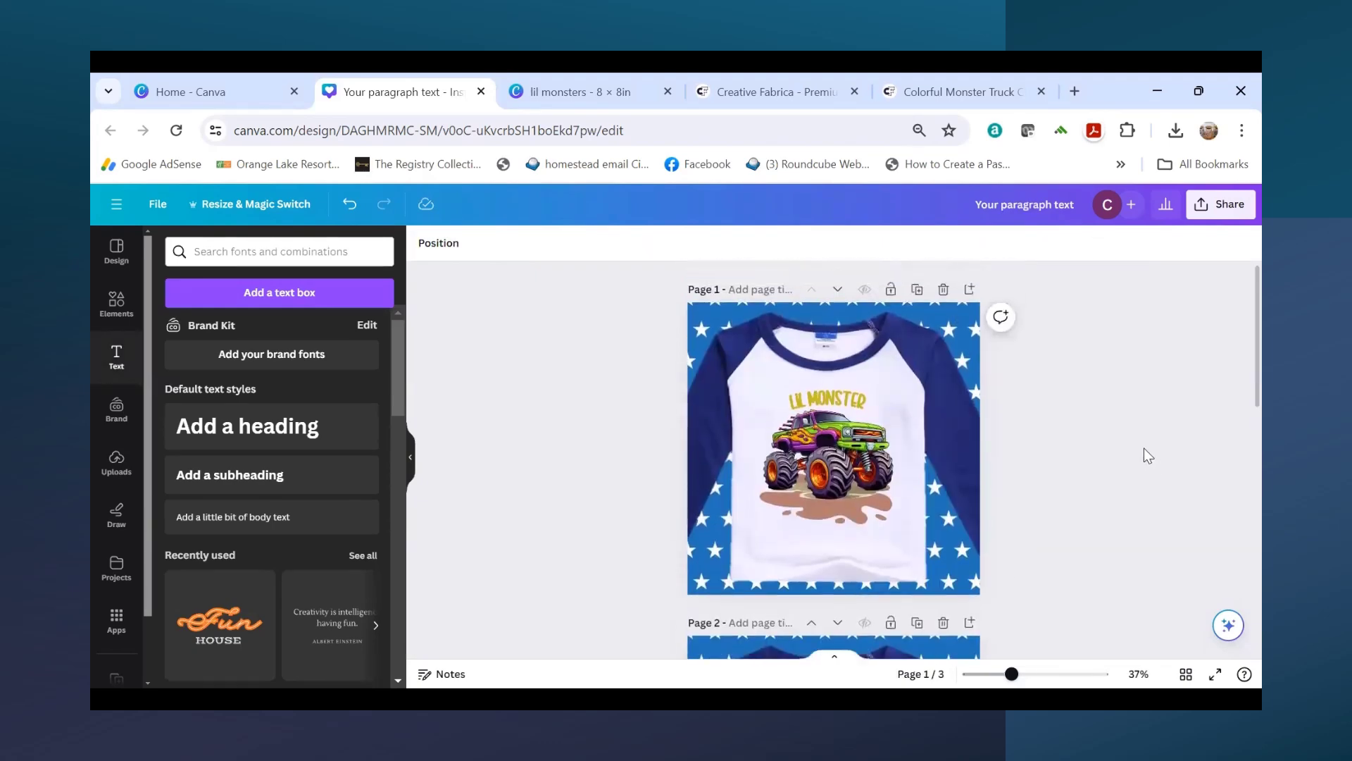
pyautogui.scroll(-3, 1144, 448)
pyautogui.scroll(3, 1140, 435)
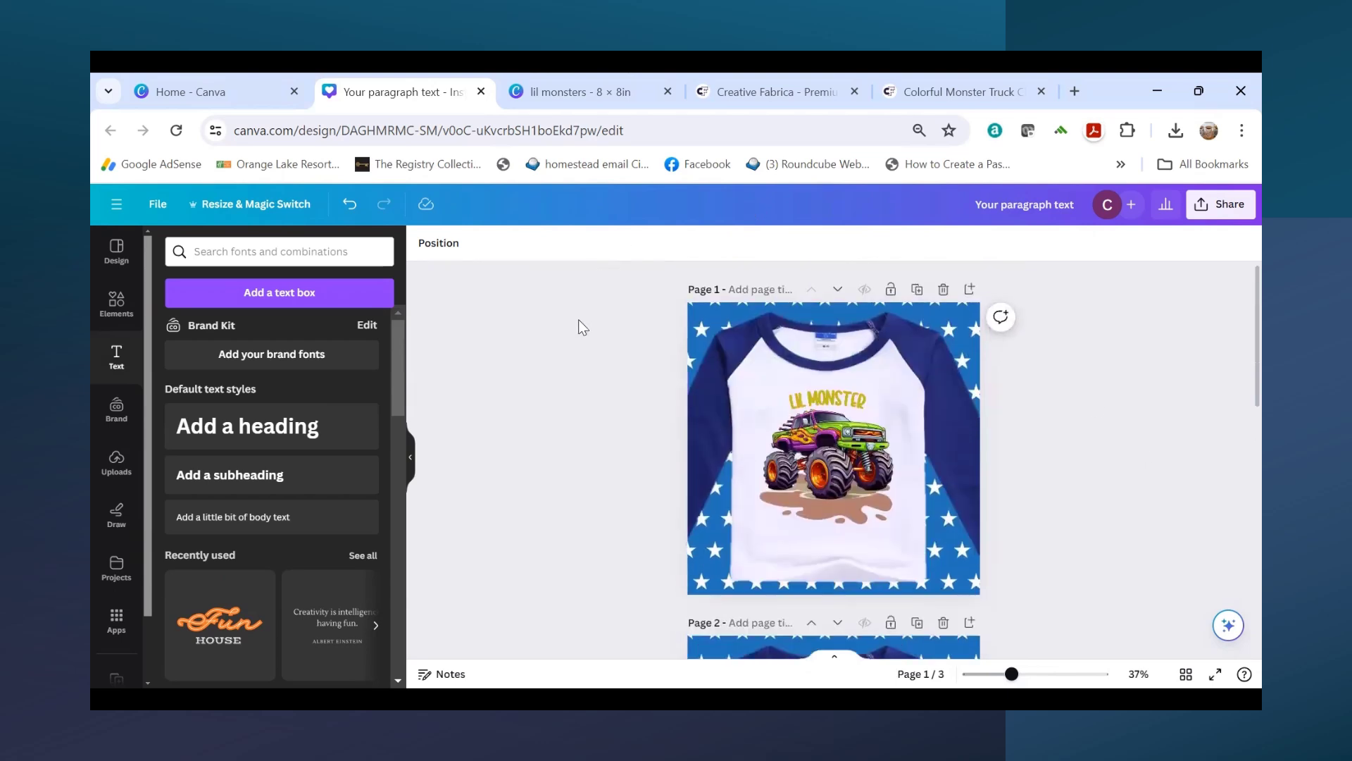